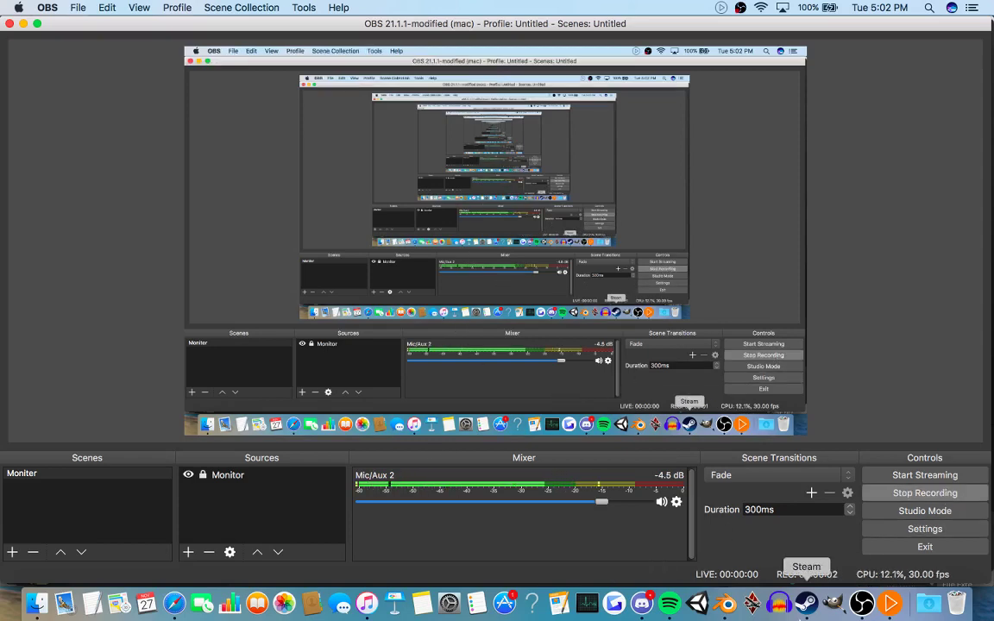
Switch to Blender.
left_click(725, 604)
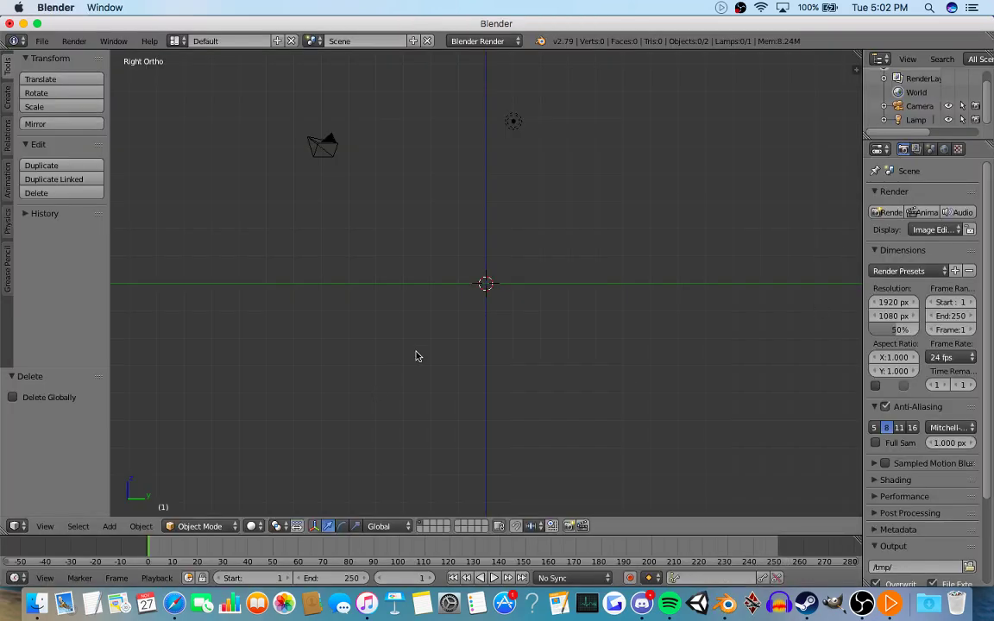
key("n")
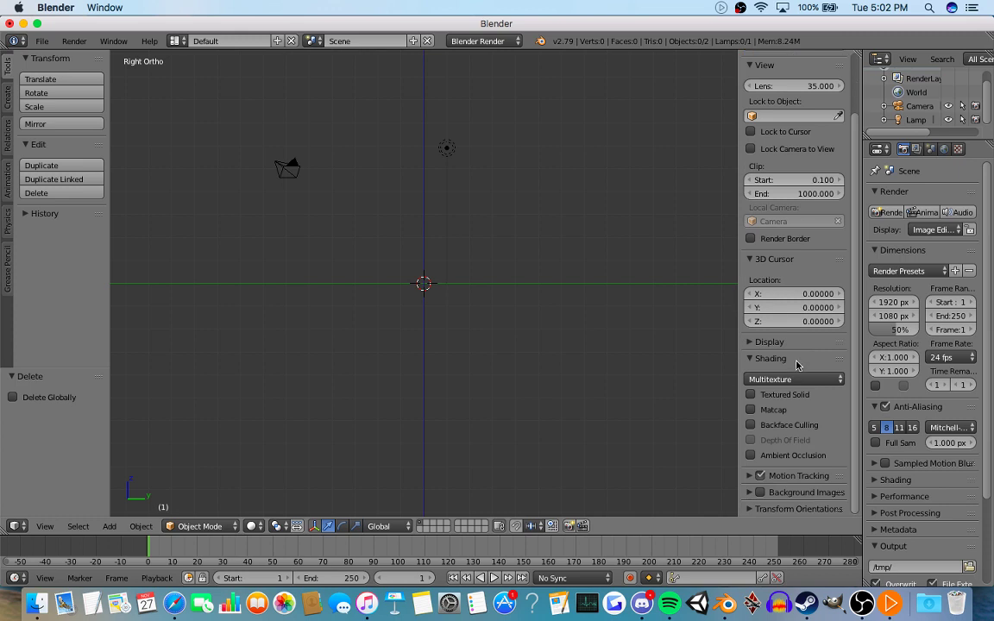
left_click(747, 494)
scroll(744, 492, "down", 1)
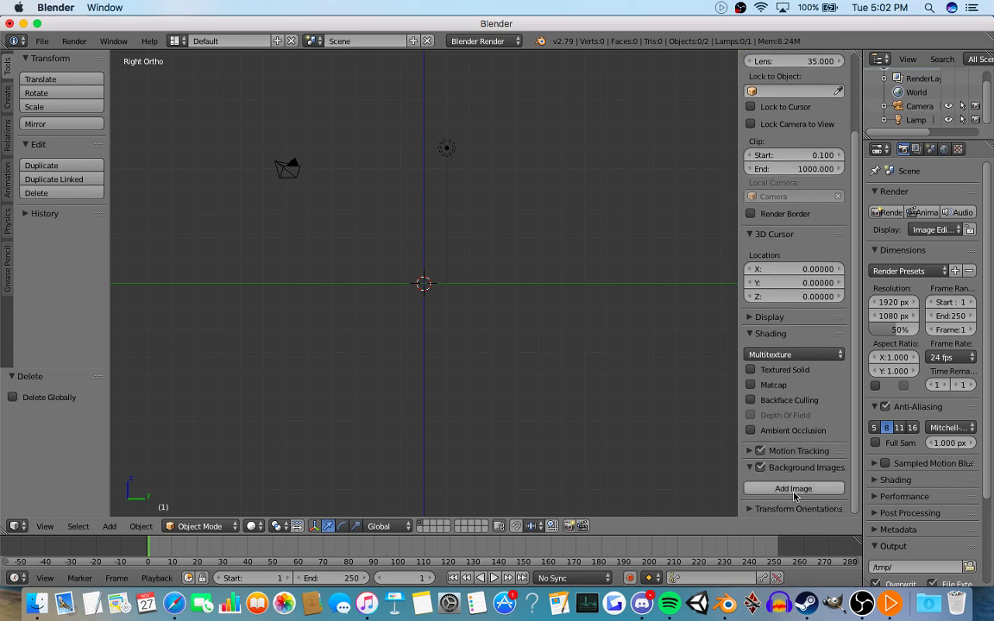
left_click(750, 490)
scroll(759, 466, "down", 3)
left_click(809, 485)
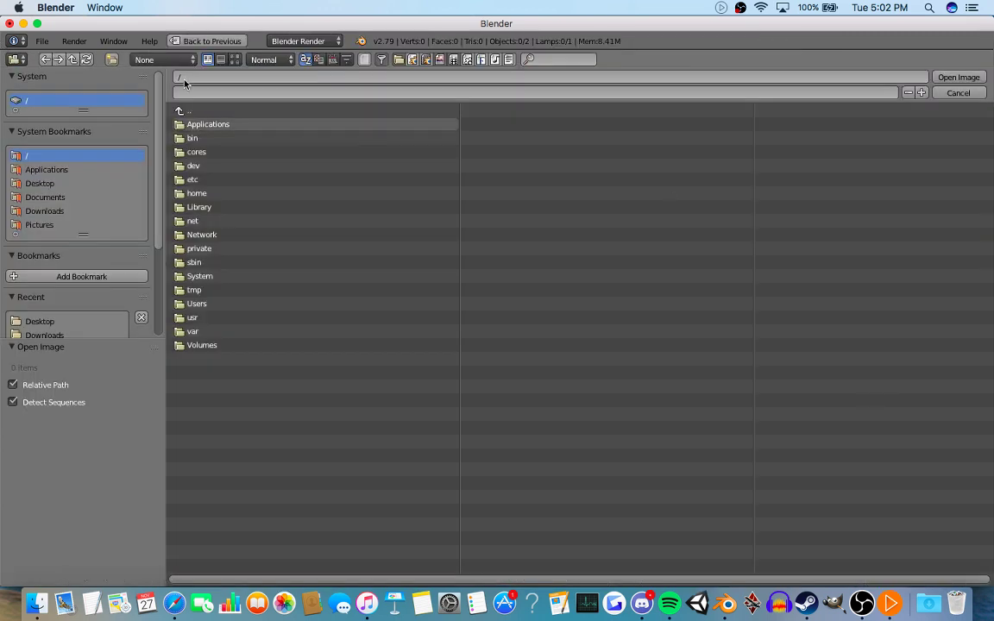
left_click(69, 169)
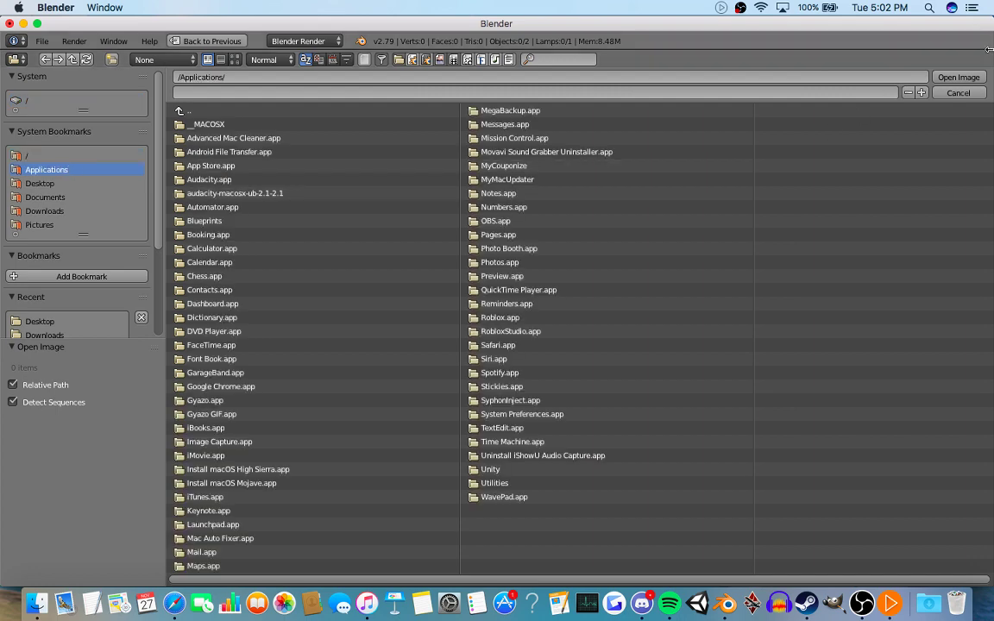
left_click(956, 93)
middle_click_drag(457, 244, 414, 233)
Start a new file with the default startup scene.
left_click(42, 41)
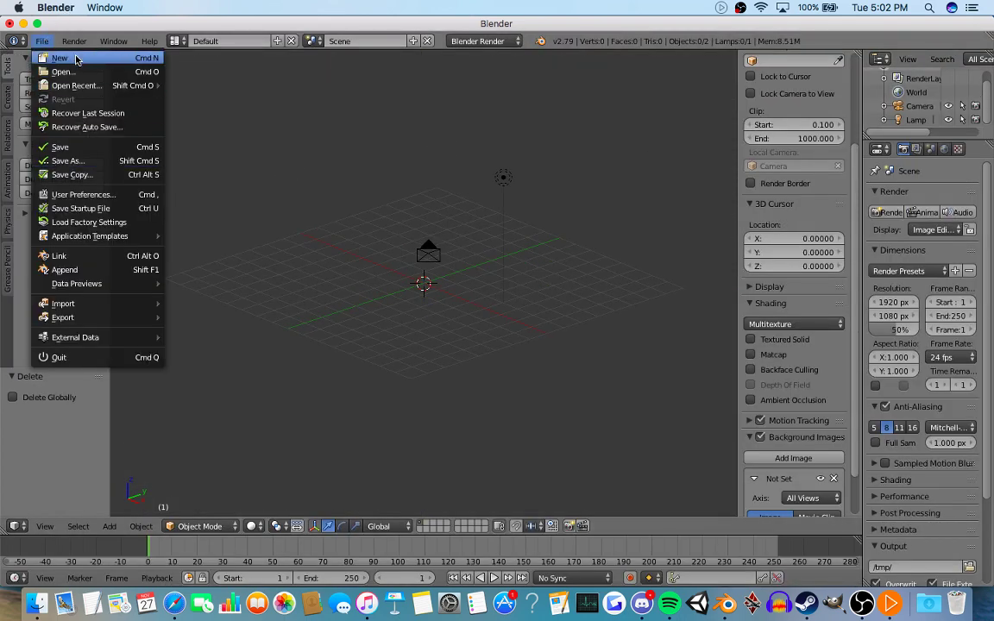
left_click(60, 58)
left_click(78, 66)
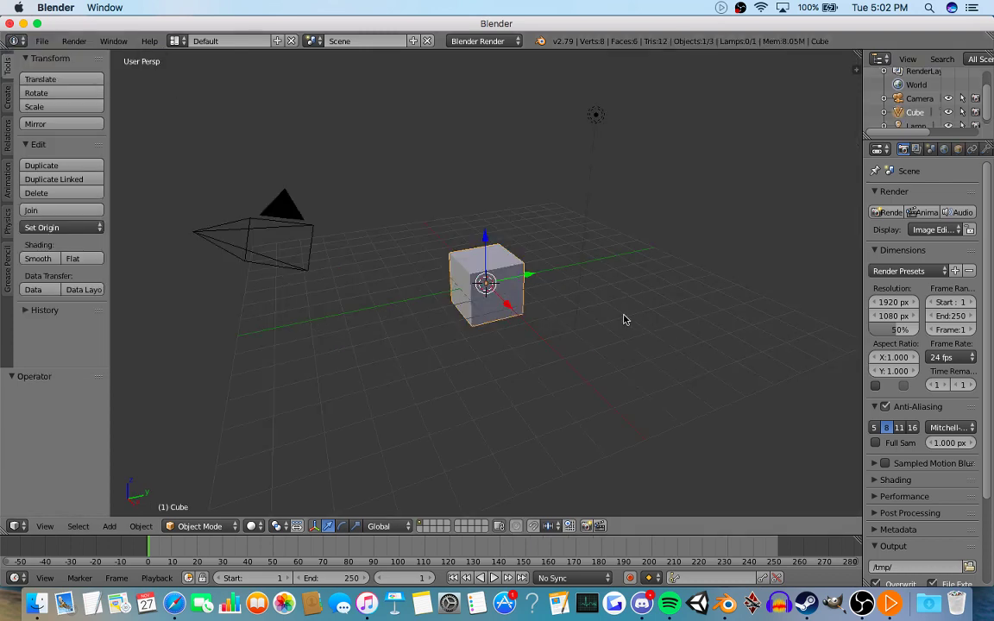
Delete the default cube and set the viewport to the right orthographic view.
middle_click_drag(624, 320, 570, 290)
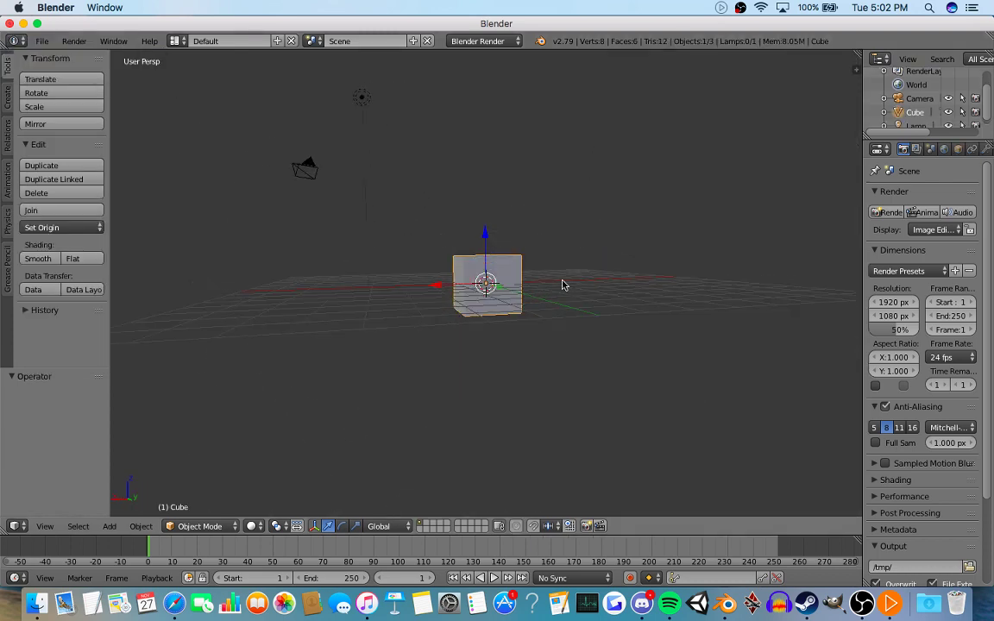
key("x")
left_click(559, 282)
key("KP_3")
key("KP_5")
scroll(537, 297, "down", 2)
key("shift+a")
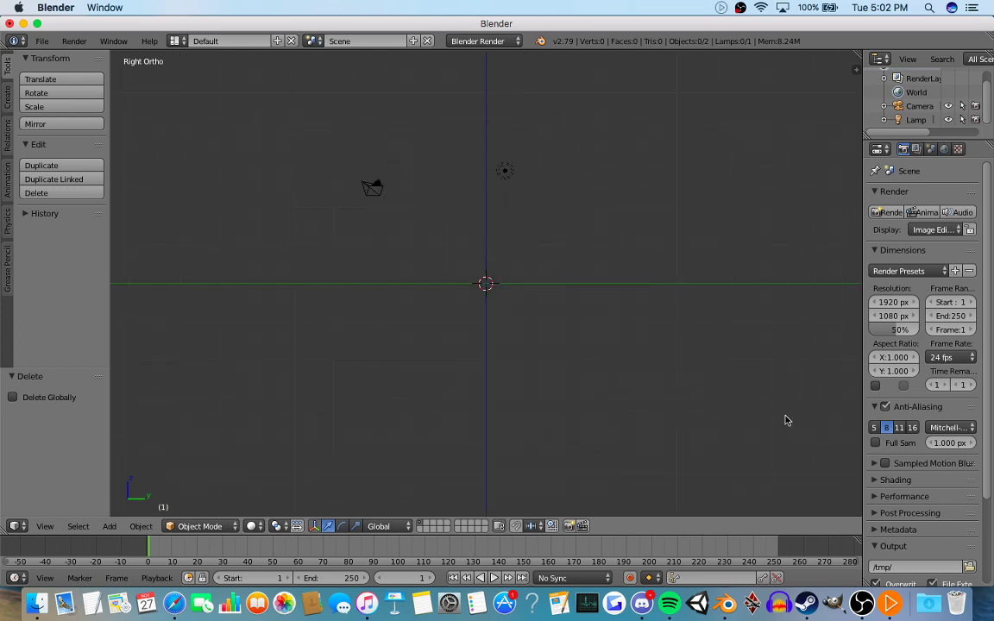
Enable background images, add an image entry and browse to the Desktop folder for its file.
key("n")
scroll(791, 304, "down", 3)
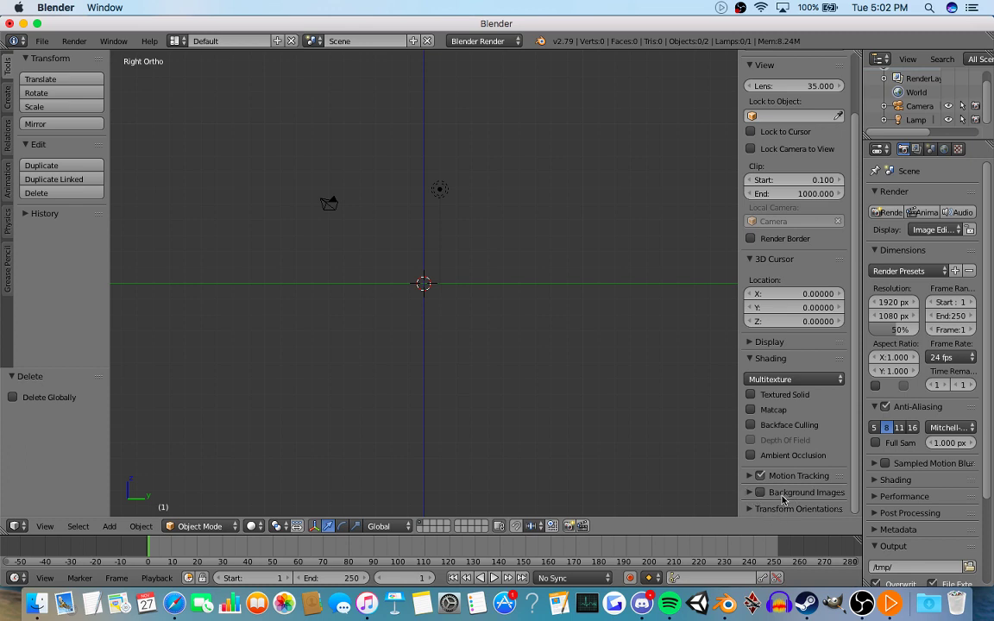
left_click(752, 496)
scroll(772, 474, "down", 1)
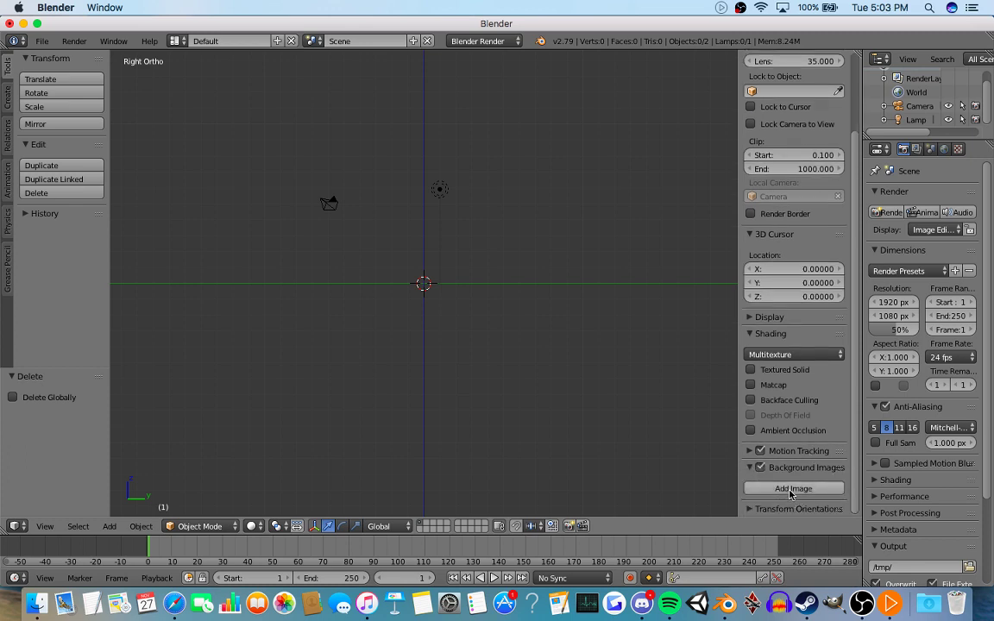
left_click(793, 488)
scroll(796, 488, "down", 3)
left_click(797, 487)
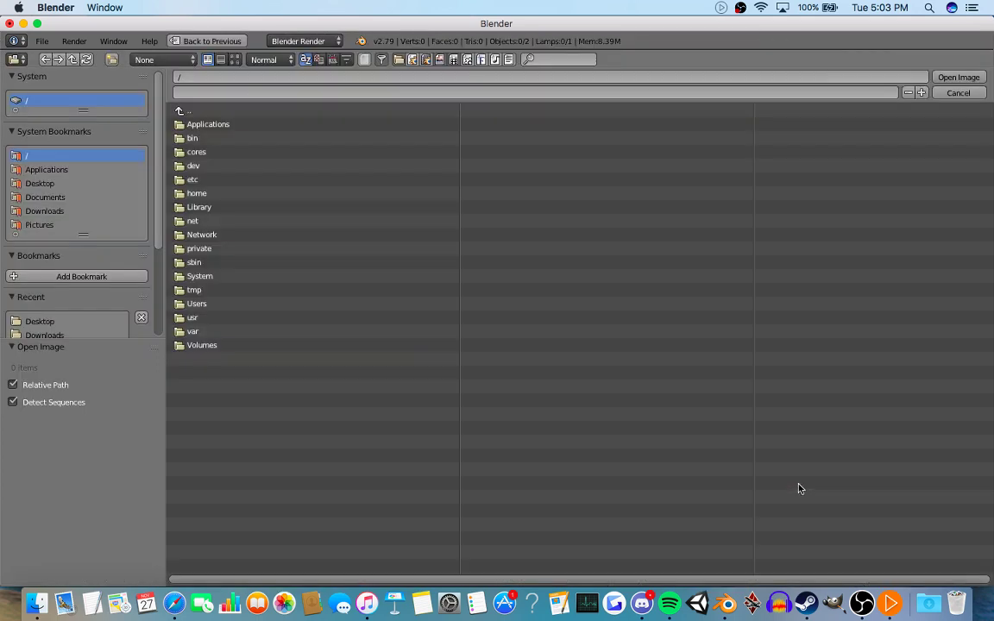
left_click(57, 182)
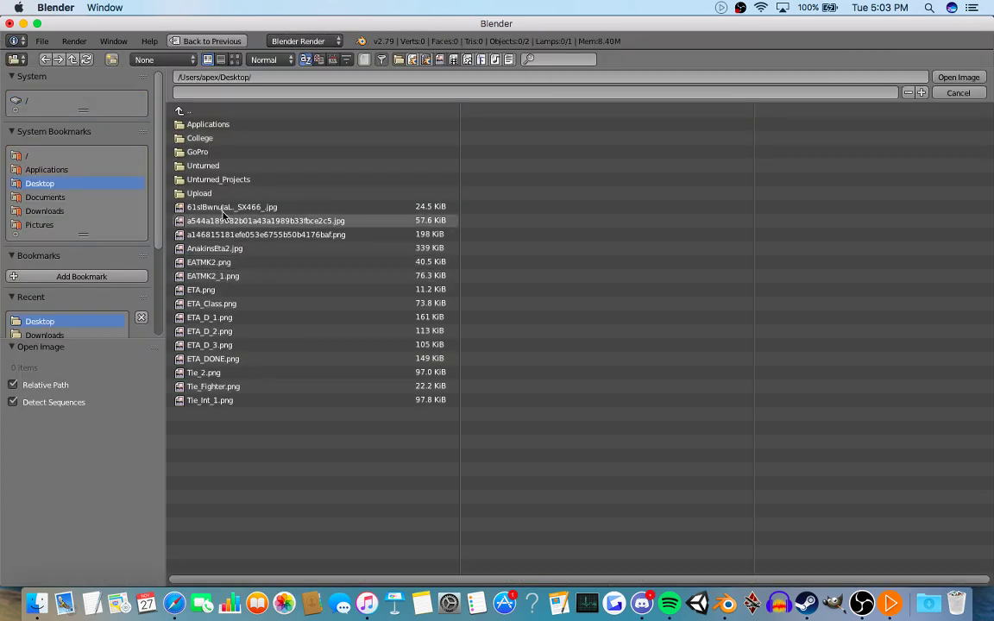
Open a544a189682b01a43a1989b33fbce2c5.jpg from the macOS desktop to check the aircraft blueprint, and return to Blender.
key("ctrl+Up")
left_click(335, 51)
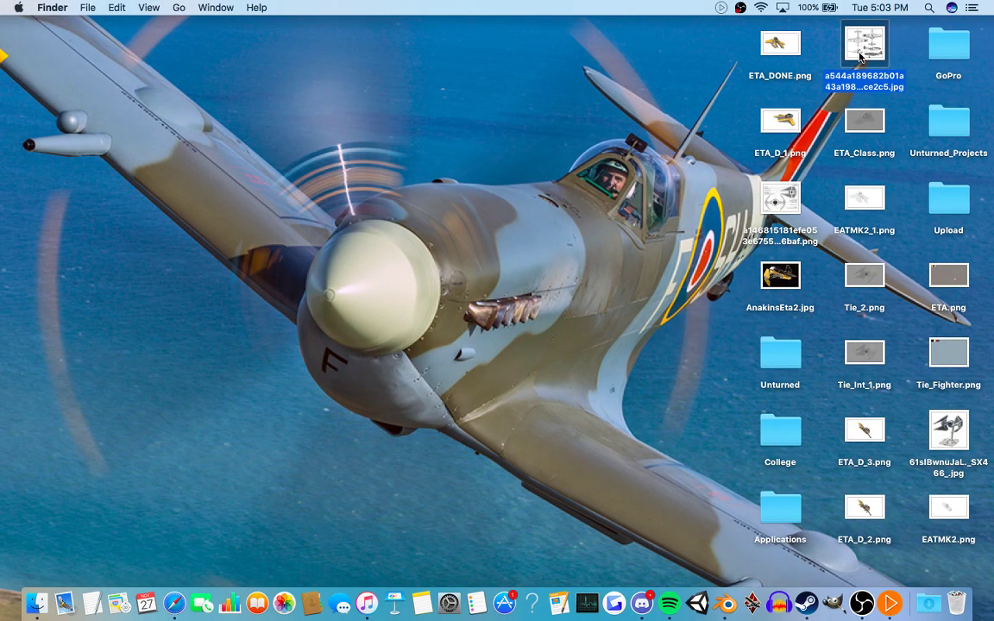
double_click(859, 57)
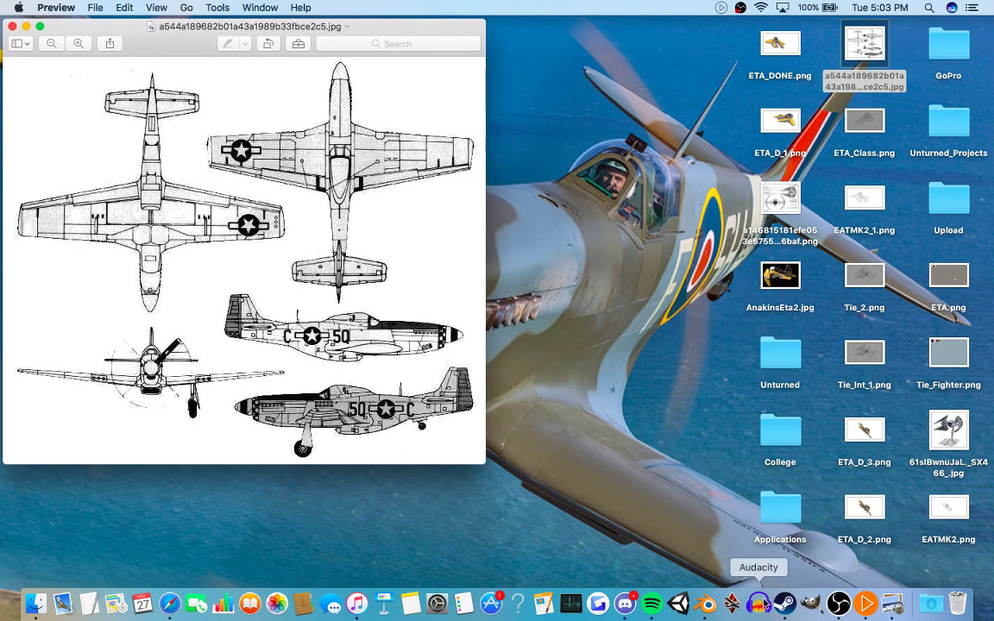
left_click(706, 614)
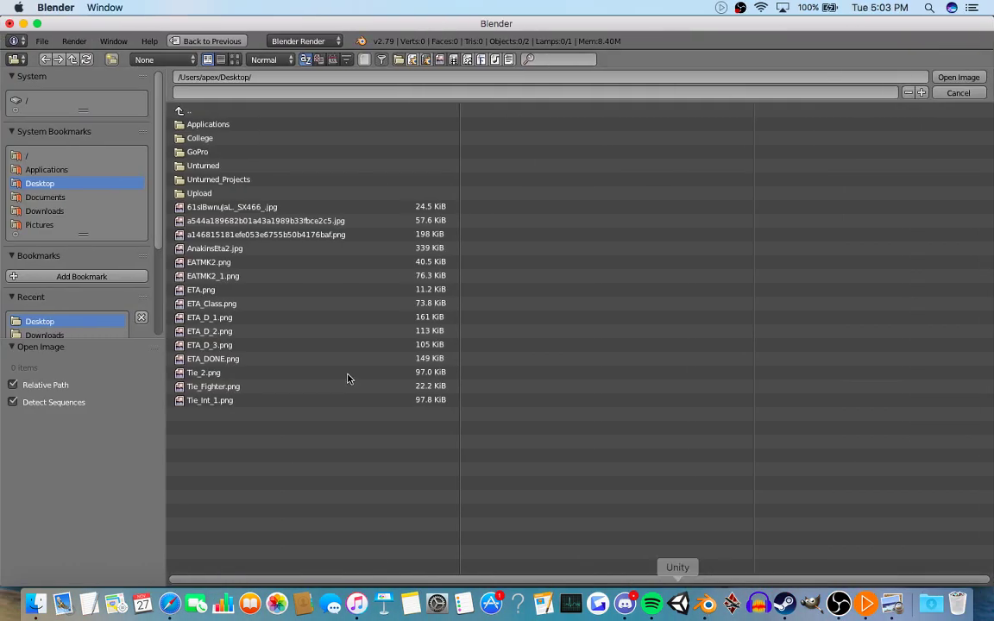
Load a544a189682b01a43a1989b33fbce2c5.jpg as the background image and set its size to 11.8.
double_click(226, 221)
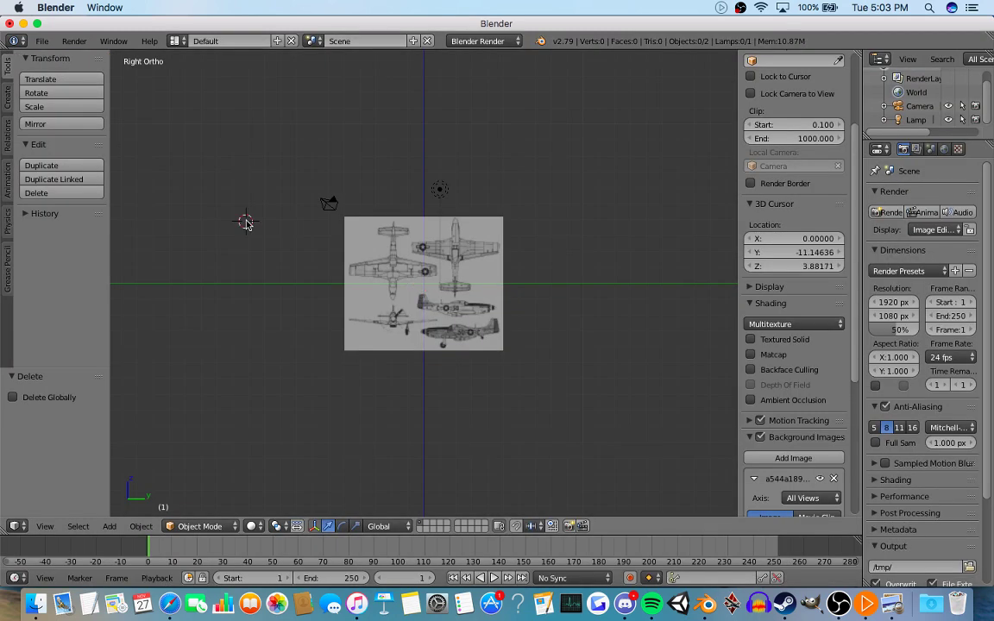
scroll(613, 308, "up", 4)
scroll(512, 308, "down", 3)
scroll(552, 328, "up", 3)
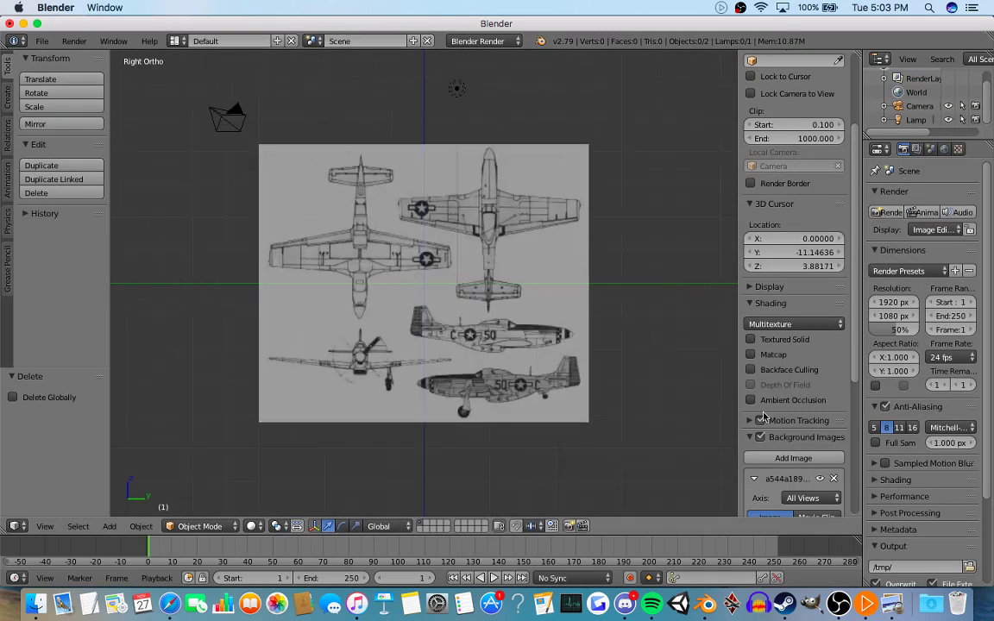
scroll(811, 388, "down", 6)
left_click_drag(819, 483, 859, 483)
Place the 3D cursor near the origin and add a mesh cylinder there with 12 vertices.
left_click(423, 285)
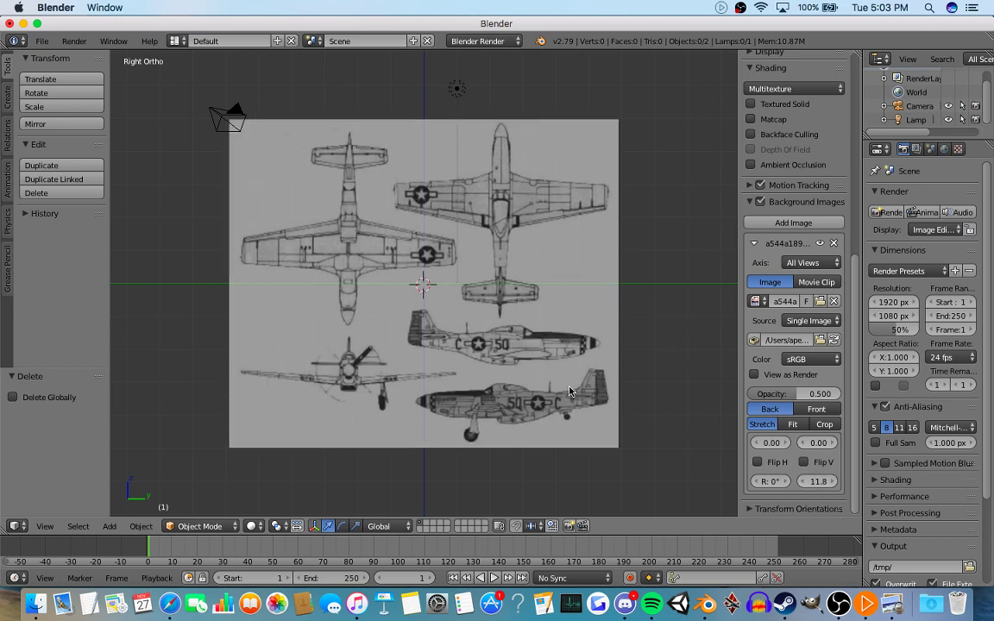
key("shift+a")
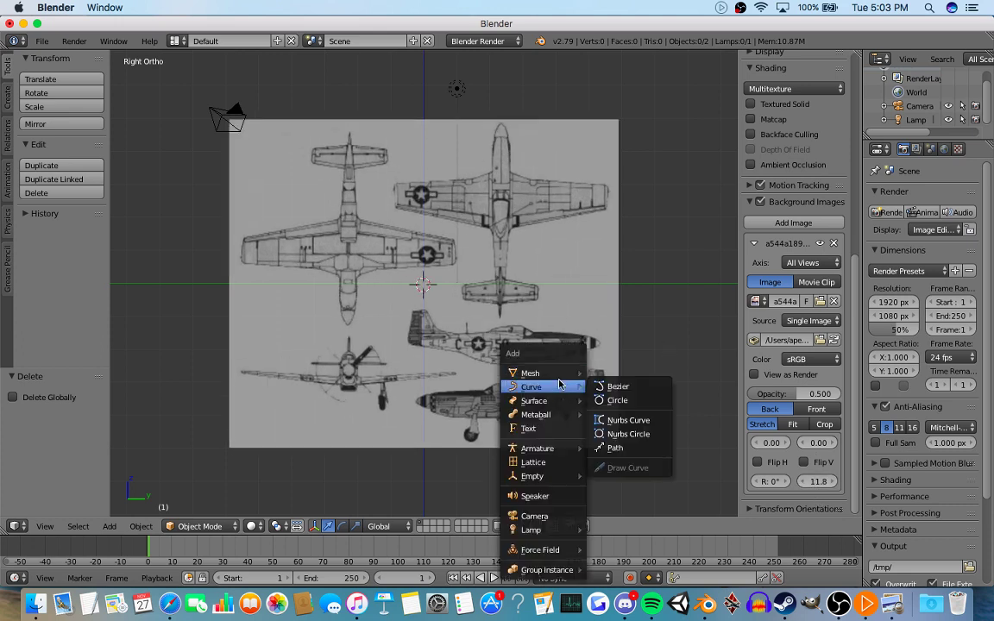
mouse_move(552, 372)
left_click(619, 442)
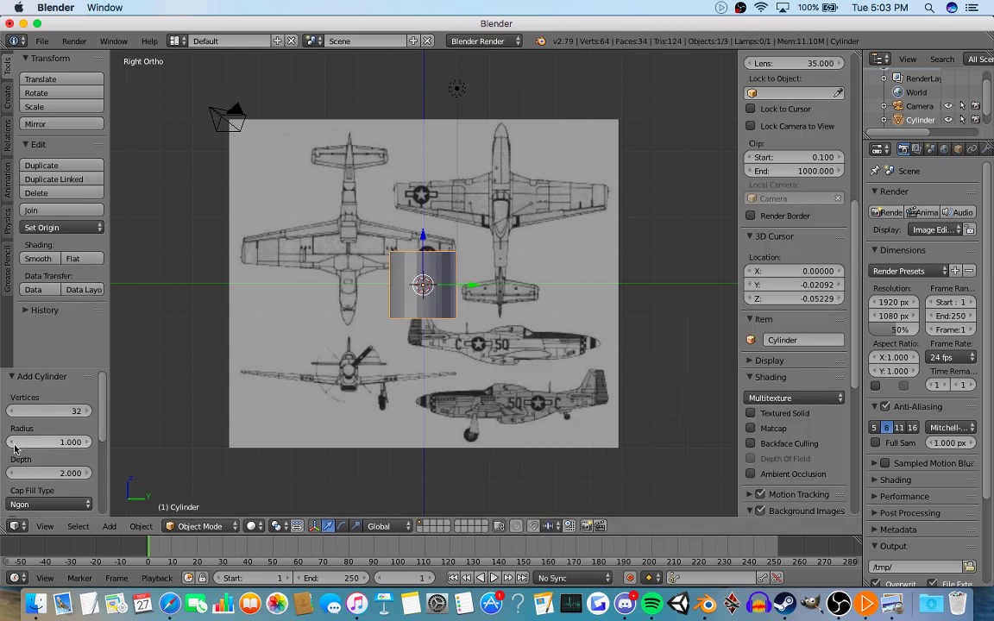
left_click(49, 411)
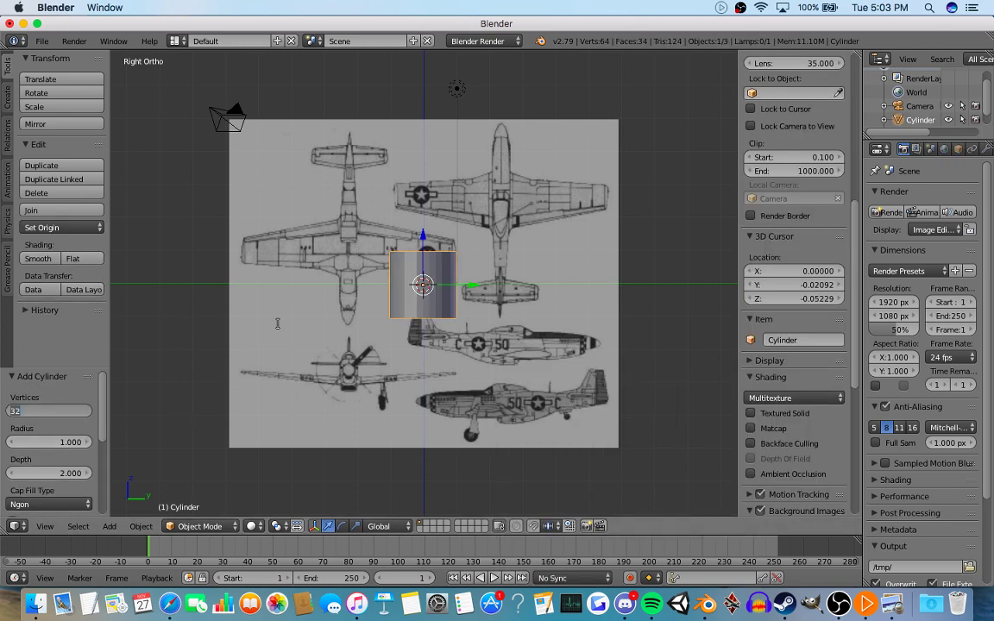
key("Return")
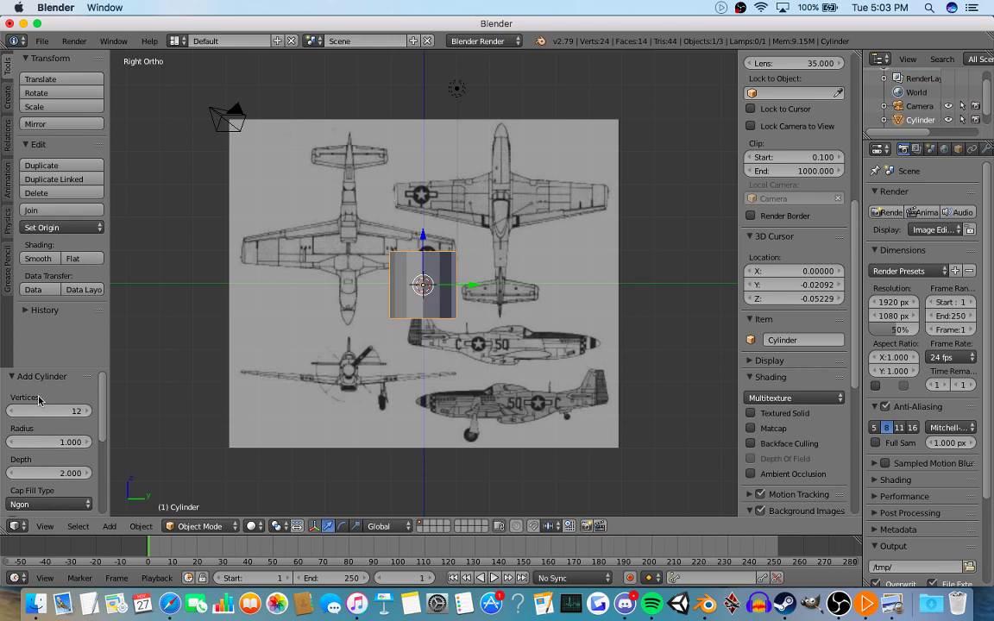
Rotate the cylinder 90° in the right orthographic view so its axis lies horizontally along the fuselage direction.
scroll(408, 328, "up", 5)
middle_click_drag(511, 269, 365, 401)
scroll(364, 401, "down", 7)
key("KP_3")
scroll(466, 297, "up", 4)
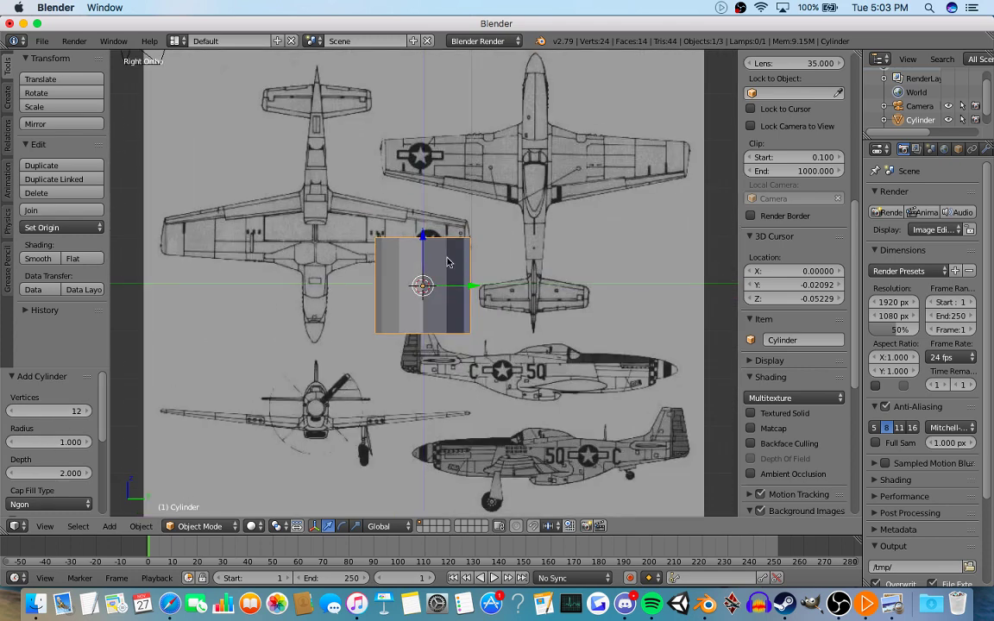
key("Tab")
key("Tab")
key("a")
scroll(489, 306, "down", 5)
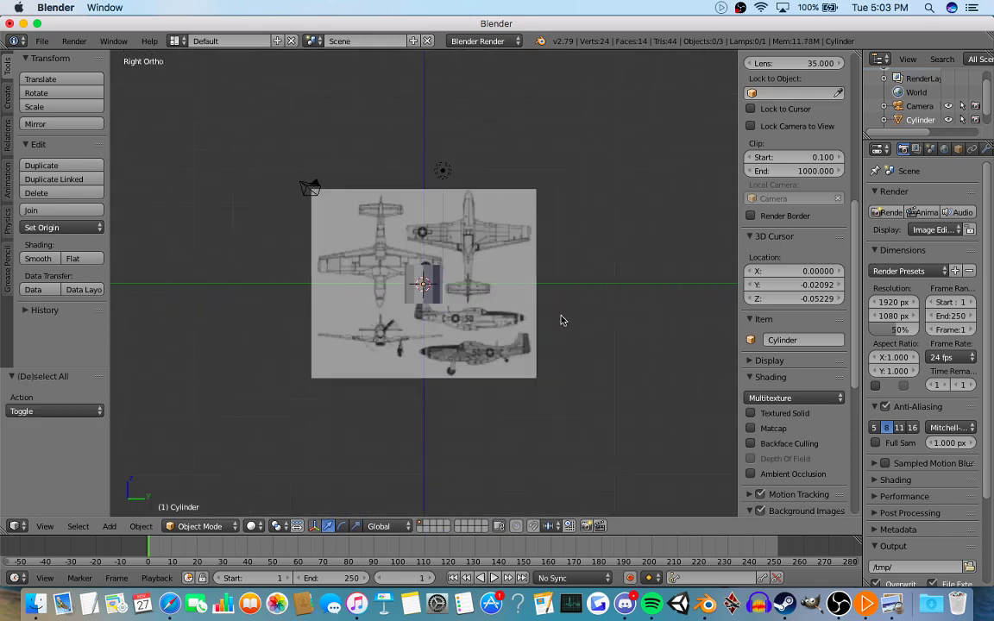
scroll(471, 256, "up", 4)
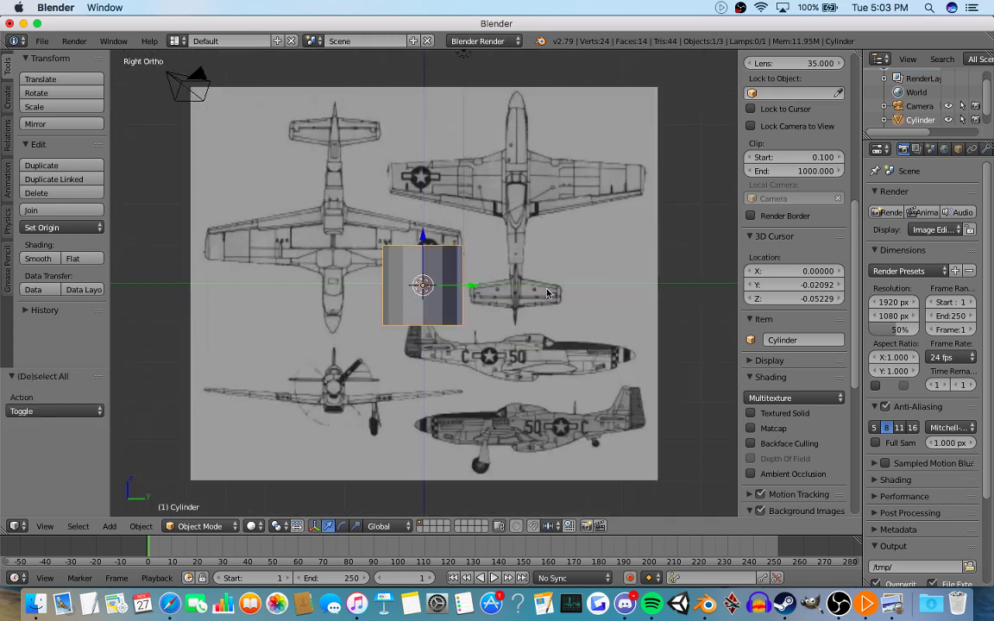
type("r90")
key("Return")
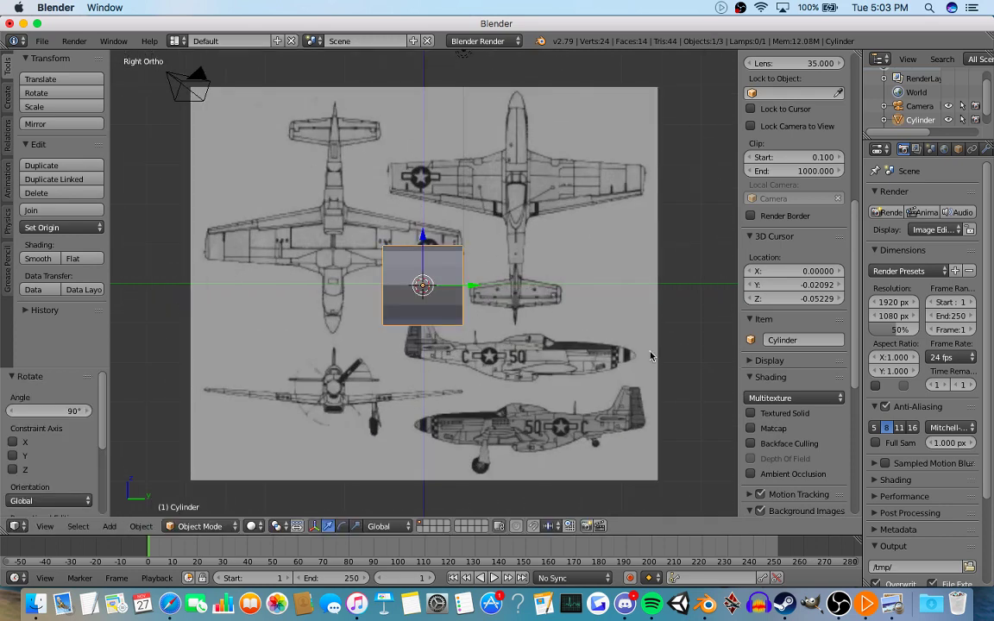
Align the blueprint's lower side view with the cylinder using background offsets X -5.80 and Y 10.4 and size 28.5.
scroll(781, 432, "down", 8)
left_click_drag(817, 443, 867, 442)
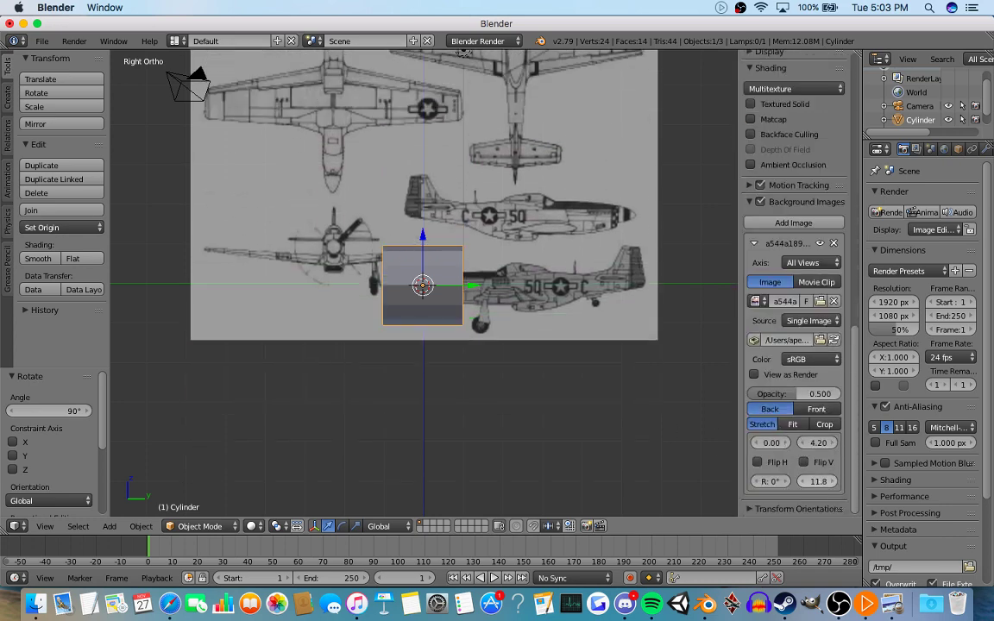
left_click_drag(818, 481, 819, 487)
left_click_drag(806, 442, 712, 444)
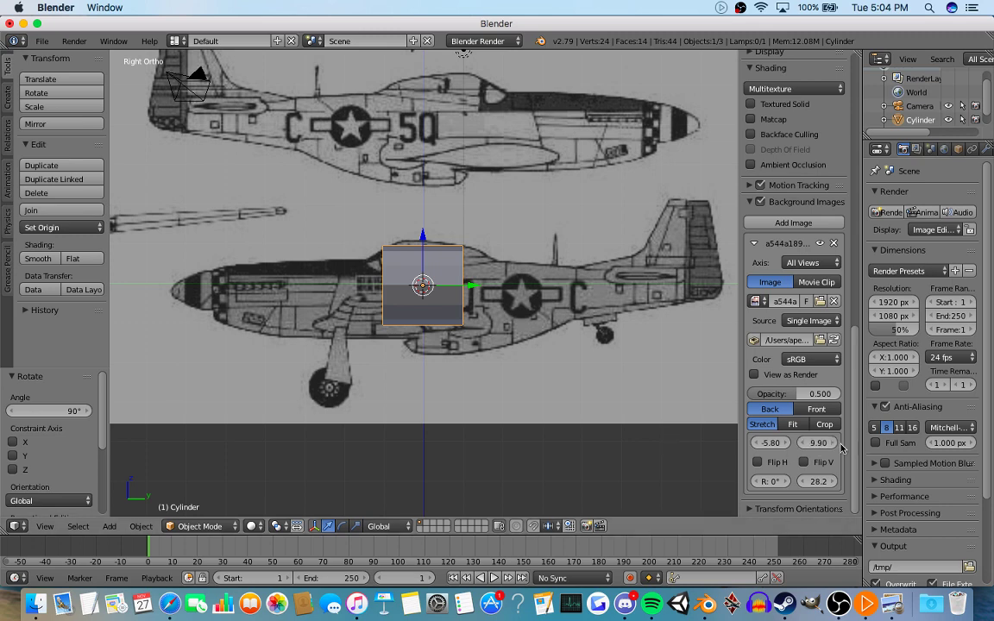
left_click_drag(817, 442, 835, 442)
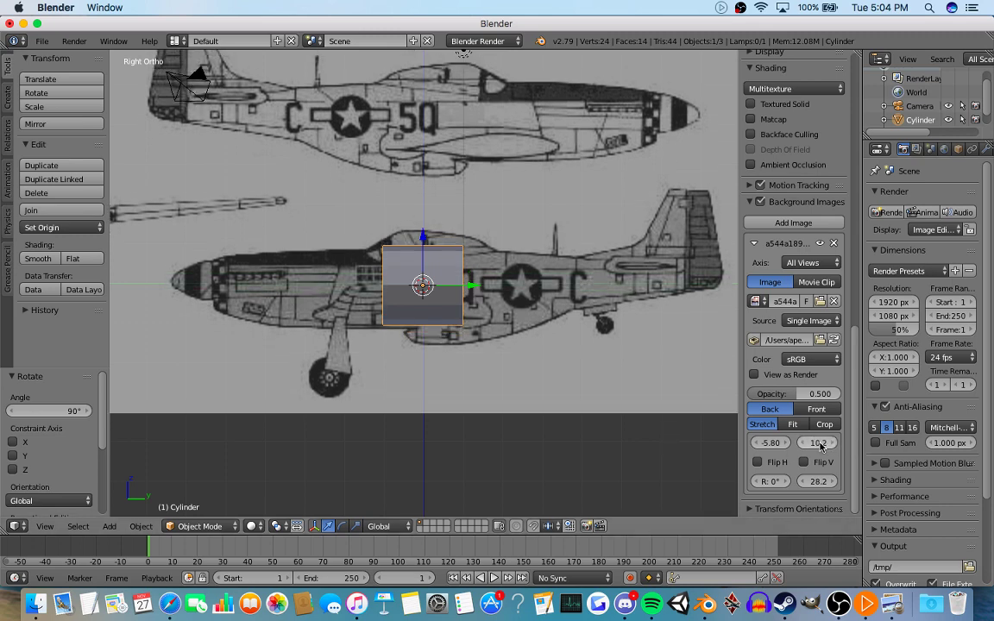
left_click_drag(813, 479, 823, 447)
Enter Edit Mode on the cylinder with wireframe shading and face selection, and select only the end face towards the aircraft's tail.
key("Tab")
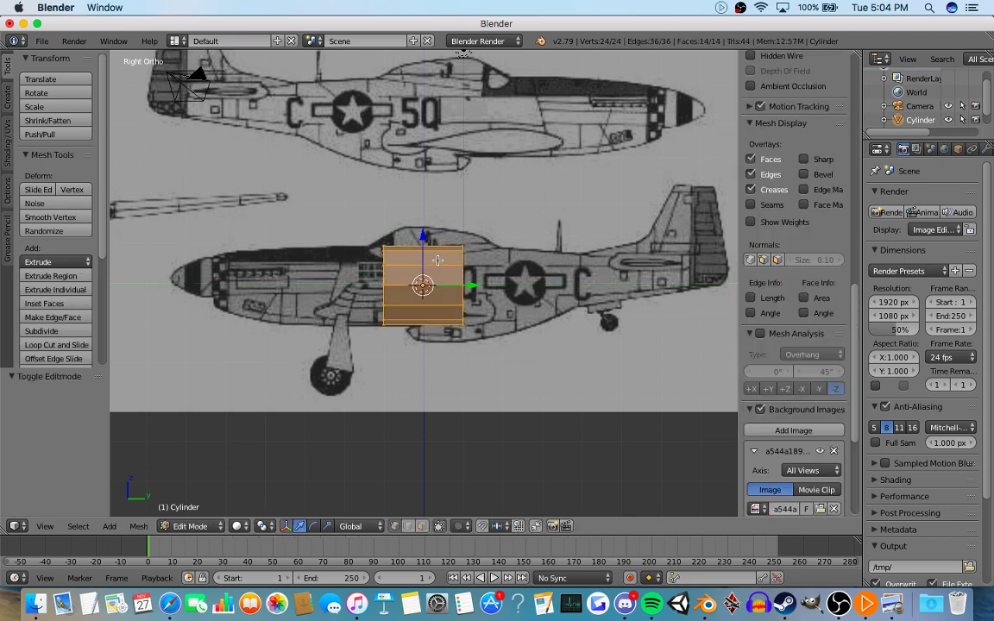
key("Tab")
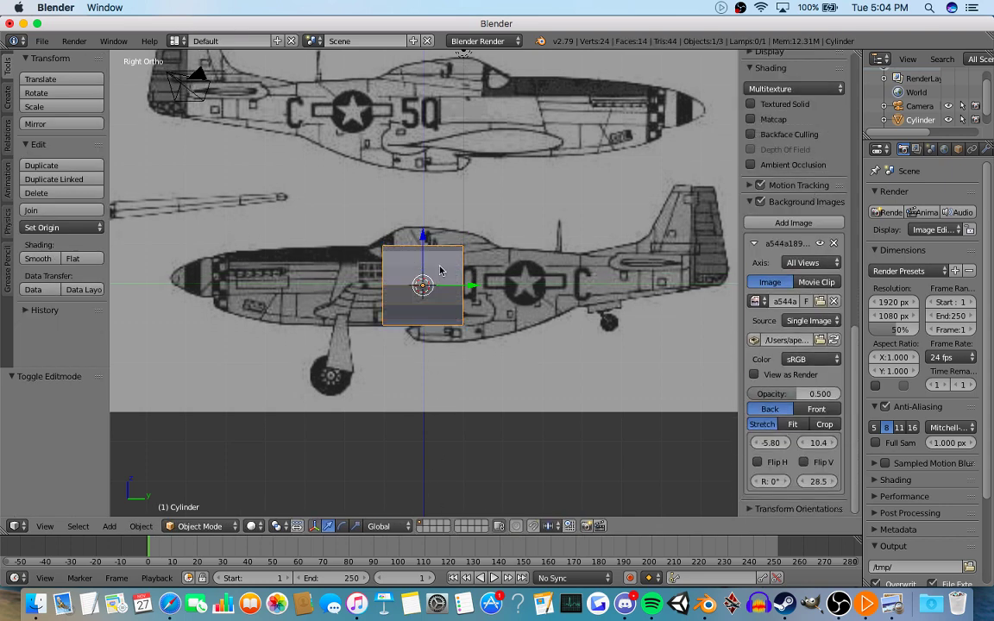
key("Tab")
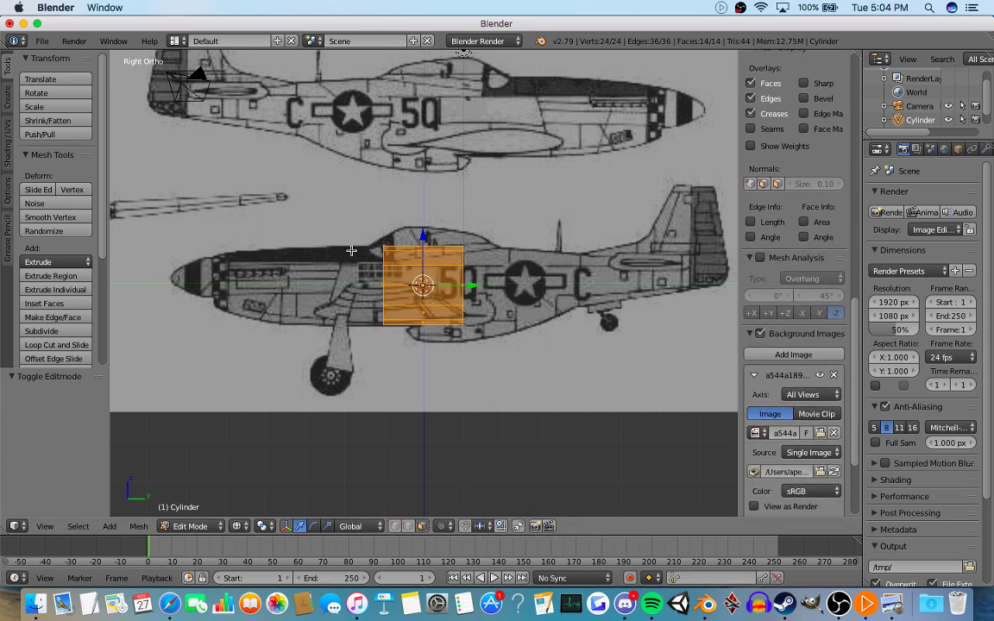
scroll(361, 272, "up", 6)
scroll(360, 272, "down", 5)
right_click(376, 292)
middle_click_drag(385, 292, 531, 313, "shift")
key("a")
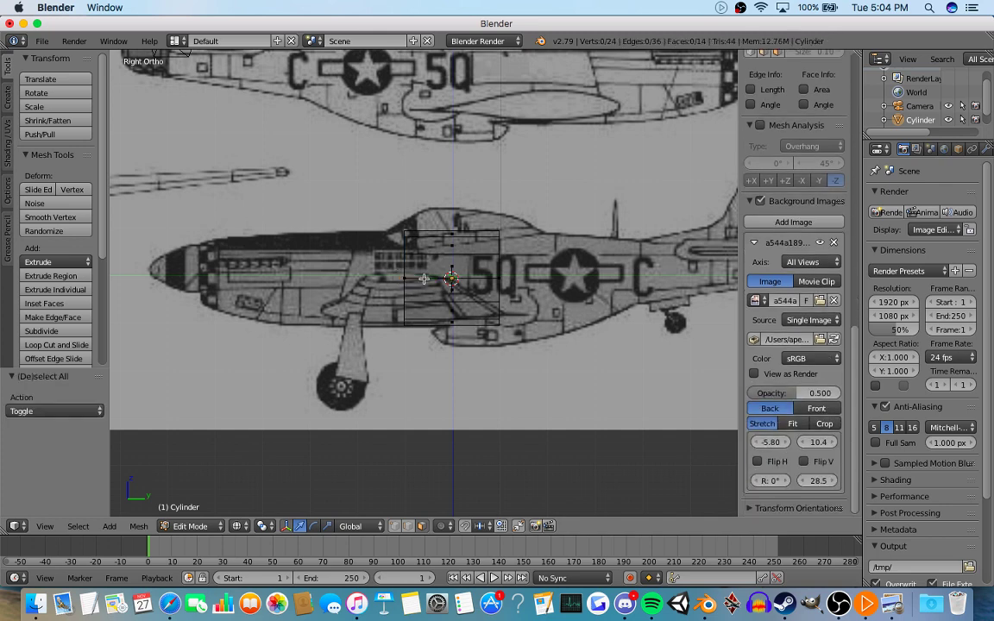
right_click(422, 279)
scroll(545, 288, "up", 3)
middle_click_drag(573, 277, 444, 269, "shift")
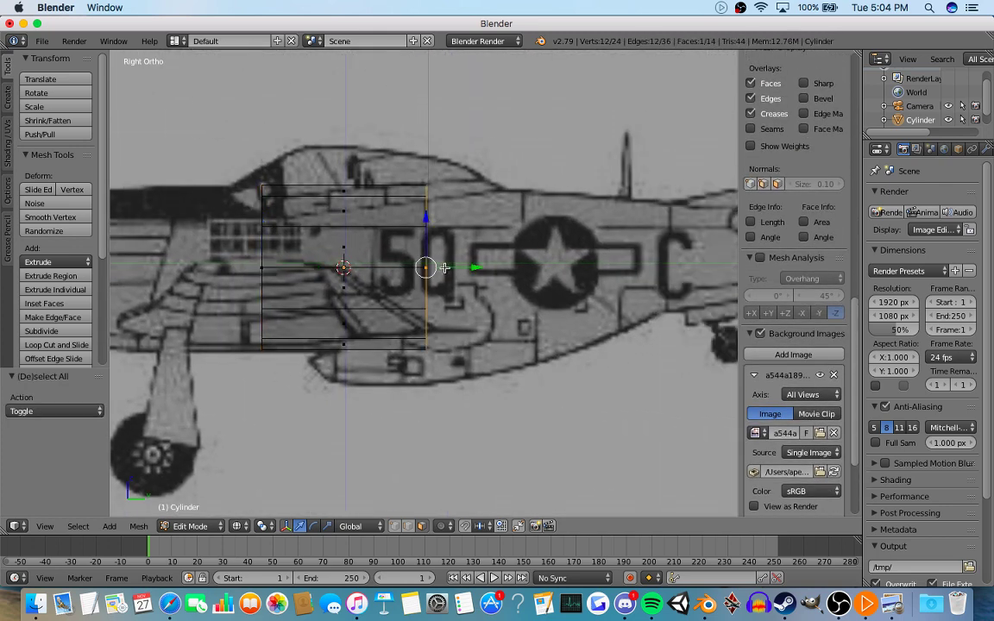
Extrude the cylinder's tail-side end face about 1.93 units aft to the rear edge of the star insignia.
right_click(445, 269)
scroll(444, 268, "down", 1)
scroll(444, 269, "down", 4)
scroll(445, 274, "up", 4)
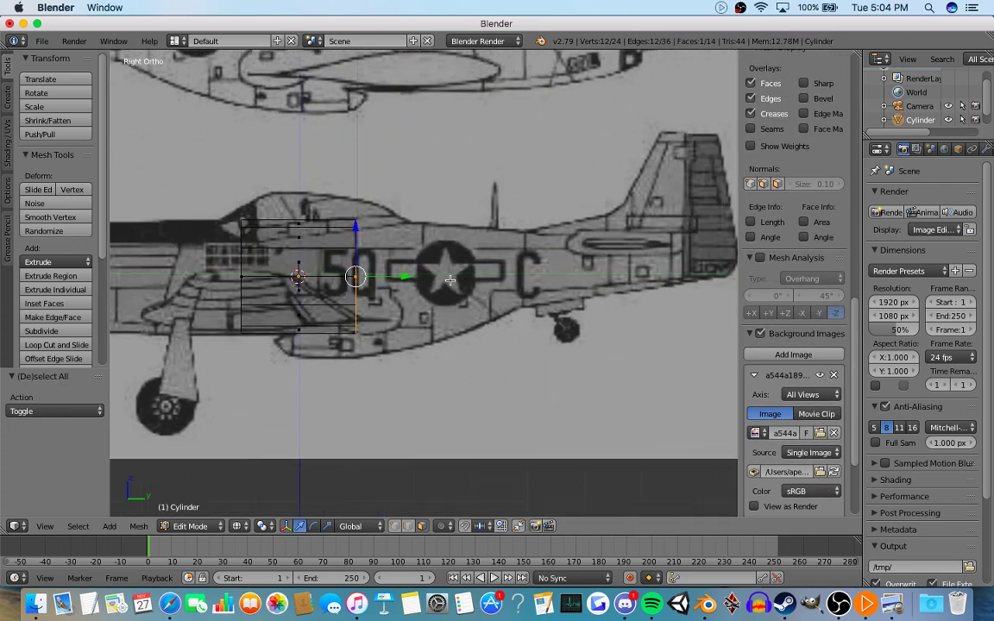
scroll(451, 279, "down", 4)
scroll(453, 280, "up", 6)
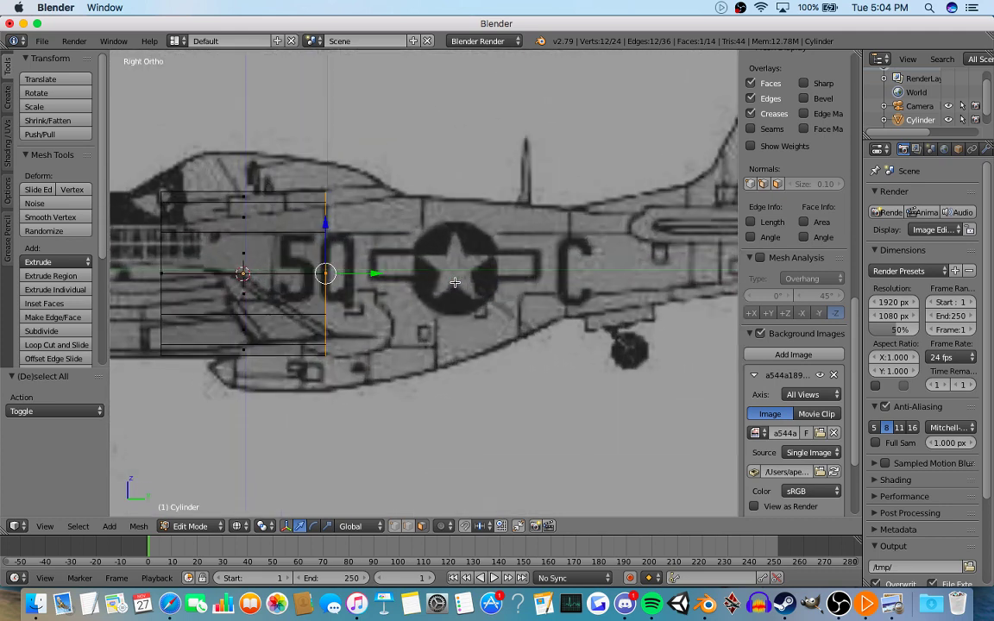
key("e")
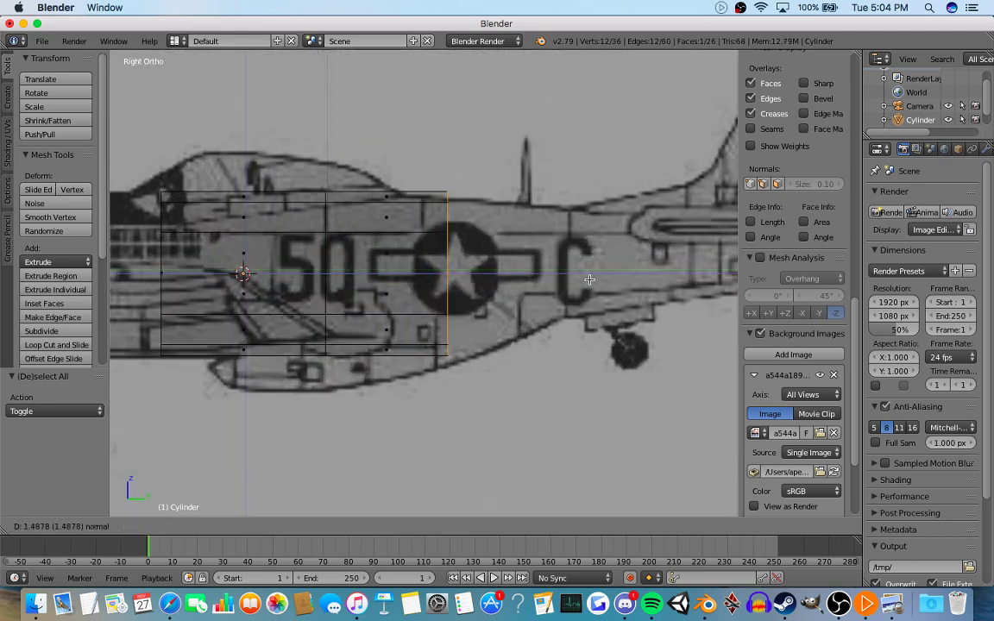
left_click(596, 280)
Taper the new rear face by scaling to 0.916, shifting it about 0.12 aft and scaling it again to 0.952.
key("s")
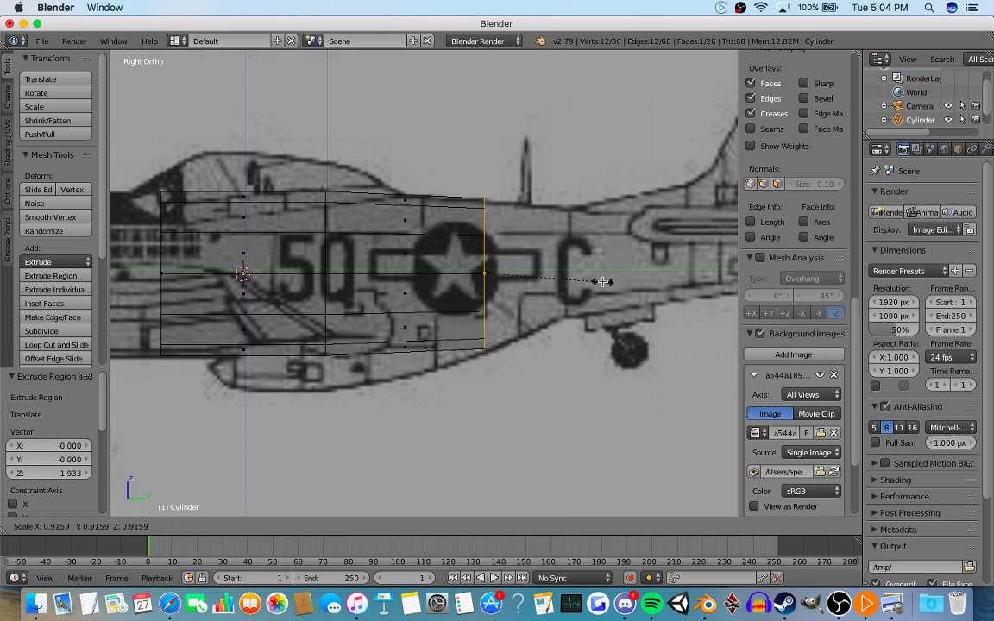
left_click(602, 282)
left_click_drag(526, 275, 536, 274)
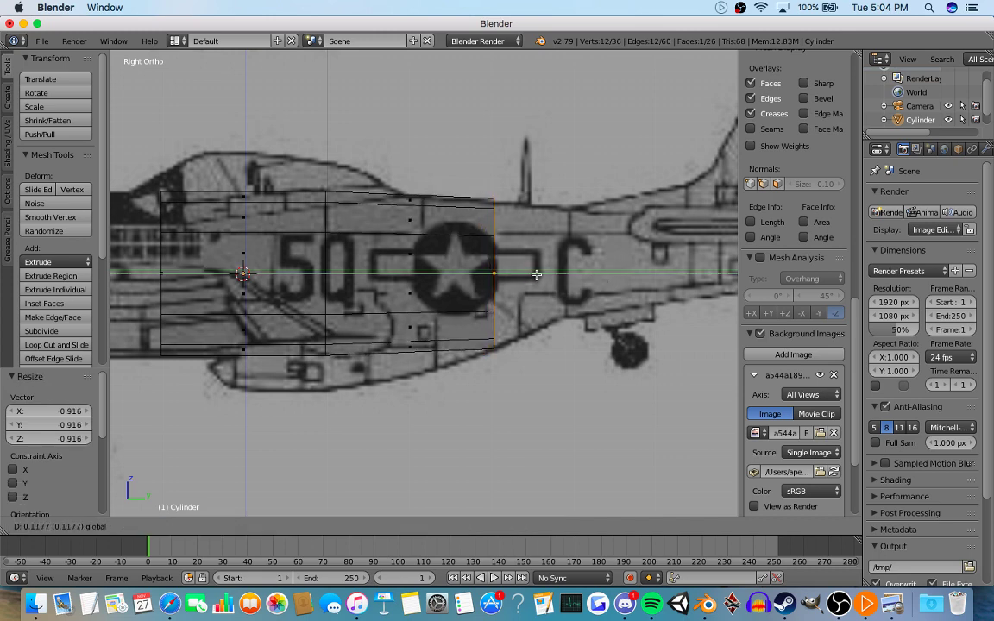
key("s")
left_click(531, 276)
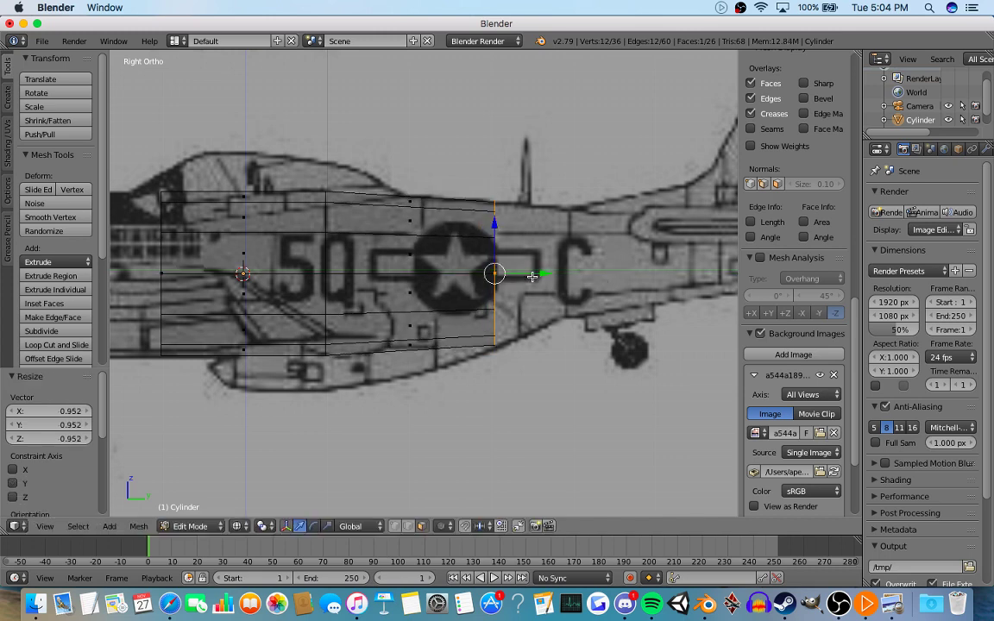
Extrude the rear face about 1.18 units aft to the letter C, then scale and raise it to match the fuselage outline.
middle_click_drag(509, 278, 352, 293, "shift")
key("e")
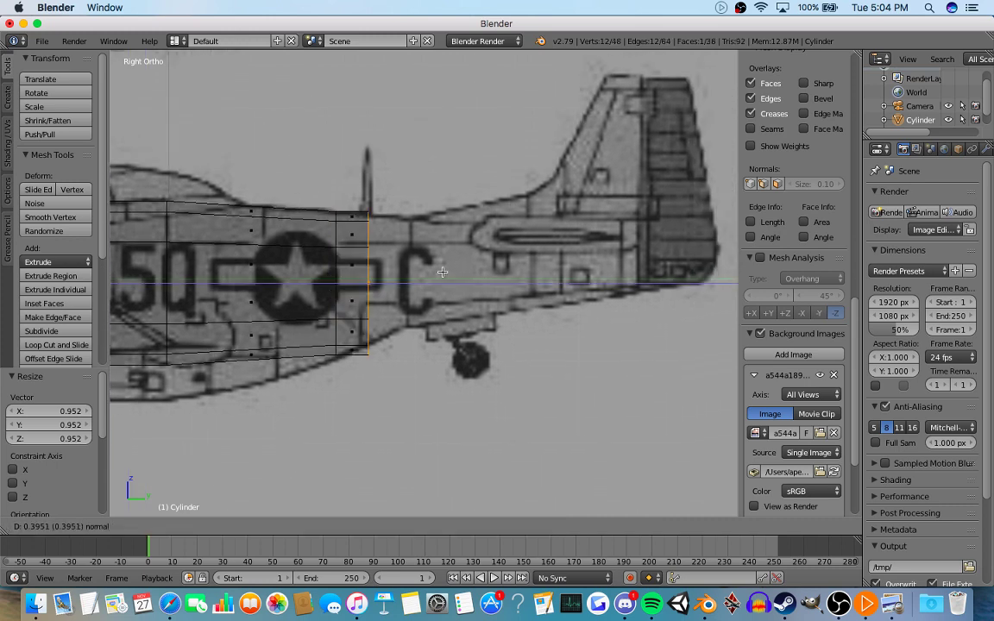
left_click(468, 276)
key("s")
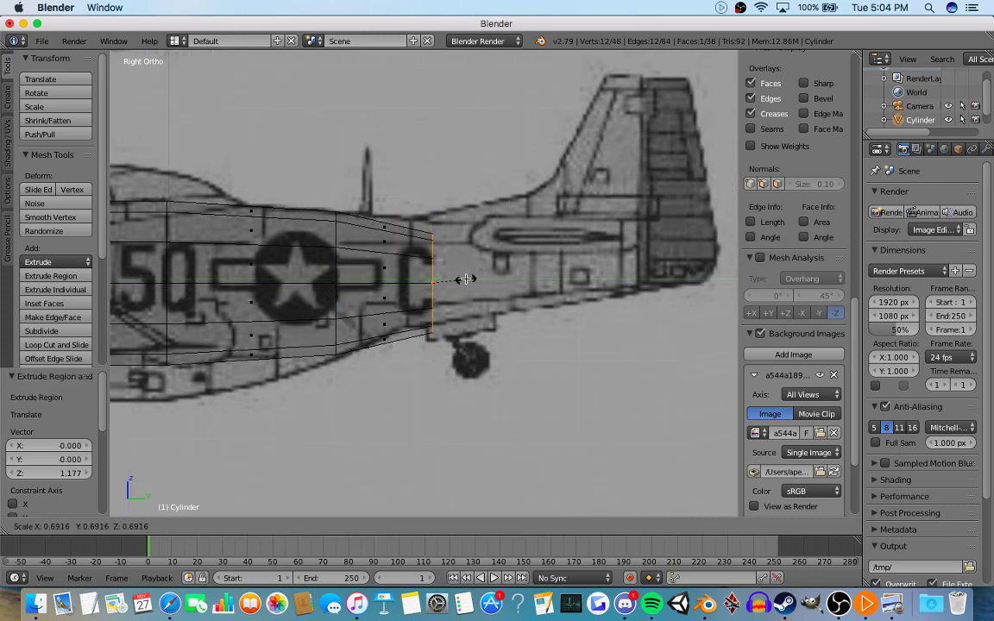
left_click(455, 279)
left_click_drag(433, 232, 438, 225)
key("s")
left_click(449, 223)
scroll(436, 259, "down", 3)
scroll(422, 294, "up", 5)
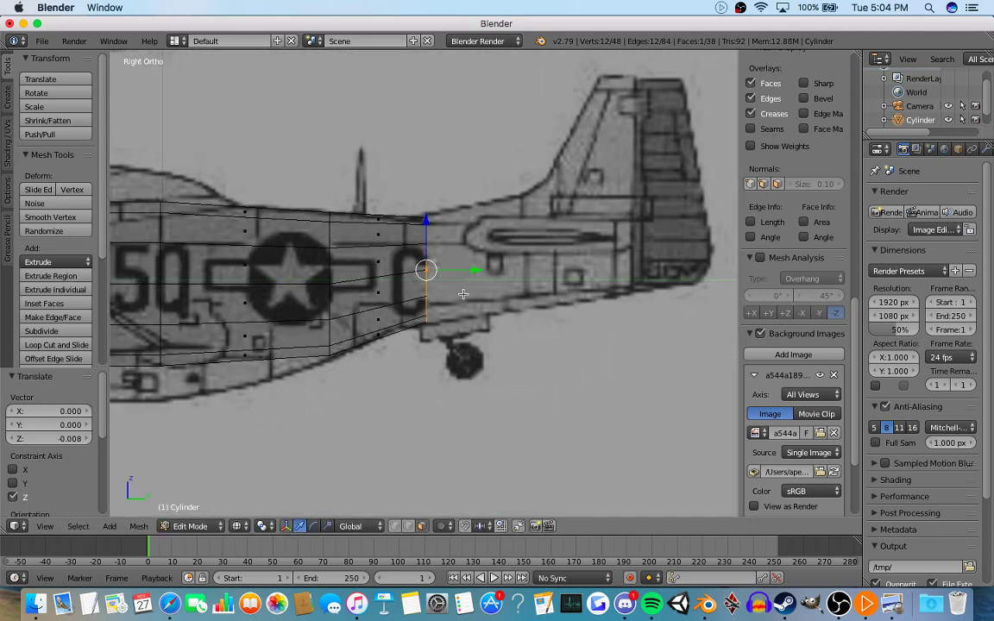
Extrude the rear face about 1.14 units towards the tail fin, then scale it down and adjust its height to fit the outline.
key("e")
left_click(544, 278)
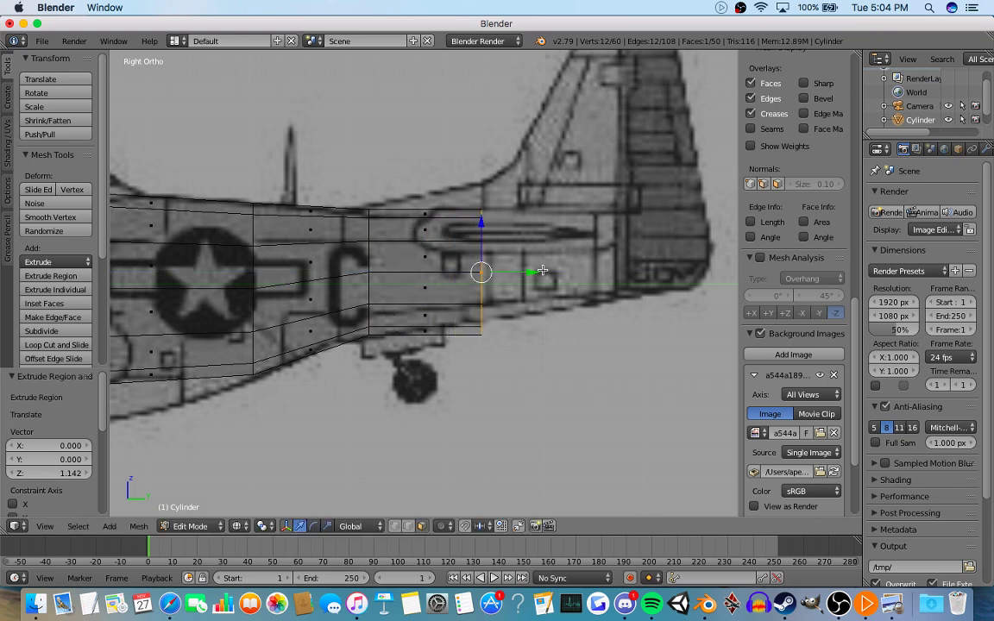
key("s")
left_click(519, 274)
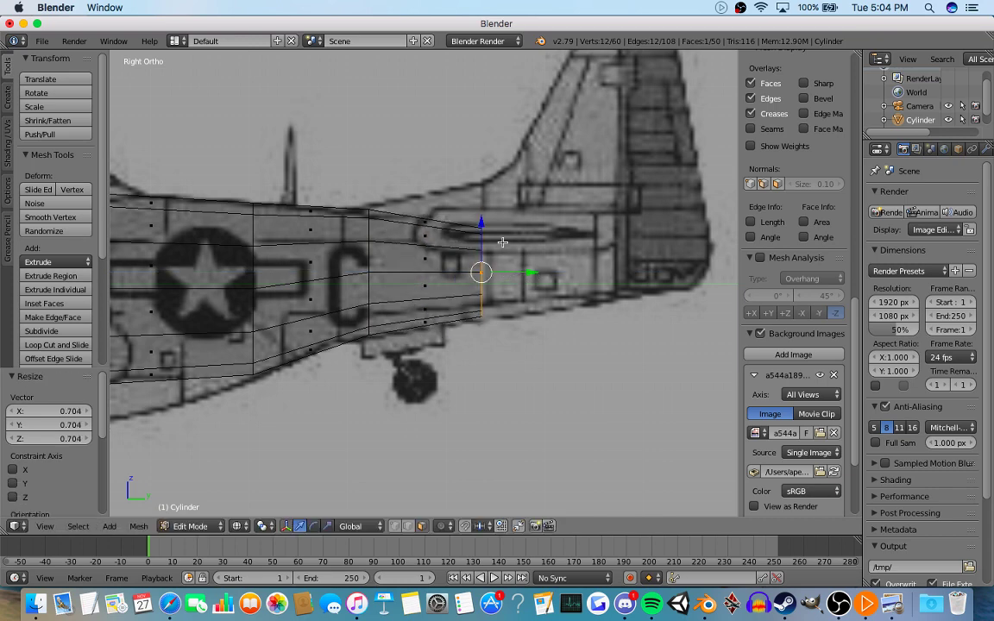
key("s")
left_click(512, 238)
left_click_drag(481, 222, 482, 221)
Extrude the cylinder's nose-side end face about 1.06 units forward to a point just ahead of the wing root.
key("Tab")
scroll(466, 232, "down", 7)
middle_click_drag(266, 293, 463, 294, "shift")
scroll(464, 295, "up", 7)
key("Tab")
key("e")
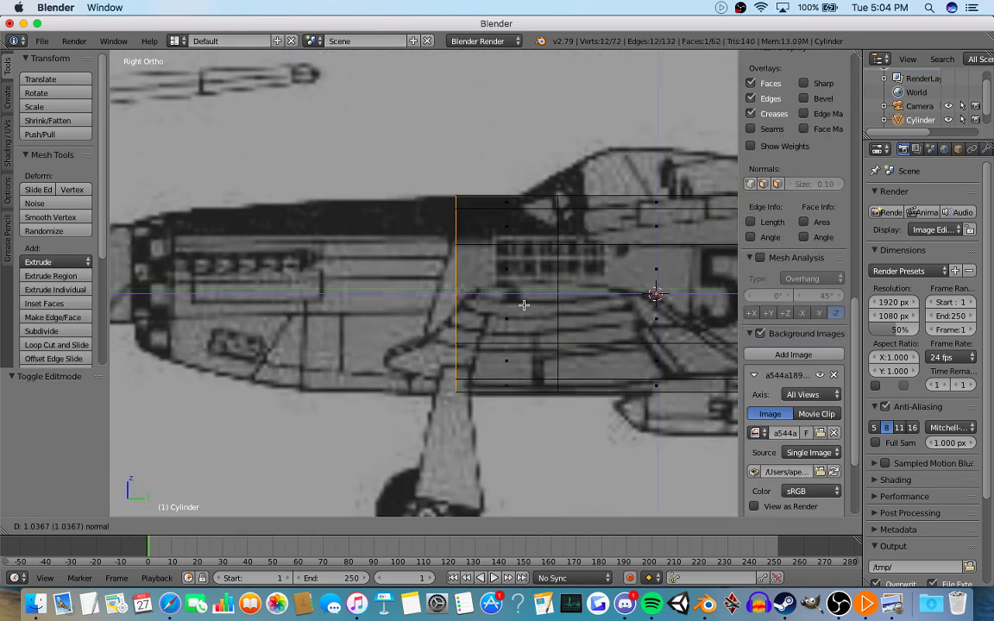
left_click(522, 306)
Extrude the front face further forward along the engine cowling, scale it to 0.944 and lower it about 0.035 units.
key("e")
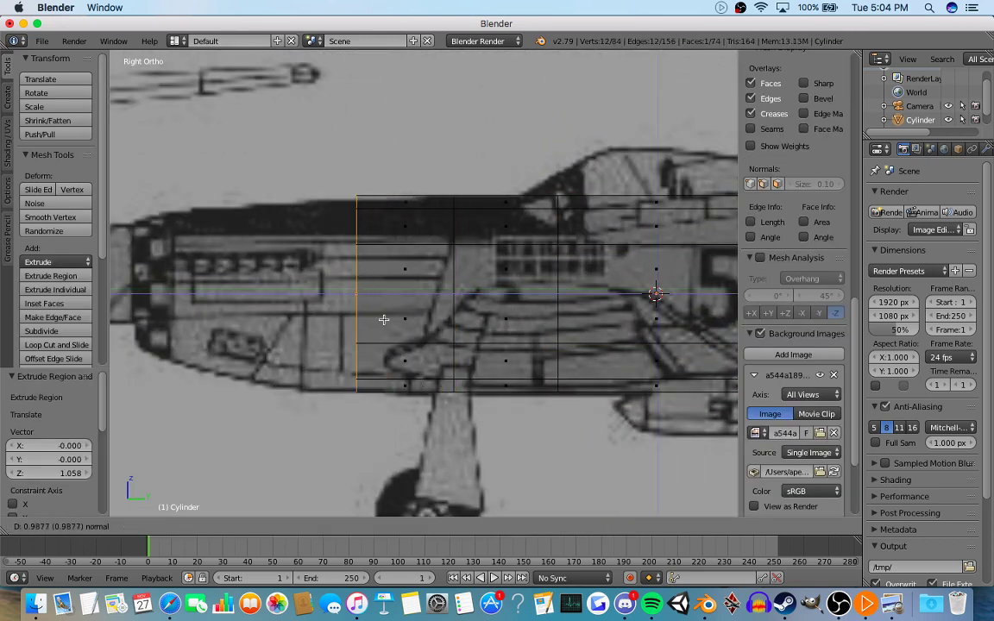
left_click(381, 320)
key("s")
left_click(378, 320)
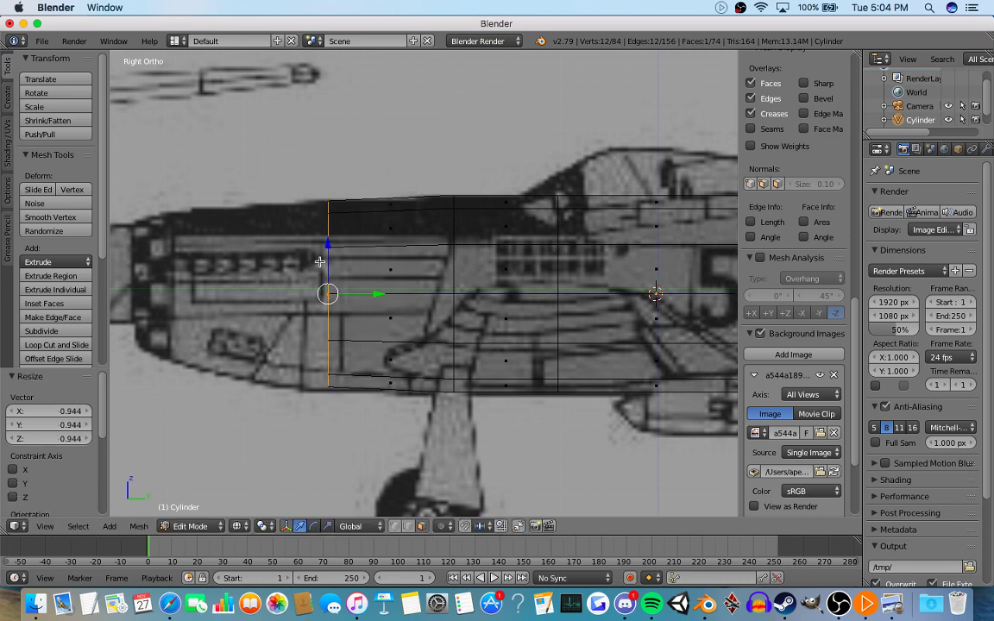
Extrude another cowling section forward, scale its front face to 0.906, raise it 0.035 units and finely rescale it to 0.994.
key("e")
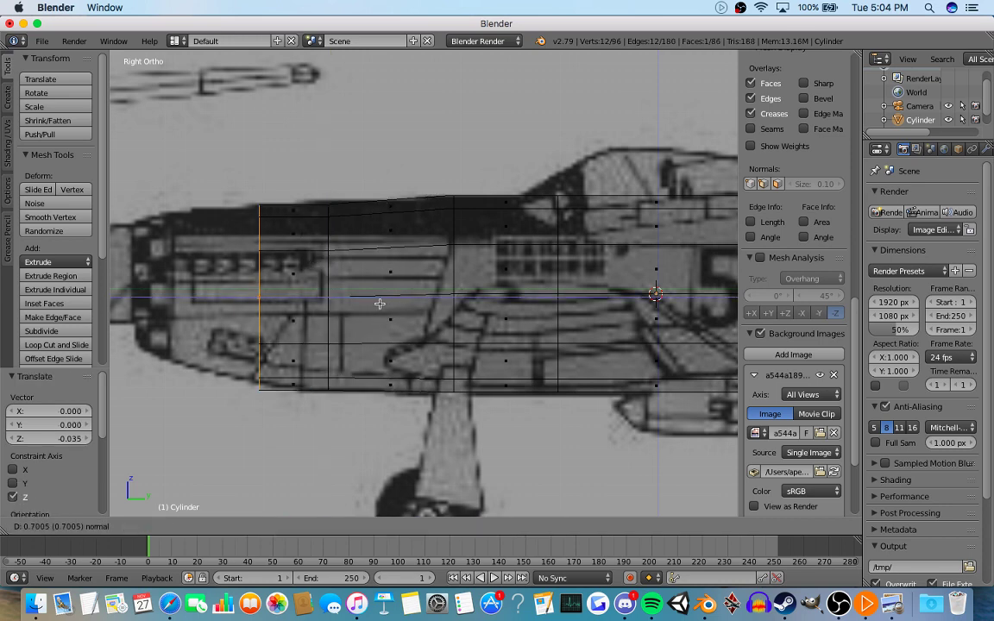
left_click(371, 304)
key("s")
left_click(364, 305)
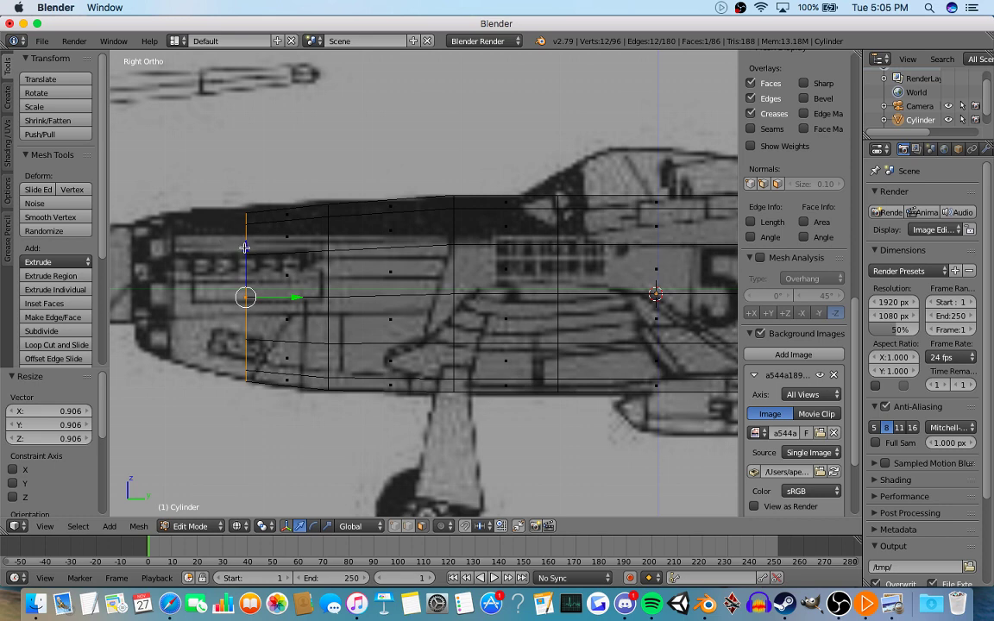
left_click_drag(245, 247, 244, 244)
key("s")
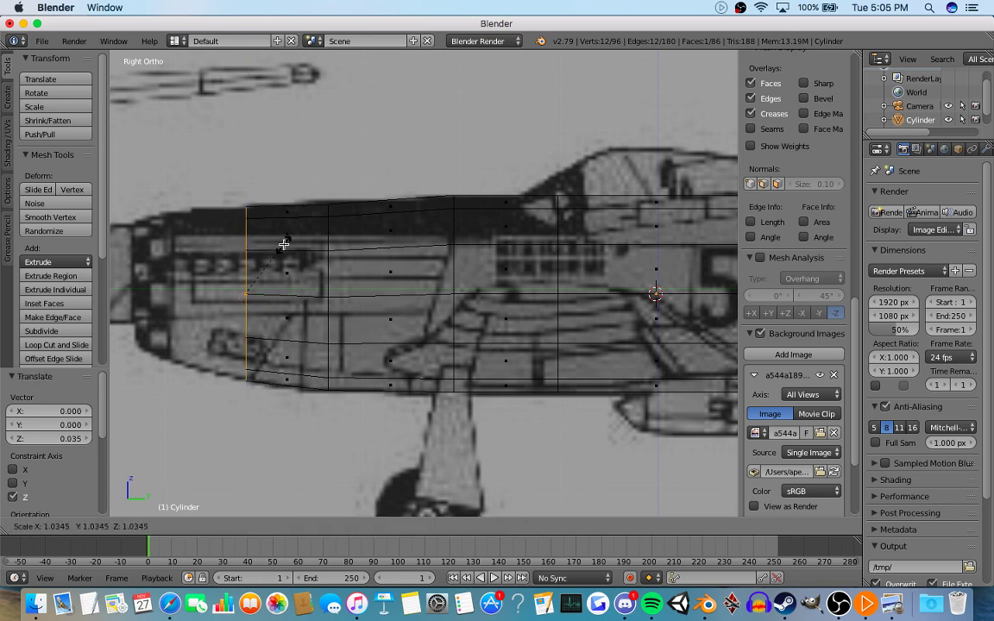
left_click(283, 244)
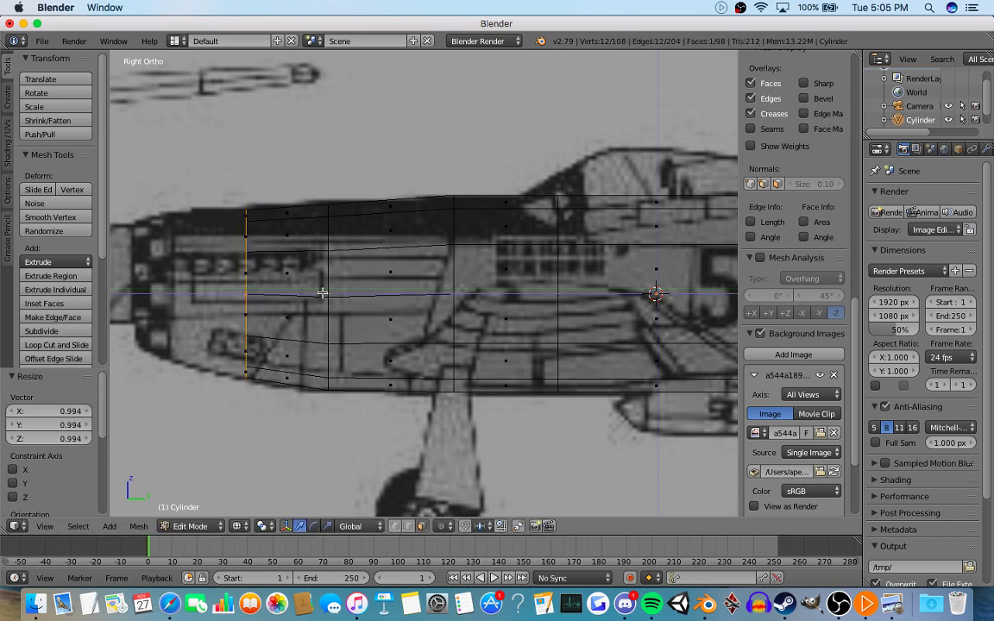
Extrude the front face about 0.74 units forward, scale it to 0.902, raise it slightly and rescale it to 0.953.
key("e")
left_click(285, 293)
key("s")
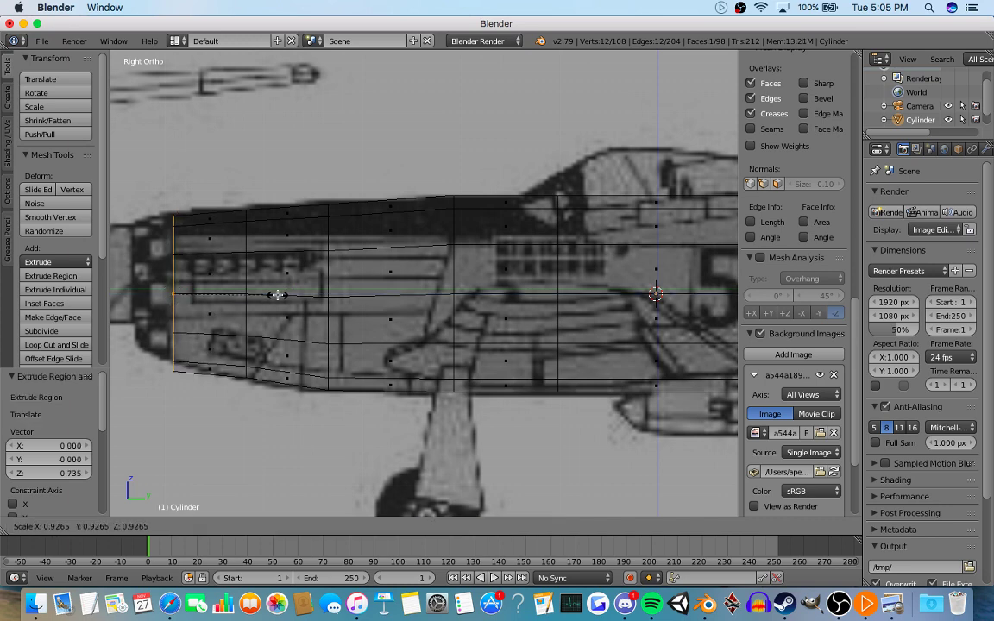
left_click(275, 296)
key("g")
key("z")
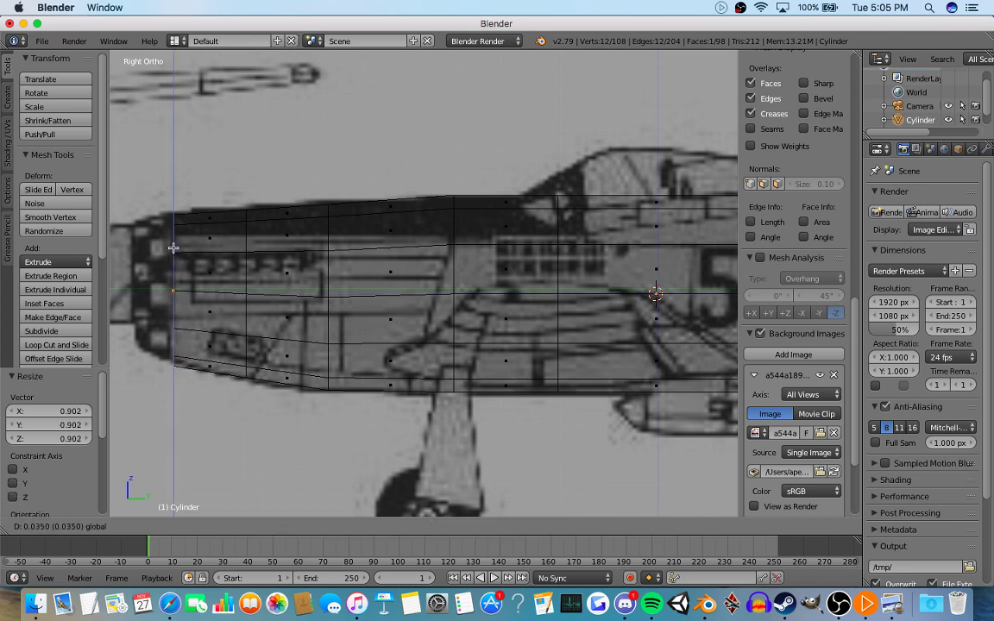
left_click(173, 247)
key("s")
left_click(270, 260)
Extrude a short nose section about 0.3 units long, scale its face to 0.875, shift it forward to the spinner and rescale to 0.890.
key("e")
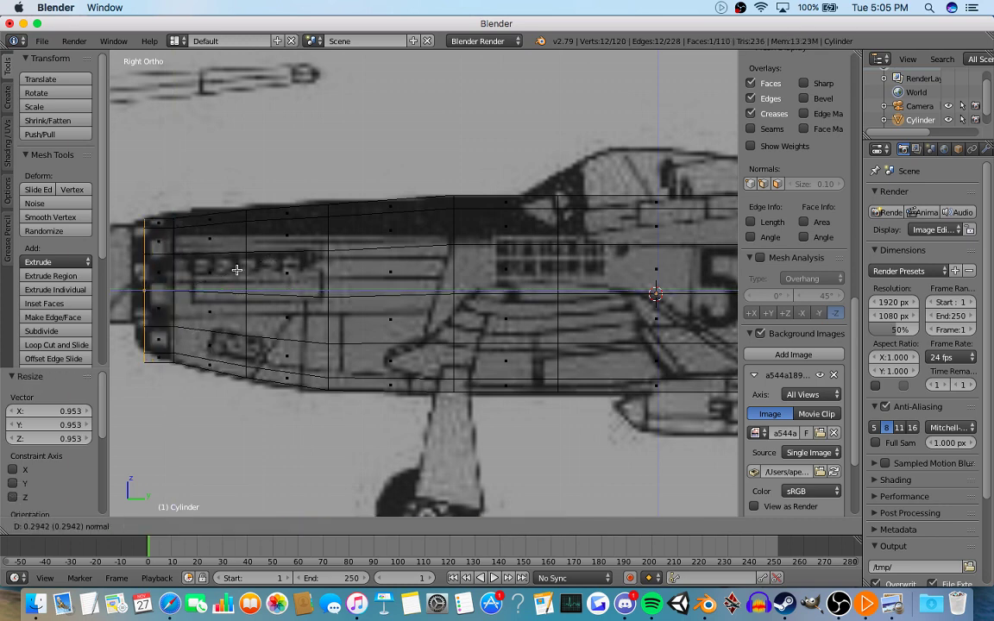
left_click(233, 271)
key("s")
left_click(223, 271)
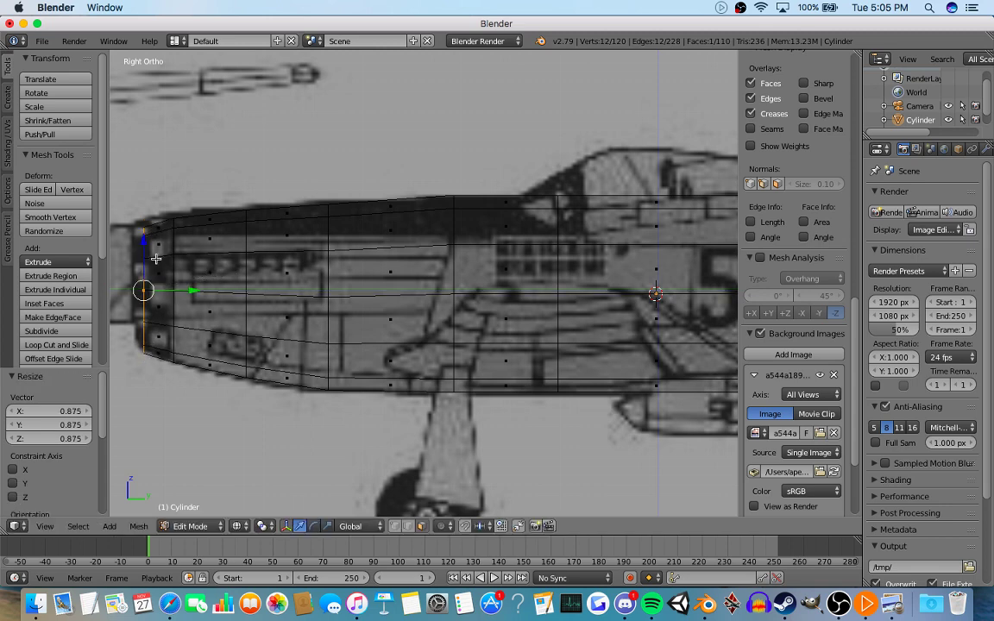
left_click_drag(194, 294, 185, 294)
key("s")
left_click(116, 251)
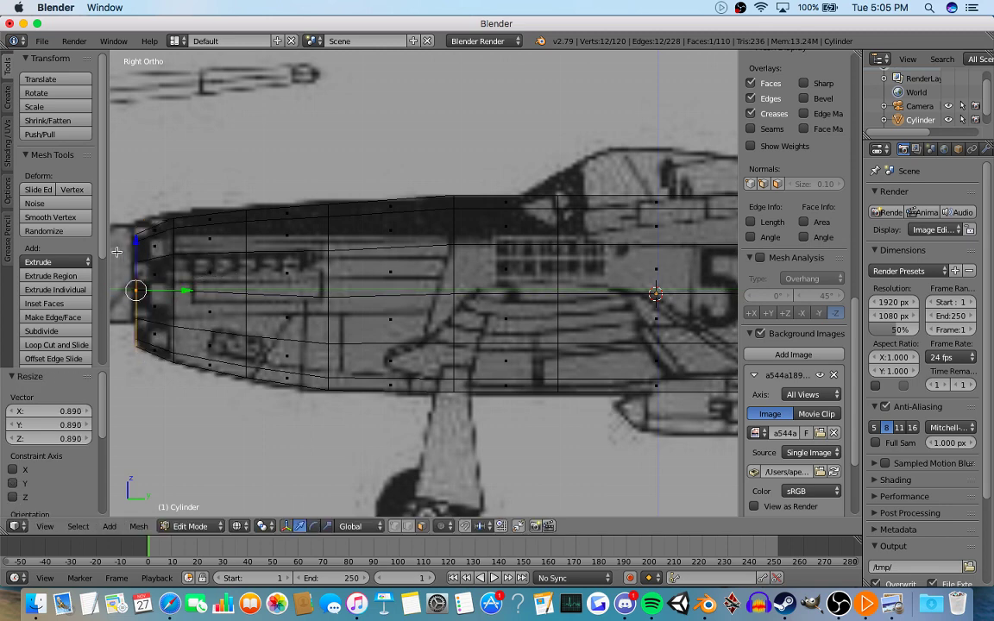
Raise the nose face 0.056 units and shift it 0.021 units forward to line up with the back of the spinner.
left_click_drag(136, 251, 137, 245)
scroll(162, 257, "down", 2)
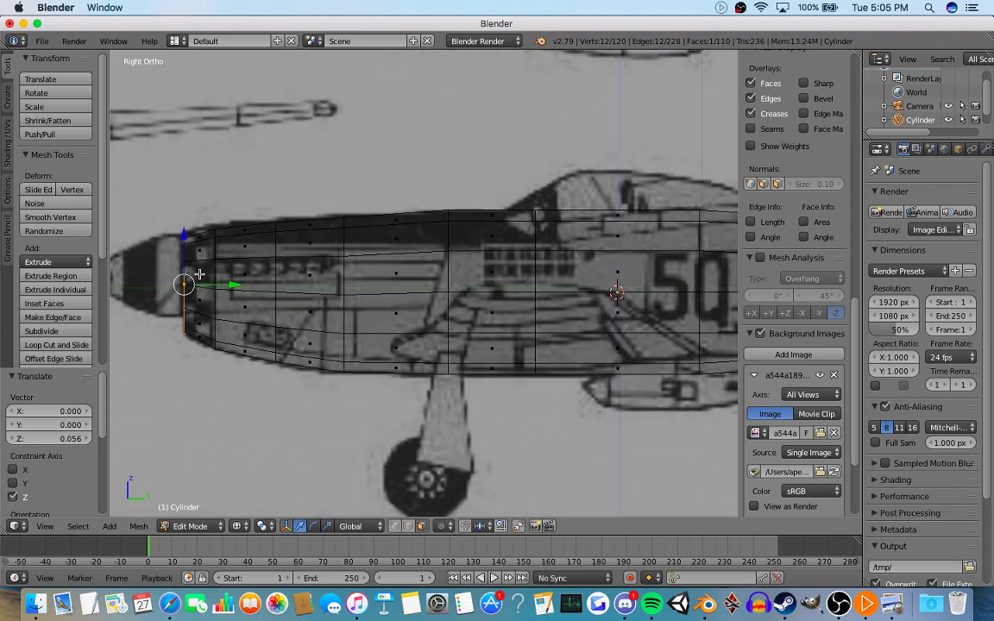
scroll(188, 266, "up", 3)
middle_click_drag(211, 273, 426, 258, "shift")
scroll(427, 268, "up", 2)
scroll(449, 276, "down", 3)
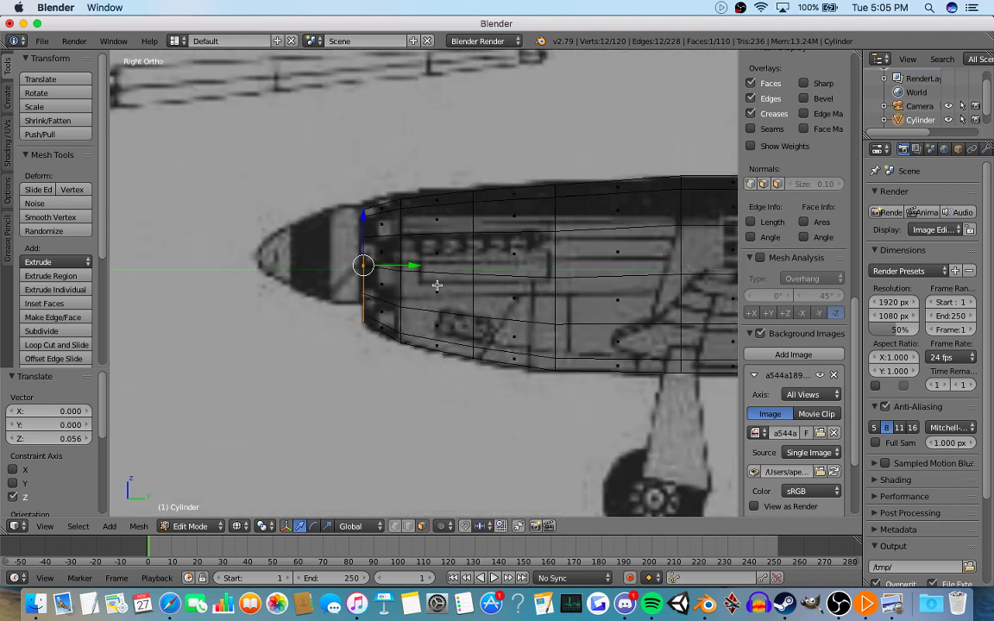
left_click_drag(409, 267, 406, 271)
Leave Edit Mode and examine the solid fuselage in perspective and against the blueprint in the right orthographic view.
scroll(440, 281, "down", 6)
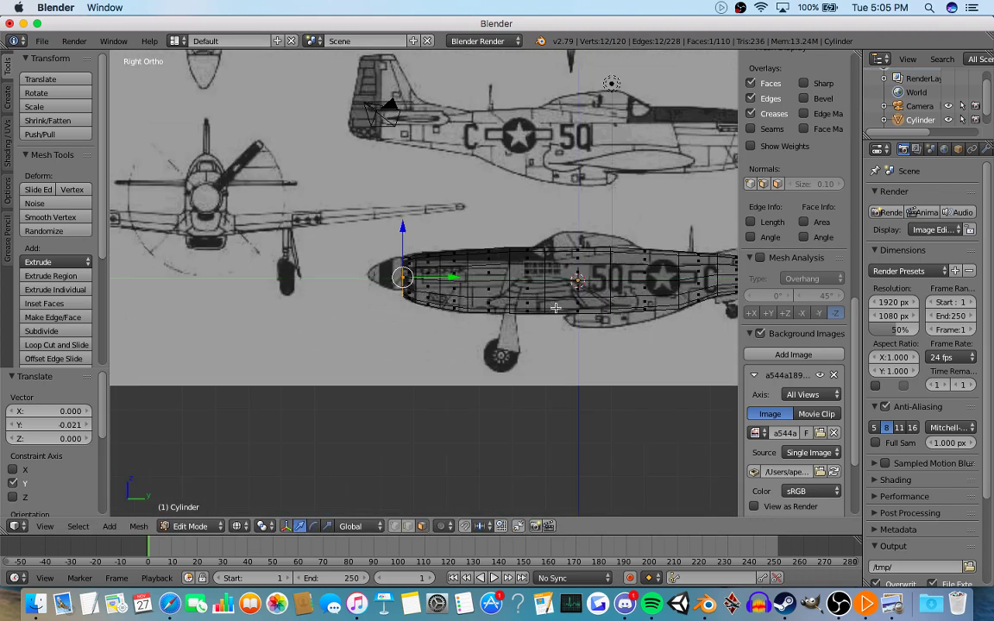
middle_click_drag(566, 307, 440, 312, "shift")
key("Tab")
middle_click_drag(382, 282, 434, 312)
key("KP_3")
scroll(533, 295, "up", 5)
scroll(323, 312, "down", 5)
scroll(435, 312, "down", 3)
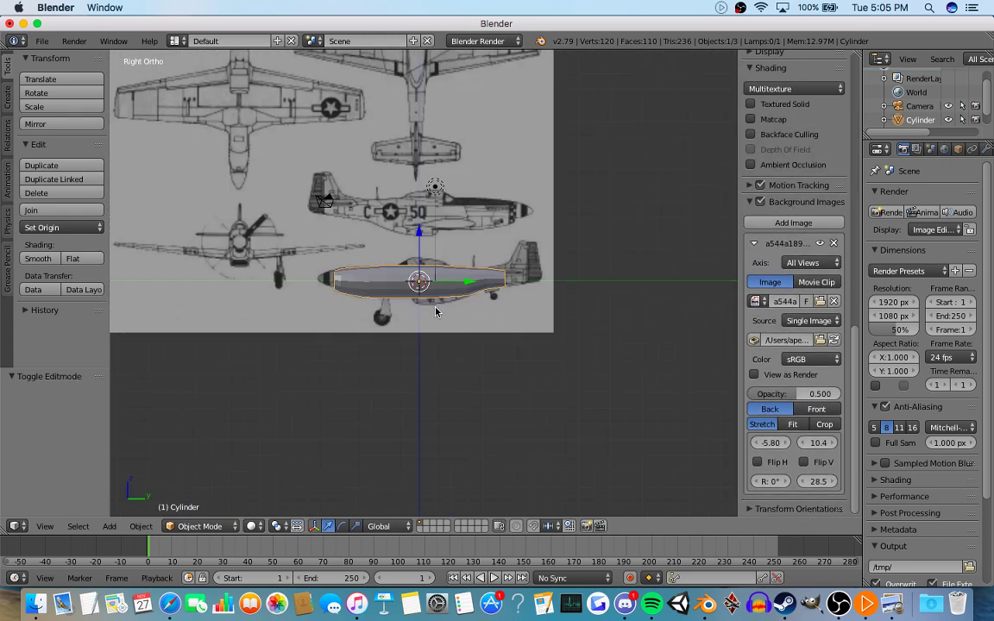
scroll(436, 312, "up", 3)
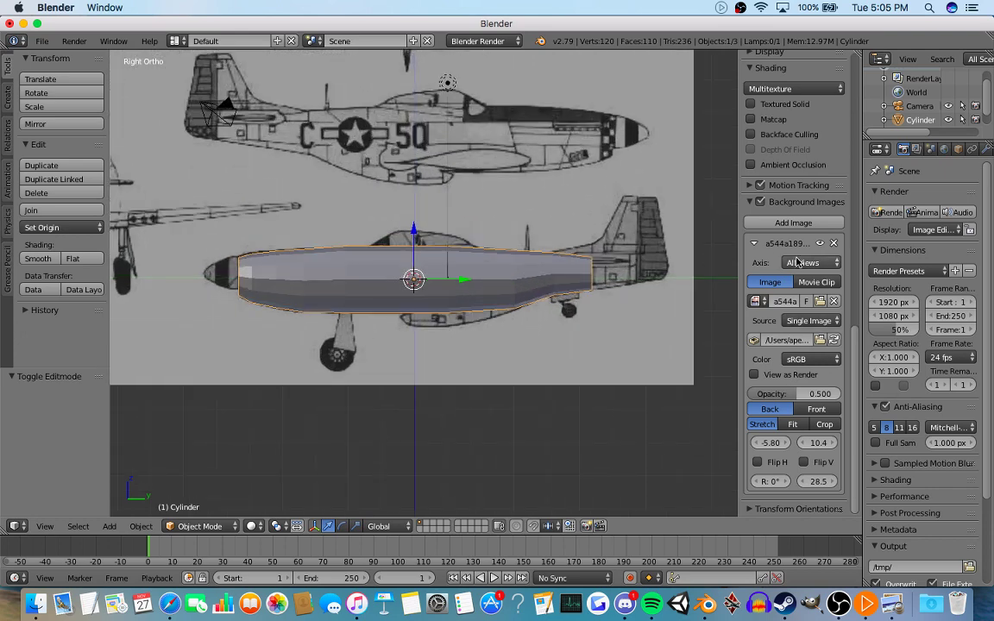
scroll(473, 296, "down", 3)
scroll(472, 296, "up", 2)
In the top orthographic view, align the blueprint's nose-down plan view with the fuselage using background offsets X 5.40 and Y -4.30.
key("KP_7")
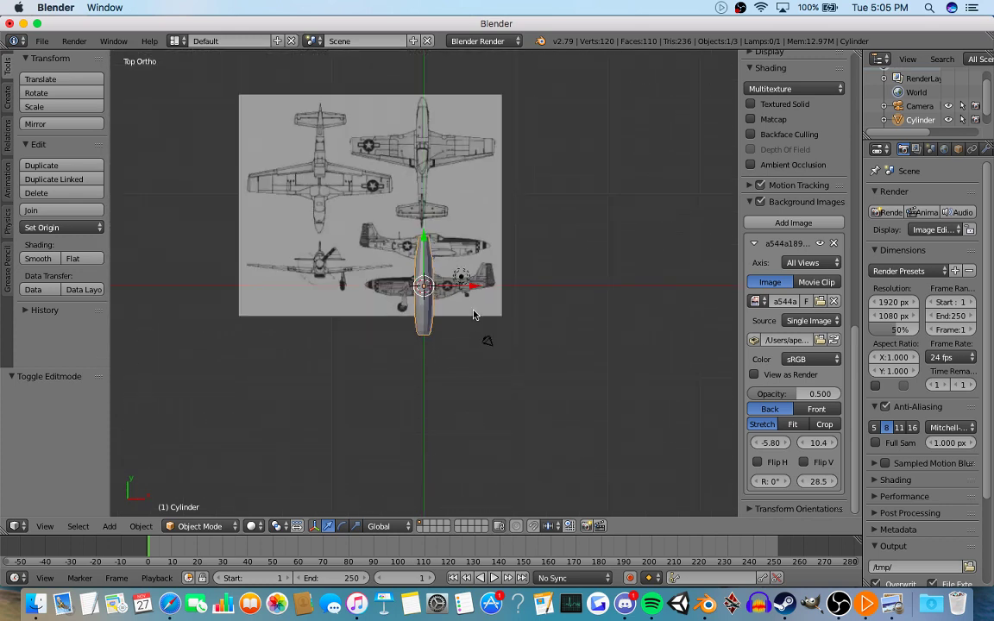
scroll(477, 327, "up", 2)
scroll(496, 267, "down", 3)
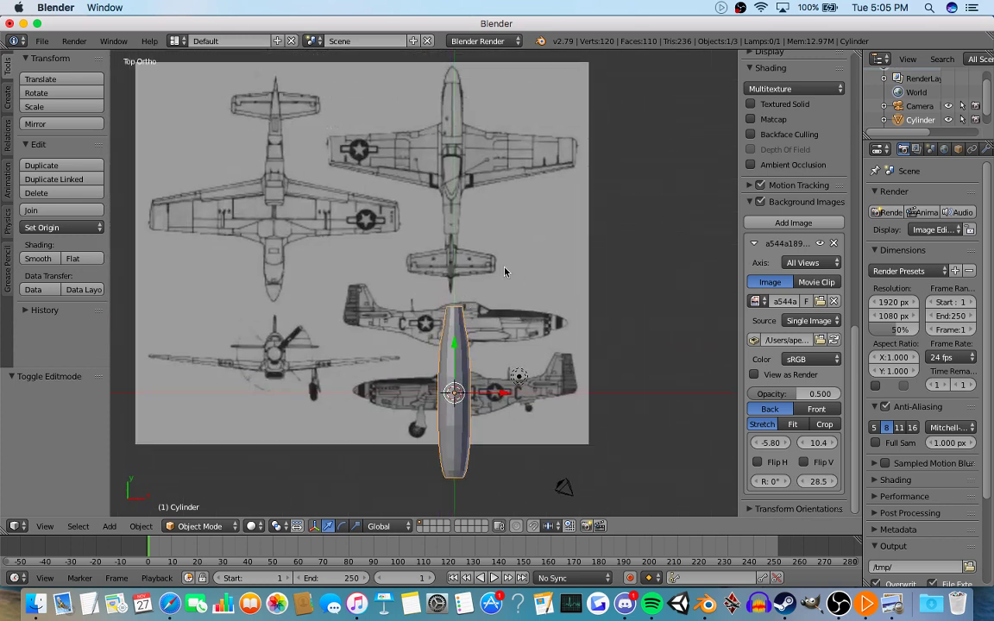
middle_click_drag(473, 260, 458, 232, "shift")
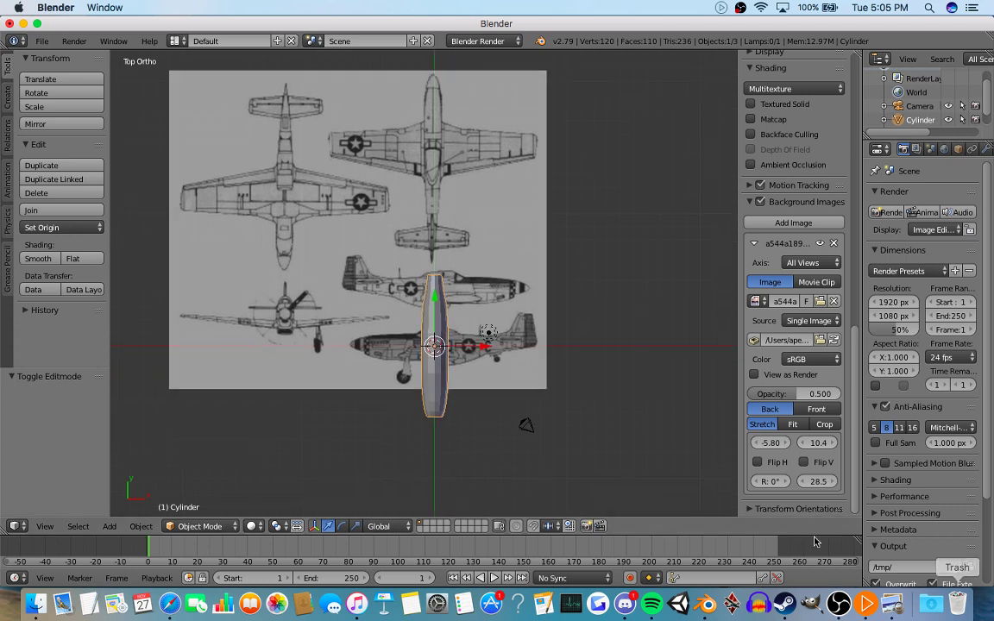
left_click_drag(818, 443, 910, 442)
left_click_drag(828, 443, 812, 442)
scroll(549, 391, "up", 5)
middle_click_drag(541, 360, 526, 193, "shift")
Enter Edit Mode on the fuselage with wireframe shading and vertex selection, and deselect everything.
key("Tab")
key("z")
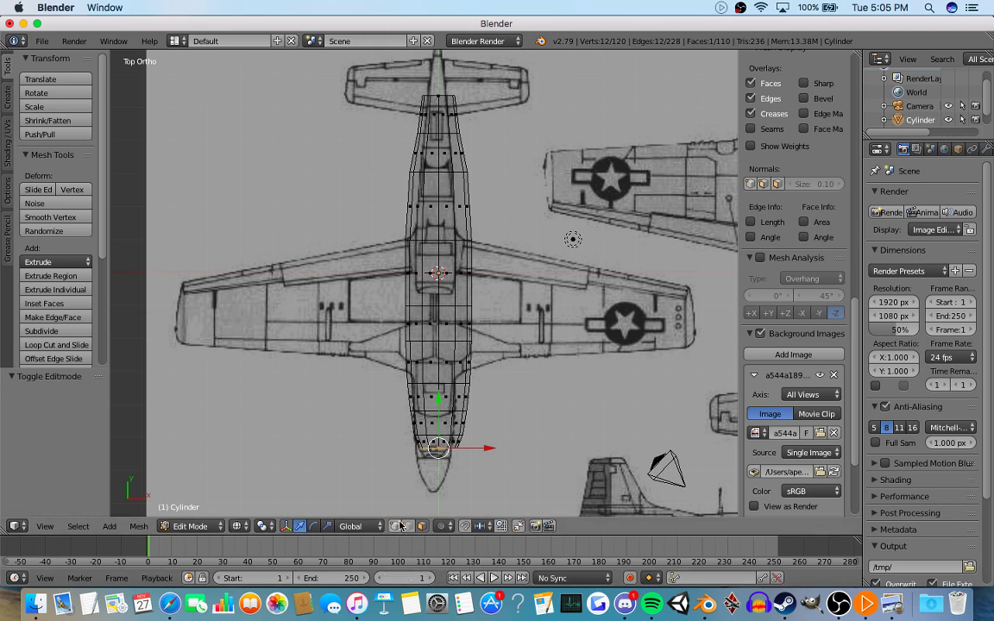
key("a")
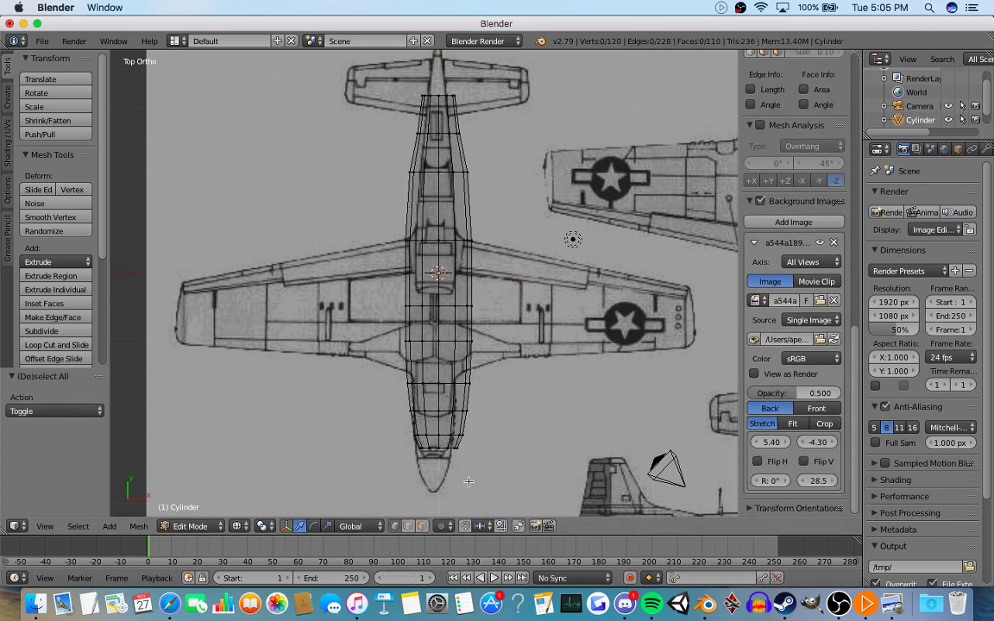
Select all the vertices of the fuselage's foremost ring behind the spinner.
scroll(468, 482, "up", 4)
middle_click_drag(507, 490, 463, 171, "shift")
mouse_move(379, 317)
left_mouse_down()
mouse_move(384, 302)
mouse_move(433, 312)
left_mouse_up()
left_click(395, 310)
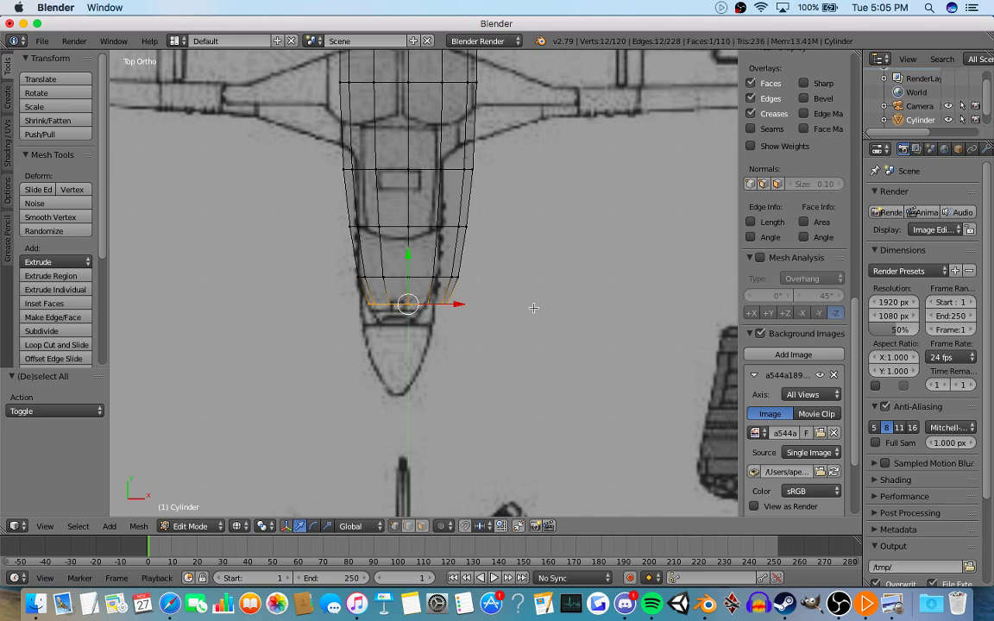
scroll(480, 277, "down", 5)
middle_click_drag(480, 276, 499, 313, "shift")
scroll(525, 343, "up", 5)
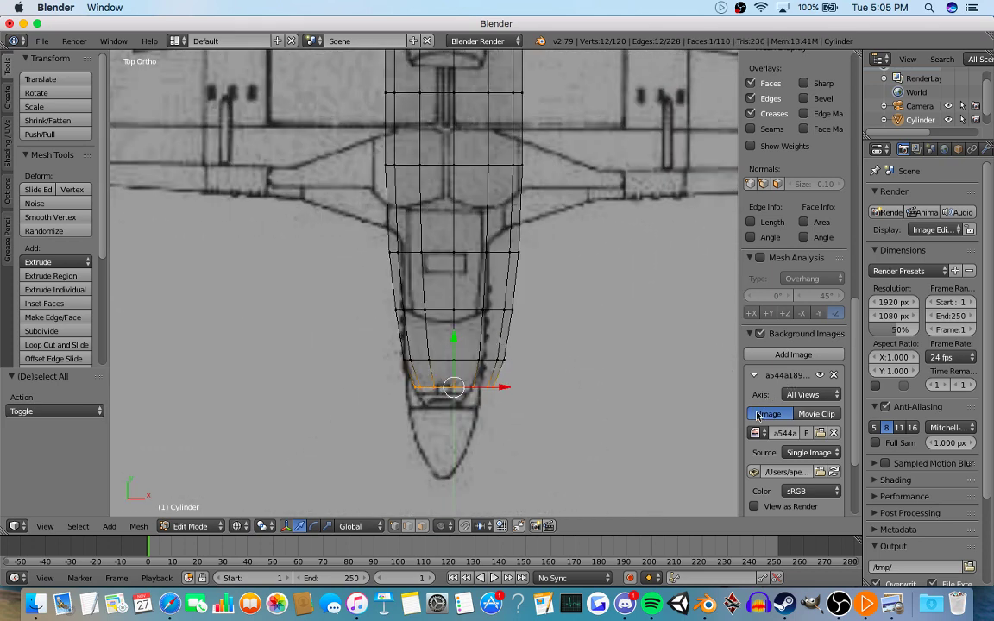
Realign the blueprint's plan view with the fuselage using background offsets X 5.55 and Y -4.20.
scroll(755, 417, "down", 4)
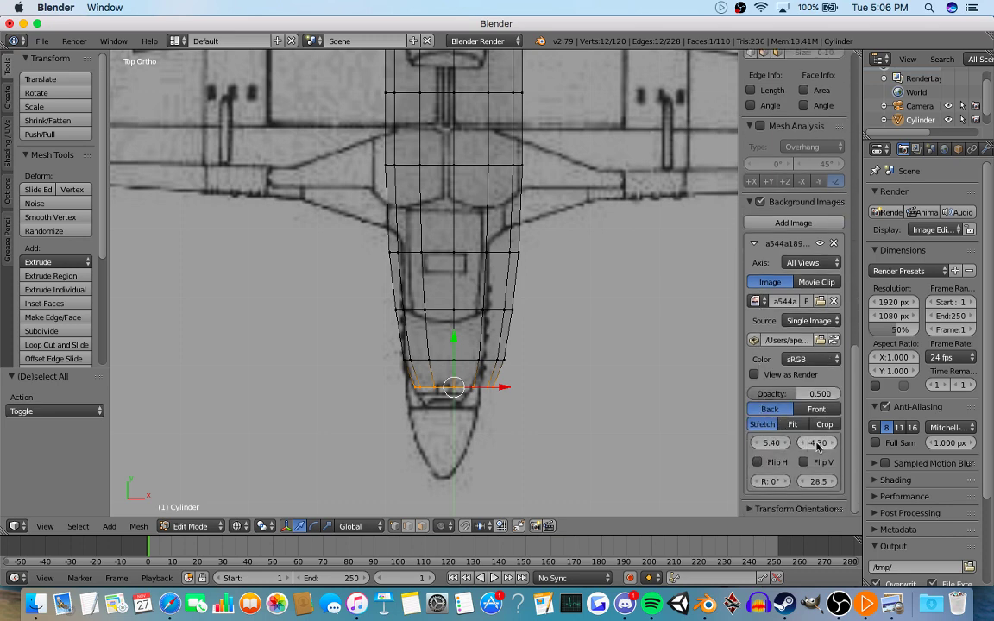
left_click_drag(803, 444, 756, 446)
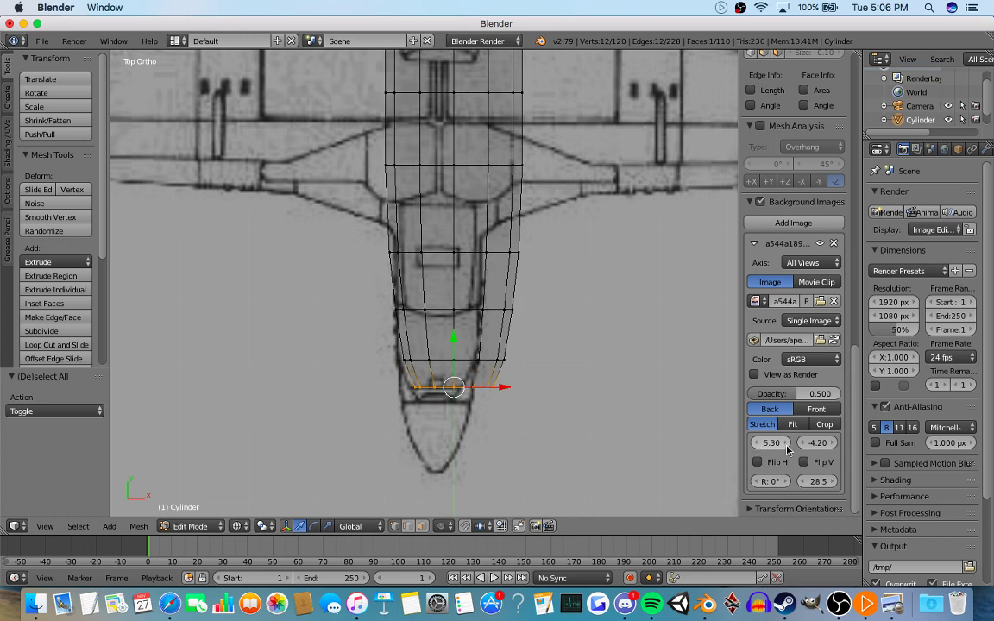
left_click(785, 444)
left_click(786, 445)
left_click(786, 444)
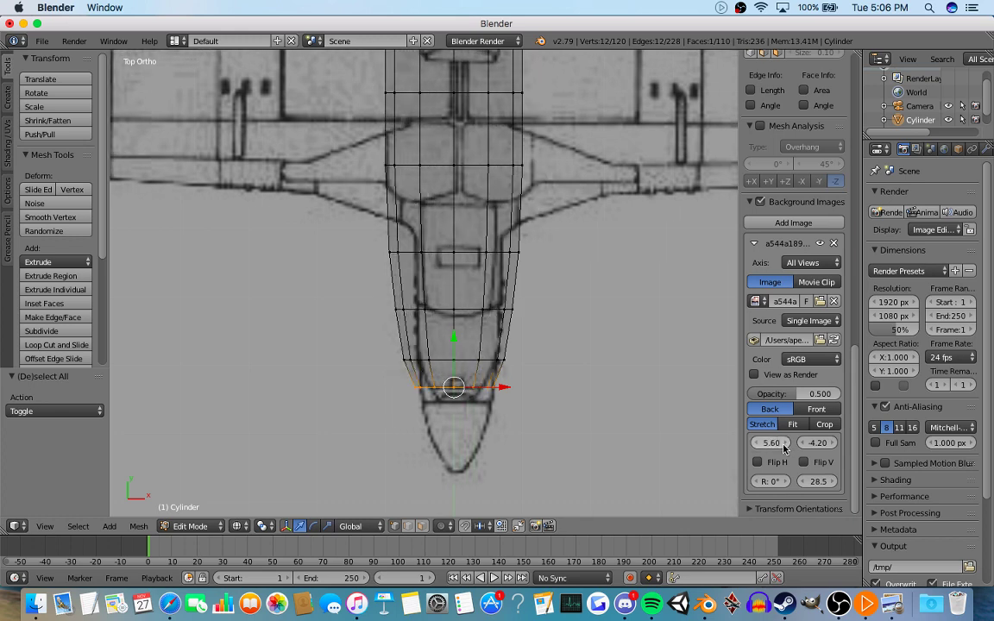
left_click_drag(771, 446, 776, 445)
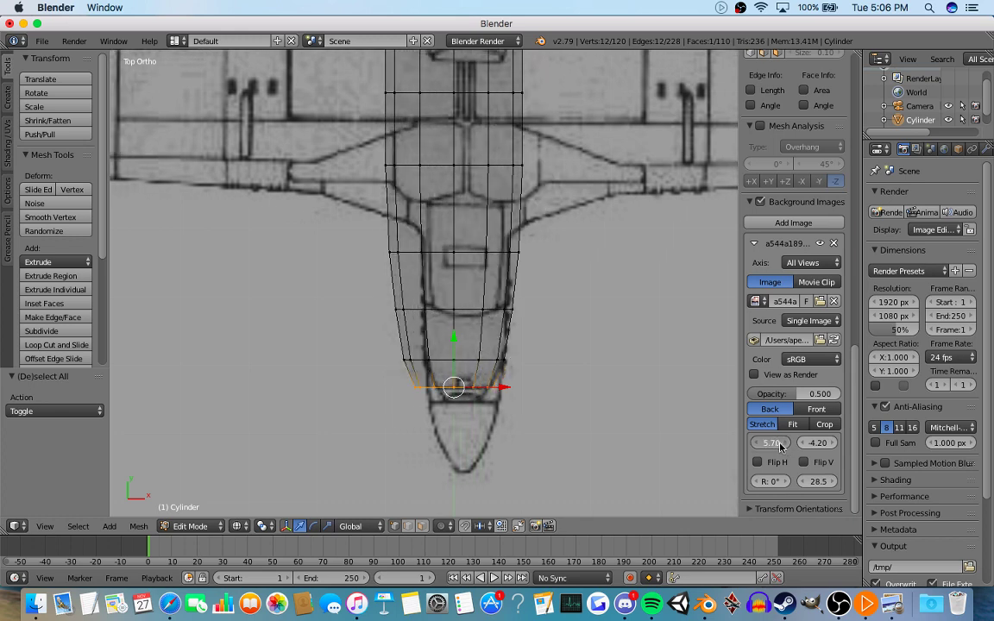
left_click(759, 445)
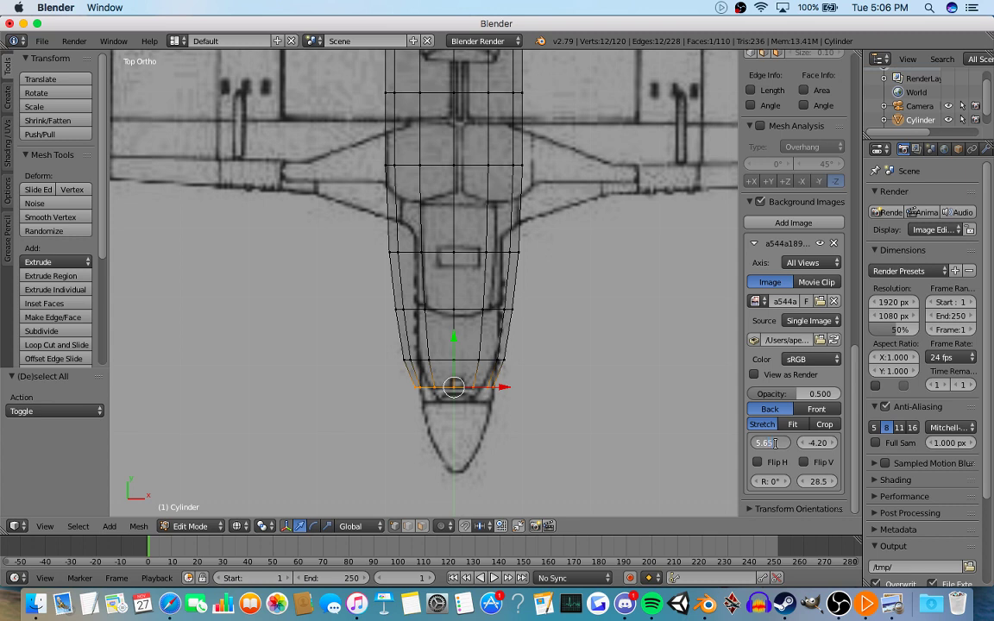
key("Return")
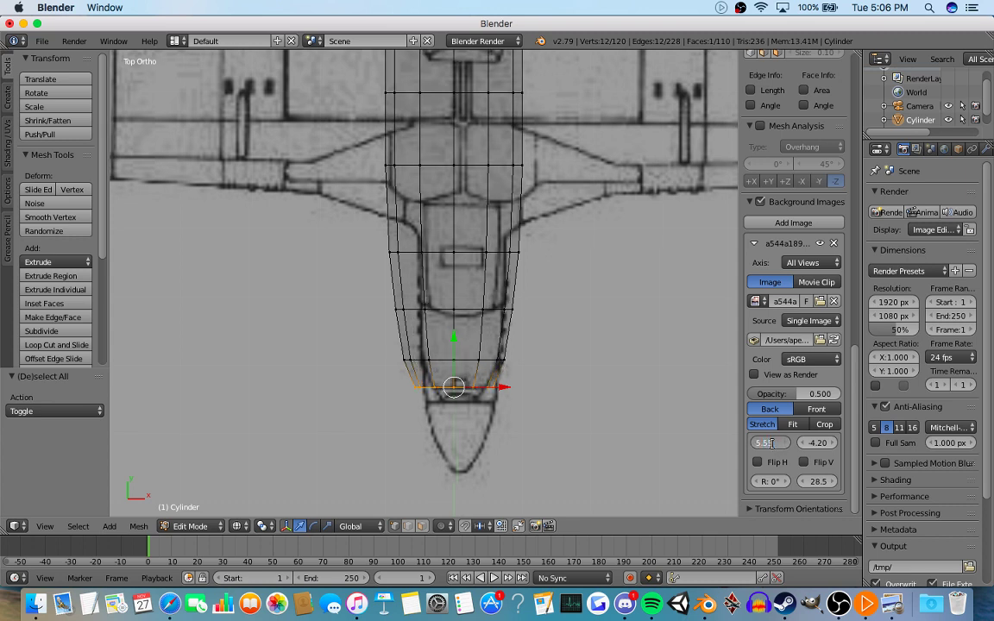
key("Return")
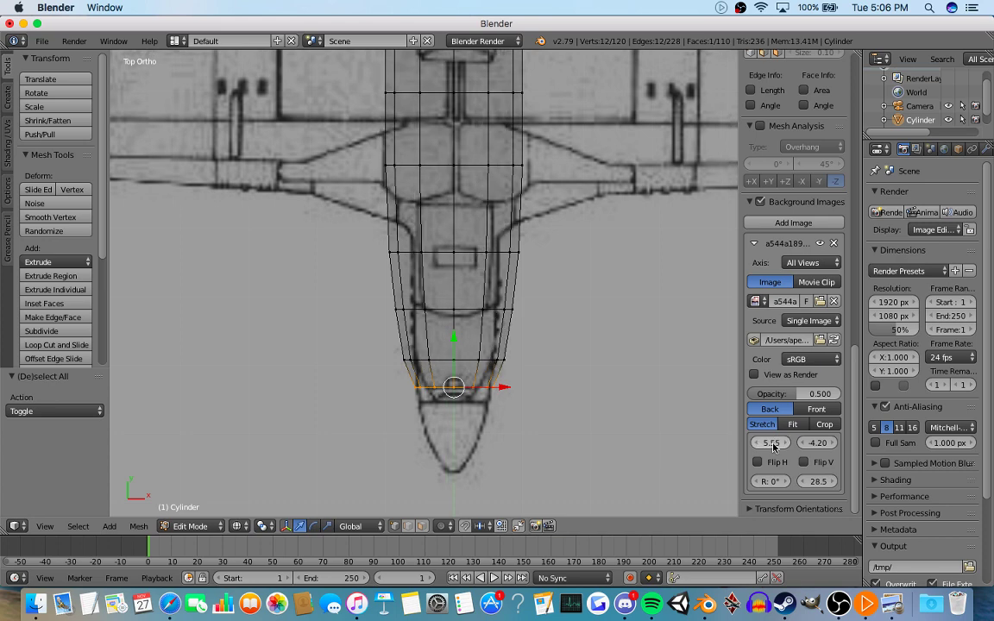
Scale the foremost ring to the blueprint's nose width, and try narrowing the second ring along X.
key("s")
left_click(562, 412)
key("a")
key("c")
left_click_drag(401, 356, 526, 370)
left_click_drag(453, 365, 434, 365)
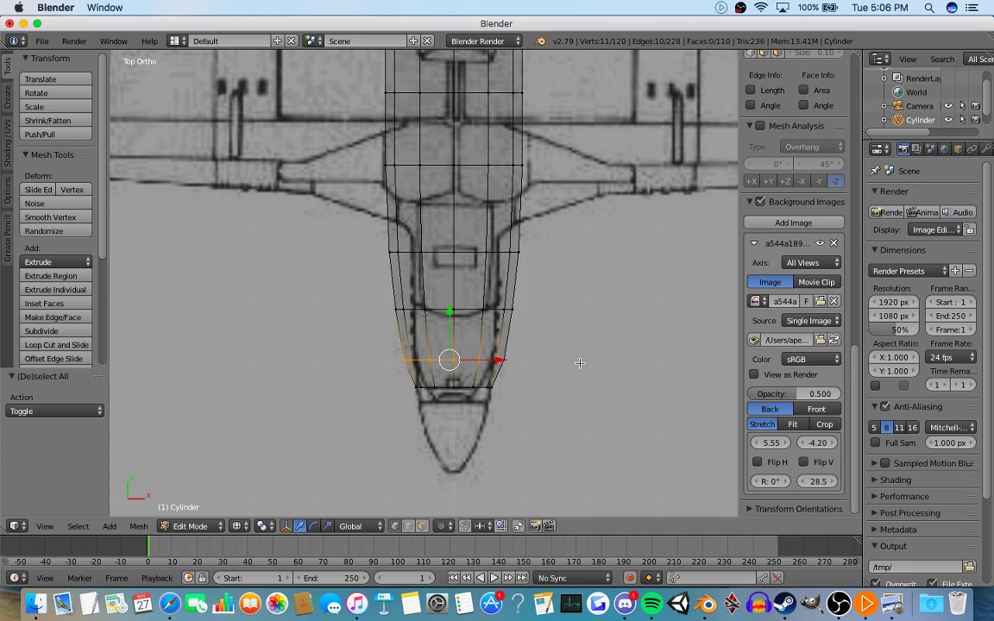
key("s")
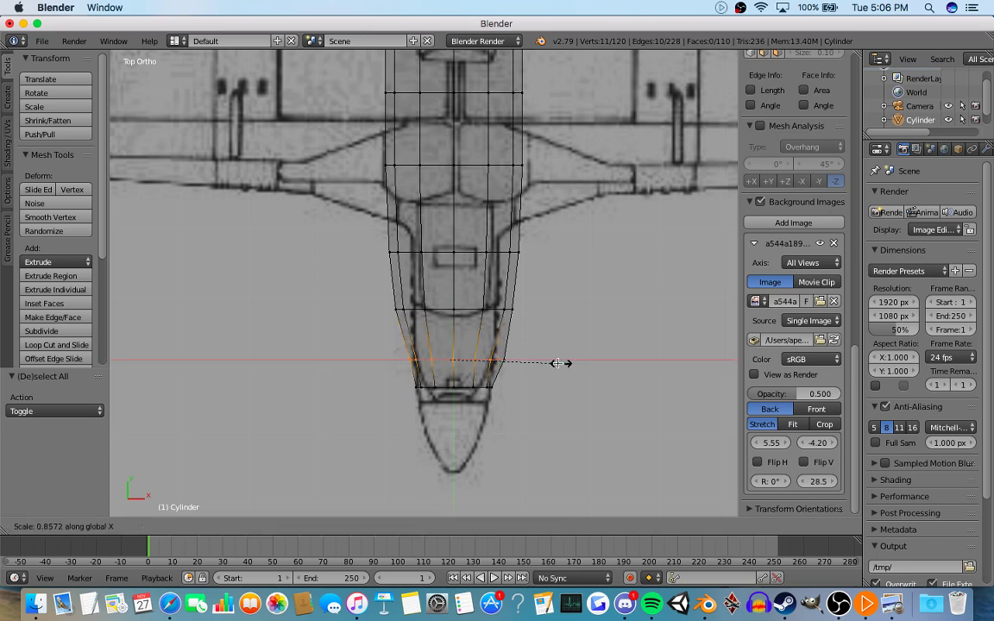
left_click(558, 363)
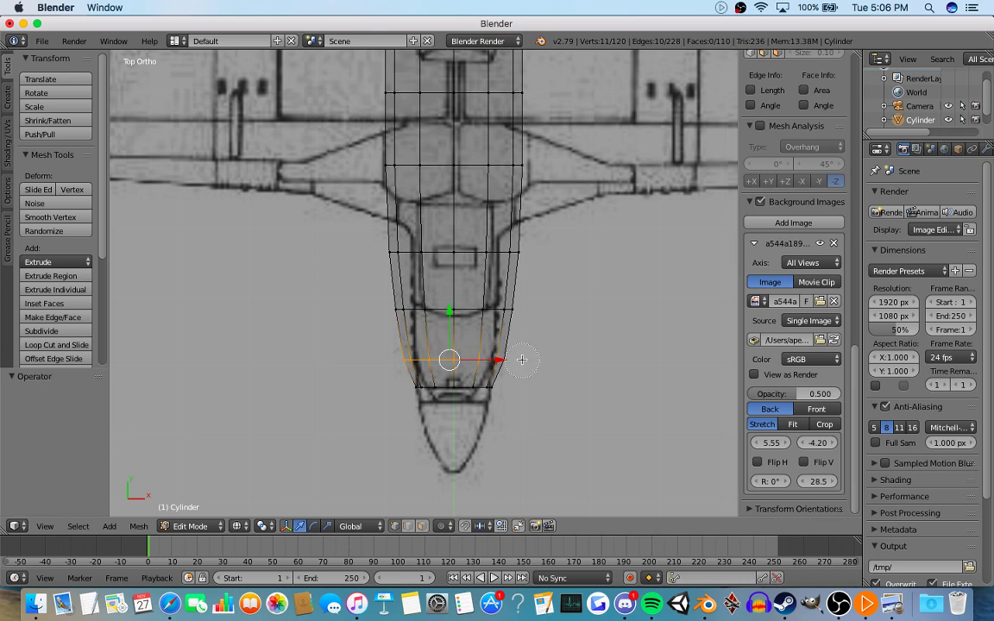
Scale the complete second ring from the nose along X to match the blueprint's outline in top view.
middle_click_drag(541, 399, 546, 325)
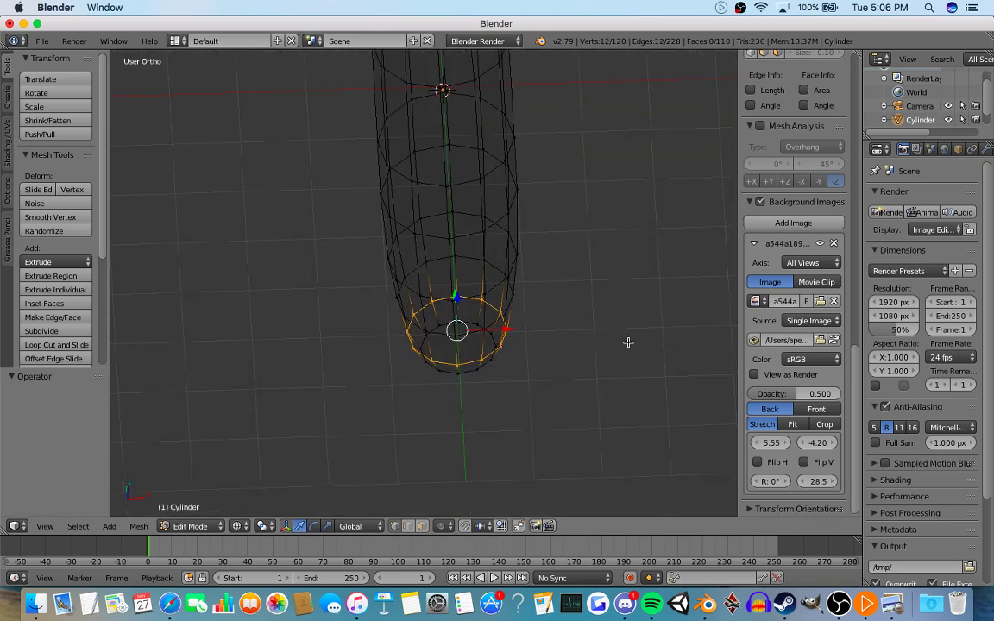
key("s")
key("x")
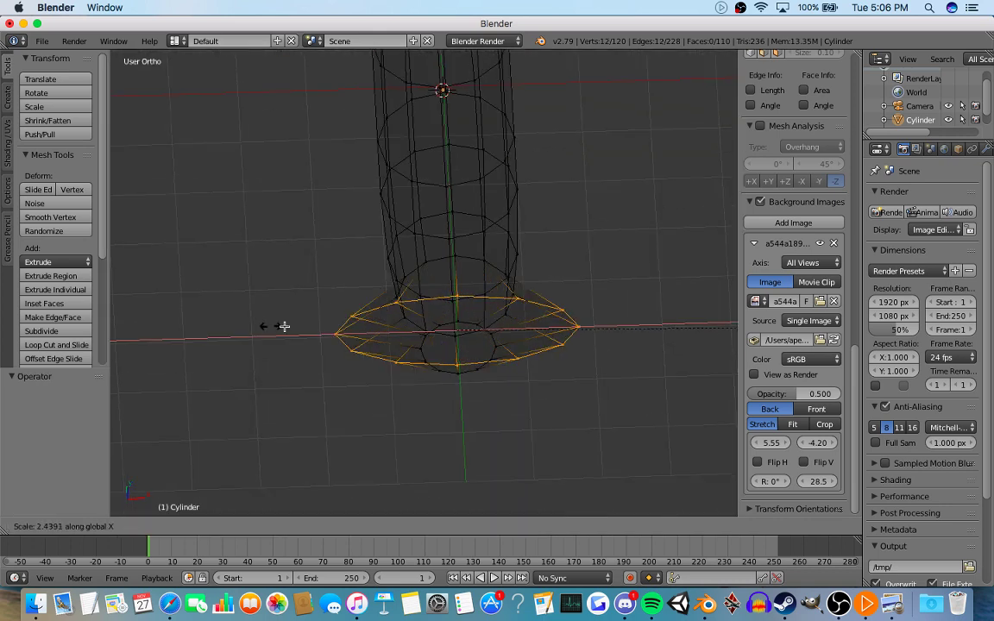
left_click(598, 337)
key("KP_7")
scroll(595, 337, "up", 6)
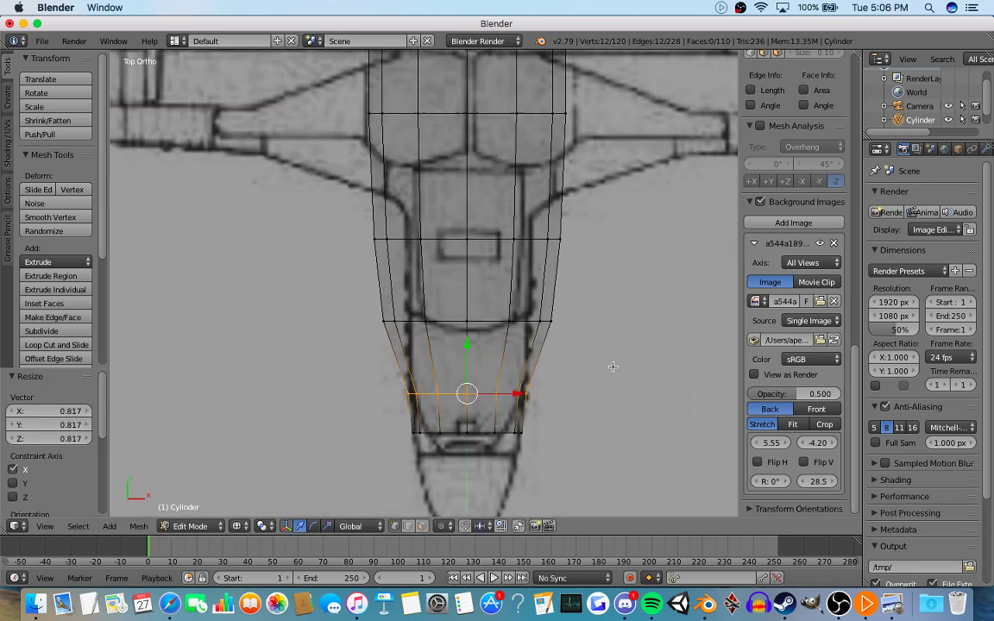
key("s")
key("x")
left_click(655, 372)
Select the whole third ring from the nose and narrow it along X to the blueprint's fuselage outline.
key("a")
key("c")
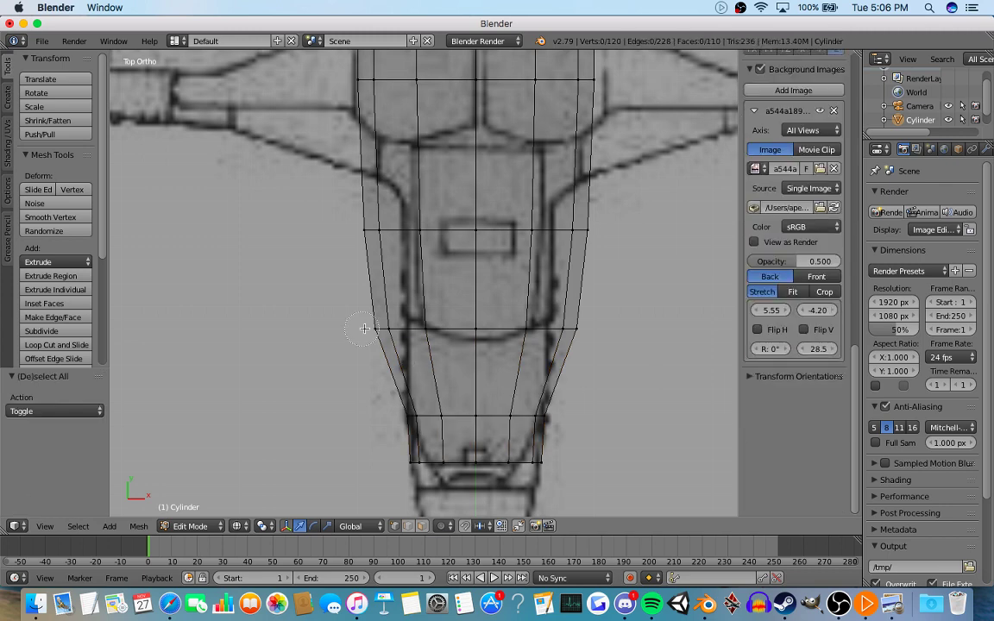
left_click_drag(376, 330, 572, 330)
left_click(480, 334)
left_click(394, 333)
key("Escape")
mouse_move(641, 402)
middle_mouse_down()
mouse_move(633, 386)
mouse_move(620, 406)
middle_mouse_up()
key("KP_7")
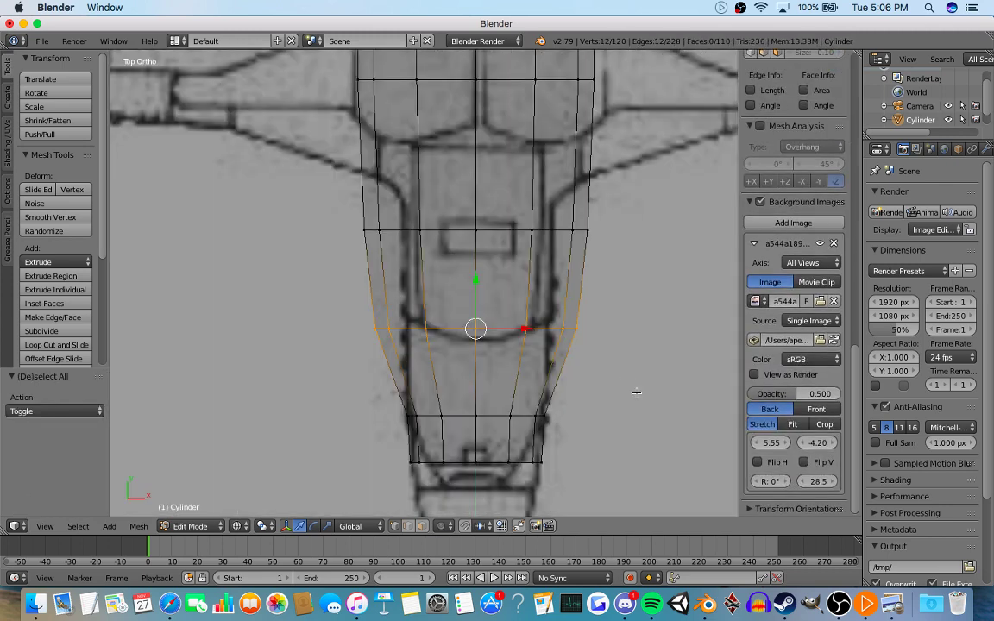
middle_click_drag(620, 354, 601, 429, "shift")
key("s")
key("x")
left_click(597, 379)
Scale the fourth ring from the nose, ahead of the wing roots, by 0.700 along X.
scroll(600, 428, "up", 1)
key("a")
key("c")
left_click_drag(366, 321, 615, 321)
key("Escape")
key("s")
key("x")
left_click(634, 372)
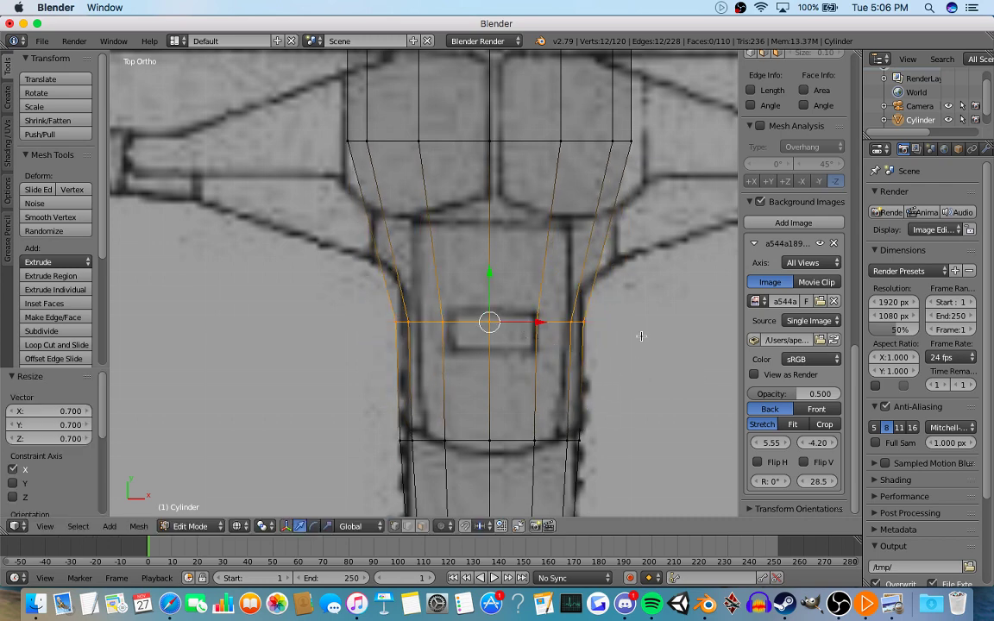
Scale the fifth ring, at the front of the wing, by about 0.77 along X.
middle_click_drag(641, 335, 631, 402, "shift")
key("a")
key("c")
left_click_drag(321, 210, 474, 214)
right_click(412, 209, "alt")
right_click(364, 216, "alt")
key("s")
key("x")
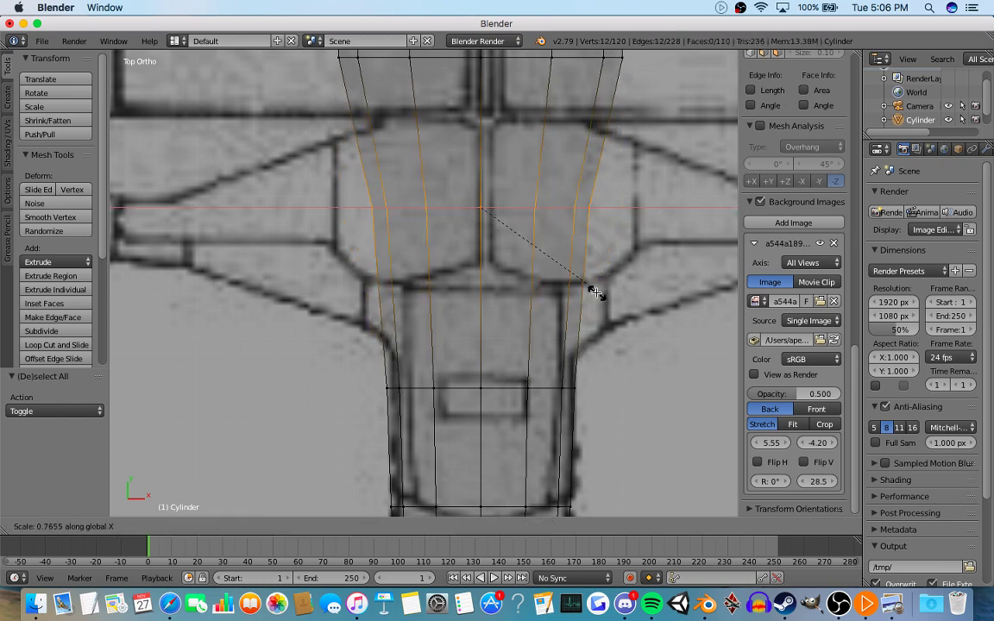
left_click(595, 291)
Narrow the sixth ring, at mid-wing just ahead of the 3D cursor, along X.
scroll(601, 295, "down", 4)
middle_click_drag(552, 194, 555, 301, "shift")
key("a")
key("c")
left_click_drag(399, 284, 524, 277)
key("Escape")
key("s")
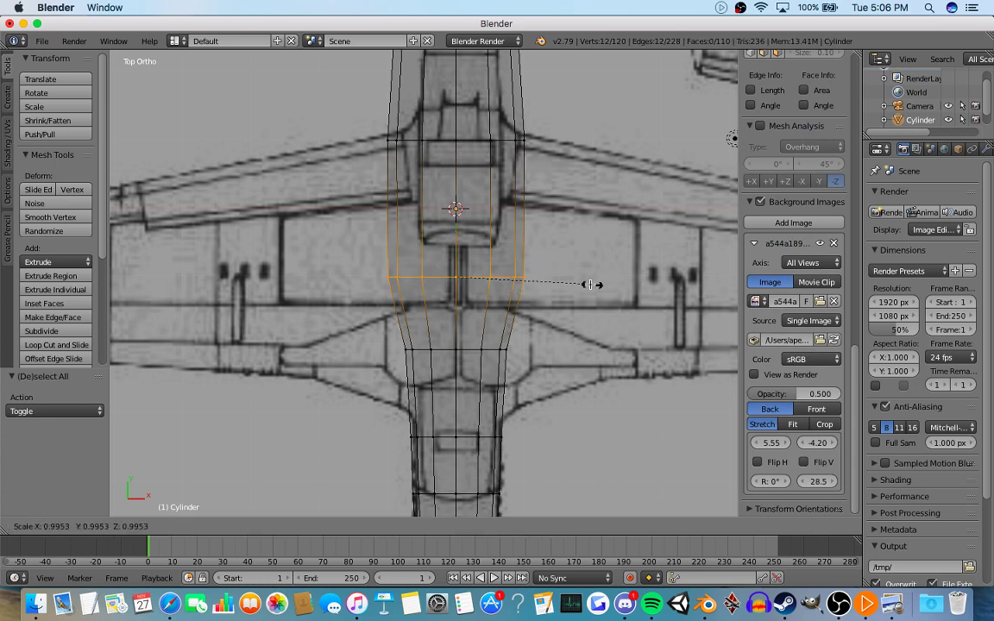
key("x")
left_click(572, 284)
Scale the mid-wing ring again by 0.858 along X so it tapers with the rings ahead of it.
middle_click_drag(572, 284, 574, 376, "shift")
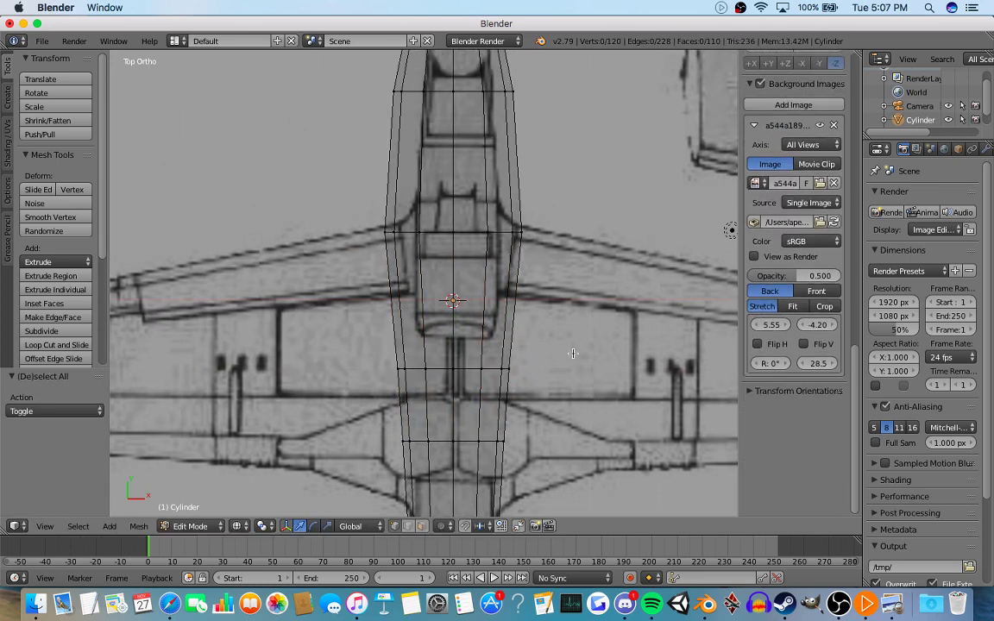
key("x")
key("a")
left_click_drag(413, 369, 511, 370)
key("Escape")
key("s")
key("x")
left_click(539, 369)
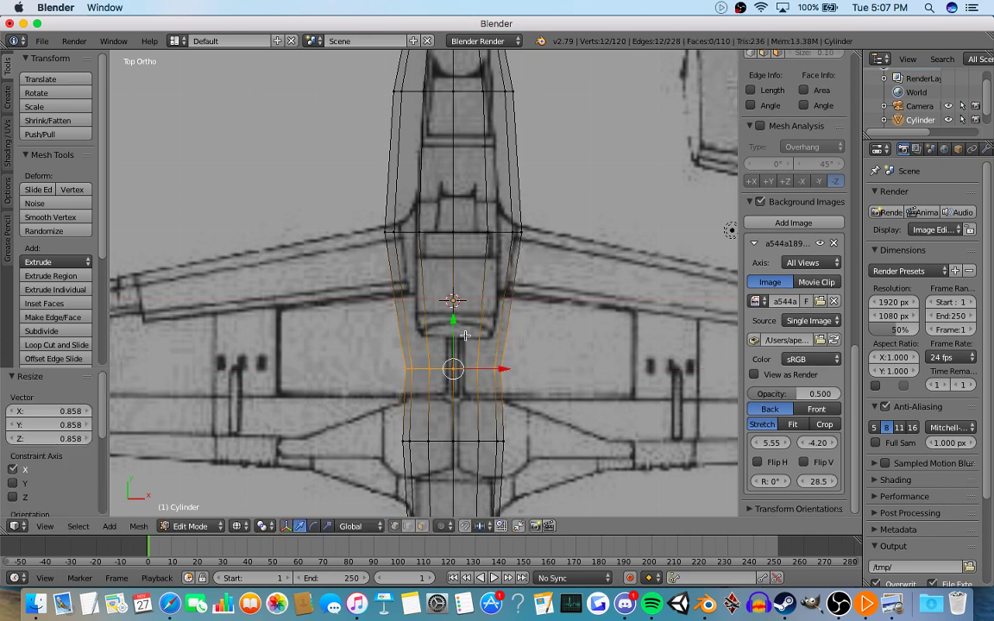
Scale the ring at the wing's trailing edge by 0.712 along X to match the blueprint's fuselage width.
key("a")
key("c")
left_click_drag(385, 226, 523, 239)
key("Escape")
key("s")
key("x")
left_click(532, 245)
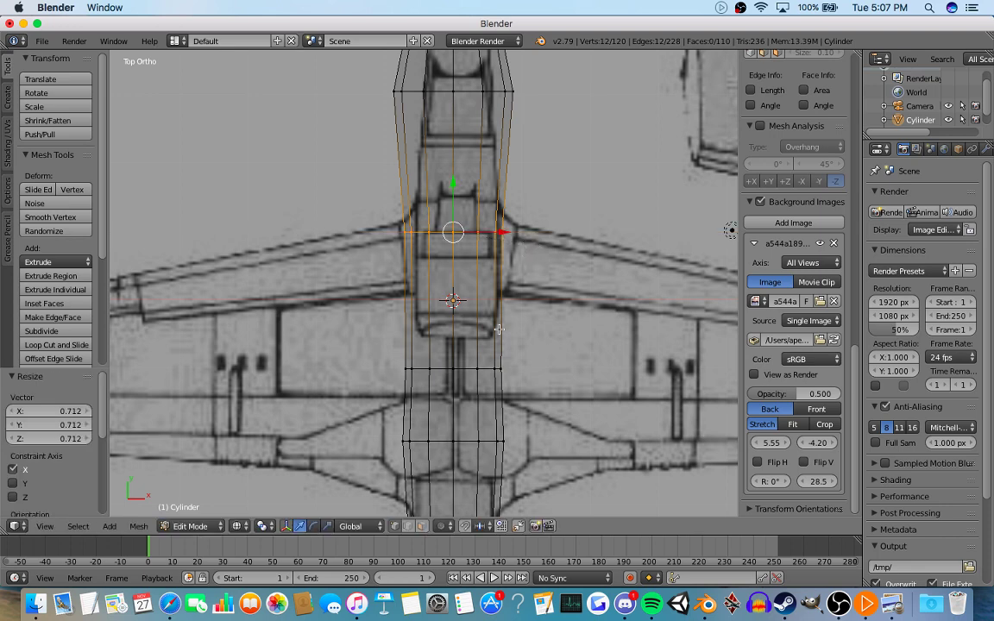
Widen the mid-wing ring slightly along X to smooth the fuselage sides between its neighbouring rings.
key("a")
key("c")
left_click_drag(417, 365, 507, 365)
key("Escape")
key("s")
key("x")
left_click(539, 363)
Scale the first ring behind the wing by 0.603 along X to fit the rear fuselage outline.
scroll(508, 389, "up", 5, "shift")
key("a")
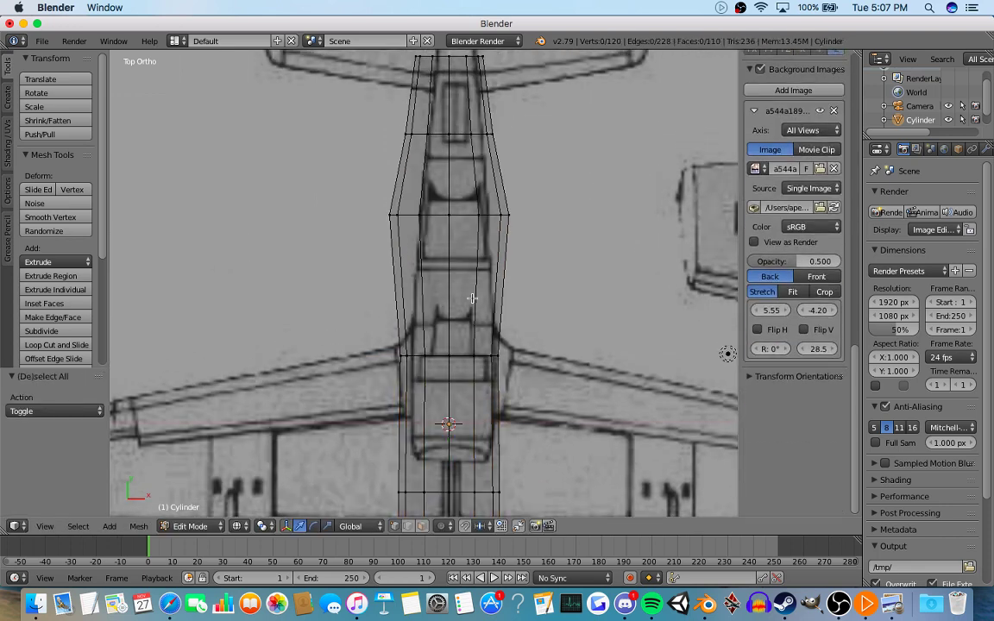
left_click_drag(390, 223, 517, 214)
key("Escape")
key("s")
key("x")
left_click(505, 225)
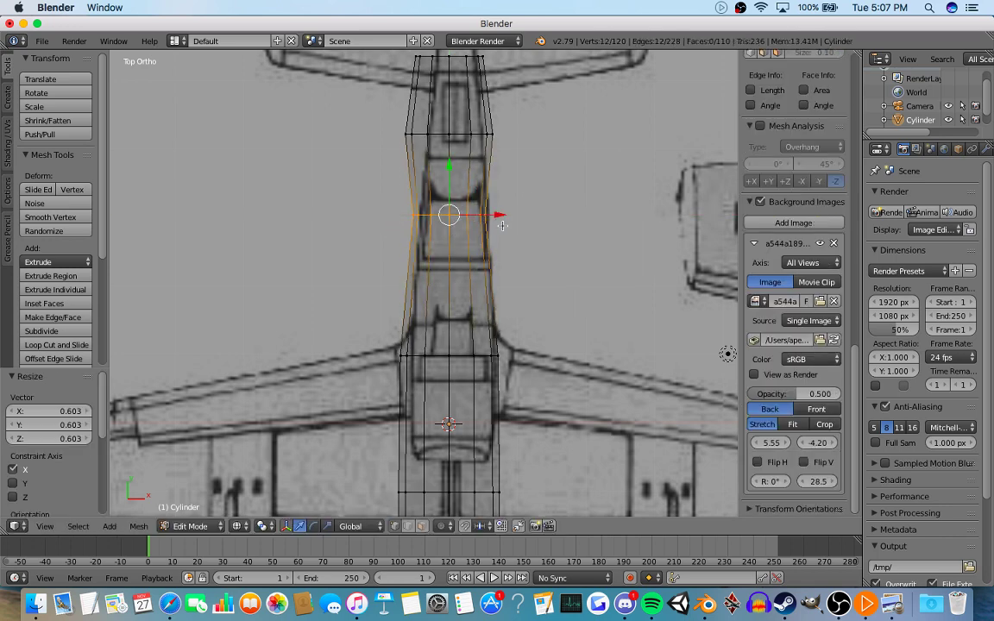
Narrow the second-to-last ring on the rear fuselage along X to follow the blueprint's taper.
middle_click_drag(503, 225, 511, 344, "shift")
key("a")
key("c")
mouse_move(412, 252)
left_mouse_down()
mouse_move(471, 256)
mouse_move(436, 256)
left_mouse_up()
key("s")
key("x")
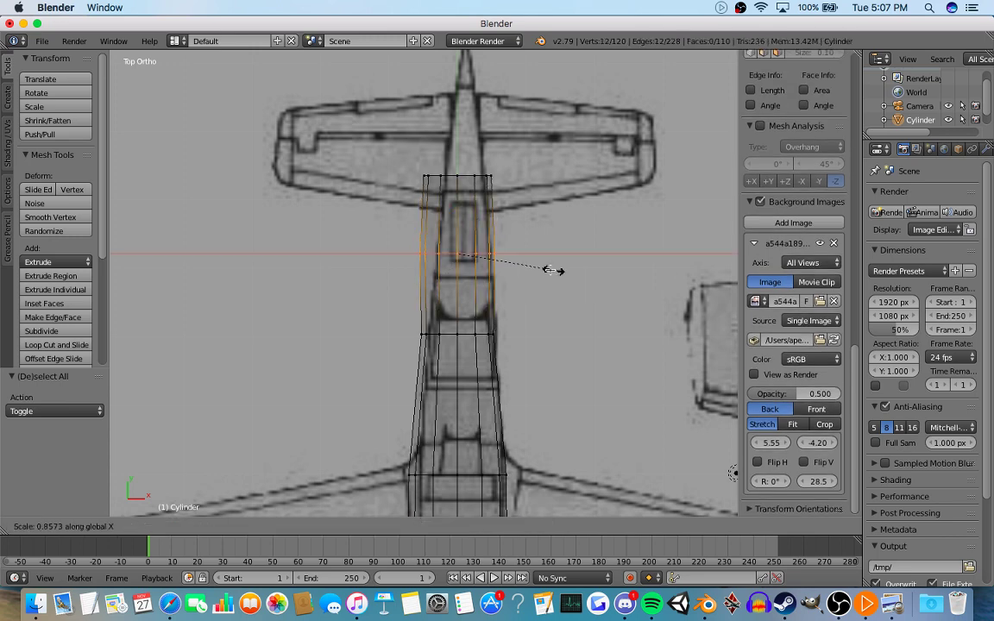
left_click(540, 271)
Narrow the rearmost ring at the tailplane along X to continue the fuselage's taper.
key("a")
key("c")
left_click_drag(414, 175, 479, 175)
key("Escape")
key("s")
key("x")
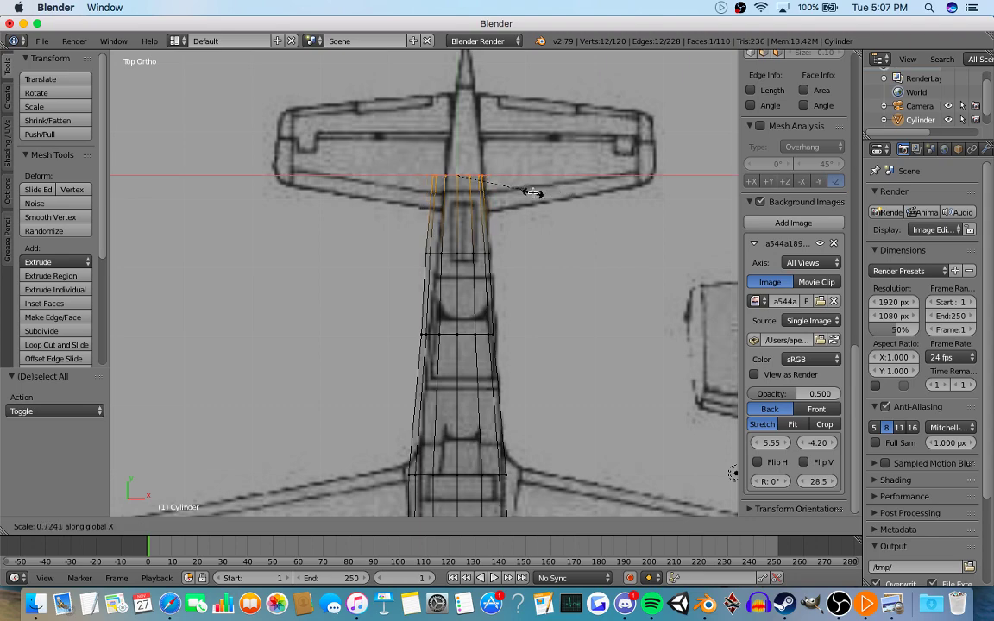
left_click(519, 195)
Leave Edit Mode and examine the solid fuselage from several angles and in the right and top orthographic views.
key("Tab")
scroll(513, 204, "down", 10)
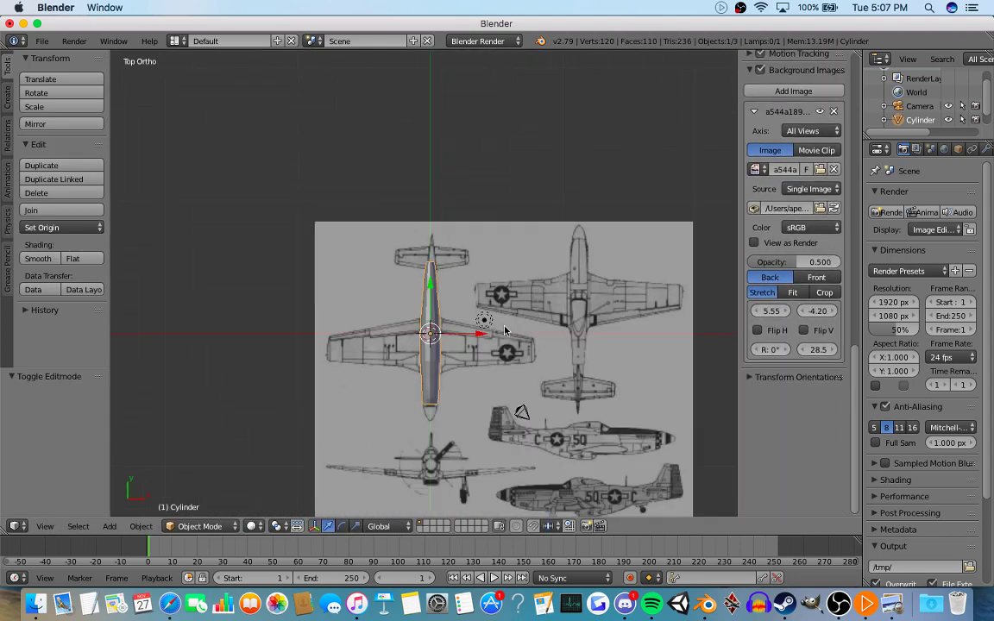
mouse_move(470, 222)
middle_mouse_down()
mouse_move(496, 295)
mouse_move(472, 237)
middle_mouse_up()
scroll(466, 306, "up", 12)
middle_click_drag(524, 335, 235, 356)
scroll(282, 319, "down", 4)
middle_click_drag(282, 318, 419, 295)
key("KP_3")
middle_click_drag(295, 274, 473, 295, "shift")
key("z")
scroll(458, 300, "up", 1)
scroll(458, 301, "down", 2)
key("z")
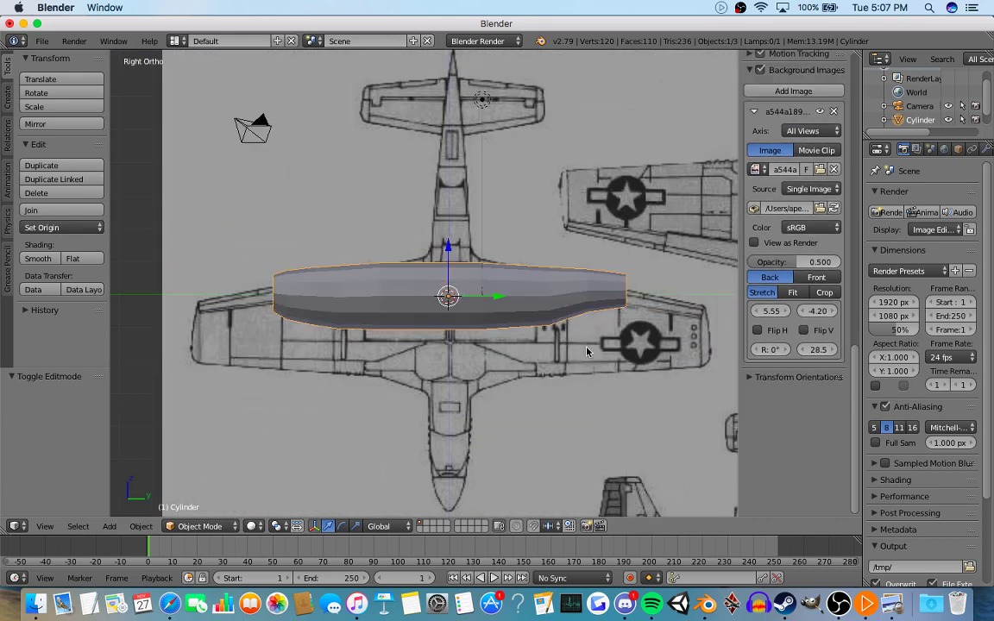
scroll(584, 348, "down", 5)
middle_click_drag(582, 344, 582, 337)
key("KP_7")
scroll(555, 358, "up", 3)
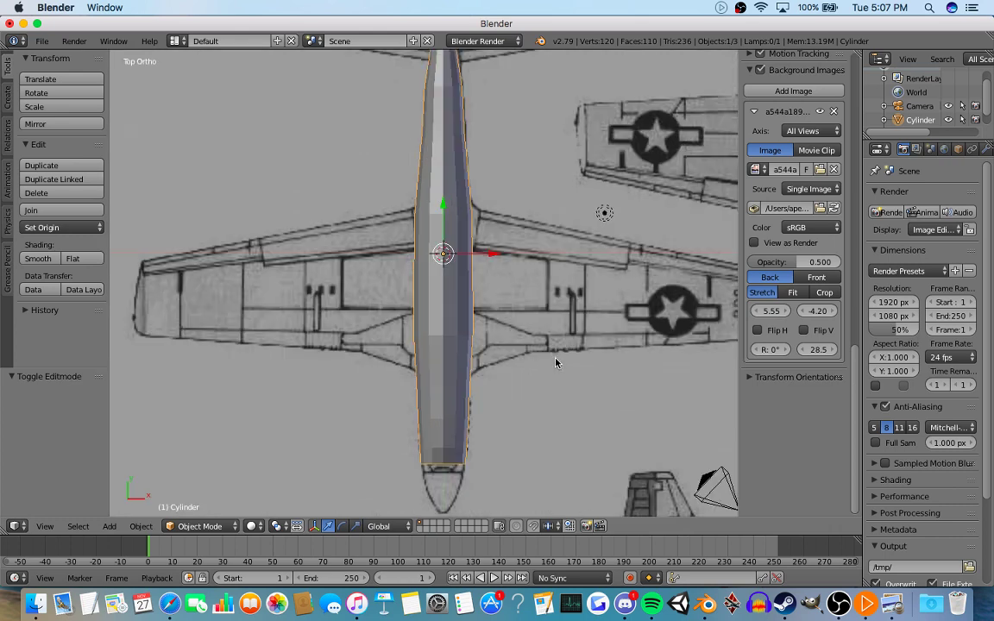
In the right orthographic view, shift the blueprint image to offsets X -4.35 and Y 10.2, keeping Image as the background source.
key("KP_3")
scroll(556, 362, "down", 5)
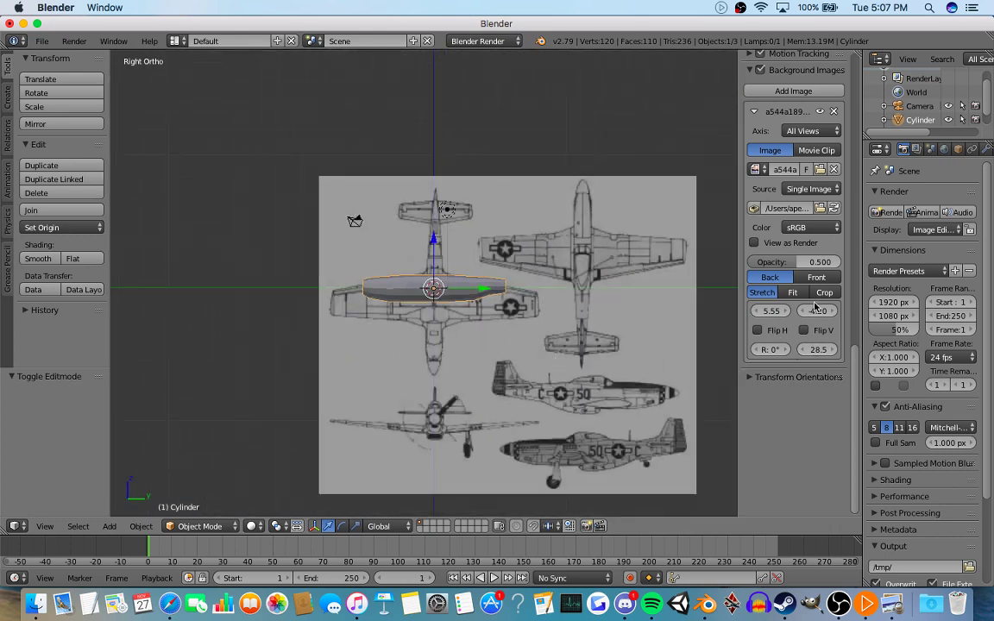
left_click_drag(817, 310, 755, 311)
left_click(802, 131)
left_click(826, 149)
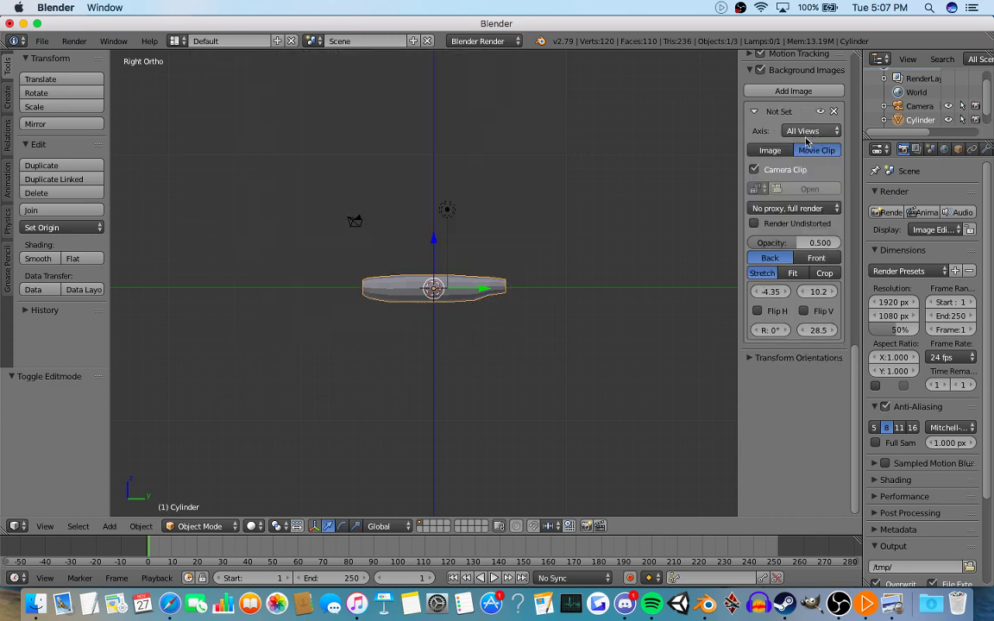
left_click(781, 150)
left_click(811, 130)
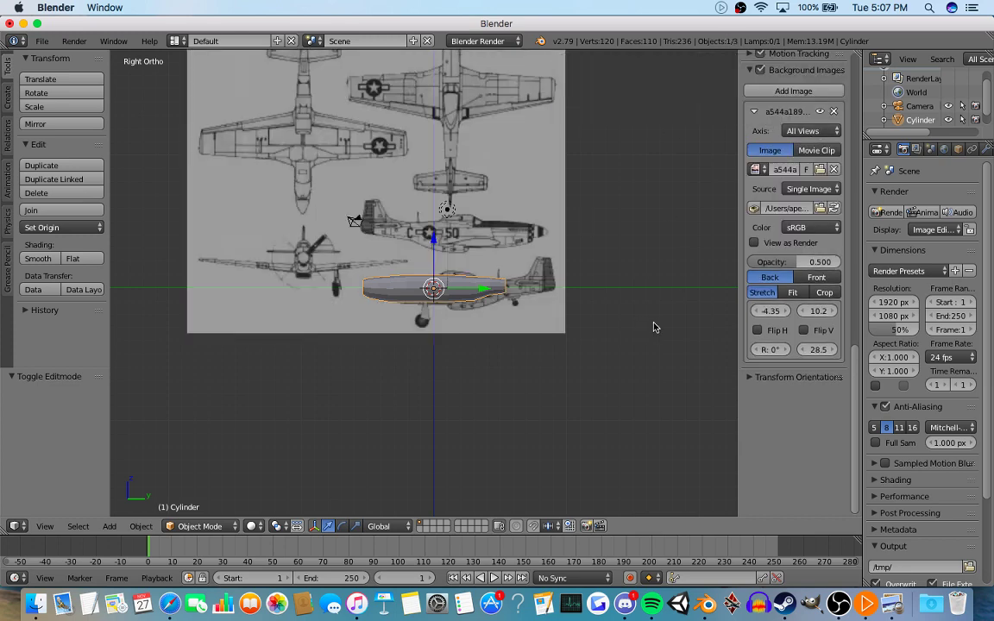
Align the blueprint's lower side view with the fuselage using background offsets X -5.85 and Y 10.4, and deselect everything.
scroll(580, 356, "up", 7)
left_click_drag(818, 311, 751, 311)
scroll(450, 284, "up", 3)
key("a")
scroll(449, 284, "down", 3)
scroll(497, 284, "up", 6)
scroll(457, 285, "down", 5)
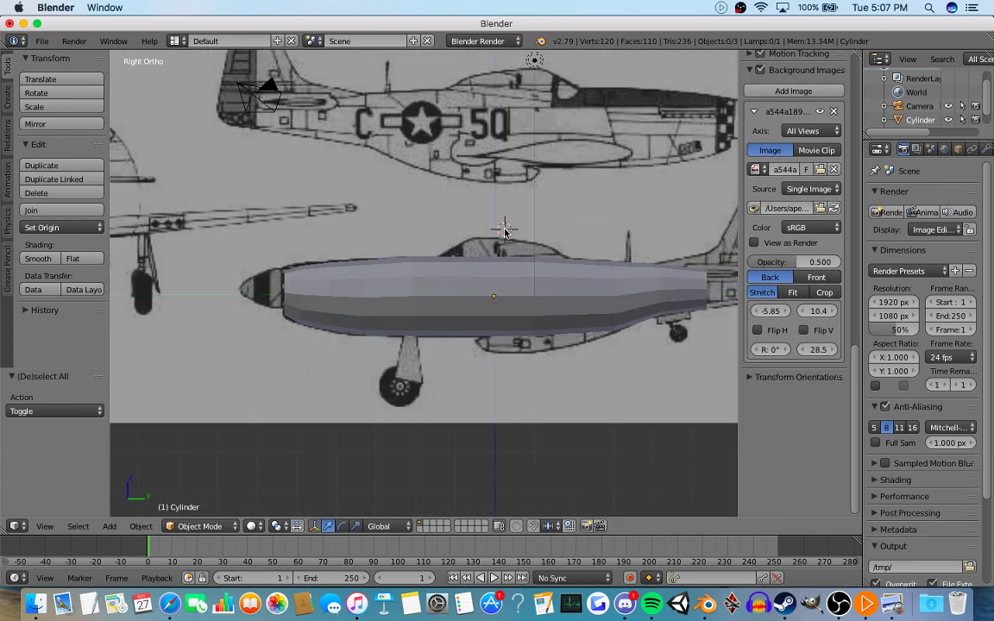
key("shift+a")
mouse_move(506, 232)
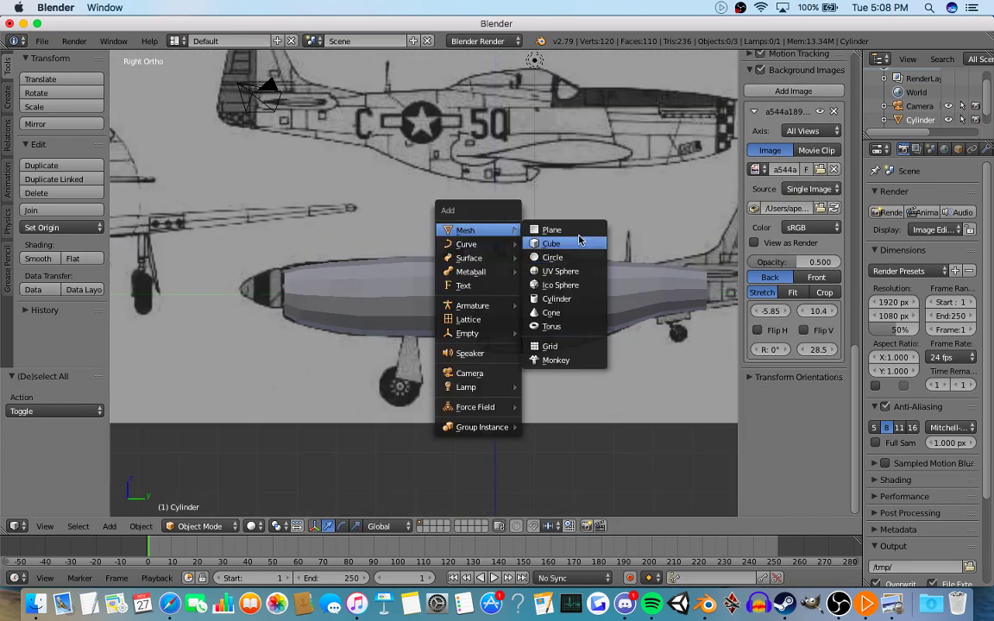
left_click(557, 230)
key("x")
left_click(559, 239)
Add a cube at the 3D cursor above the canopy and show the scene in wireframe shading.
key("shift+a")
mouse_move(559, 237)
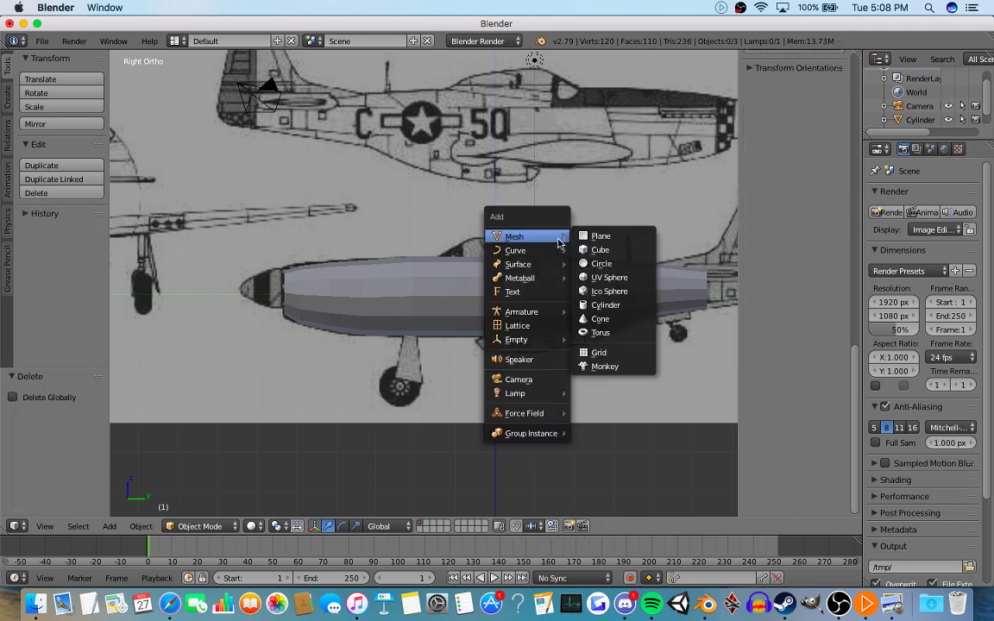
left_click(594, 250)
scroll(613, 261, "up", 4)
middle_click_drag(613, 262, 457, 305, "shift")
key("z")
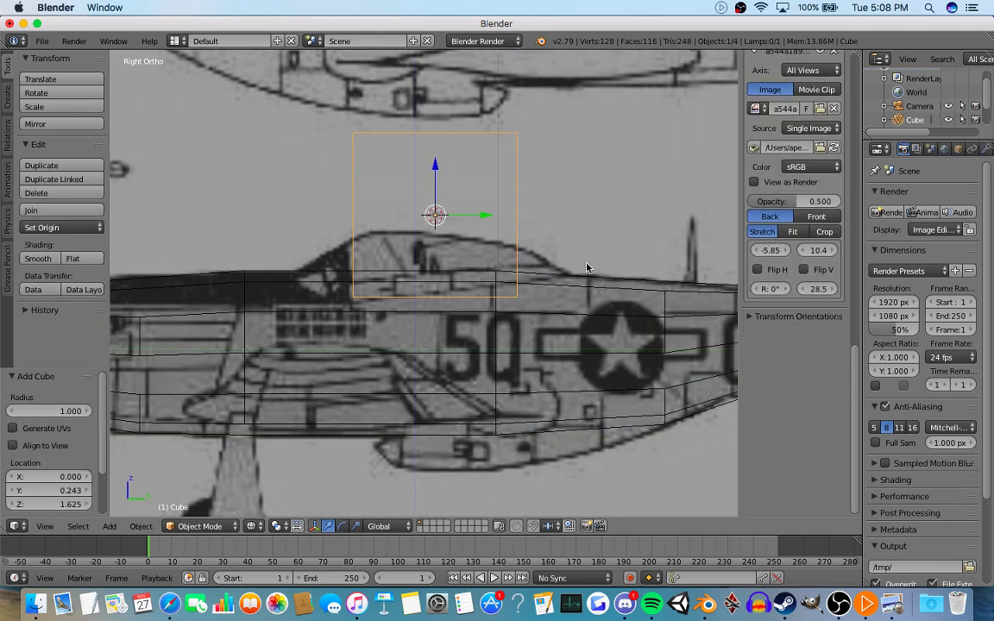
Scale and tilt the cube to match the slope of the canopy sill, raise it slightly, and enter Edit Mode.
key("s")
left_click(546, 269)
key("r")
left_click(546, 259)
left_click_drag(434, 166, 431, 153)
scroll(526, 222, "up", 3)
key("Tab")
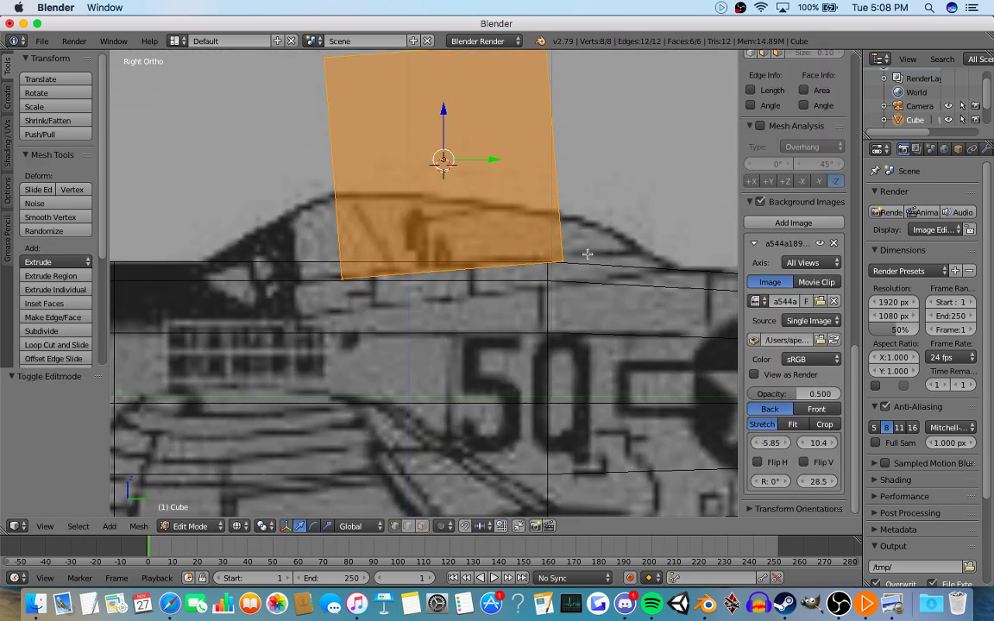
Extrude the cube's rear face by 0.755 and its front face by 0.368 along the canopy.
right_click(591, 146)
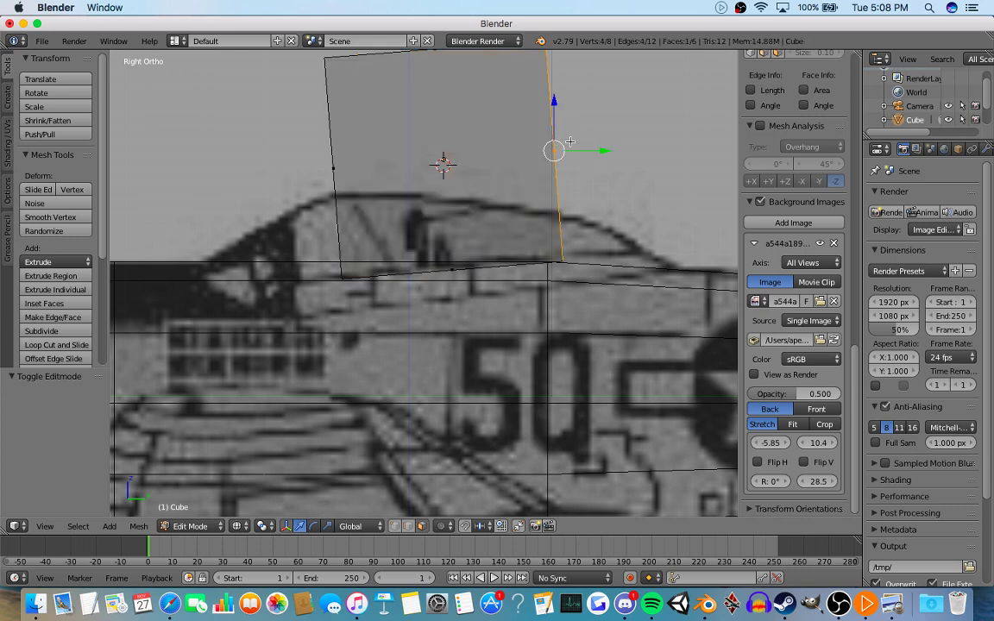
key("e")
left_click(706, 126)
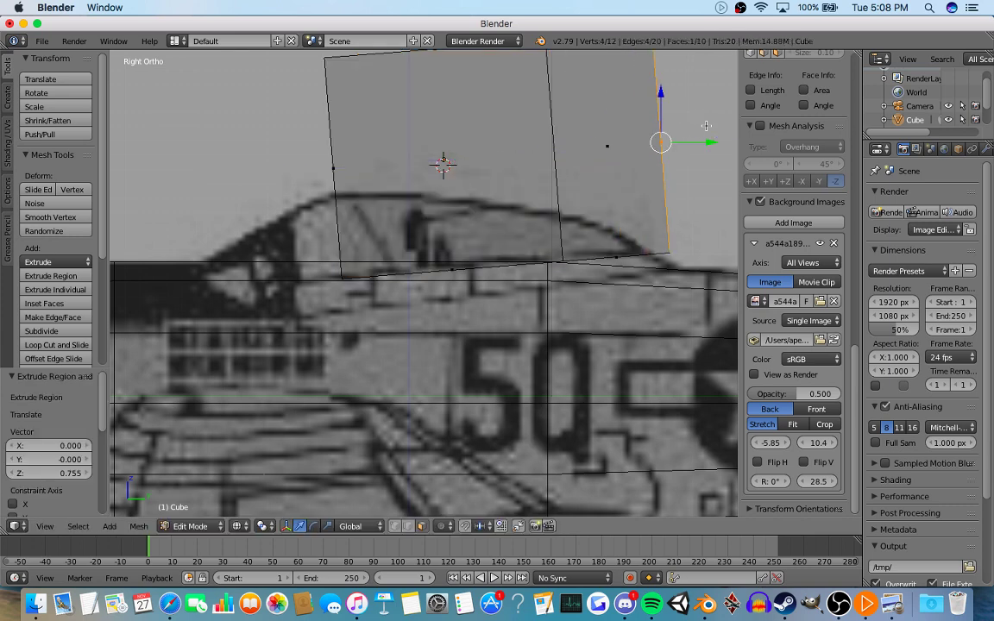
right_click(364, 173)
key("e")
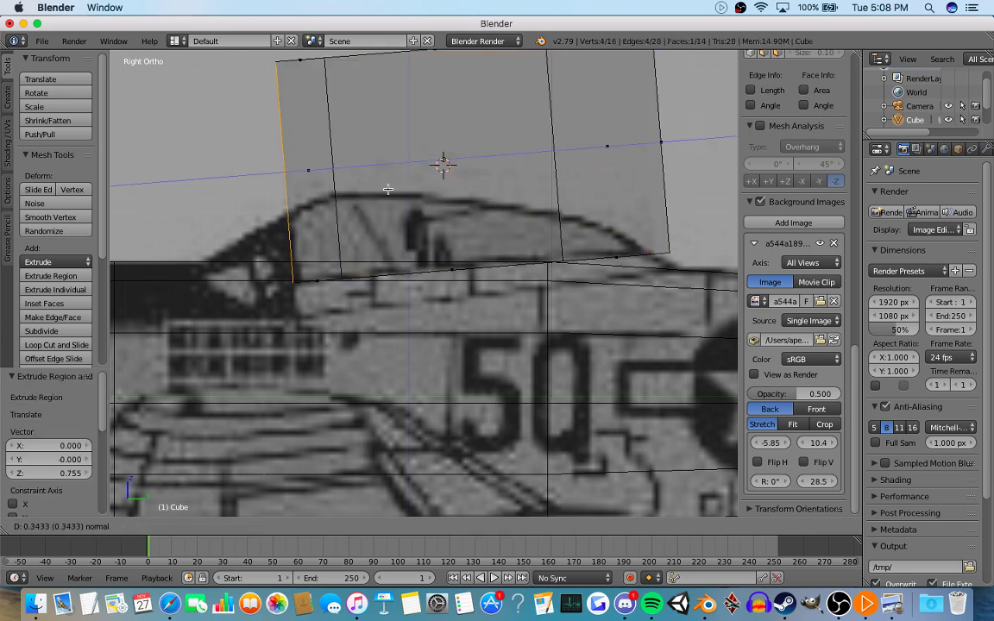
left_click(384, 189)
Rotate the block's front face by 6.91°, extrude it forward over the windscreen, and shift the new face up and forward.
middle_click_drag(307, 192, 476, 209, "shift")
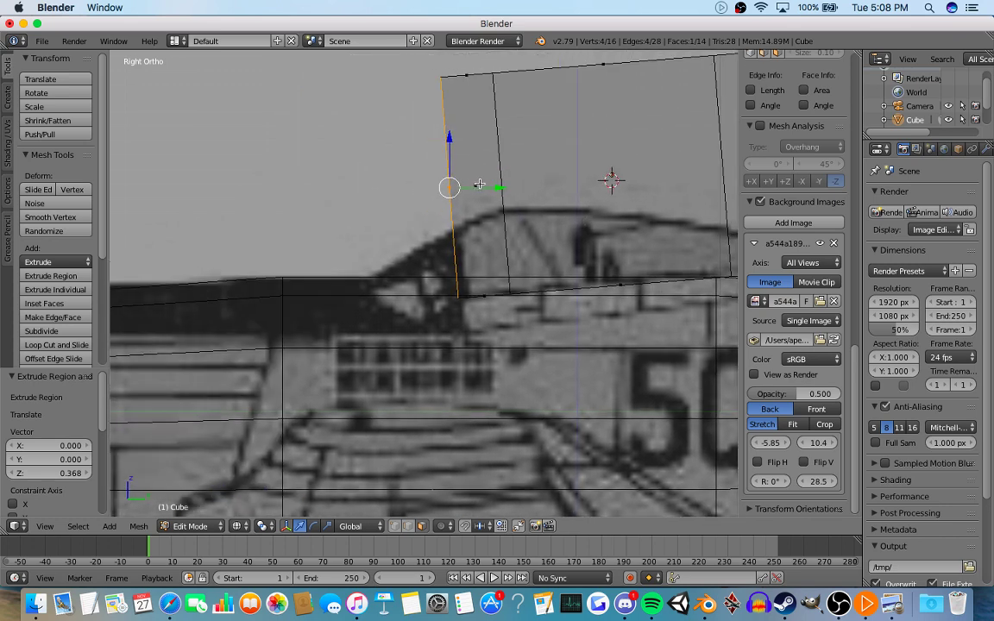
key("r")
right_click(480, 185)
key("e")
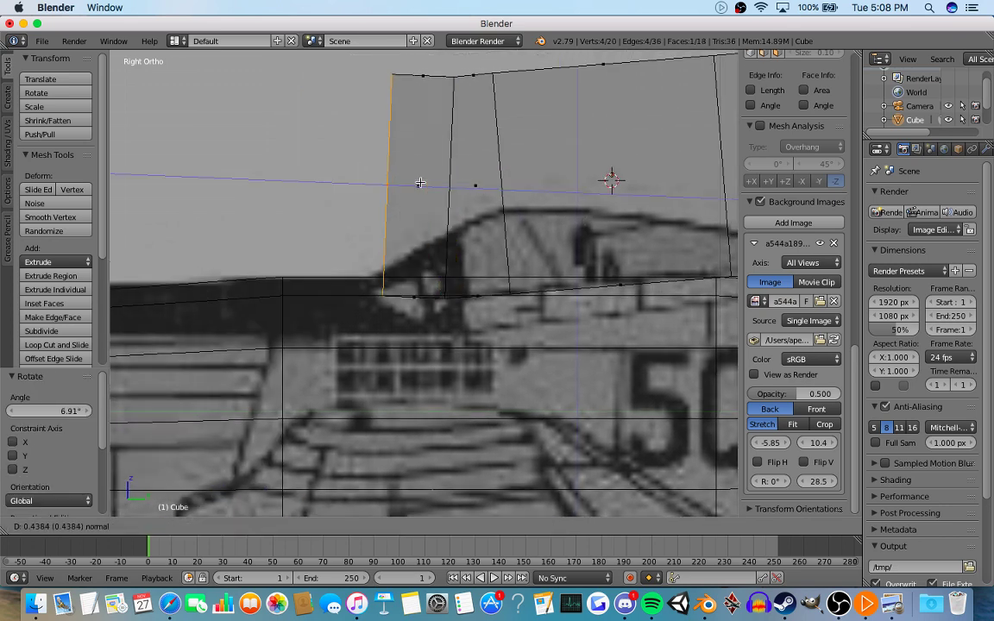
left_click(407, 182)
left_click_drag(380, 139, 380, 131)
left_click_drag(425, 178, 399, 175)
left_click_drag(363, 127, 369, 119)
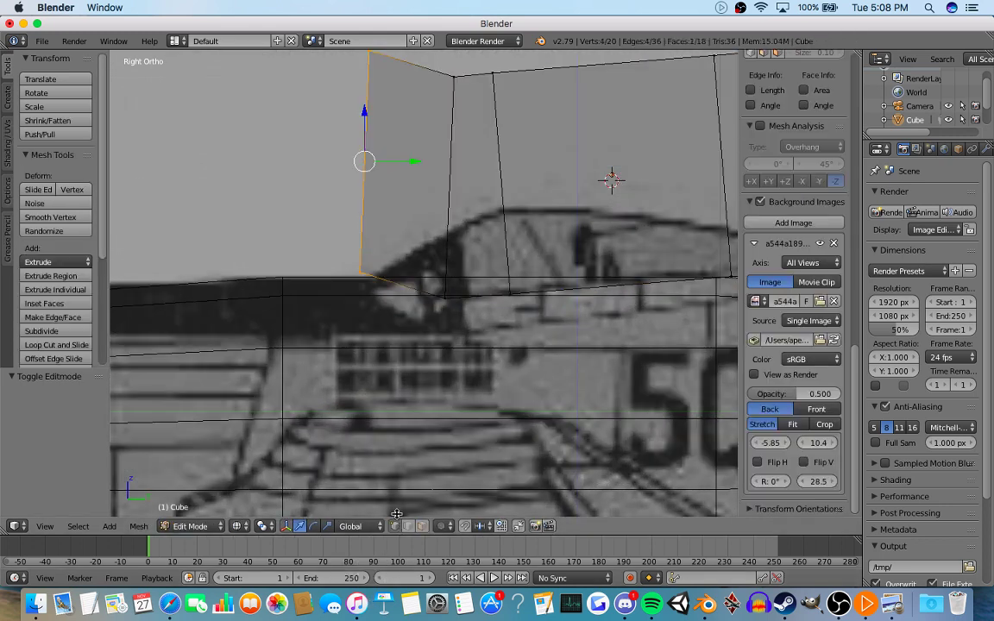
Shift the two lower vertex pairs at the block's front forward to follow the base of the windscreen.
key("a")
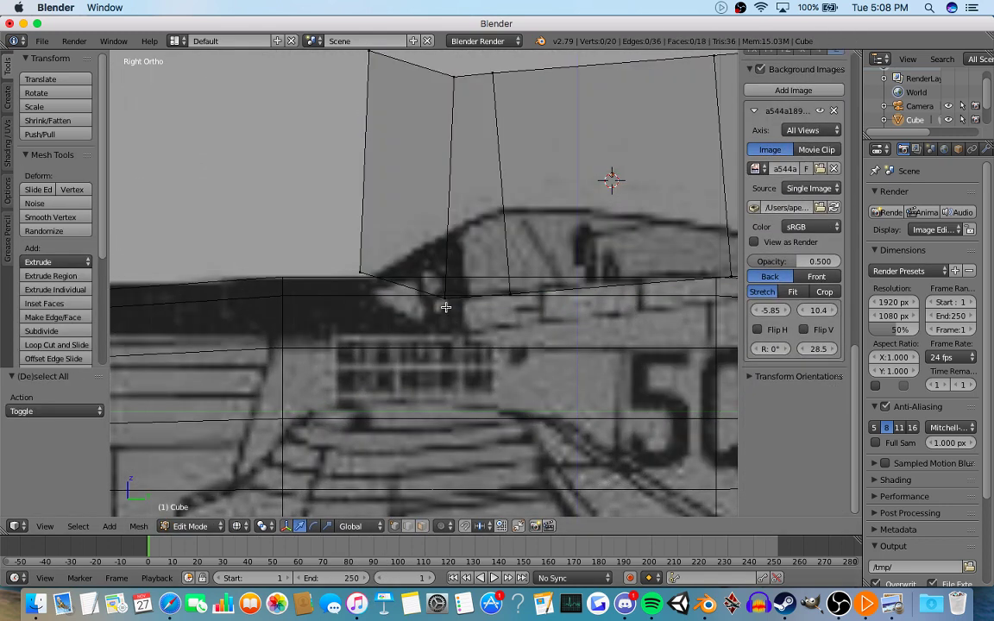
right_click(442, 297)
left_click_drag(453, 292, 533, 288)
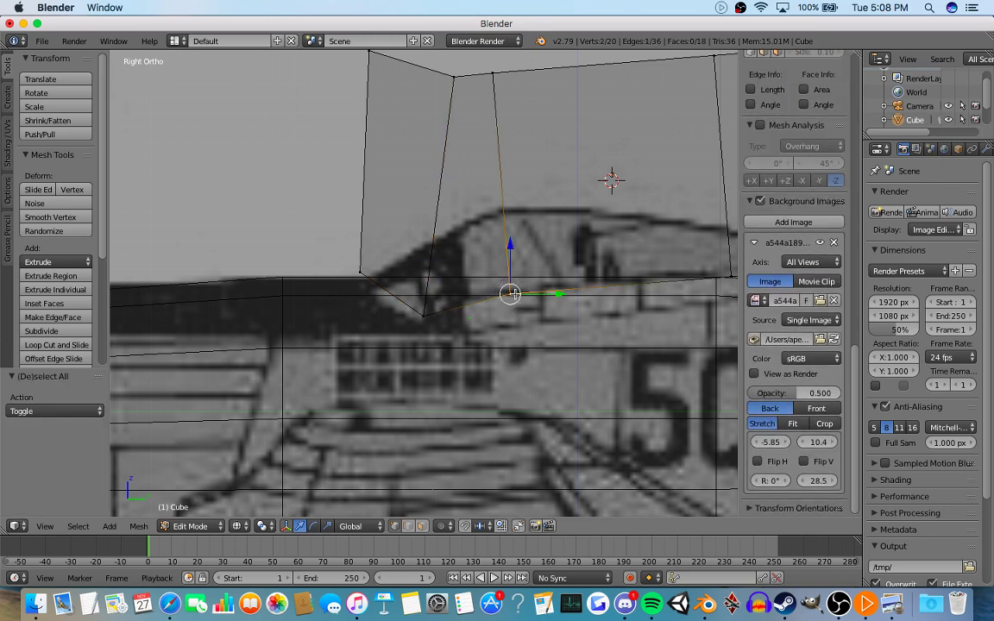
key("g")
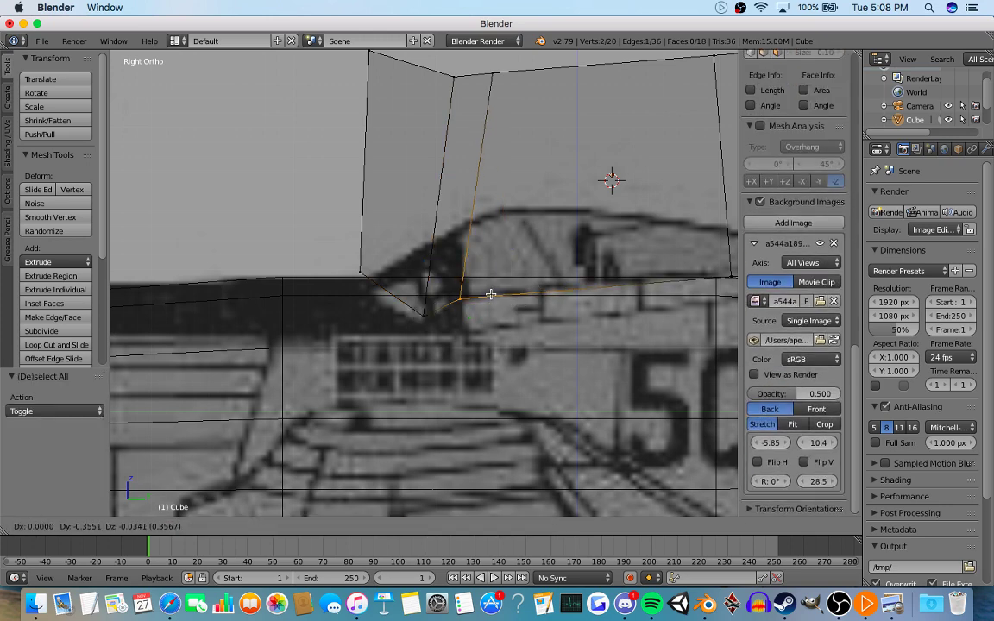
left_click(493, 294)
Leave Edit Mode, select the fuselage, and inspect the block against it from several angles and in the right orthographic view.
key("Tab")
scroll(494, 298, "down", 8)
middle_click_drag(541, 270, 276, 230)
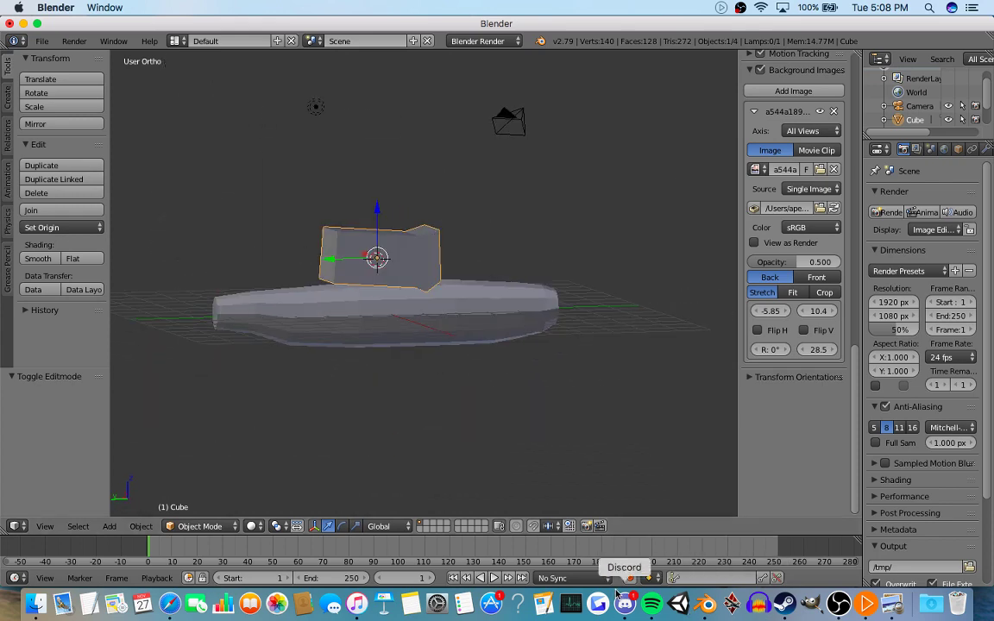
scroll(498, 432, "up", 4)
middle_click_drag(499, 432, 593, 349)
right_click(593, 349)
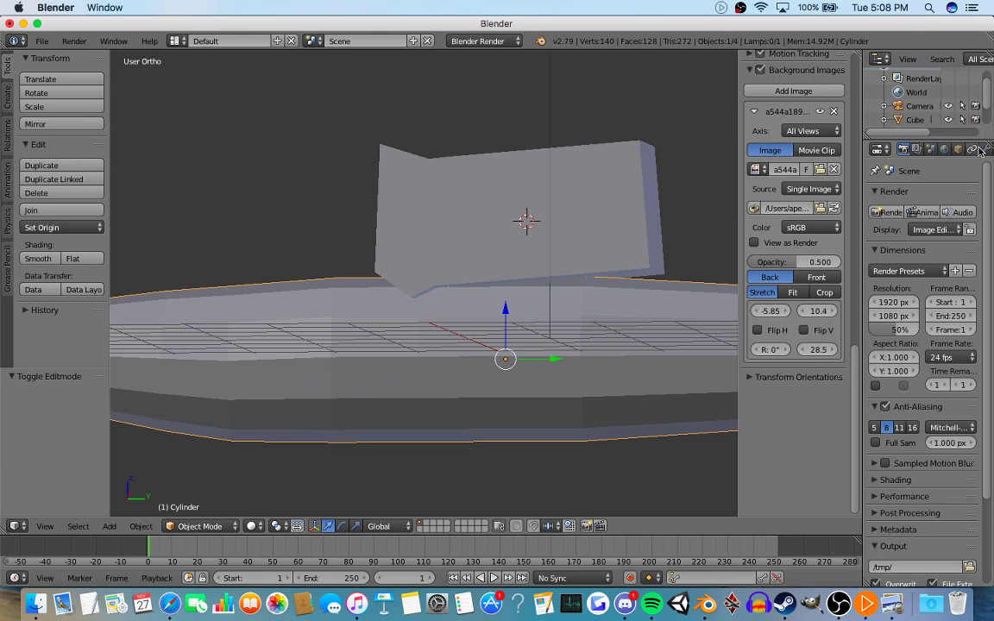
scroll(488, 244, "down", 4)
middle_click_drag(488, 244, 552, 277)
scroll(477, 438, "up", 3)
scroll(483, 435, "down", 3)
key("KP_3")
scroll(483, 434, "up", 3)
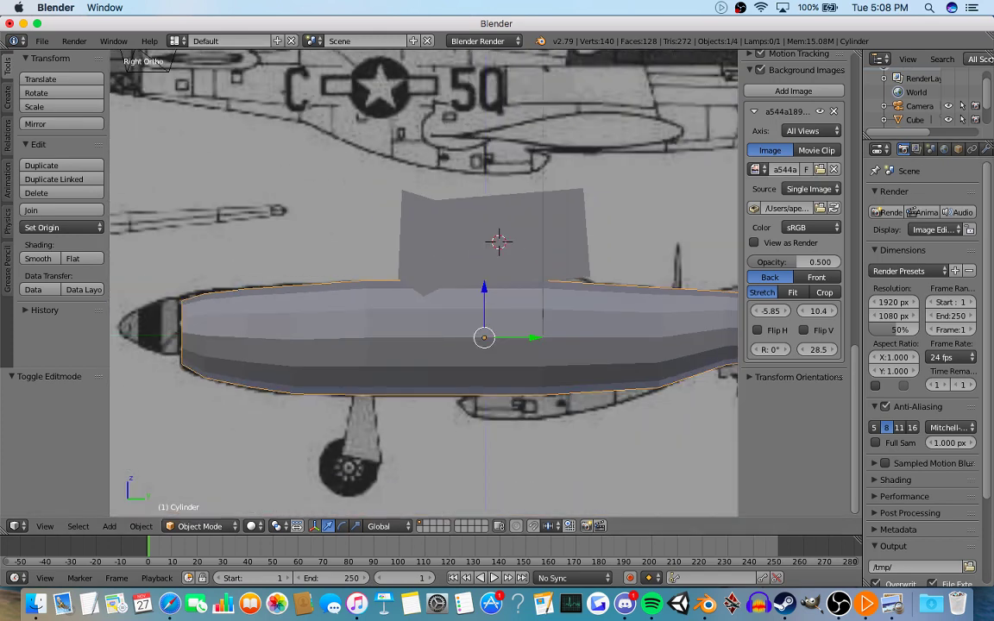
Add a Boolean modifier to the fuselage with the Difference operation and Cube as its object.
left_click(987, 150)
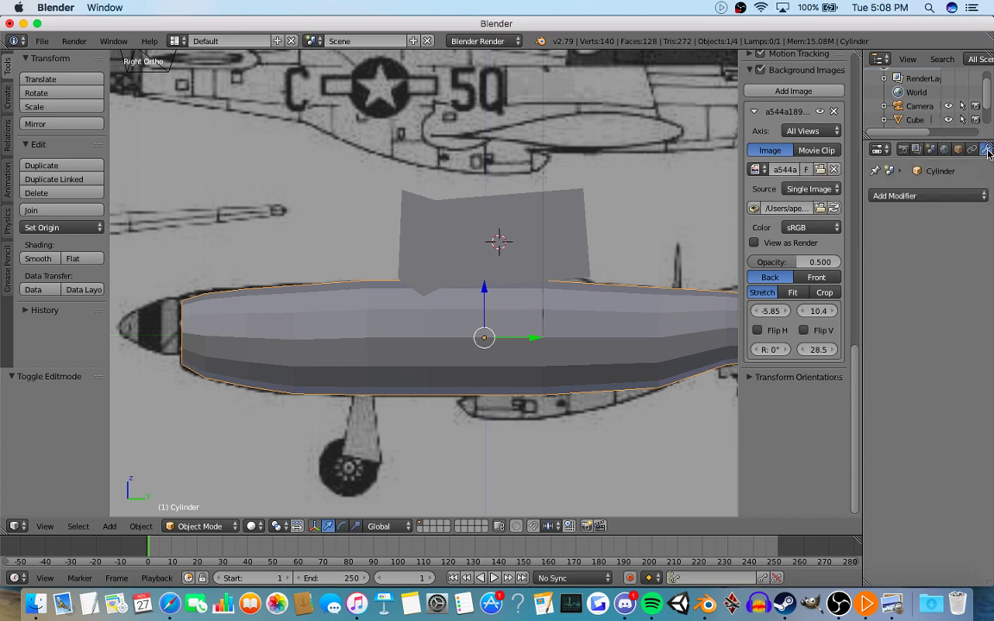
left_click(947, 196)
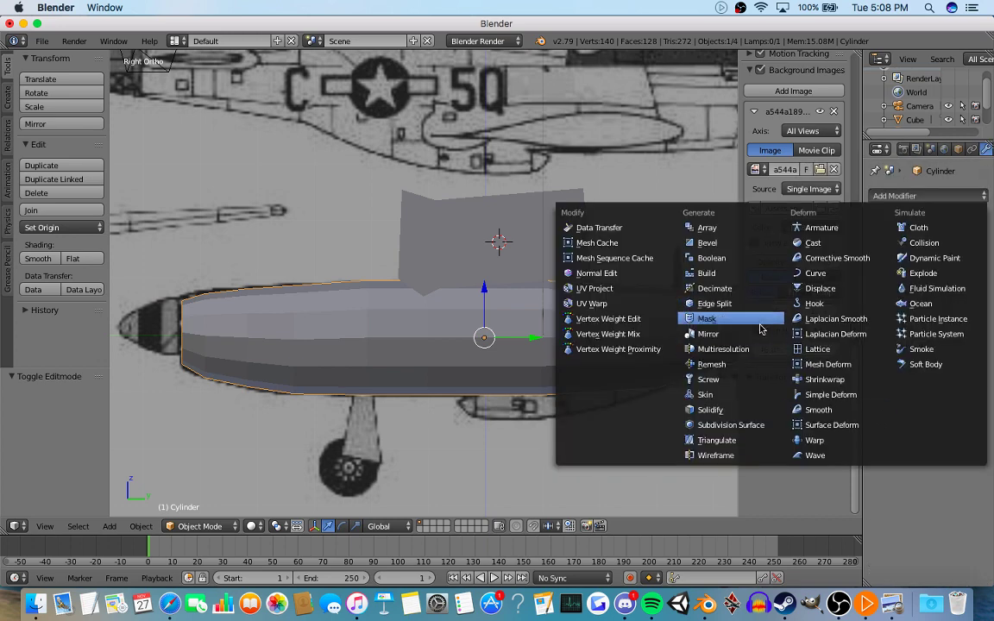
left_click(733, 257)
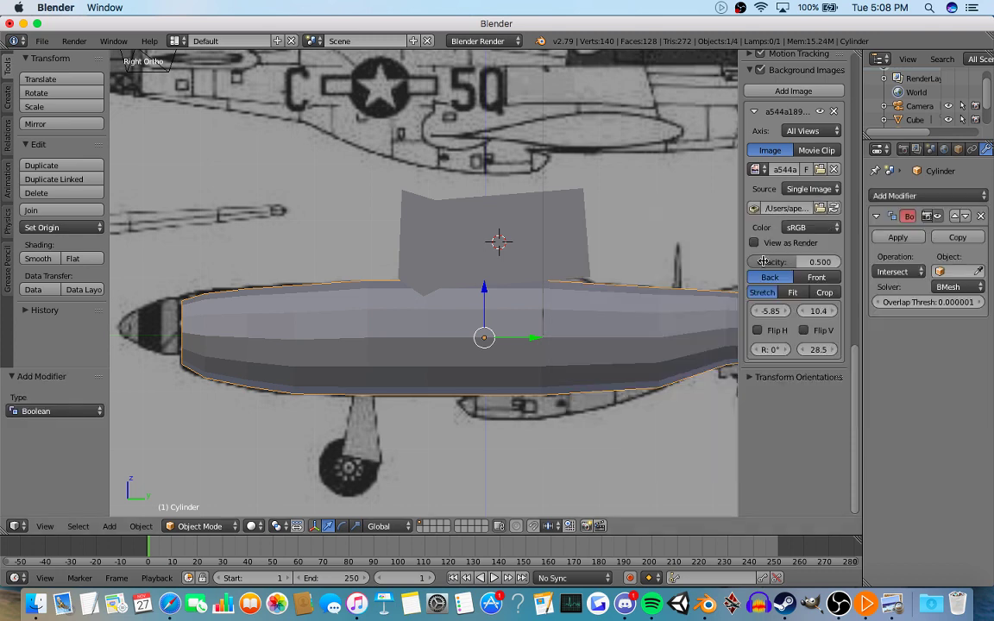
left_click(896, 272)
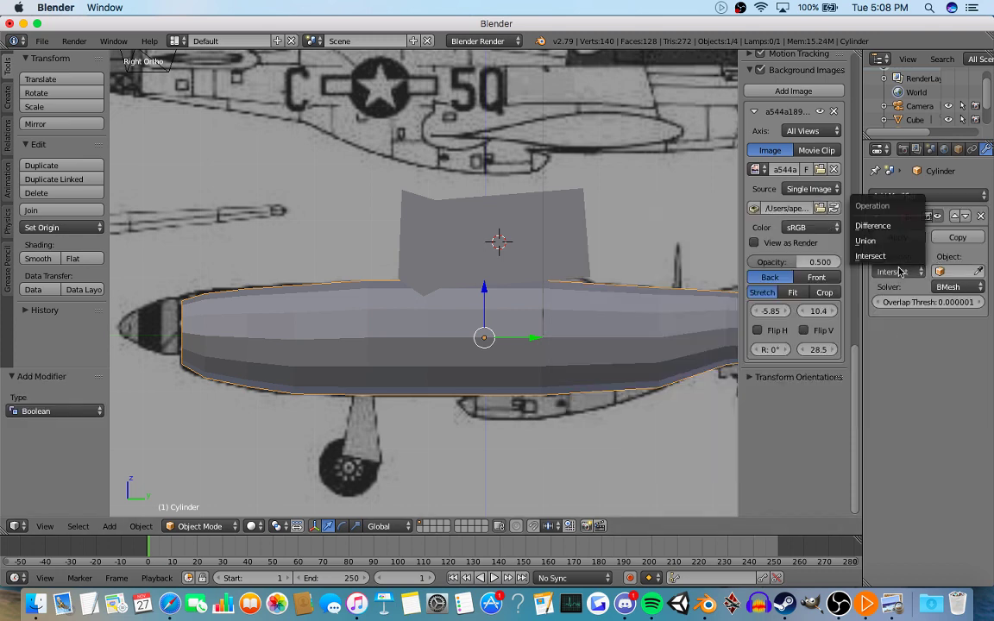
left_click(874, 227)
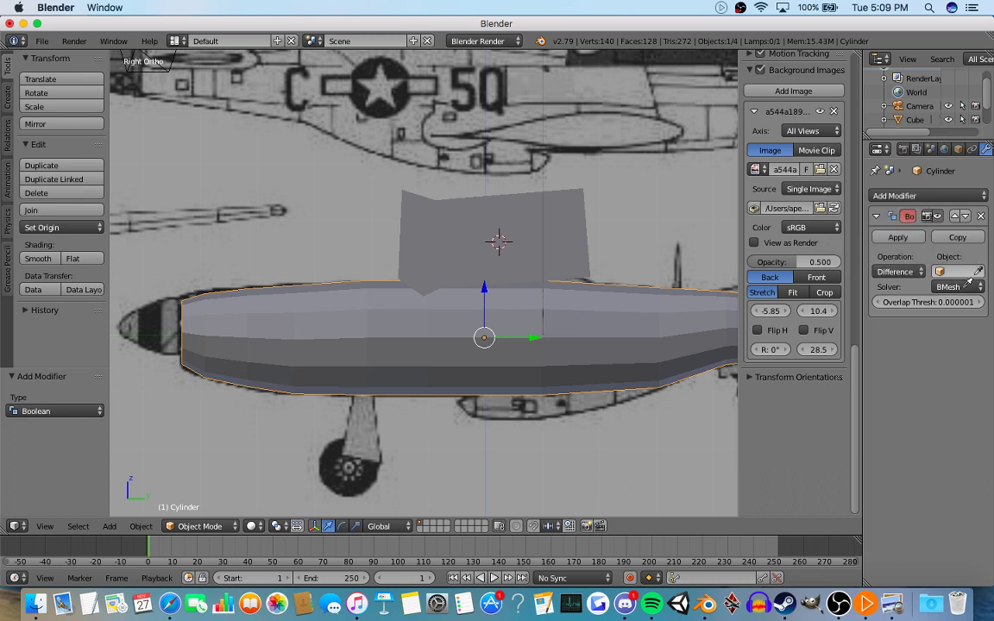
left_click(940, 272)
left_click(921, 294)
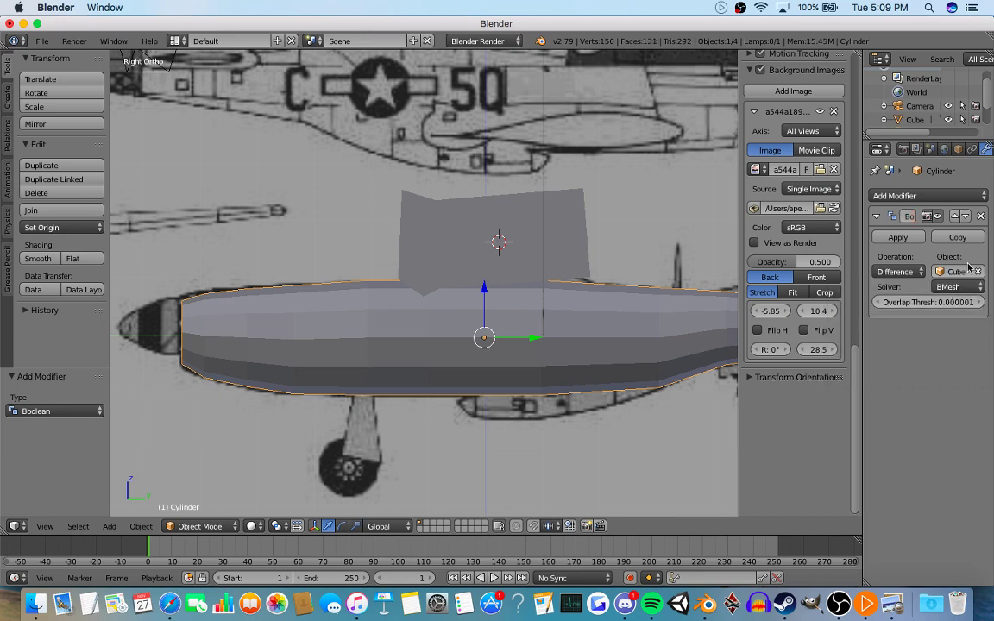
Apply the Boolean modifier and delete the cube above the fuselage.
left_click(897, 237)
right_click(497, 240)
key("x")
left_click(499, 230)
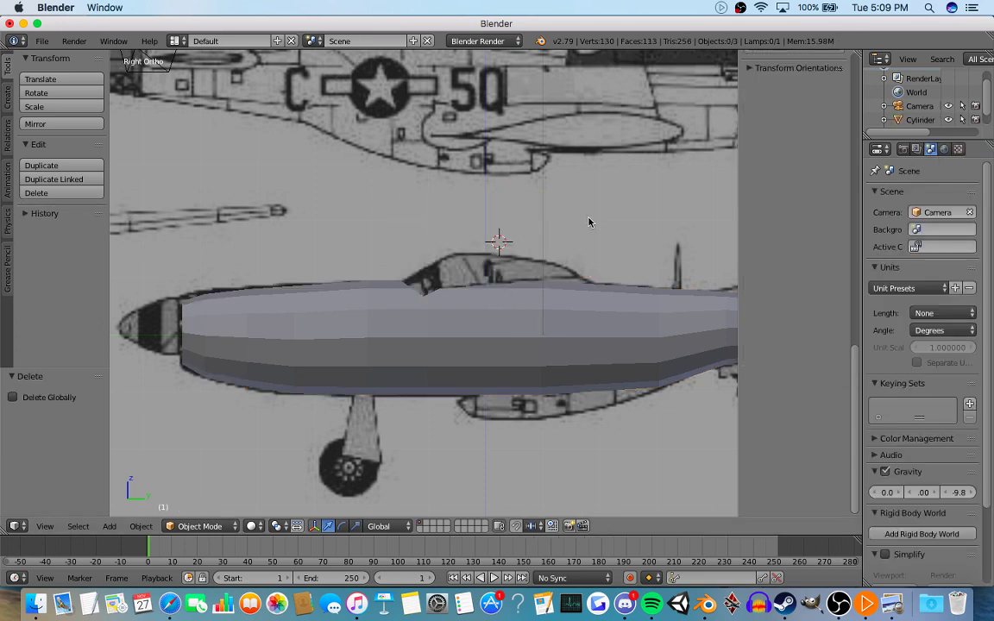
Examine the cockpit cutout in the fuselage from several angles and against the blueprint in the right orthographic view.
middle_click_drag(586, 239, 367, 285)
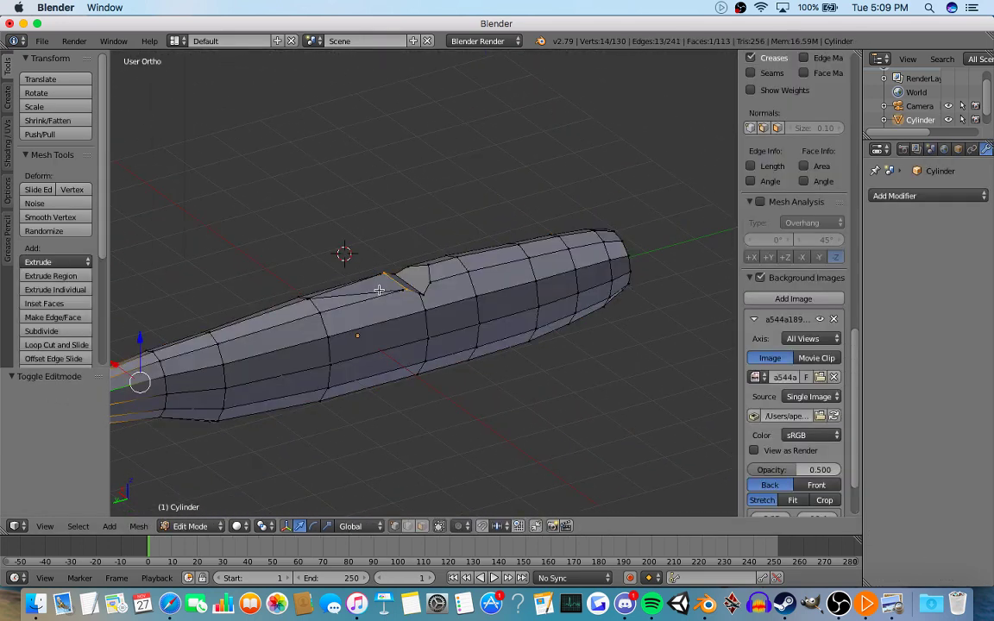
middle_click_drag(380, 289, 639, 365)
key("KP_3")
scroll(637, 365, "up", 5)
key("z")
scroll(608, 338, "up", 4)
scroll(565, 319, "down", 5)
middle_click_drag(513, 318, 288, 298, "shift")
key("Tab")
middle_click_drag(431, 302, 311, 304)
scroll(581, 281, "up", 3)
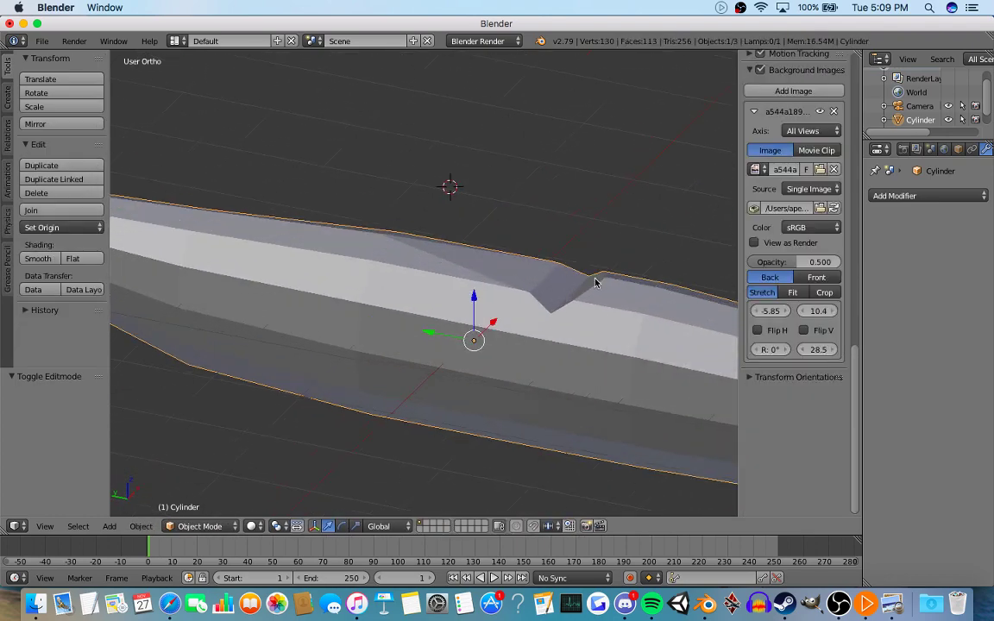
scroll(585, 285, "down", 4)
middle_click_drag(585, 285, 432, 284)
In Edit Mode, select the two floor faces of the cockpit cutout and extrude them 1.439 down into the fuselage.
key("Tab")
scroll(439, 339, "up", 5)
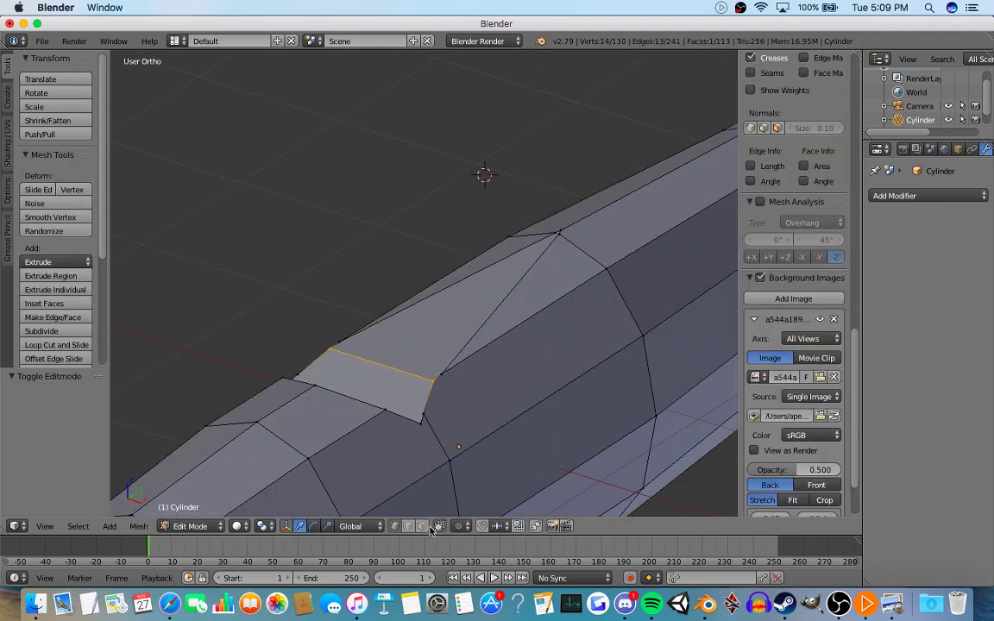
middle_click_drag(446, 335, 431, 384)
scroll(439, 370, "down", 4)
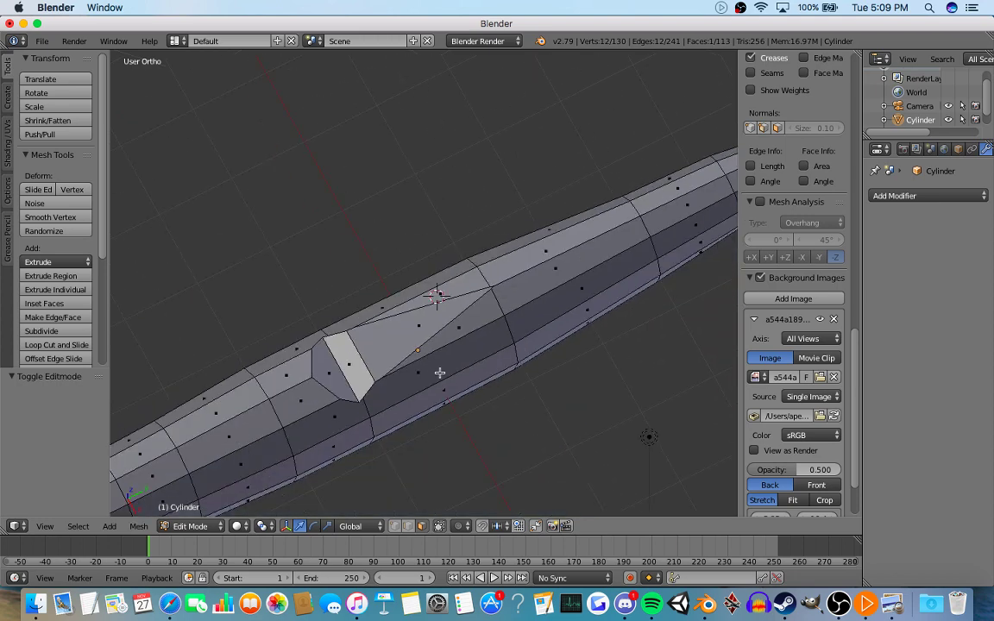
middle_click_drag(445, 338, 509, 319, "shift")
scroll(509, 319, "up", 1)
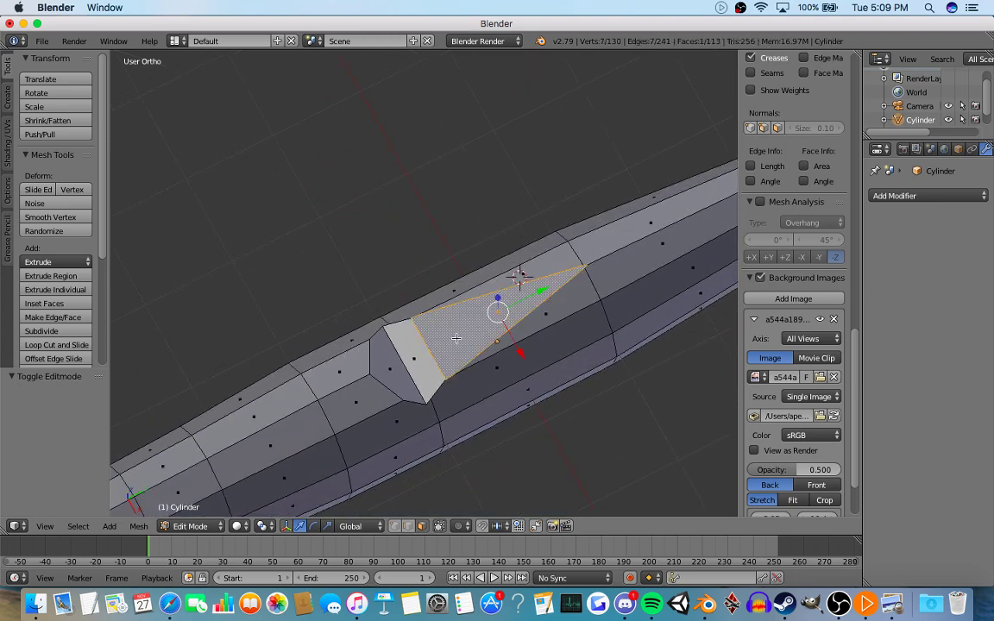
left_click(423, 357, "shift")
key("KP_3")
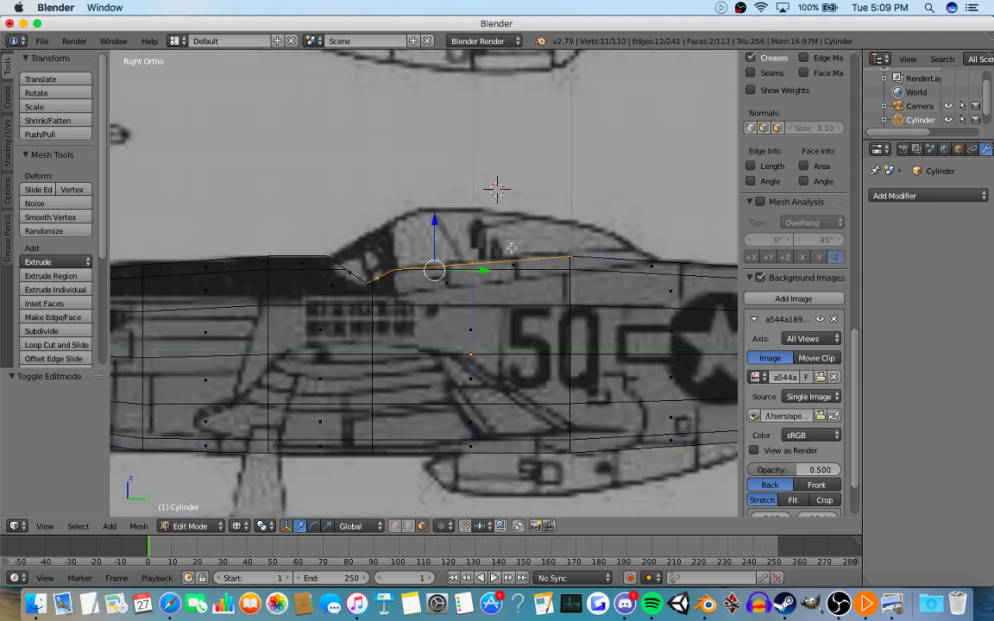
key("e")
left_click(551, 341)
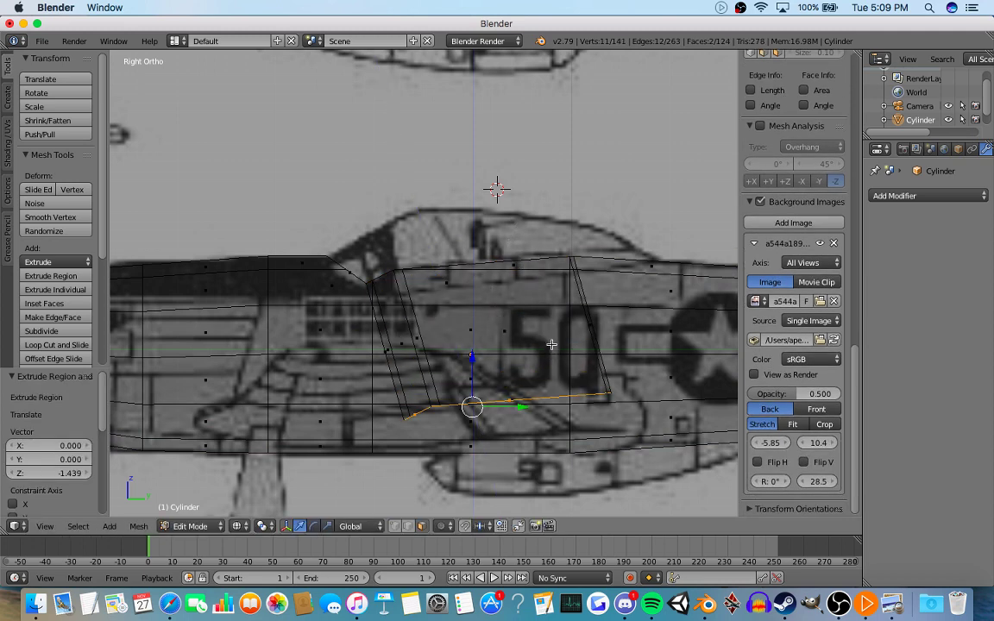
Rotate the extruded cockpit floor by 9.05°, move it forward until the cavity walls stand upright, and leave Edit Mode.
key("r")
left_click(540, 339)
key("g")
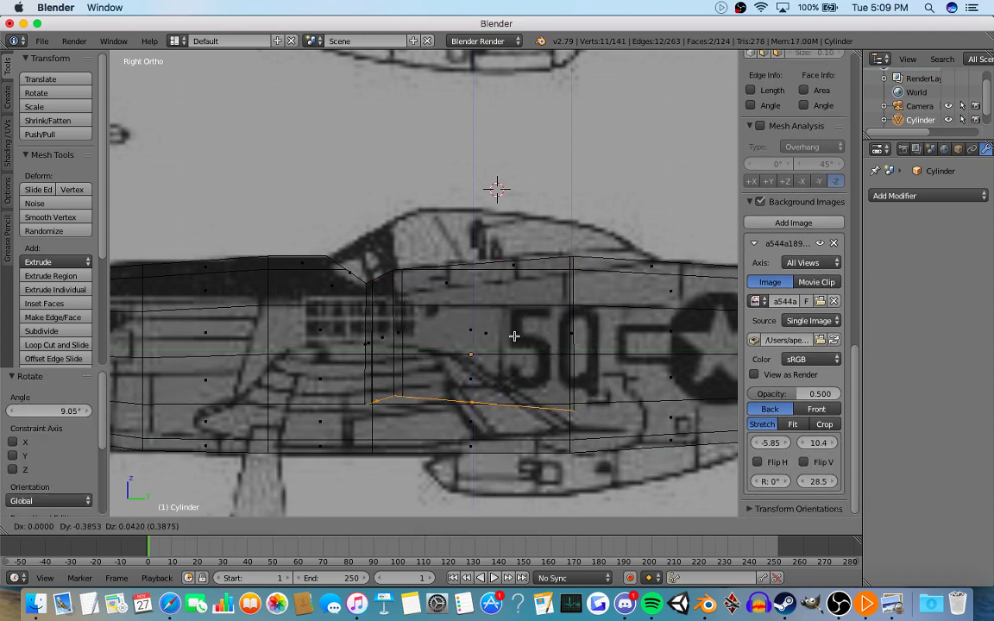
left_click(520, 339)
key("Tab")
Examine the cockpit cavity in solid and wireframe shading, comparing it with the blueprint's side view.
middle_click_drag(520, 339, 418, 228)
key("KP_3")
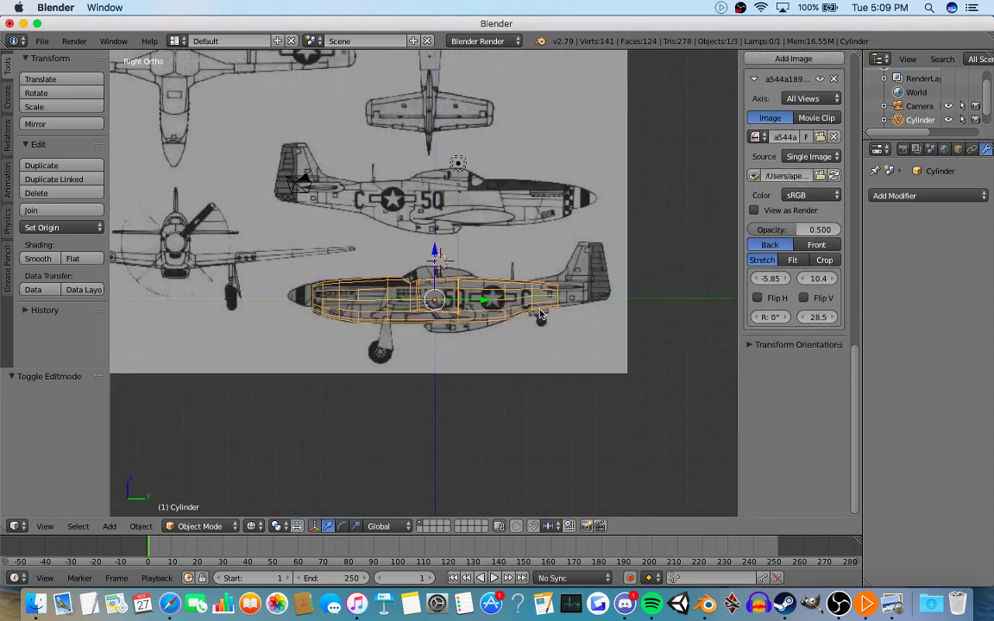
scroll(541, 315, "up", 6)
key("z")
key("z")
middle_click_drag(625, 290, 537, 283, "shift")
key("z")
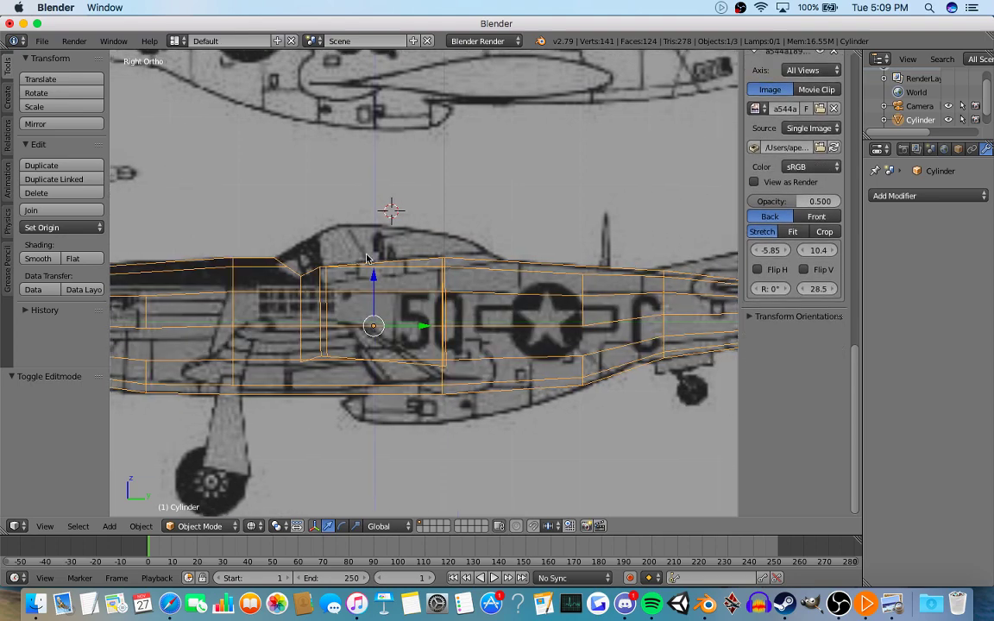
middle_click_drag(380, 264, 449, 314, "shift")
mouse_move(449, 314)
middle_mouse_down()
mouse_move(451, 334)
mouse_move(532, 370)
middle_mouse_up()
key("z")
scroll(590, 365, "up", 2)
key("KP_3")
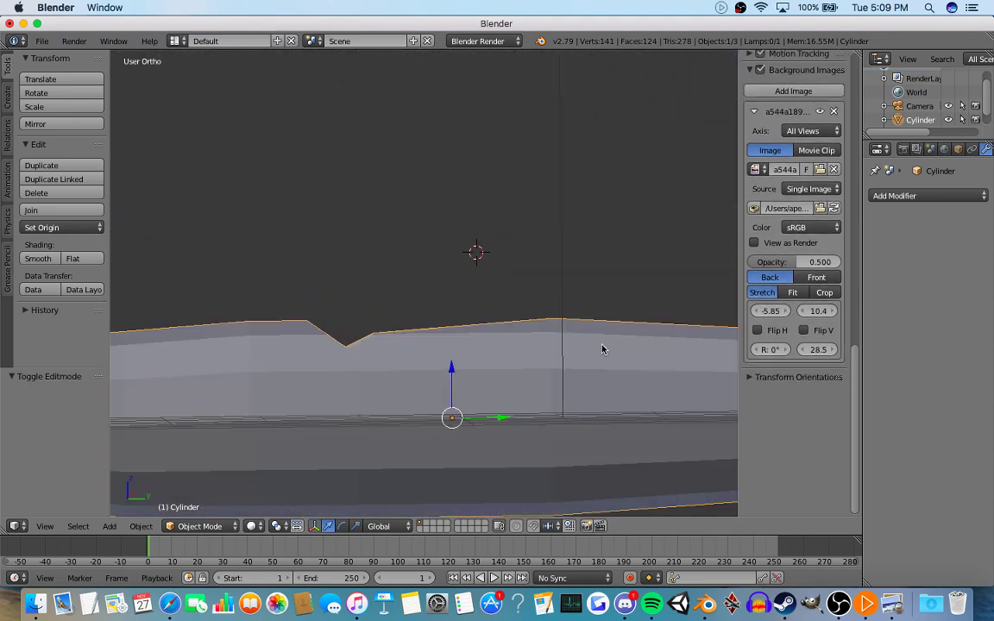
Deselect everything and check the fuselage's tail end and overall outline against the blueprint side view.
scroll(603, 349, "down", 6)
middle_click_drag(623, 354, 474, 328, "shift")
key("a")
scroll(477, 327, "up", 5)
middle_click_drag(529, 301, 456, 325, "shift")
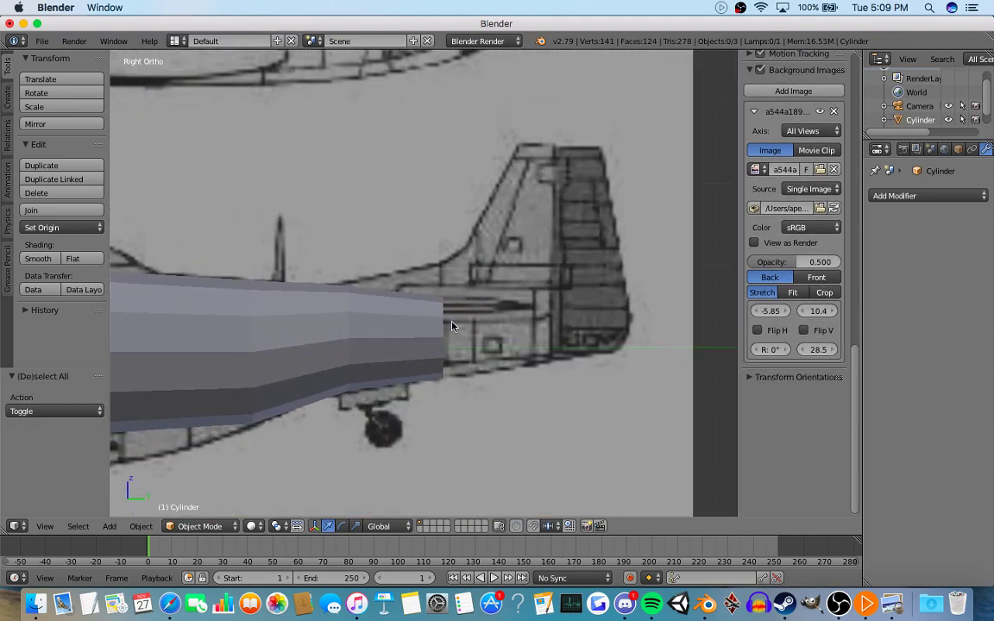
scroll(455, 326, "down", 4)
scroll(362, 311, "up", 2)
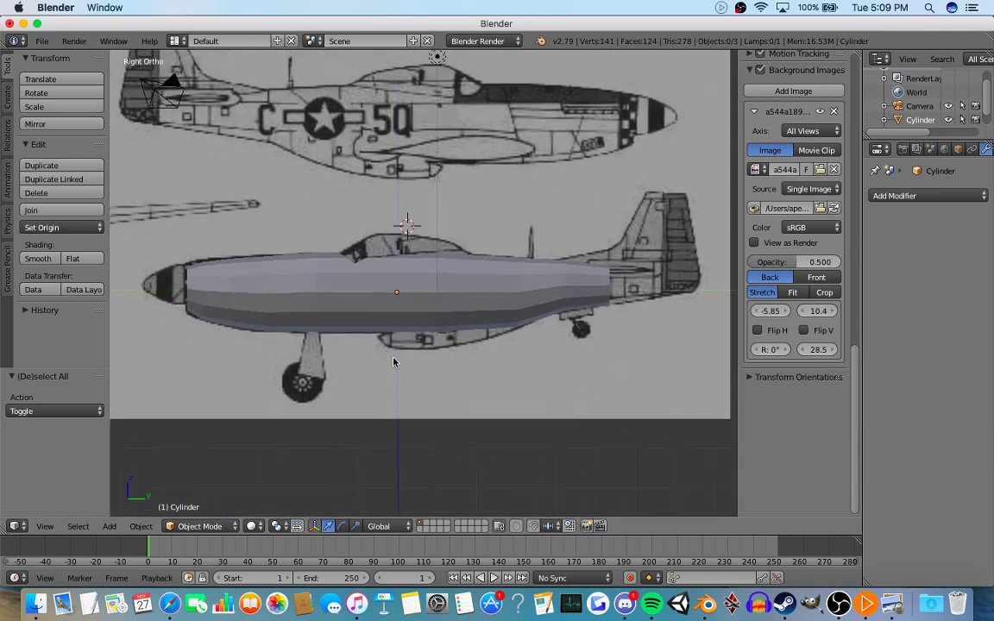
scroll(353, 321, "up", 4)
middle_click_drag(452, 332, 507, 281)
key("Tab")
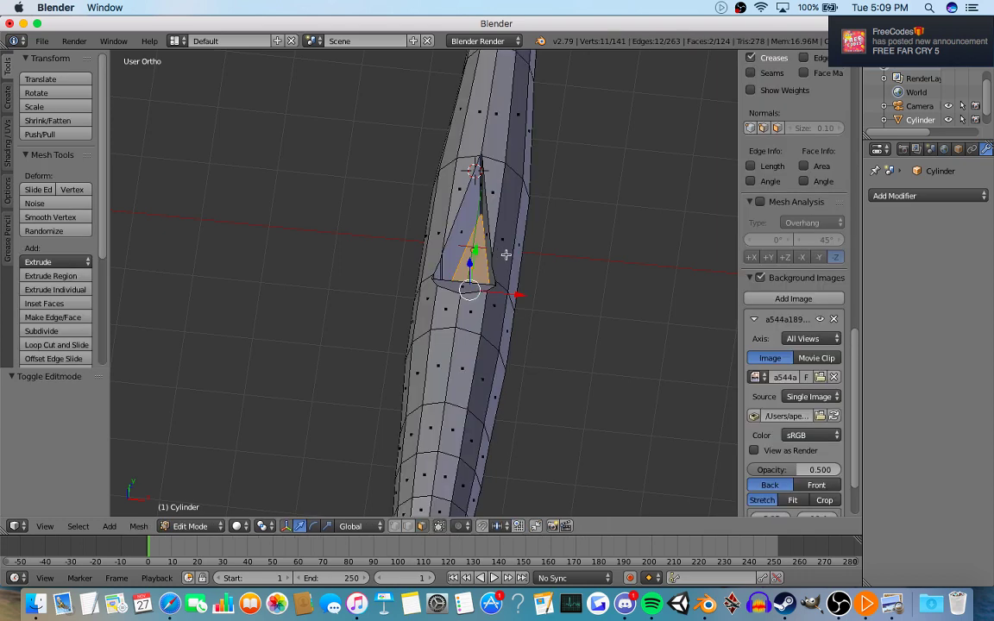
scroll(509, 281, "up", 5)
middle_click_drag(553, 241, 499, 432, "shift")
key("z")
key("z")
scroll(500, 388, "down", 2)
mouse_move(502, 367)
middle_mouse_down()
mouse_move(505, 388)
mouse_move(507, 377)
middle_mouse_up()
key("a")
key("ctrl+r")
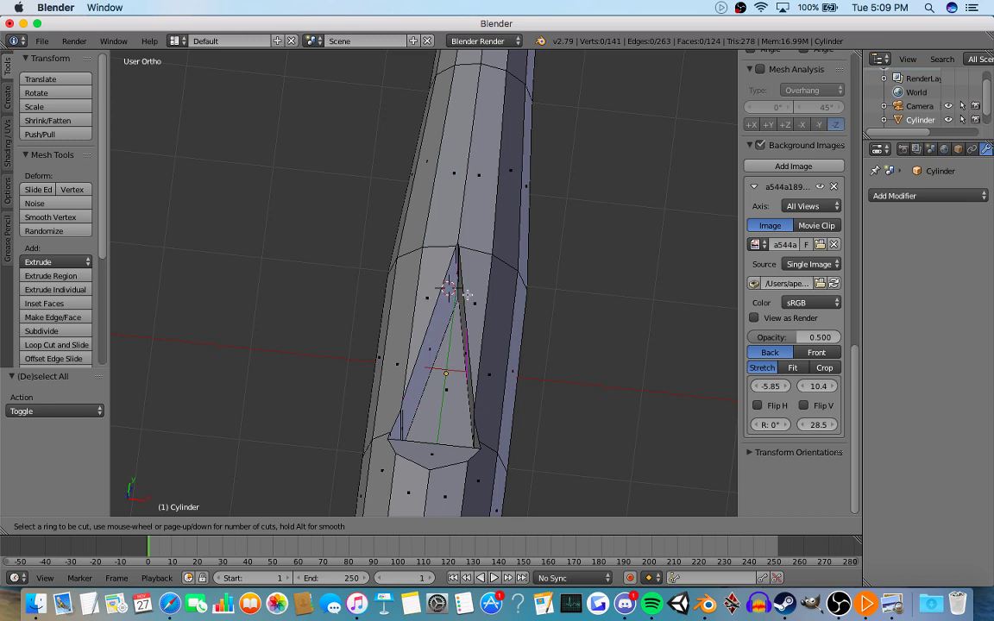
key("Escape")
Undo the cockpit floor's extrusion, rotation and forward move.
key("ctrl+z")
key("ctrl+z")
key("ctrl+z")
key("ctrl+z")
key("ctrl+z")
key("ctrl+z")
key("ctrl+z")
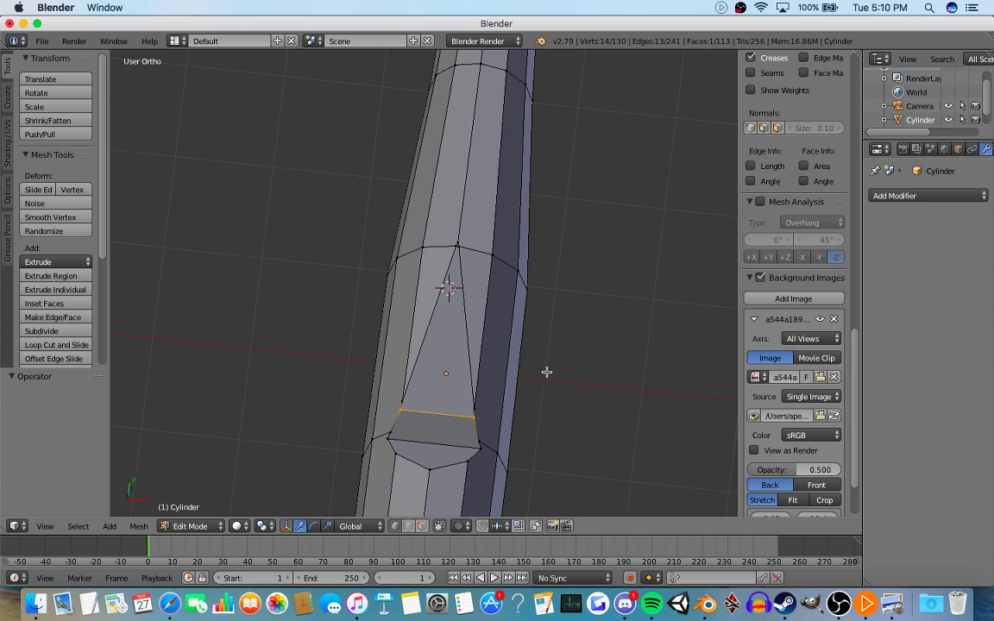
Deselect everything and add one loop cut around the fuselage's sides and underside beside the cockpit cutout.
middle_click_drag(545, 369, 541, 361)
key("a")
key("ctrl+r")
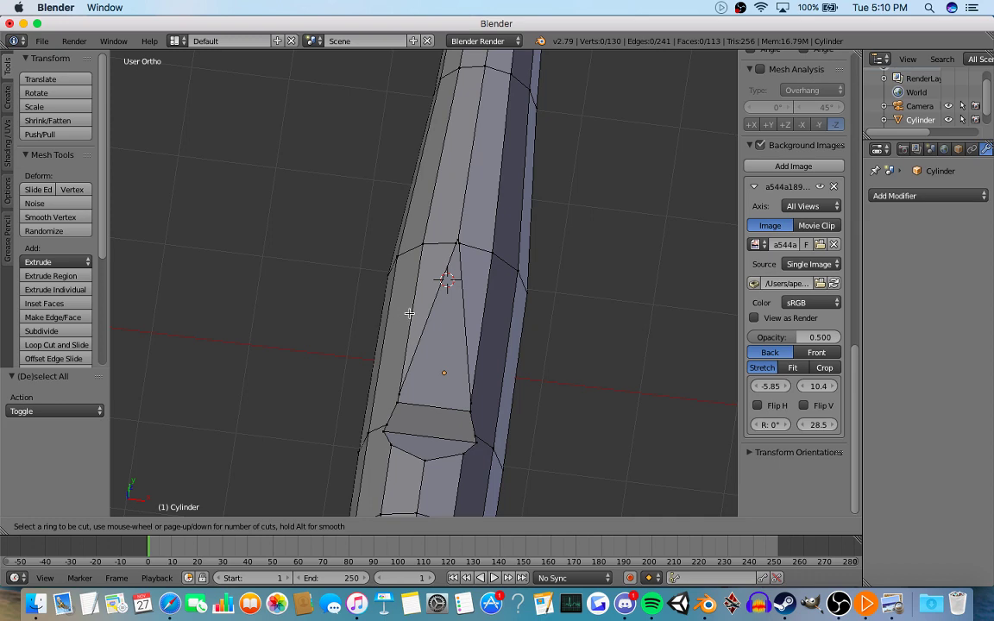
left_click(522, 306)
left_click(509, 274)
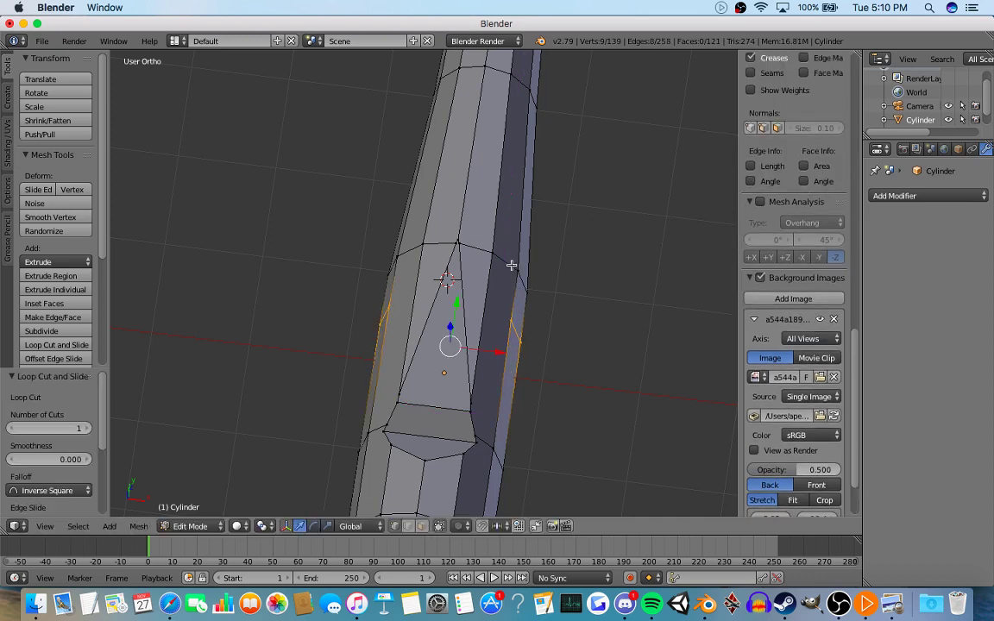
Select the two vertices at the cutout's pointed rear end and scale them apart along X to the neighbouring fuselage edges.
mouse_move(510, 264)
middle_mouse_down()
mouse_move(521, 361)
mouse_move(377, 324)
mouse_move(479, 357)
mouse_move(388, 357)
middle_mouse_up()
scroll(479, 357, "up", 2)
key("z")
key("Tab")
key("Tab")
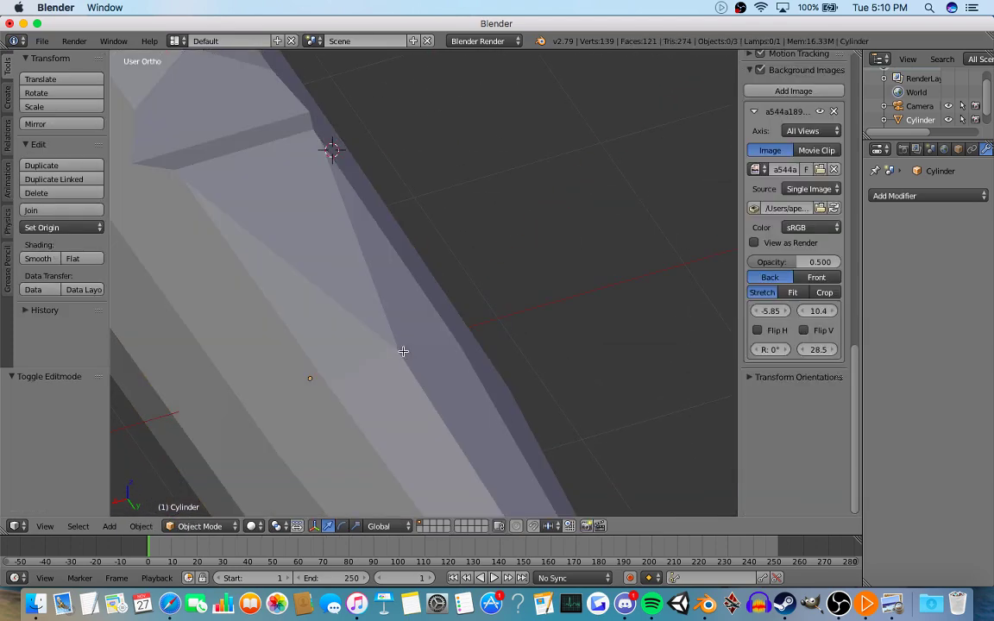
scroll(368, 408, "up", 5)
right_click(353, 436)
scroll(406, 422, "down", 3)
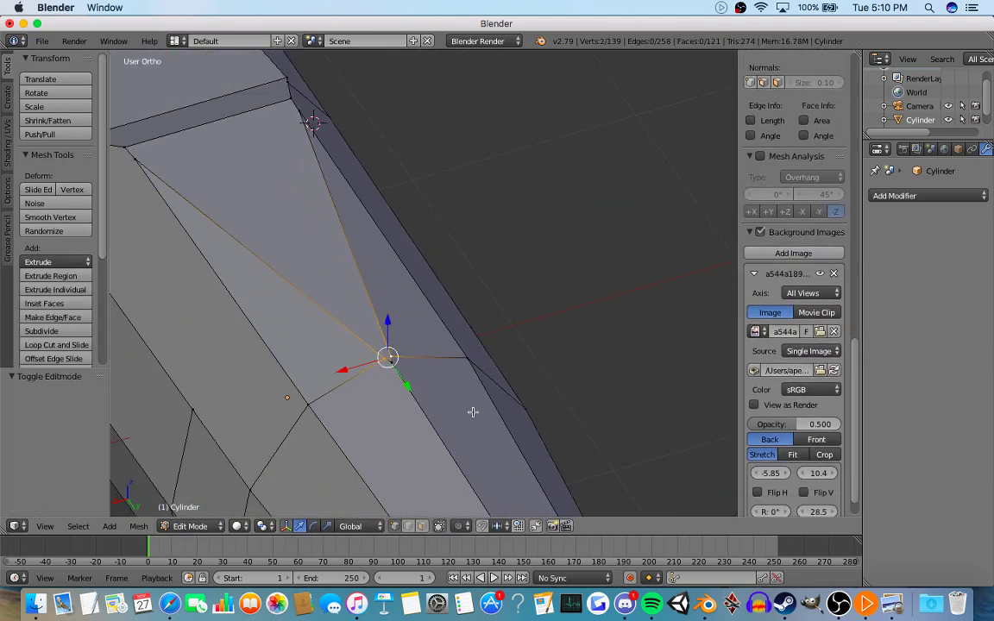
key("s")
key("x")
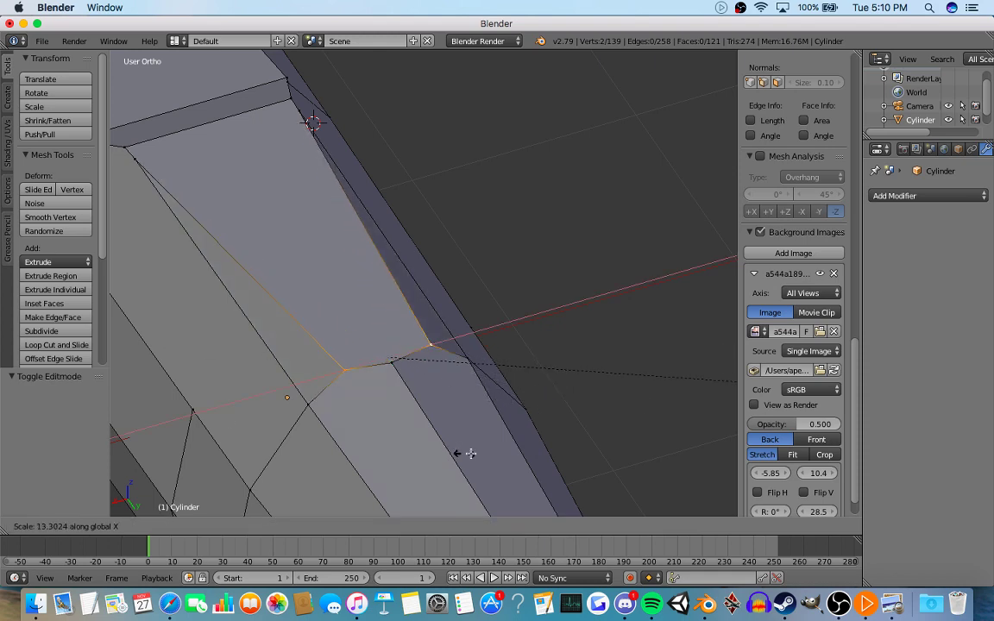
left_click(273, 470)
key("Tab")
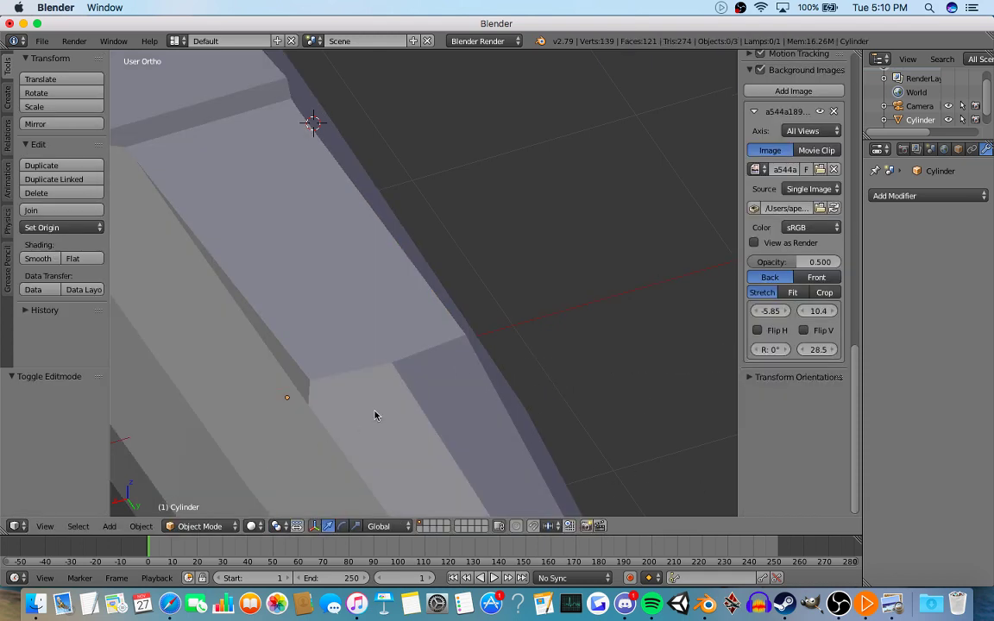
In the right side view, adjust the height of the cutout's two rear vertices to the fuselage's upper outline.
key("KP_3")
key("Tab")
key("g")
key("z")
left_click(668, 146)
key("z")
scroll(647, 147, "down", 4)
key("Tab")
Select the cockpit cutout's two floor faces, extrude them down into the fuselage, and shift them 0.257 forward along Y.
mouse_move(641, 147)
middle_mouse_down()
mouse_move(537, 218)
mouse_move(403, 250)
mouse_move(284, 233)
mouse_move(211, 237)
mouse_move(451, 264)
middle_mouse_up()
key("z")
key("Tab")
left_click(422, 526)
right_click(477, 329)
right_click(502, 271, "shift")
key("KP_3")
key("z")
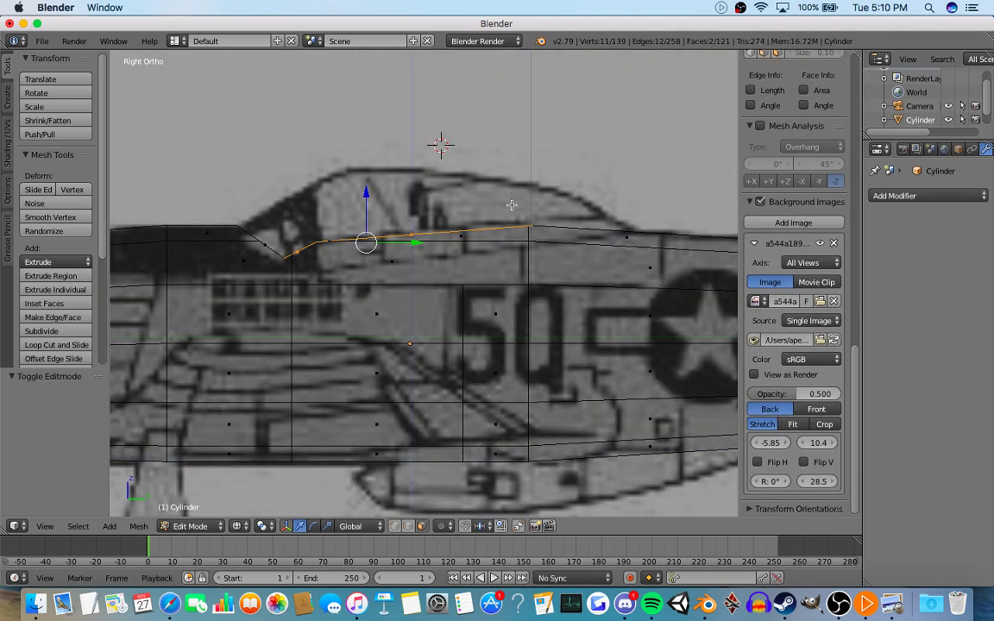
key("e")
left_click(530, 348)
left_click_drag(451, 388, 422, 388)
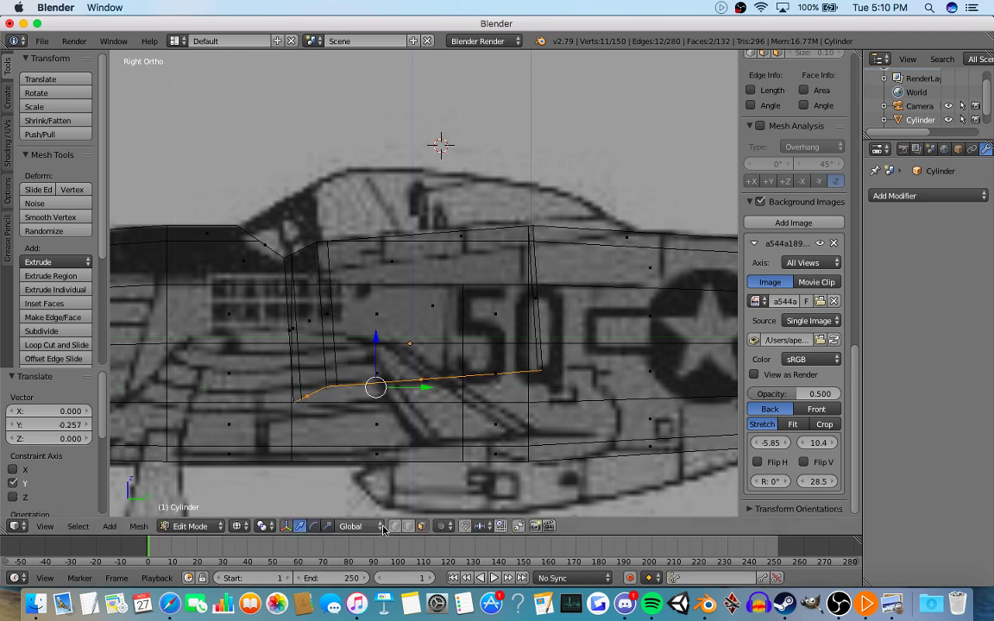
Lower the middle and rear vertices of the extruded cockpit floor along Z to level the floor.
key("a")
key("c")
left_click(331, 383)
right_click(332, 382)
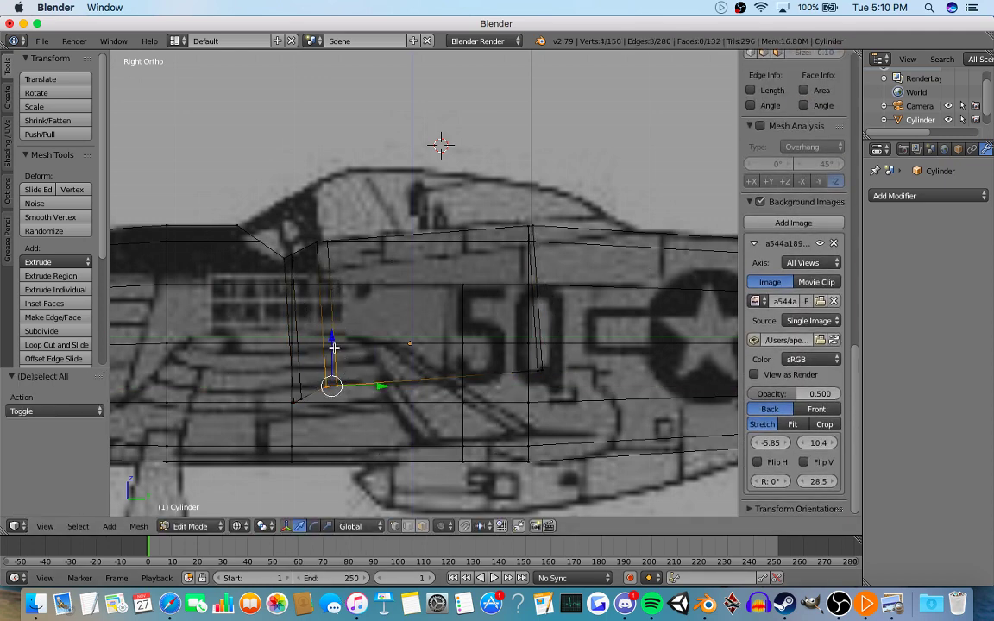
left_click_drag(334, 349, 334, 348)
left_click(343, 356)
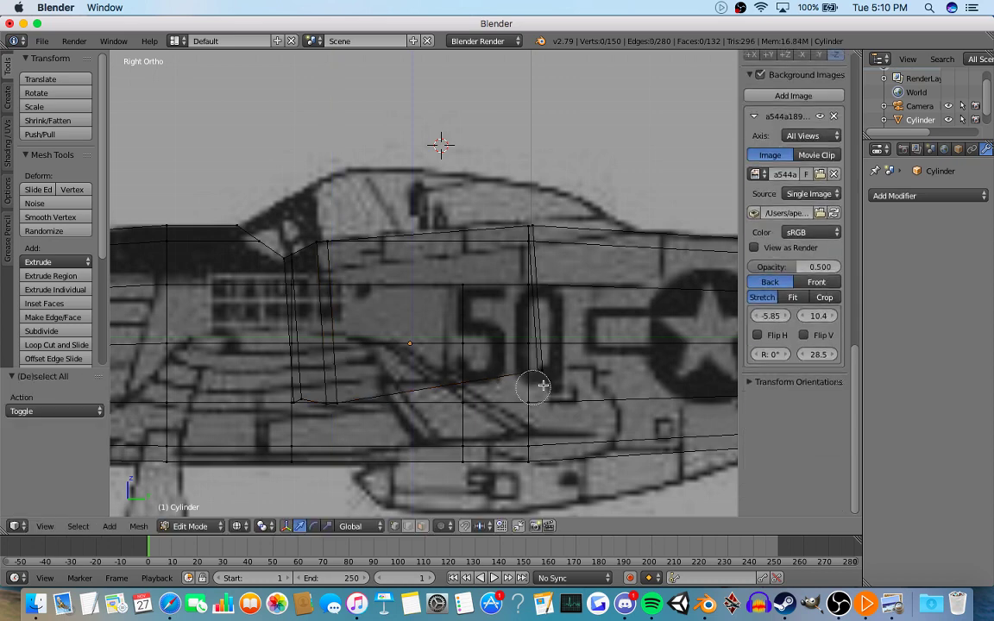
right_click(538, 369)
key("g")
key("z")
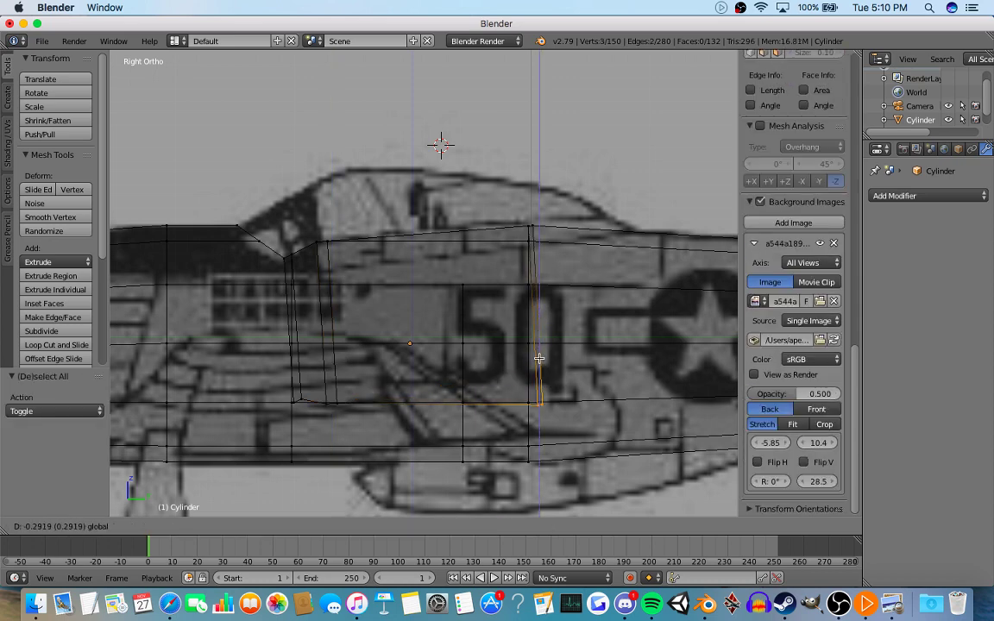
left_click(538, 358)
Adjust the height of the cockpit floor's front vertices to line up with the rest of the floor.
right_click(298, 397)
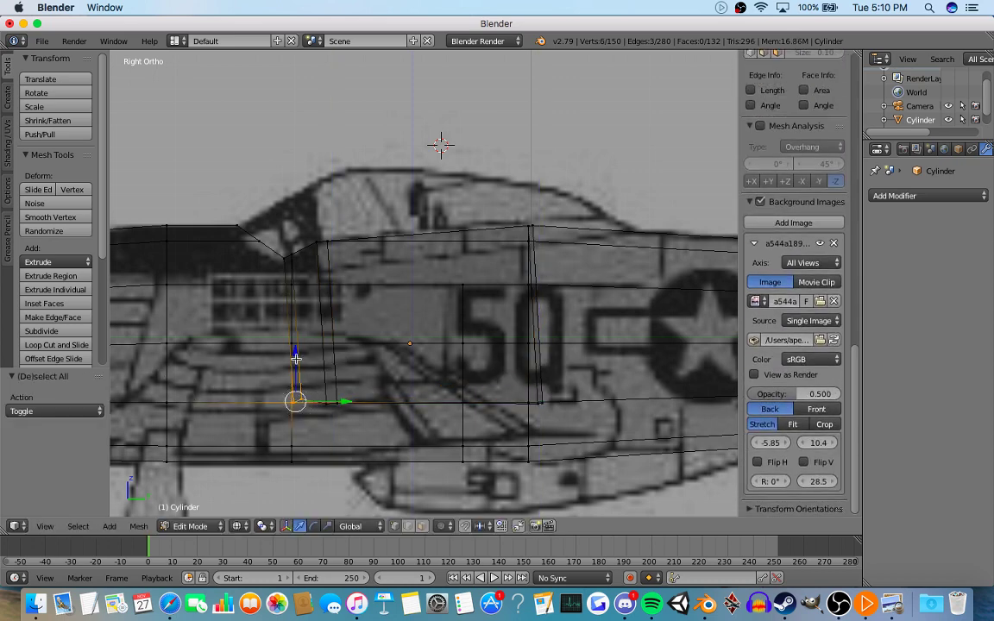
left_click_drag(296, 359, 296, 360)
key("a")
key("c")
left_click(312, 400)
key("a")
right_click(307, 398)
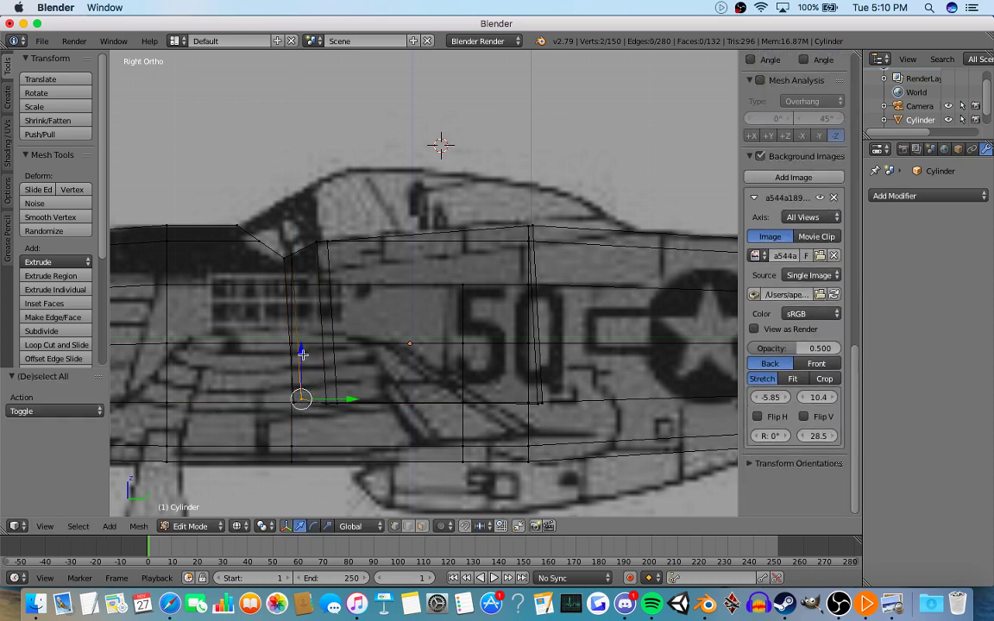
left_click_drag(300, 350, 301, 353)
Leave Edit Mode and examine the deepened cockpit cavity in solid shading and the fuselage against the side blueprint.
key("Tab")
scroll(377, 373, "down", 5)
key("z")
middle_click_drag(377, 372, 390, 412)
scroll(410, 371, "up", 5)
middle_click_drag(410, 371, 732, 308)
right_click(507, 302)
middle_click_drag(506, 302, 311, 273)
key("KP_3")
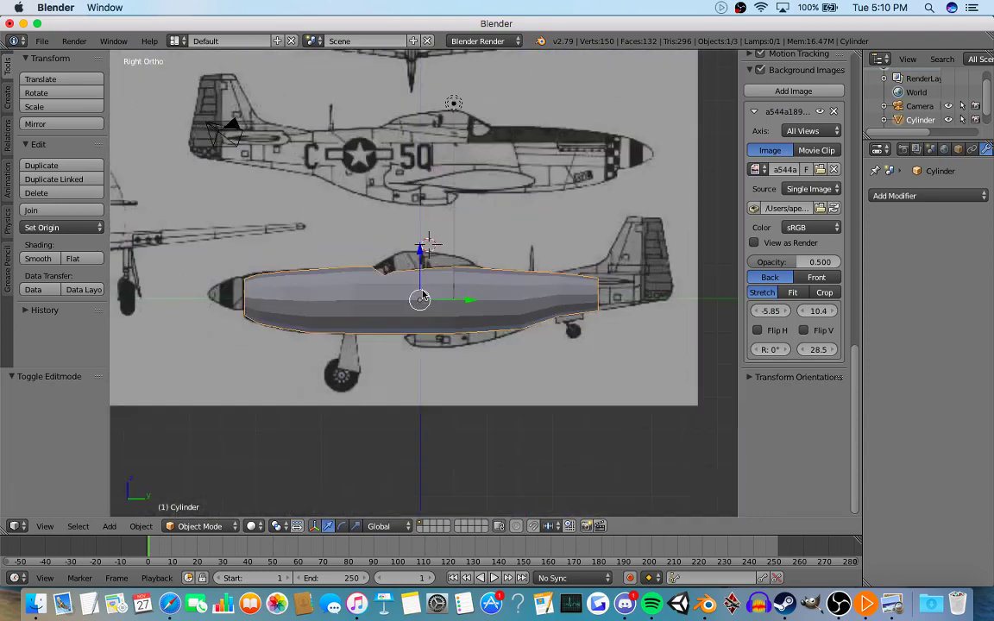
Deselect the fuselage, add a cube at the blueprint's tail fin, and scale it to about 0.057.
key("a")
scroll(565, 257, "up", 6)
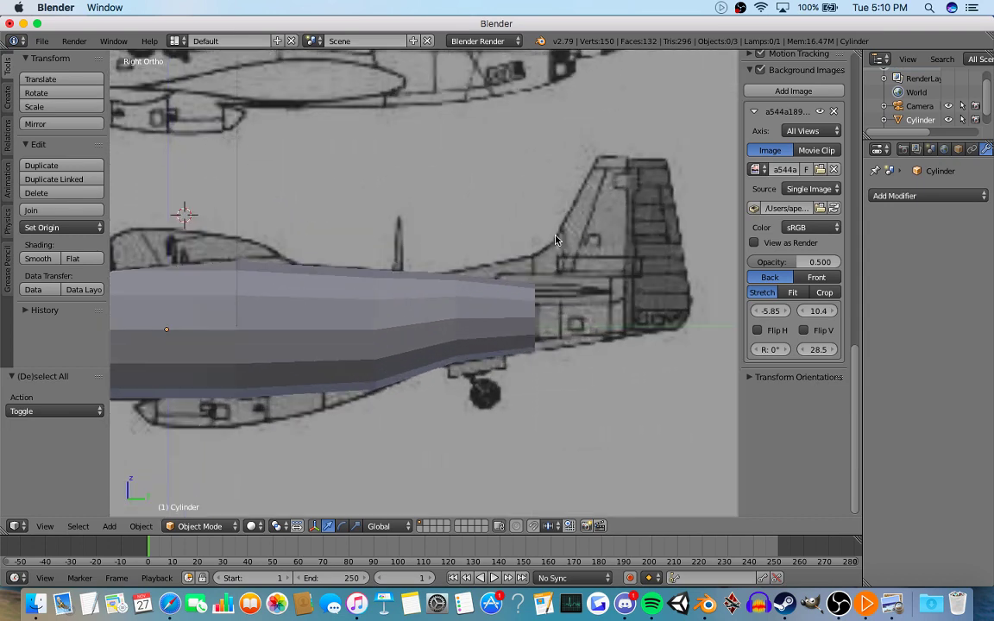
key("shift+a")
mouse_move(414, 242)
left_click(458, 250)
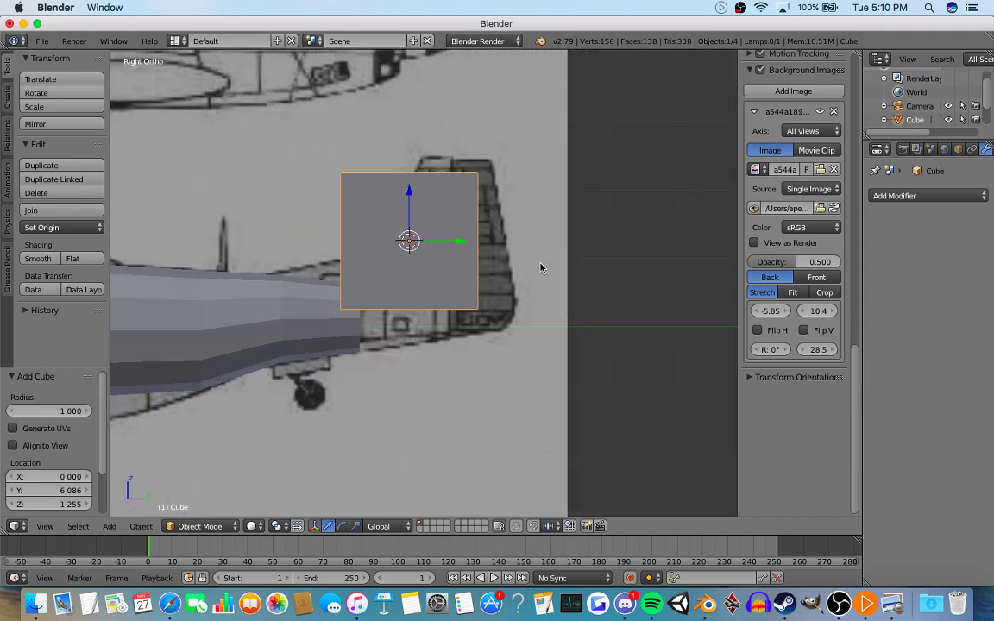
key("s")
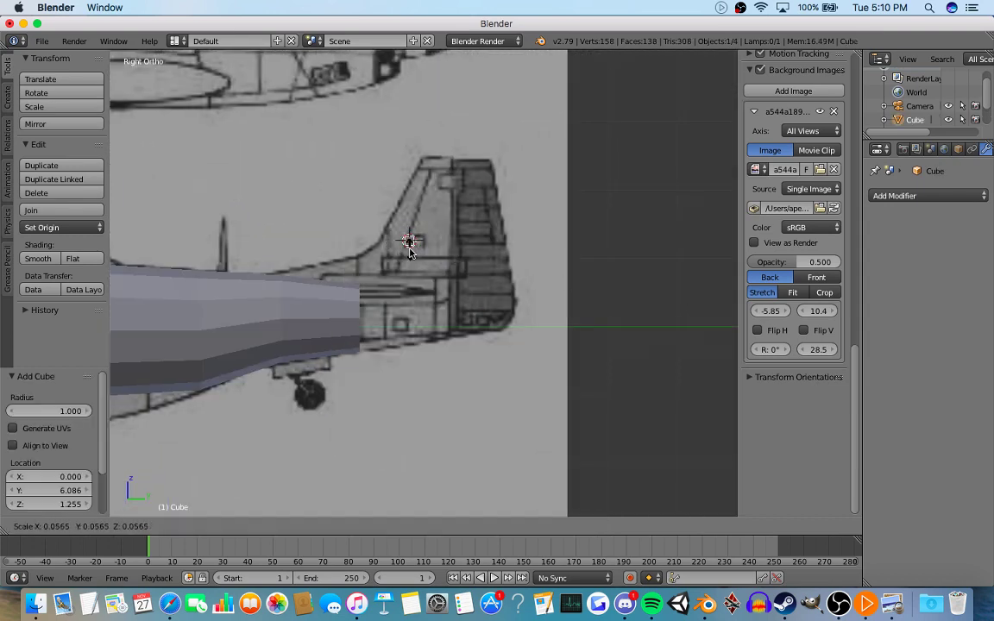
left_click(410, 250)
In Edit Mode, move the small cube's side, bottom and top faces outward to form a block enclosing the blueprint's tail fin.
key("Tab")
scroll(402, 233, "up", 2)
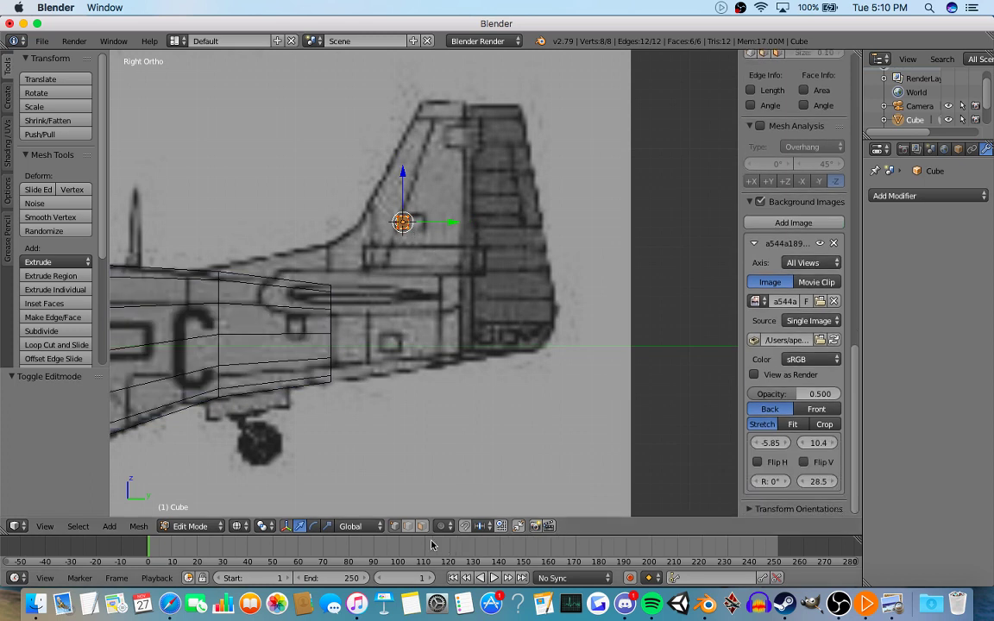
left_click_drag(403, 200, 414, 249)
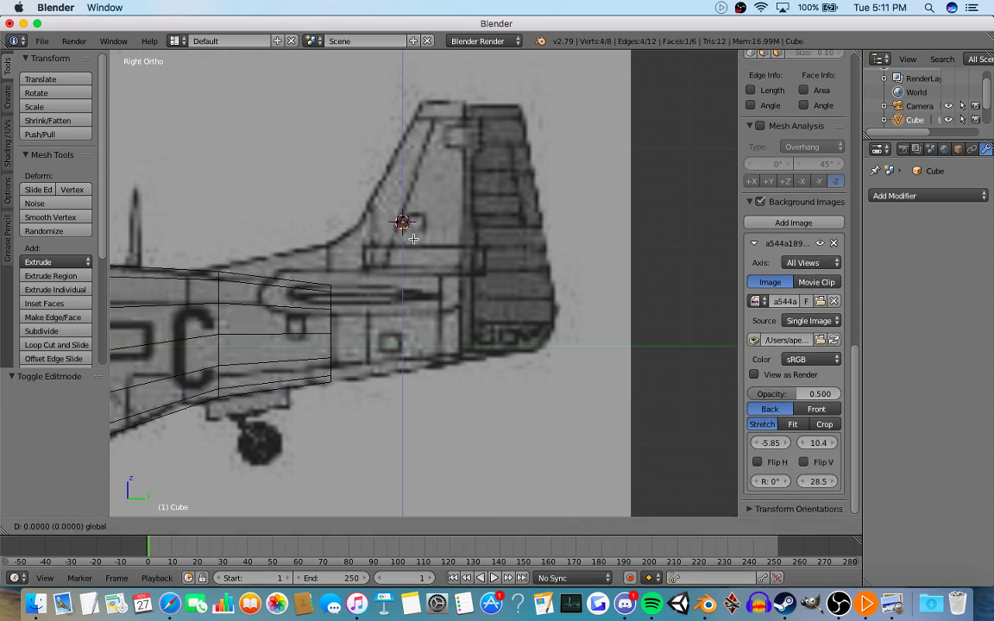
left_click_drag(411, 321, 411, 322)
key("e")
left_click(589, 318)
right_click(473, 217)
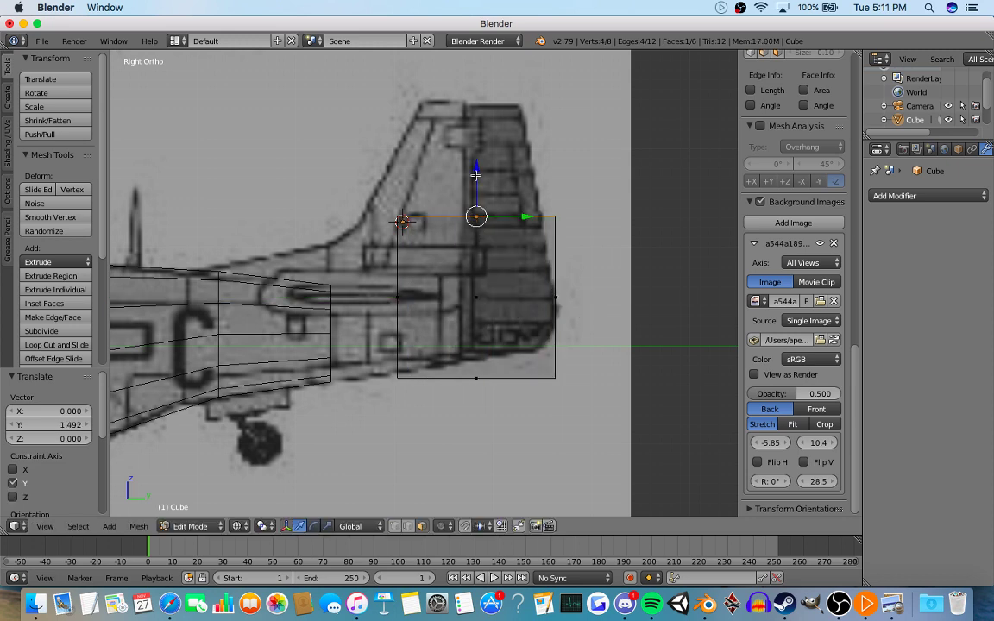
left_click_drag(475, 175, 517, 62)
left_click_drag(443, 240, 250, 241)
scroll(499, 266, "down", 1)
scroll(503, 289, "up", 3)
scroll(557, 297, "down", 4)
middle_click_drag(528, 308, 559, 308, "shift")
Deselect the faces and add seven evenly spaced horizontal loop cuts to the tail fin block.
key("a")
key("ctrl+r")
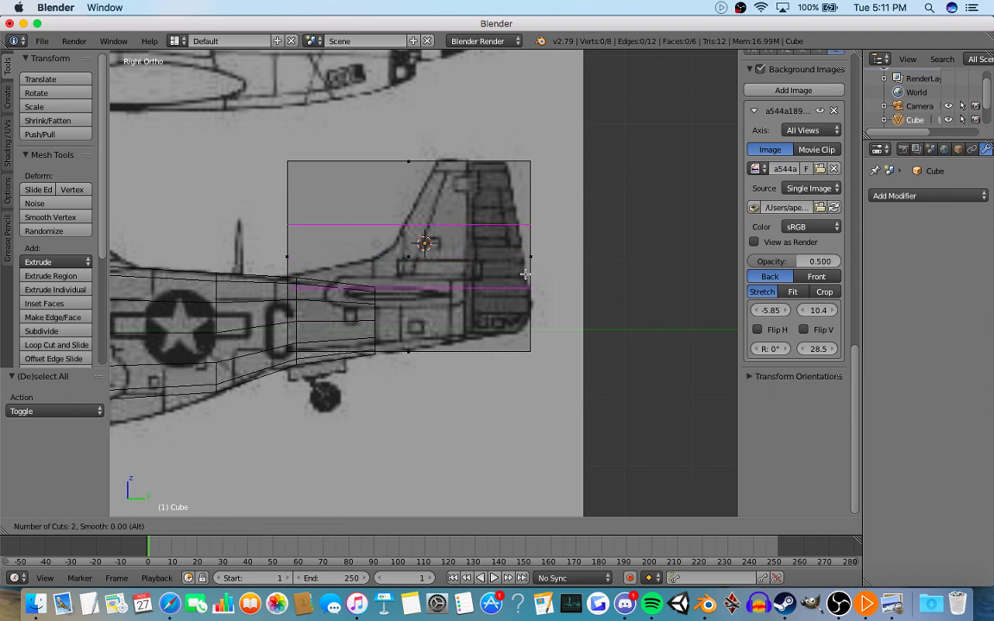
scroll(526, 276, "up", 1)
left_click(527, 275)
right_click(528, 277)
Select the front vertex pair on the fourth cut from the top and move it back along Y to the fin outline.
key("a")
key("x")
key("x")
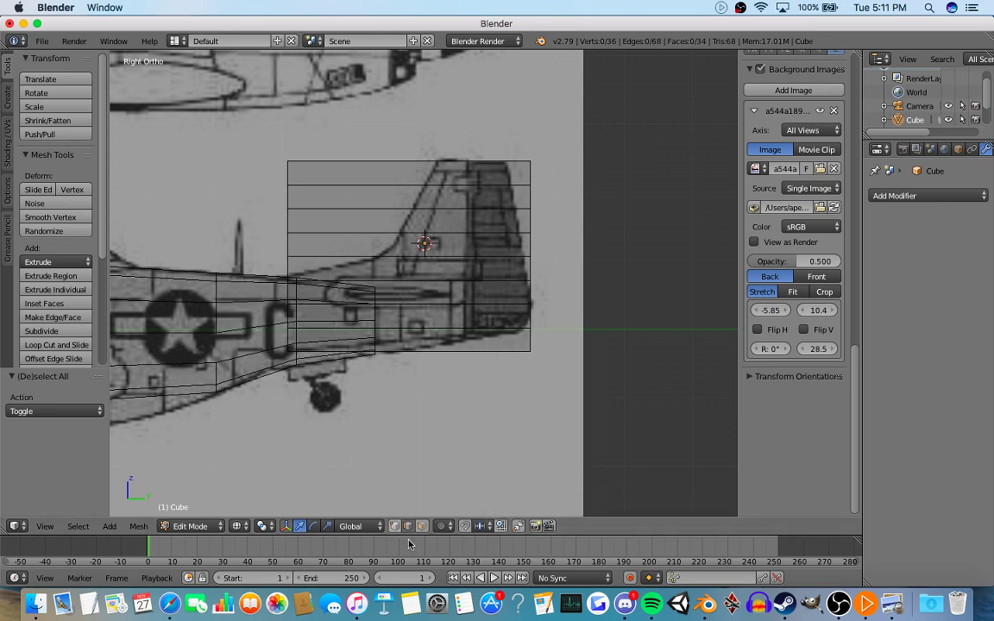
scroll(345, 384, "up", 3)
middle_click_drag(207, 278, 326, 289, "shift")
right_click(302, 250)
key("g")
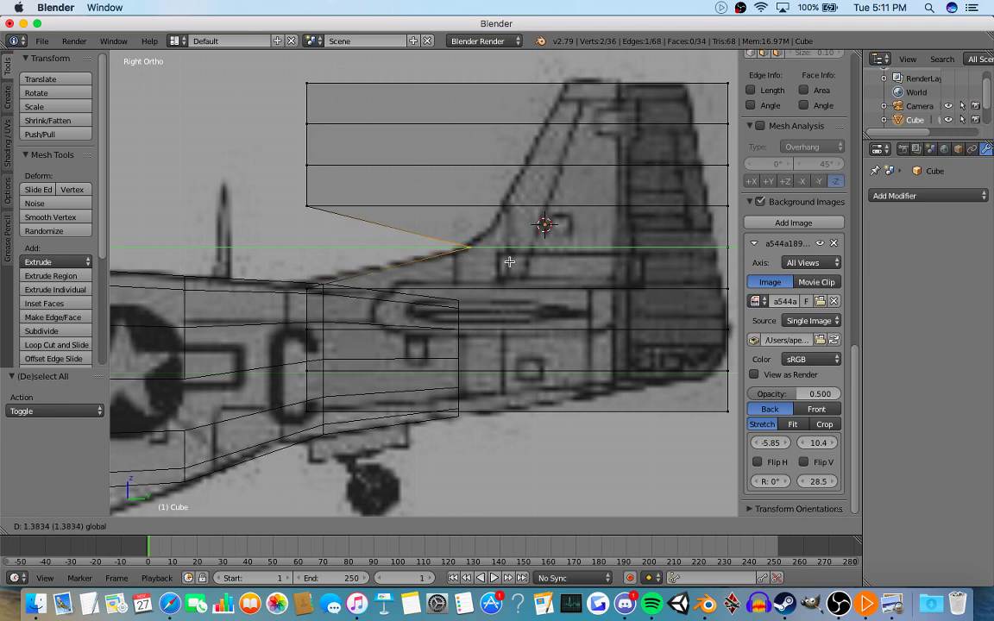
left_click(501, 263)
Move the front vertex pairs of the third and second cuts from the top back along Y to the fin's leading edge.
key("a")
key("b")
left_click_drag(297, 195, 321, 209)
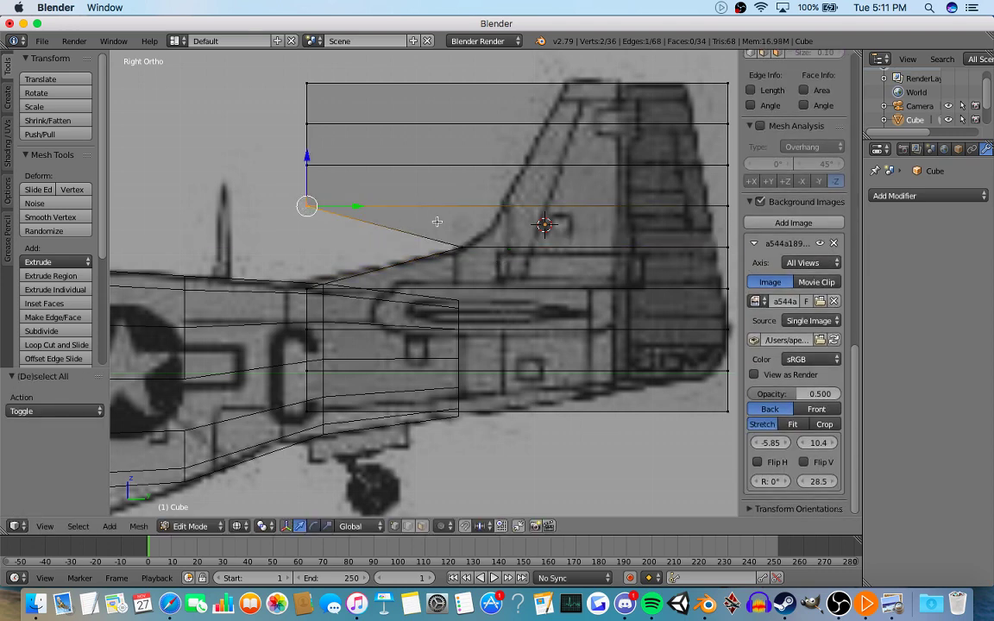
key("g")
key("y")
left_click_drag(548, 231, 543, 228)
key("a")
key("b")
left_click_drag(297, 173, 449, 178)
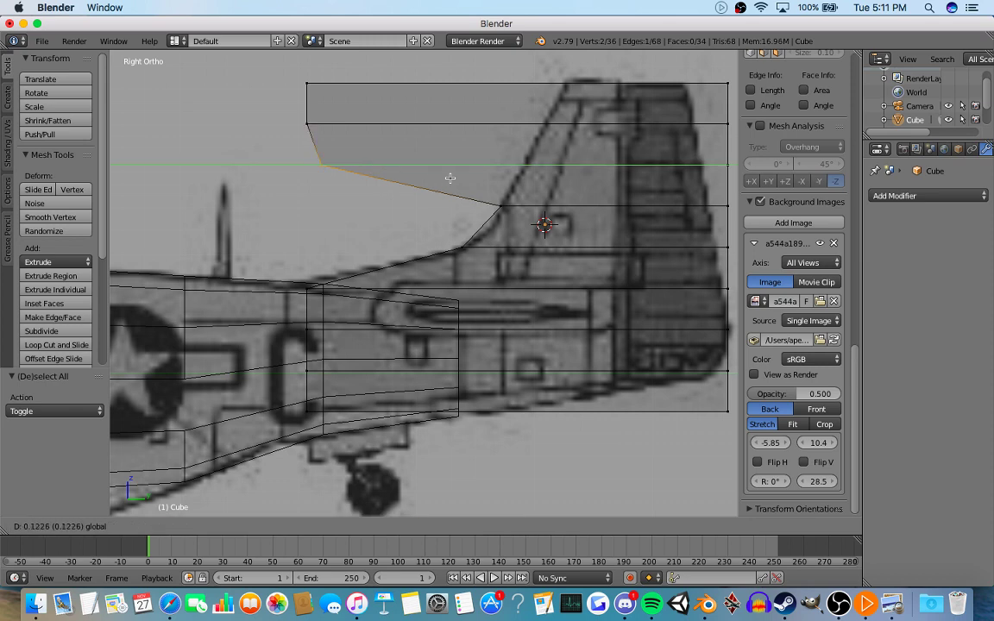
left_click(578, 184)
Move the highest cut's front vertices back along Y to the leading edge, and the block's top front vertices back by 2.189.
right_click(306, 123)
key("g")
key("y")
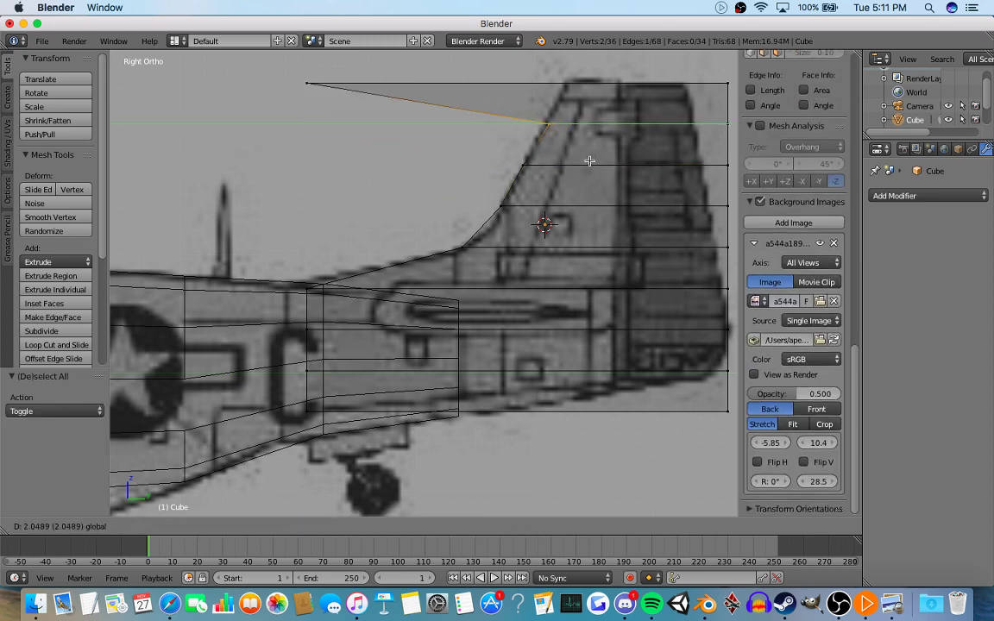
left_click(585, 161)
key("a")
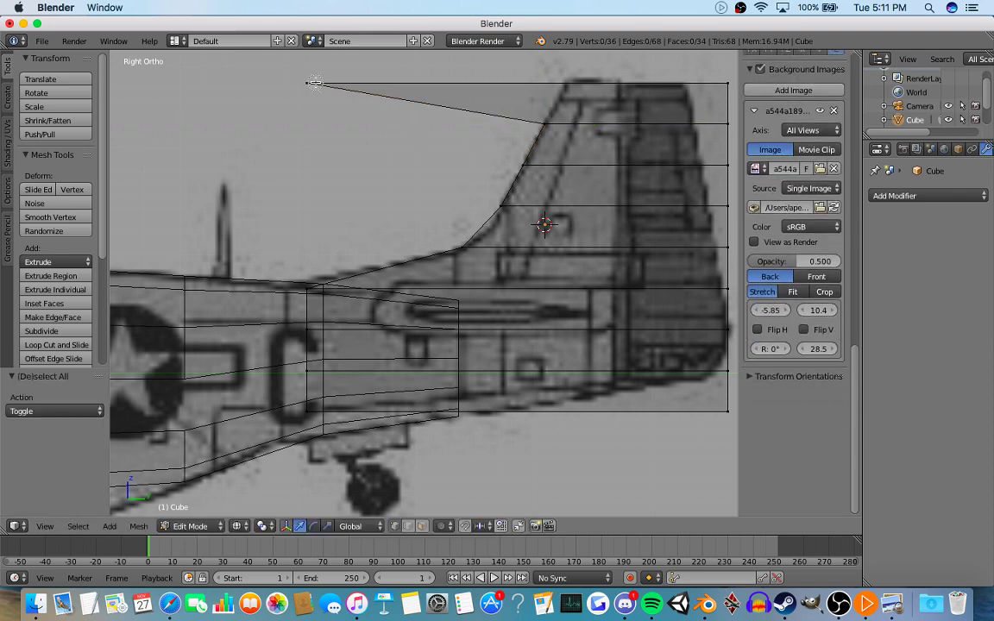
right_click(314, 81)
key("g")
key("y")
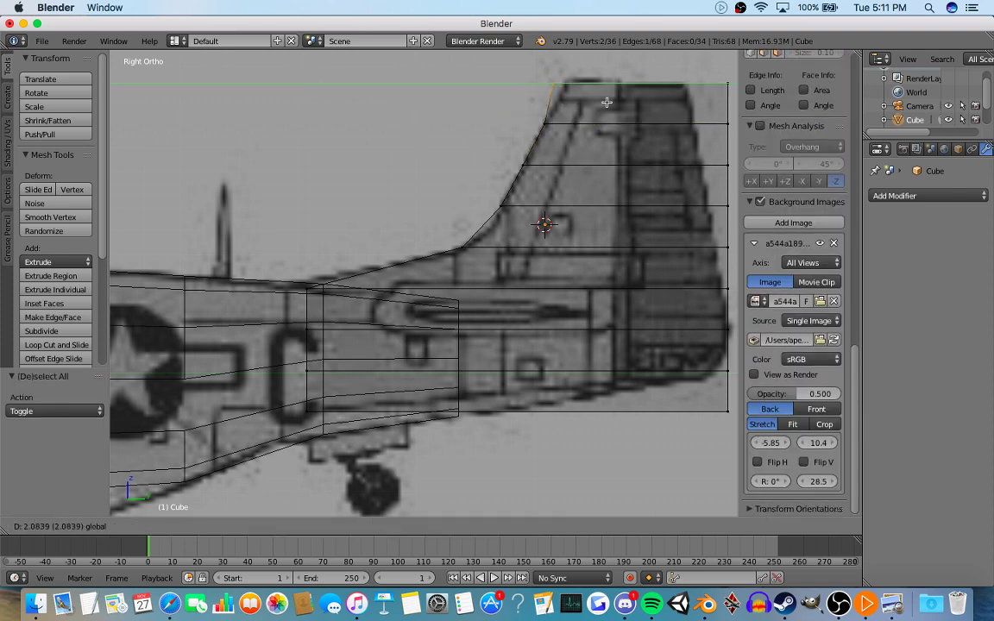
left_click(614, 102)
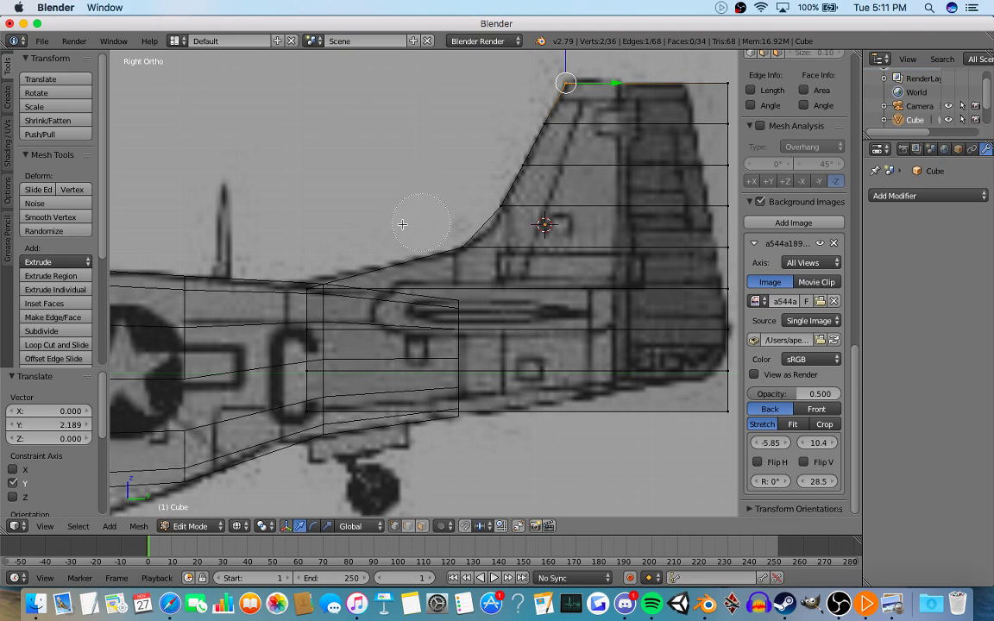
Inspect the tail fin block from an angle with its two top front vertices selected.
middle_click_drag(412, 238, 454, 201)
key("KP_3")
key("a")
middle_click_drag(491, 112, 572, 127)
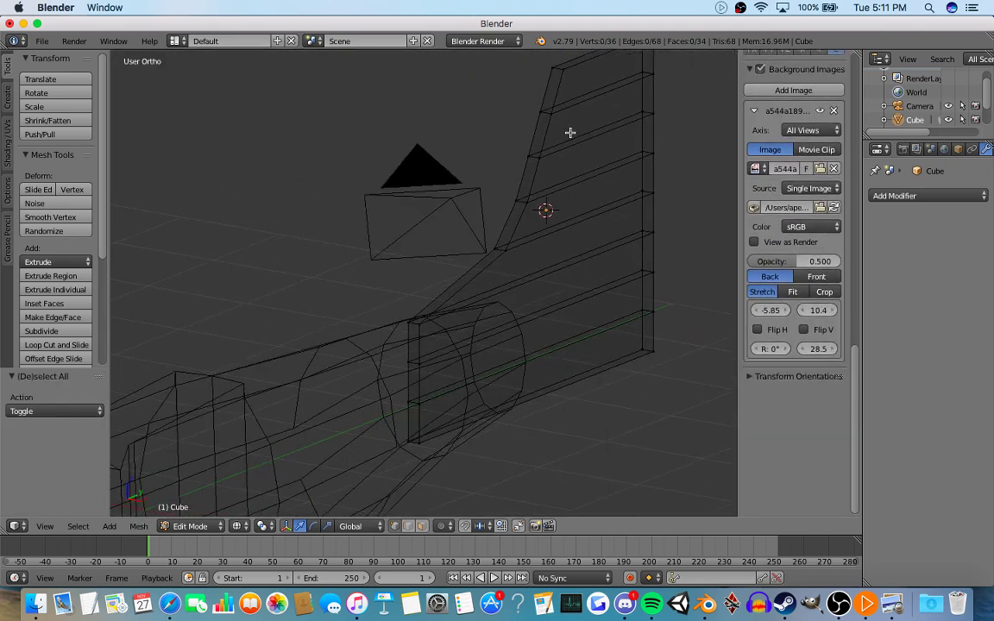
right_click(563, 69)
right_click(557, 69, "shift")
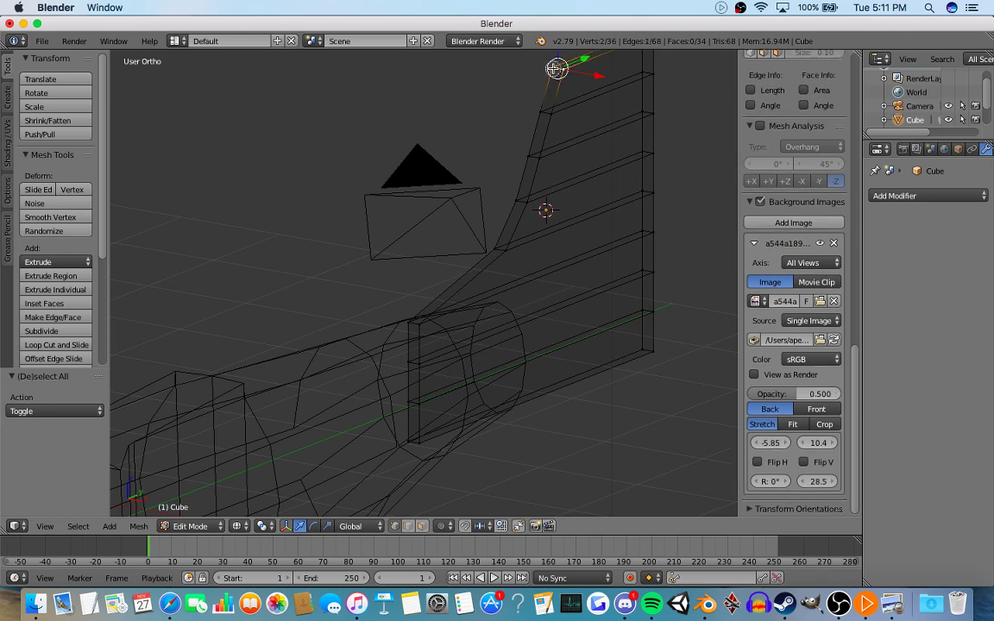
key("KP_3")
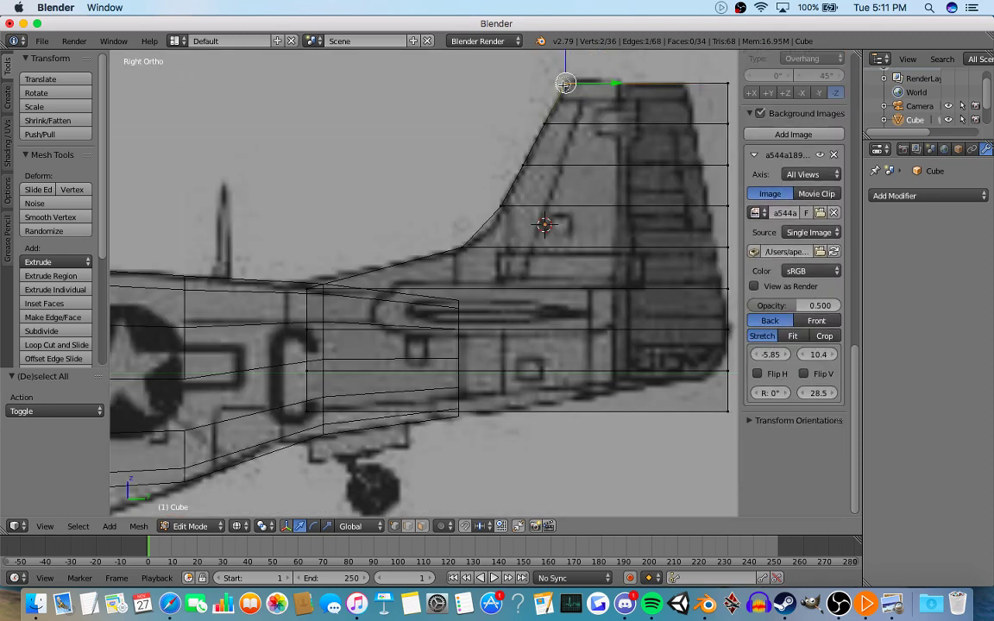
Select the rear vertices of the fin's top edge and five highest cuts and rotate them to the rudder's slope.
middle_click_drag(572, 147, 420, 196, "shift")
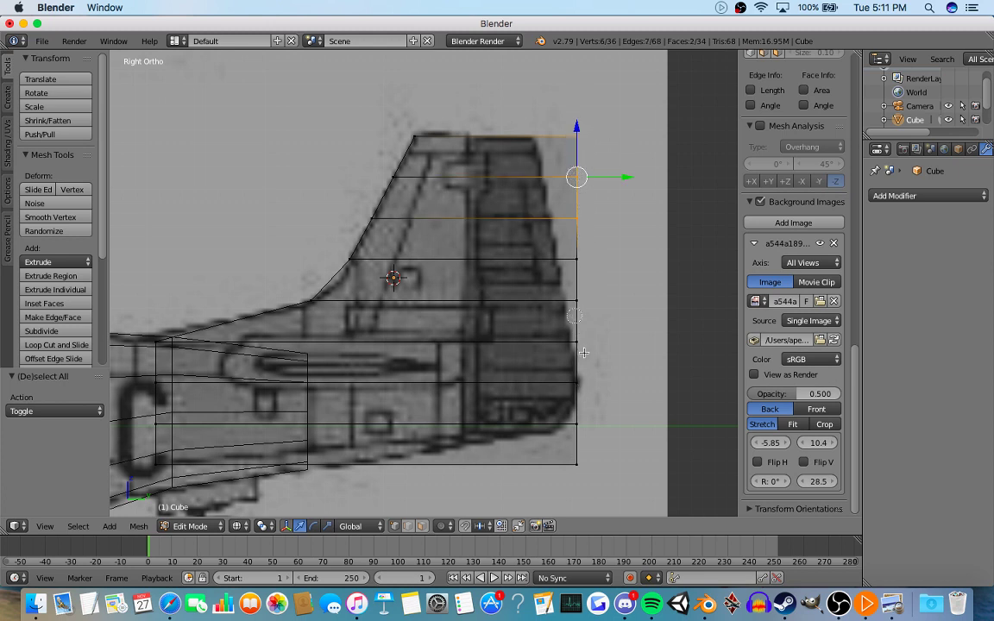
left_click(579, 256)
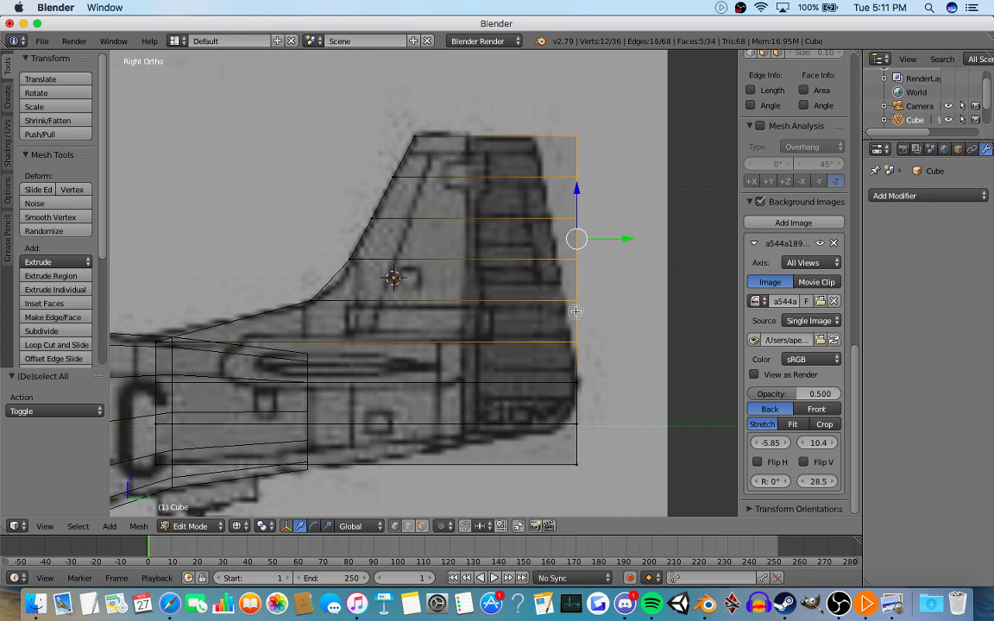
key("r")
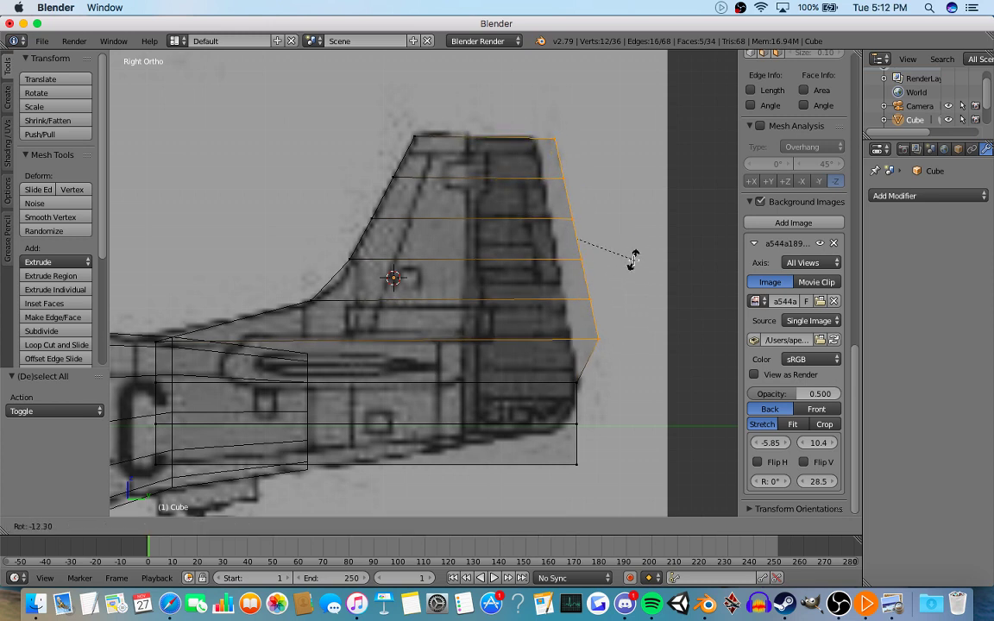
left_click(636, 259)
key("h")
key("alt+h")
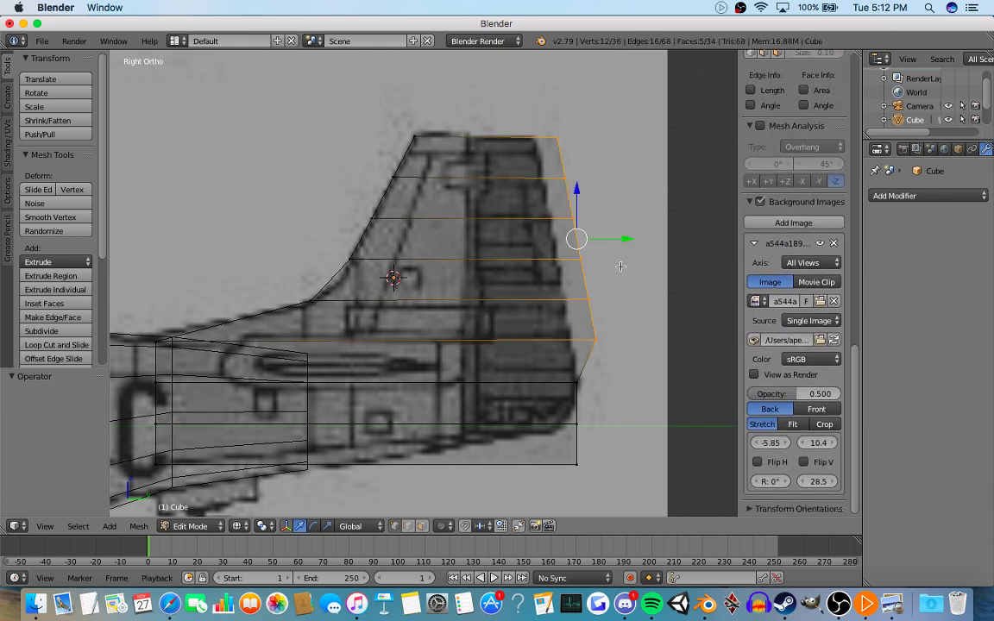
Move the selected rear vertices by -0.187 along Y onto the rudder's trailing edge and deselect them.
key("g")
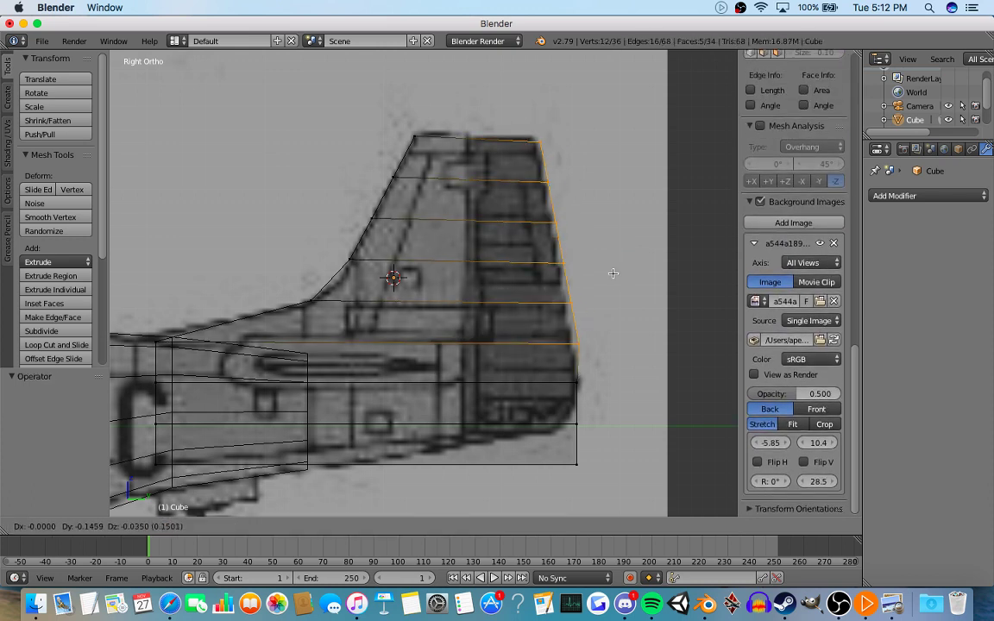
left_click(608, 269)
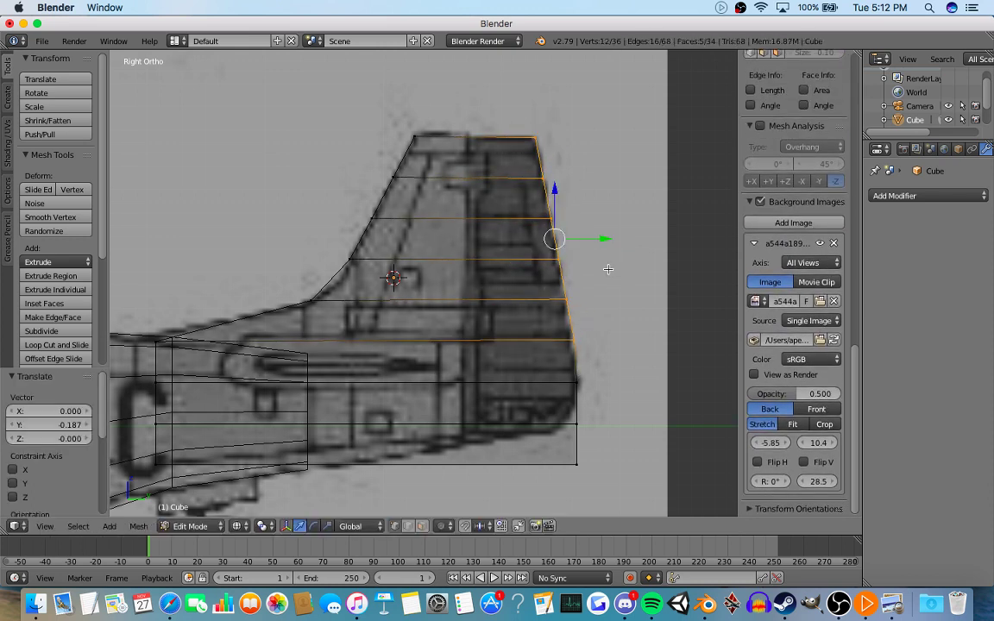
key("s")
left_click(605, 359)
key("a")
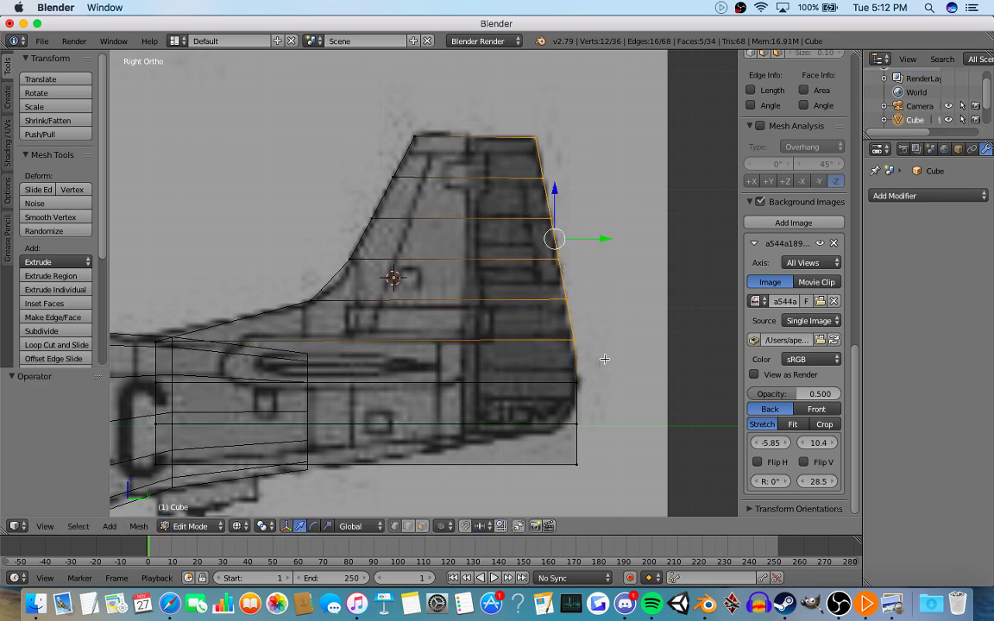
Move the lowest cut's rear vertex pair forward along Y to the rudder's lower corner.
right_click(580, 415)
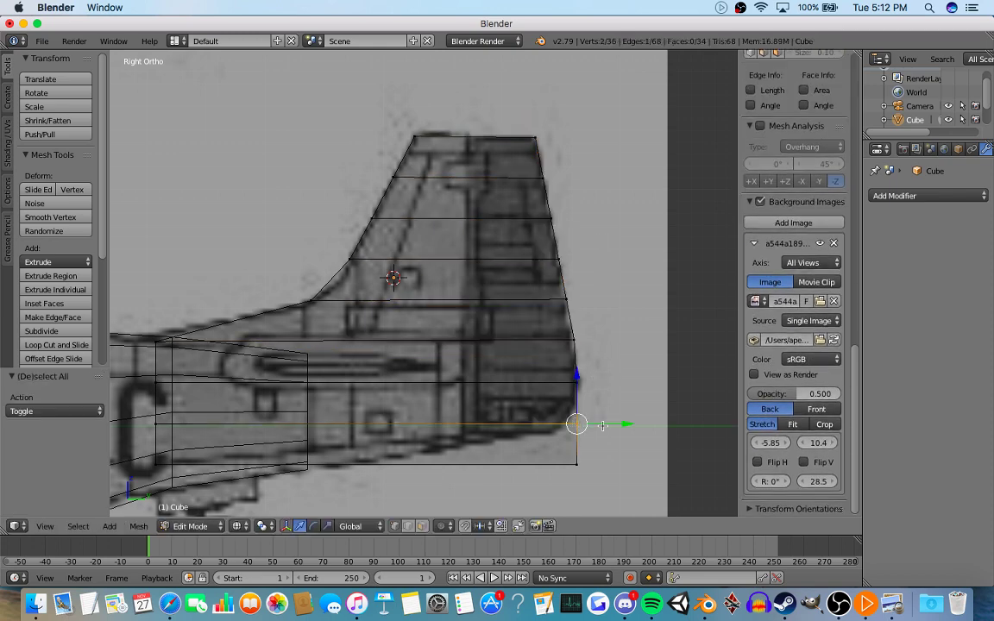
key("g")
key("y")
left_click(576, 466)
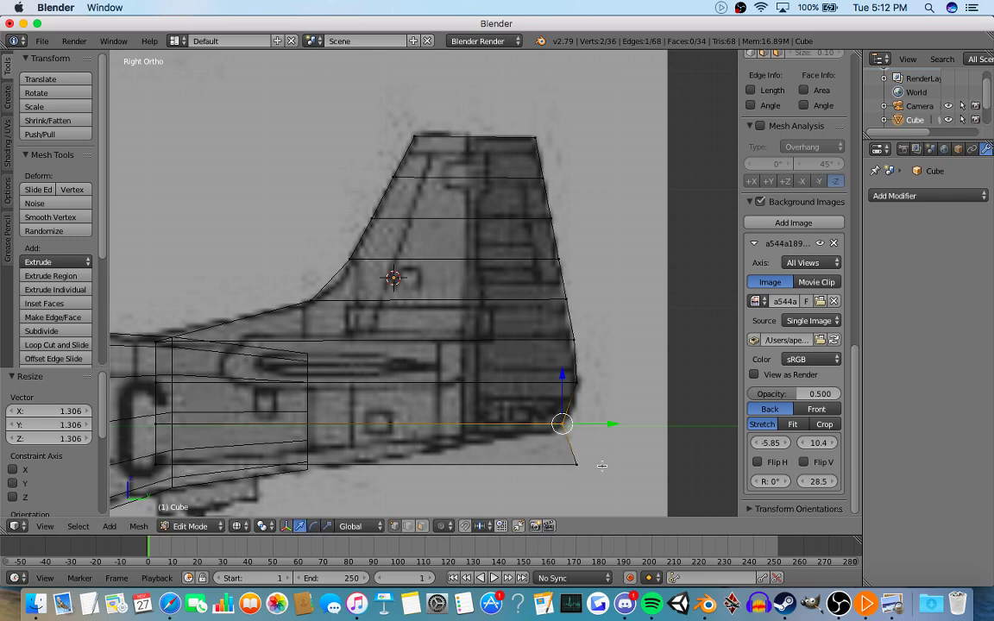
Select the block's bottom rear vertex pair and move it forward along Y to follow the tail's underside.
key("a")
right_click(574, 452)
key("g")
key("y")
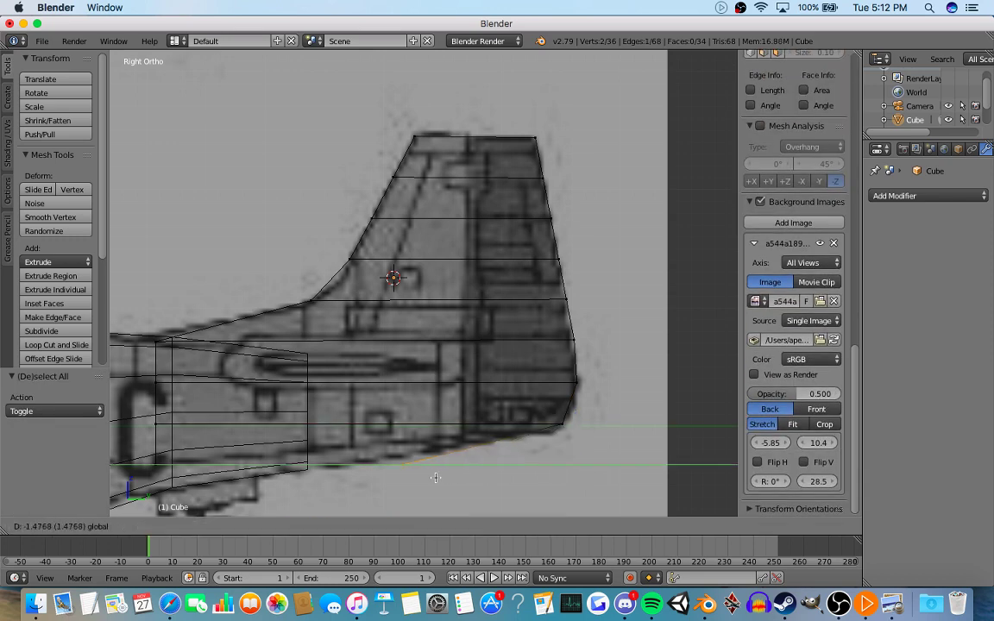
left_click(410, 477)
Check the tail fin's shape against the blueprint in solid and wireframe display, and examine the belly area.
key("Tab")
scroll(411, 465, "down", 5)
middle_click_drag(395, 321, 416, 337)
key("KP_3")
scroll(242, 360, "up", 10)
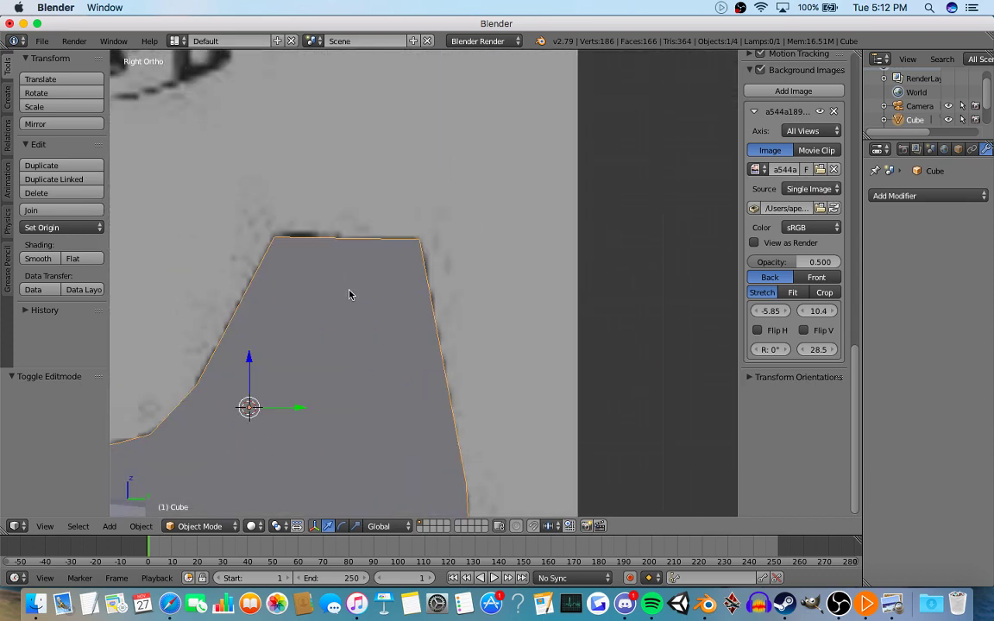
key("z")
key("z")
key("Tab")
key("z")
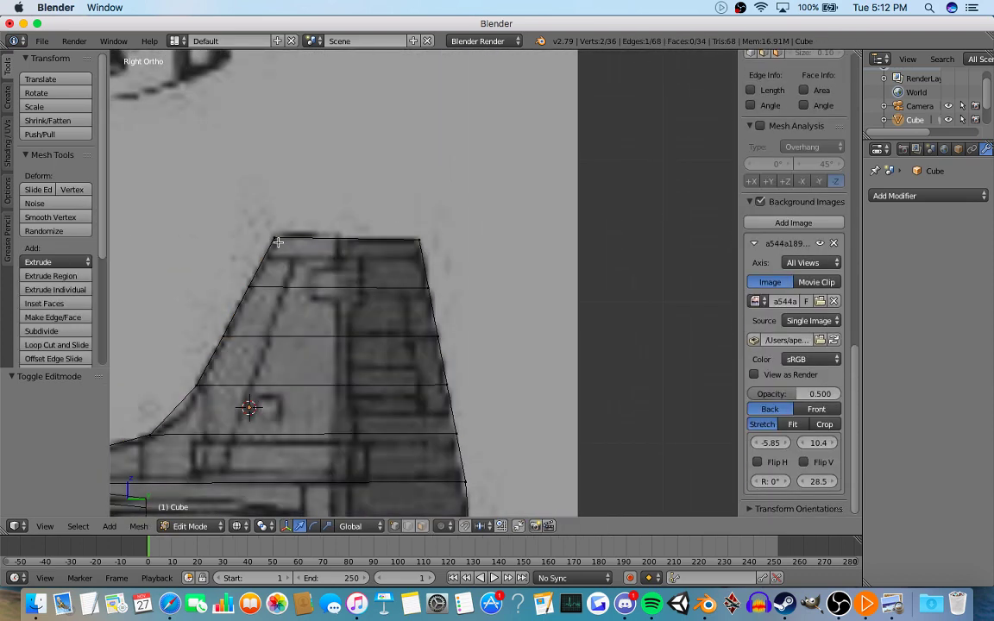
scroll(249, 273, "down", 8)
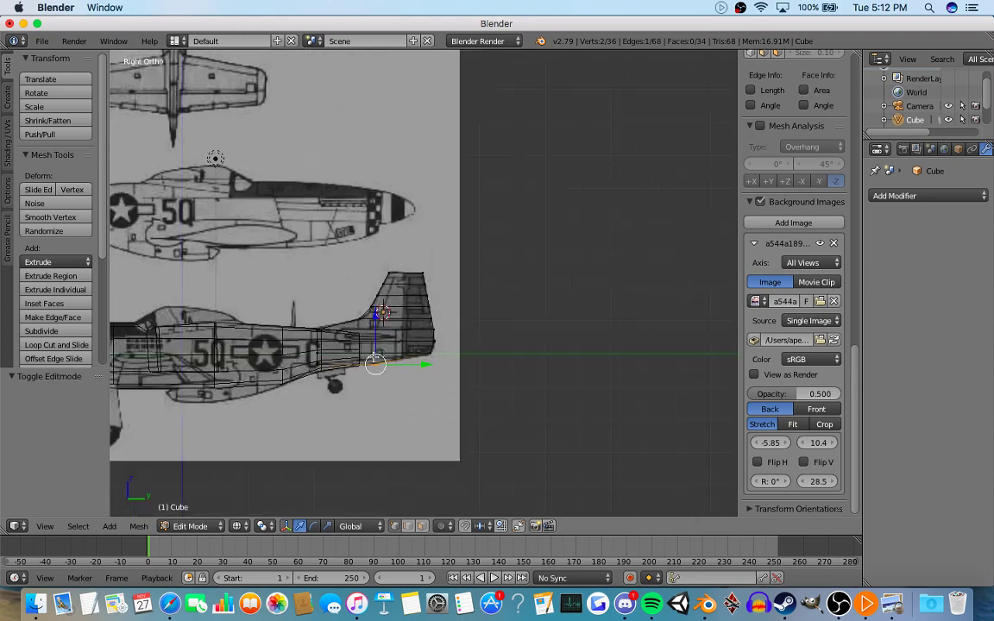
scroll(255, 336, "up", 5)
scroll(557, 279, "up", 2)
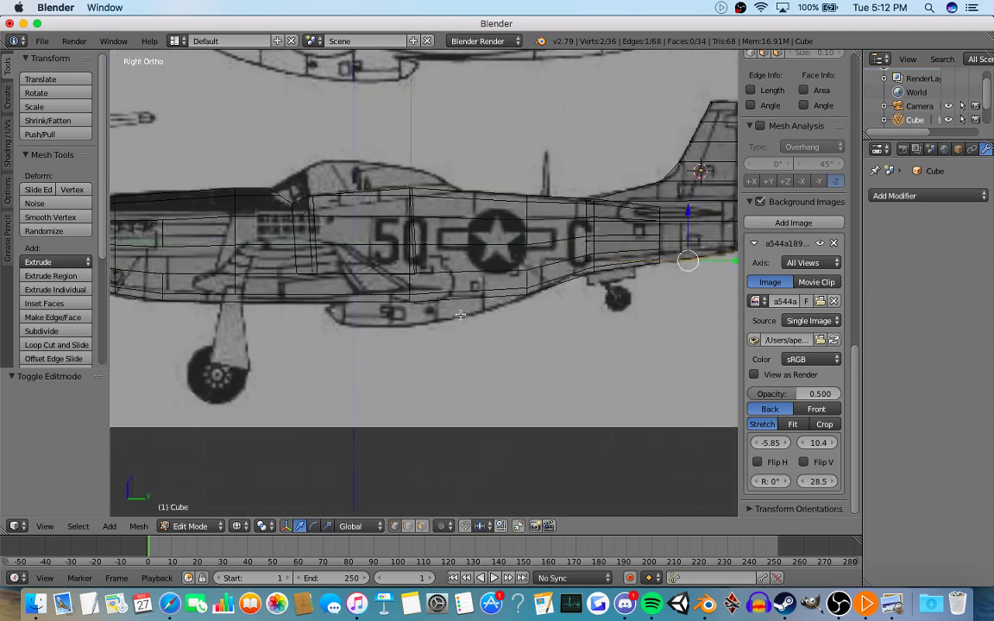
scroll(459, 314, "up", 4)
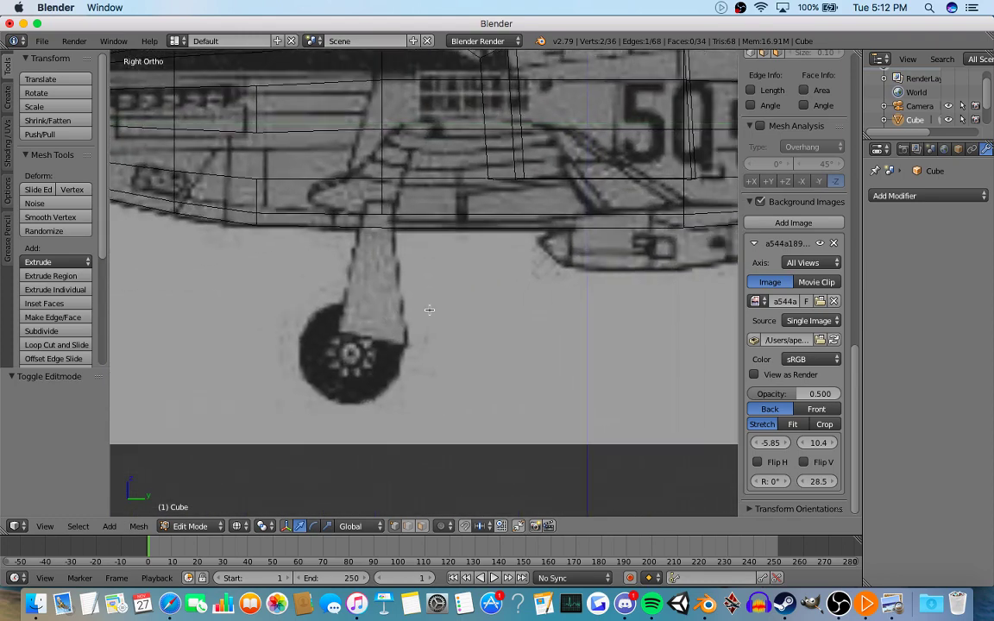
scroll(431, 310, "down", 4)
Deselect the fin's vertices, switch to solid display and bring the belly scoop area into place for adding a part.
key("a")
middle_click_drag(630, 258, 440, 313, "shift")
key("a")
key("a")
key("z")
middle_click_drag(346, 329, 431, 310, "shift")
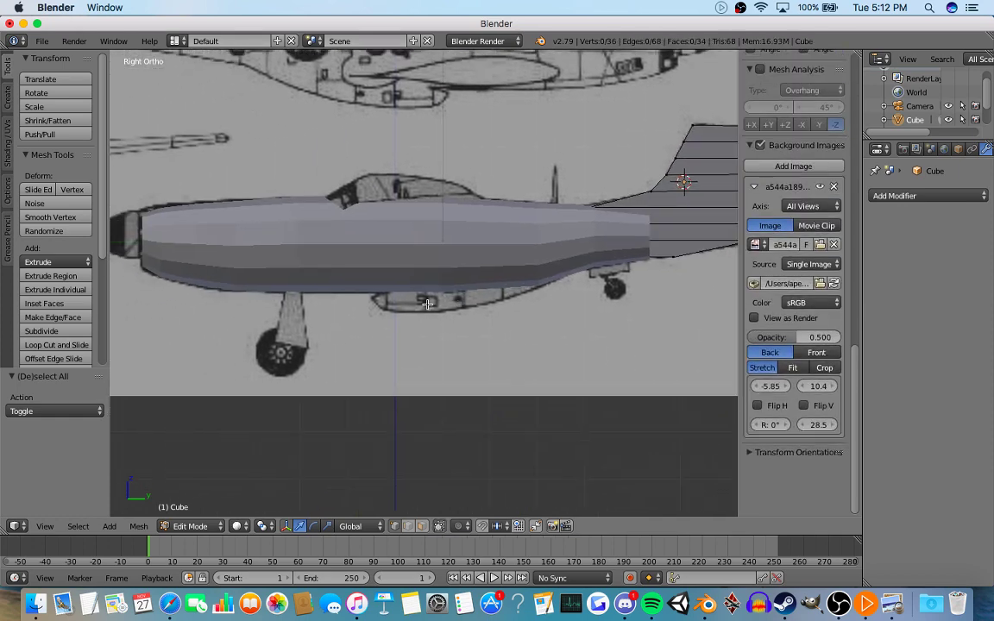
Add a cylinder with 8 vertices at the belly scoop inside the fin mesh.
key("shift+a")
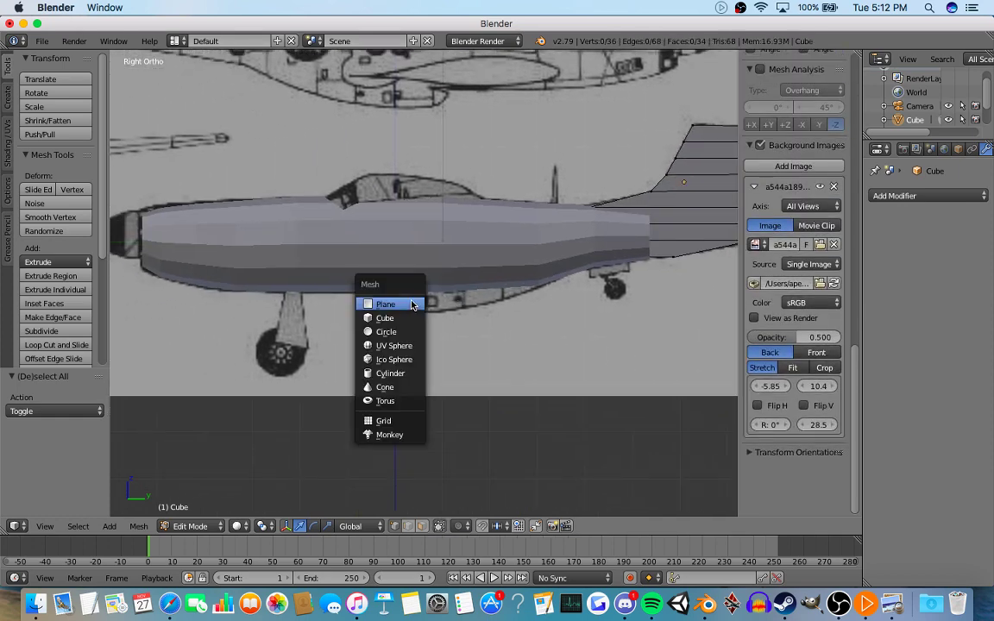
left_click(413, 374)
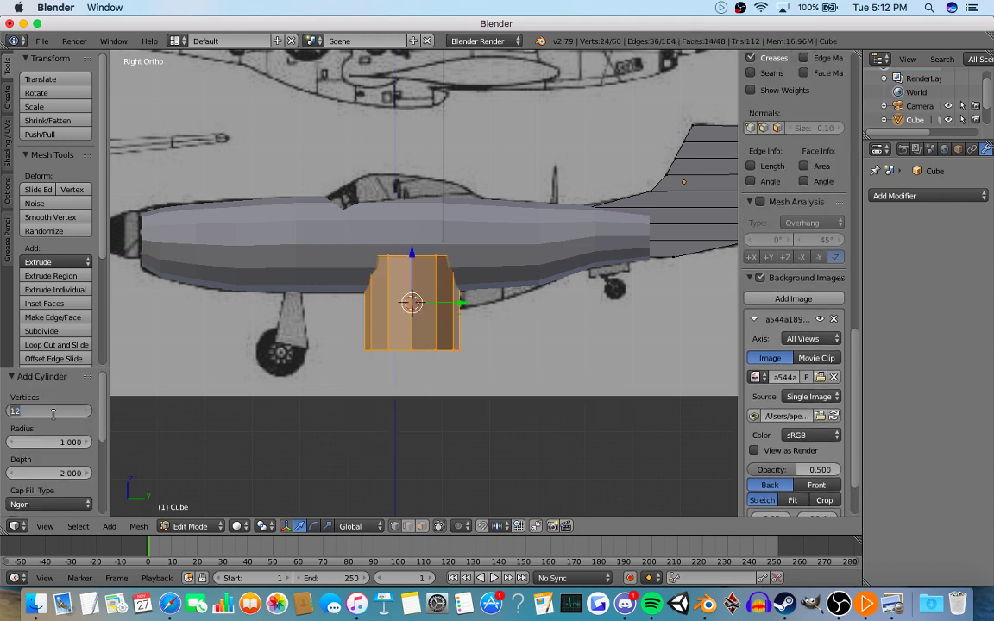
type("8")
key("Return")
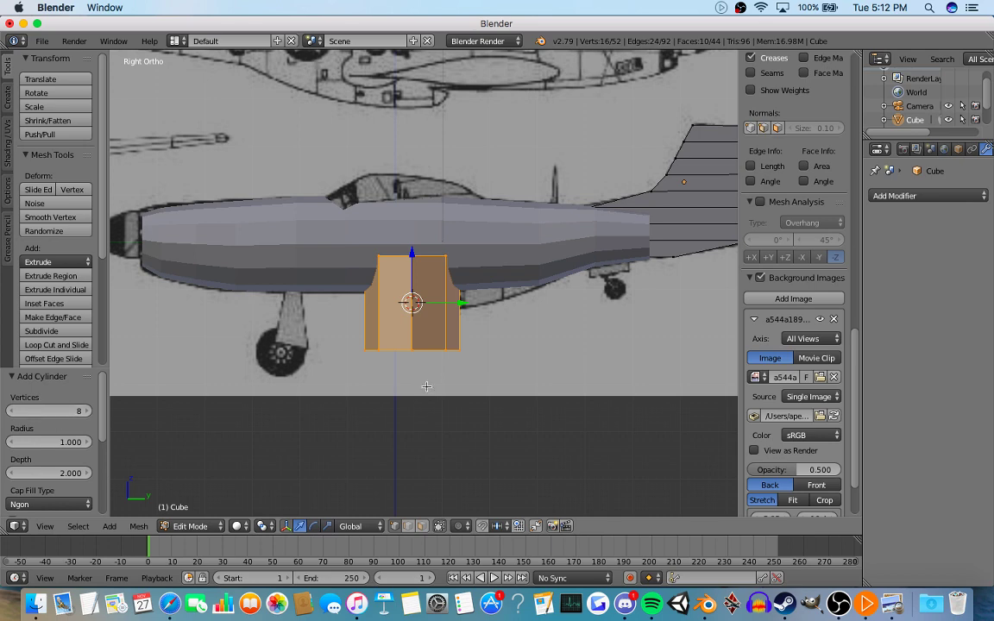
Rotate the cylinder by 90°, scale it down to the belly scoop's height and leave edit mode.
type("r90")
key("Return")
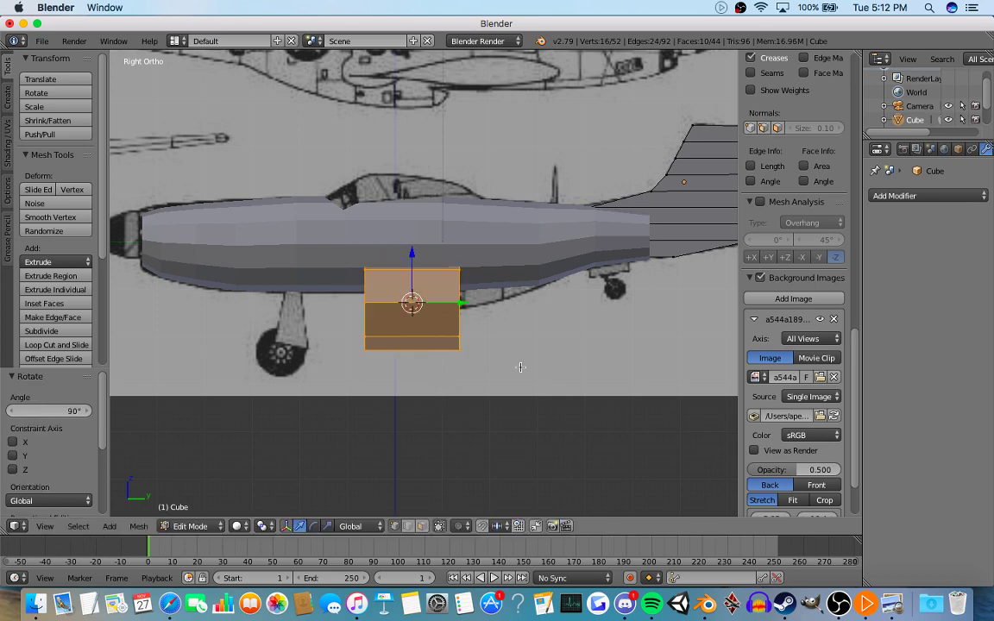
key("s")
left_click(440, 345)
key("Tab")
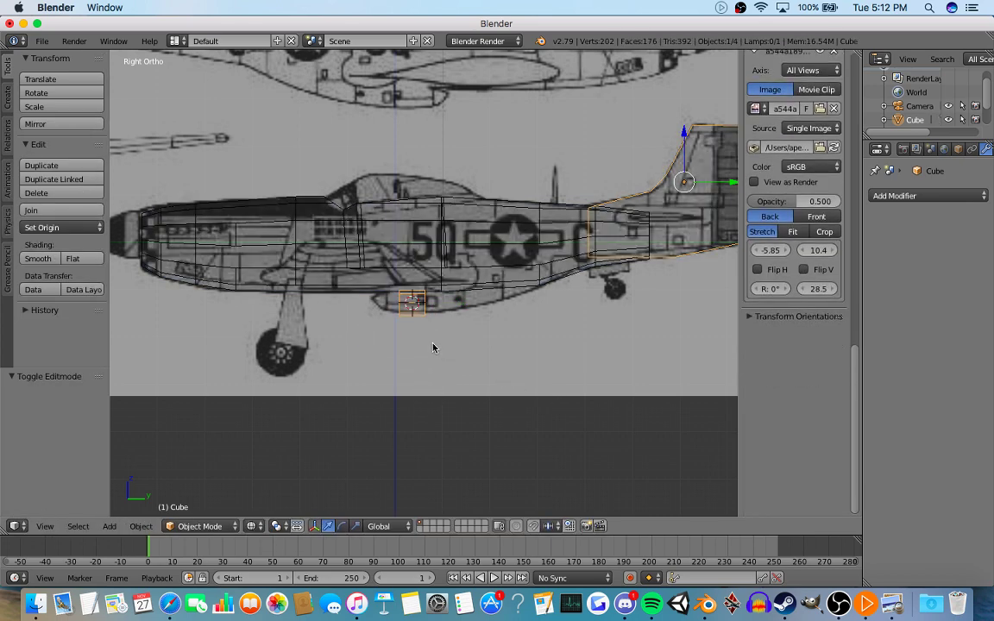
Undo the cylinder's addition to the fin mesh while restoring the fin's shaped outline.
scroll(434, 350, "up", 5)
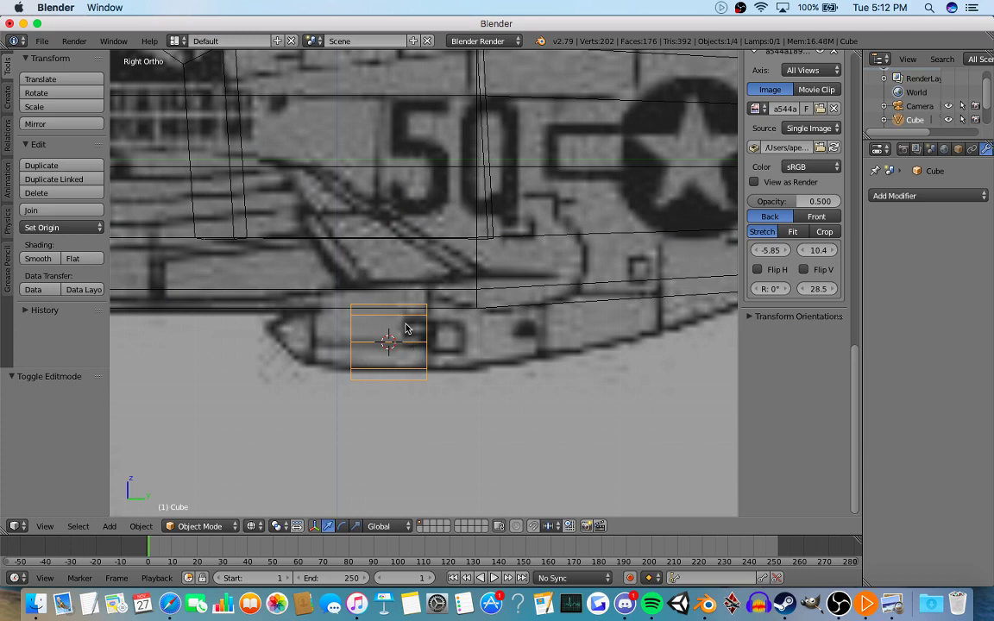
scroll(408, 326, "down", 5)
key("a")
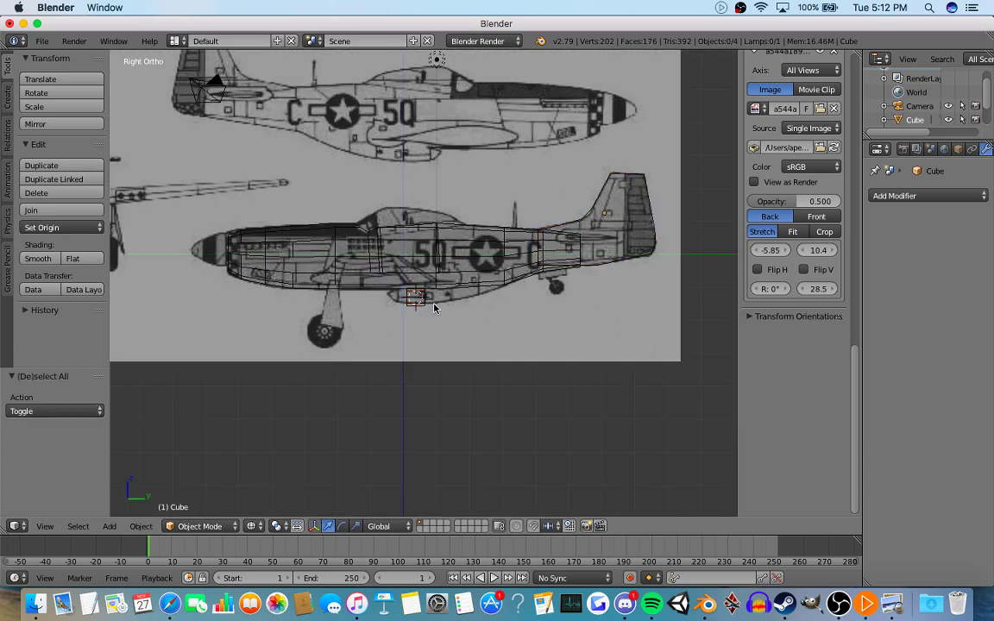
scroll(422, 306, "up", 4)
scroll(458, 315, "down", 4)
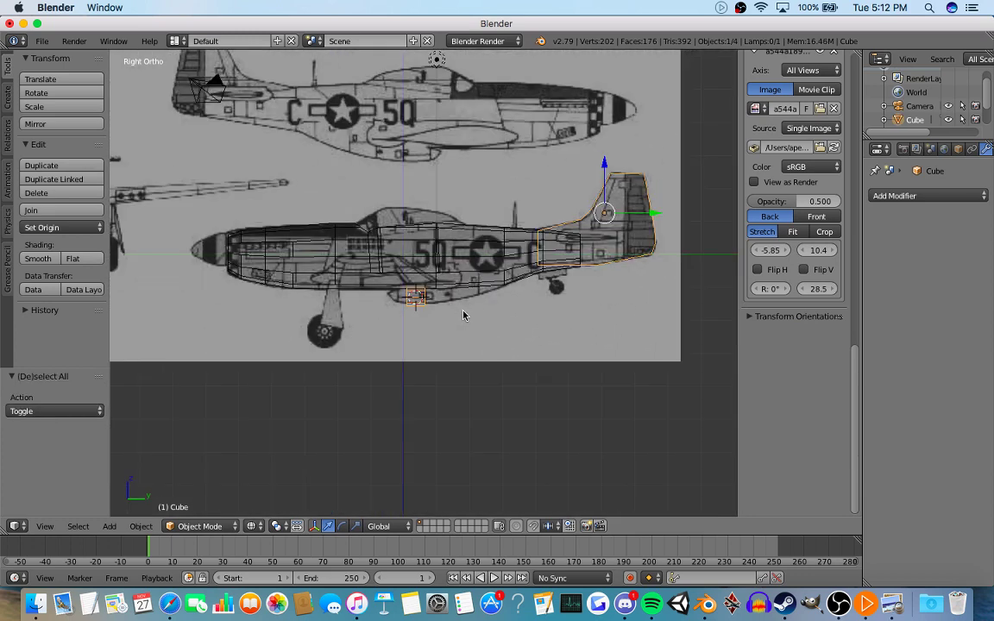
key("ctrl+z")
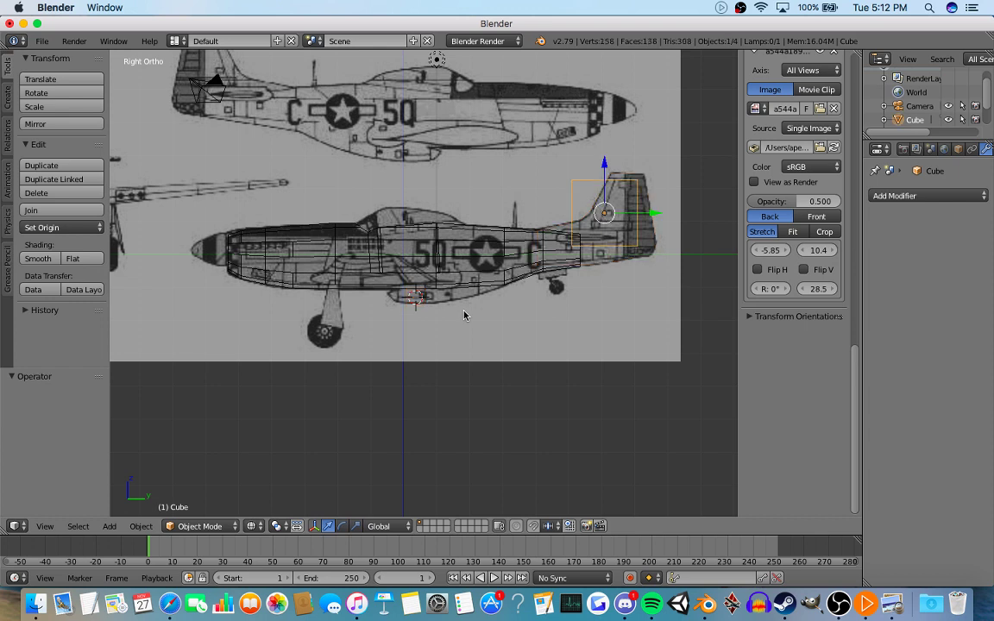
left_click(26, 311)
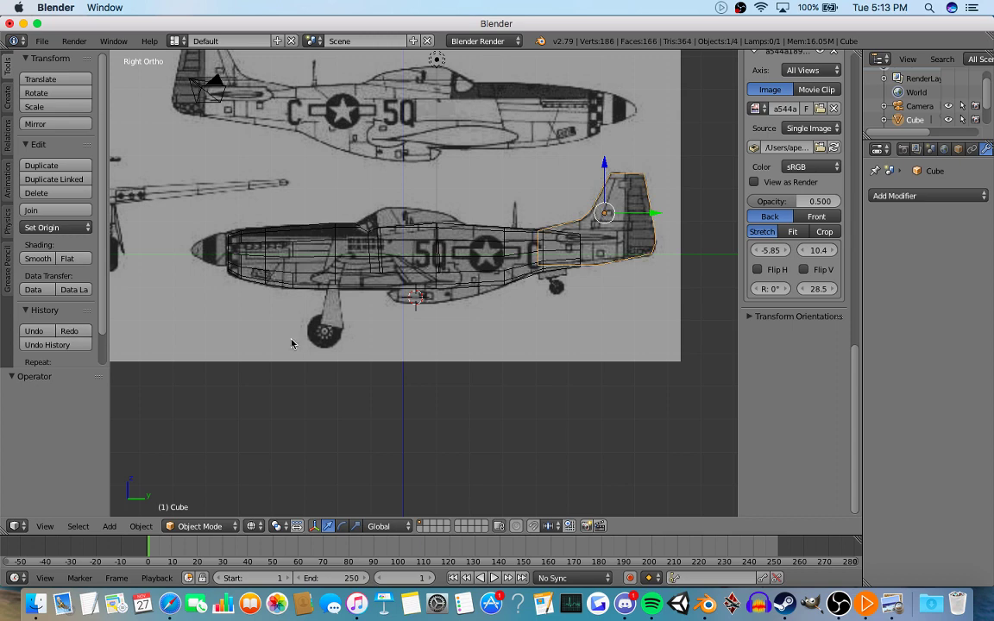
Deselect everything and add an 8-vertex cylinder as a separate object at the belly scoop.
key("a")
key("shift+a")
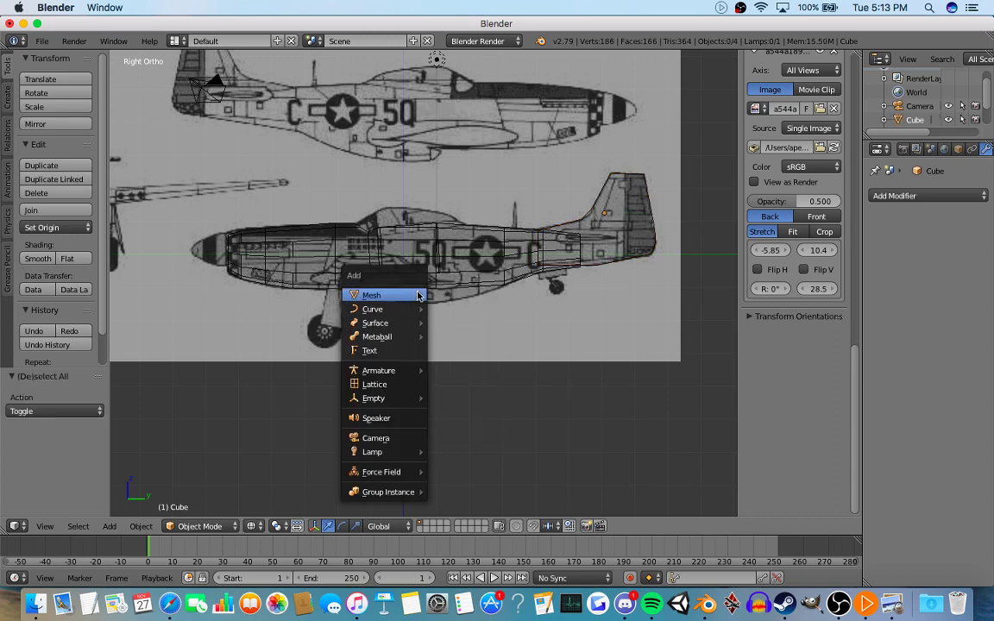
mouse_move(416, 296)
left_click(461, 366)
Rotate the new cylinder by 90° and scale it uniformly to about 0.33 to match the belly scoop's height.
scroll(461, 369, "up", 5)
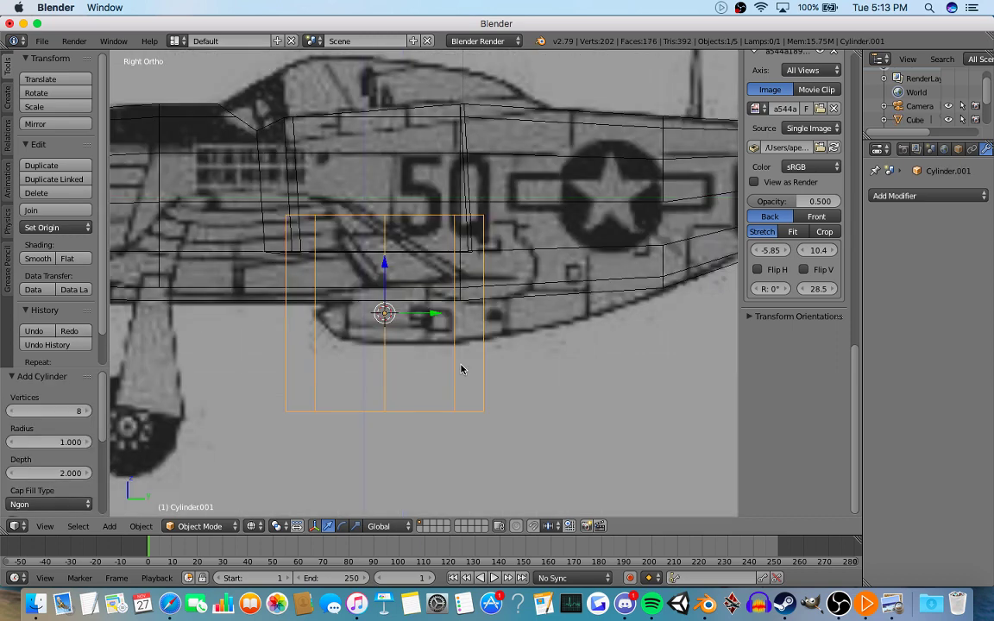
scroll(460, 369, "up", 1)
type("r90")
key("Return")
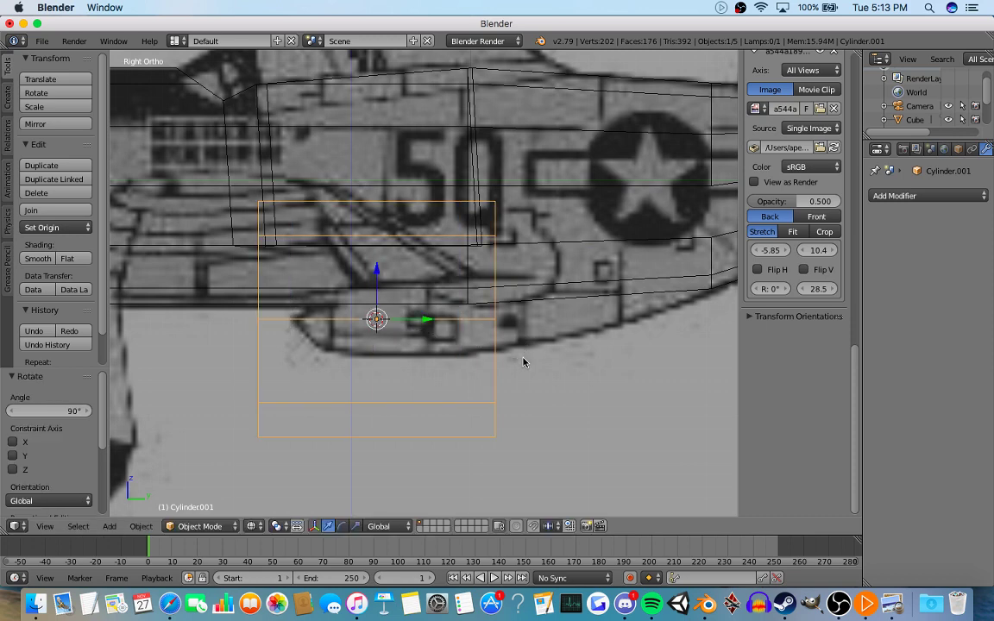
key("s")
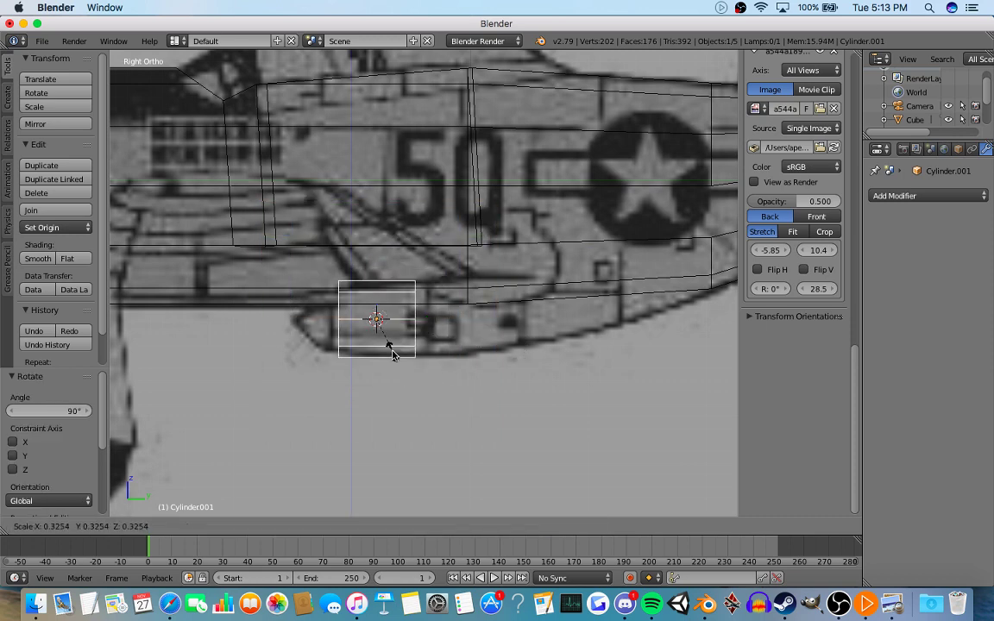
left_click(392, 355)
Enter edit mode on the cylinder in solid display and widen its mesh along X by about 1.6.
key("Tab")
key("z")
middle_click_drag(368, 328, 546, 330)
key("s")
key("x")
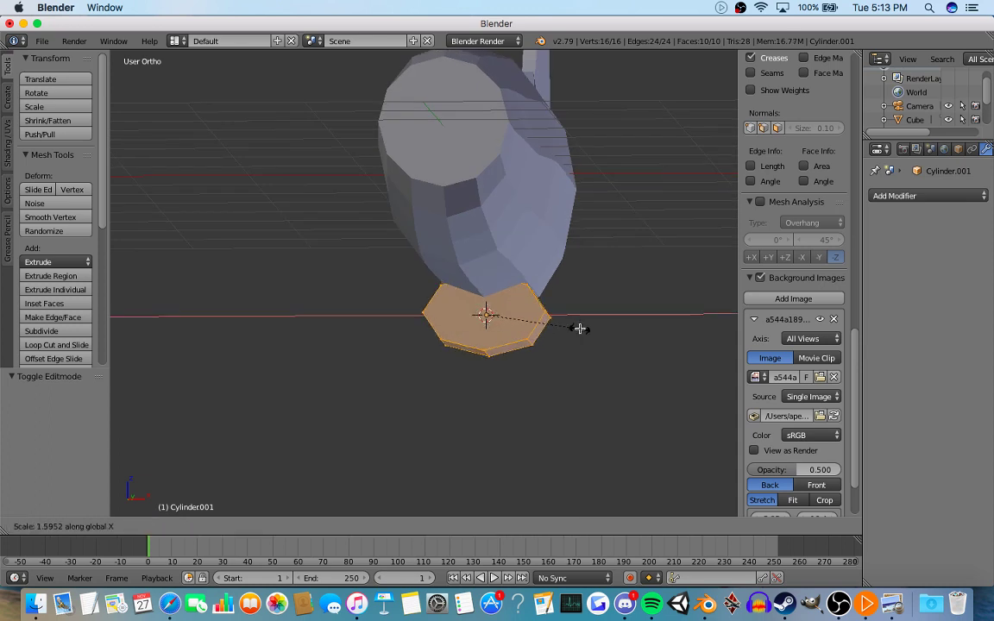
left_click(579, 328)
Move the cylinder's mesh up along Z into the fuselage's underside and return to editing it in wireframe side view.
mouse_move(484, 301)
middle_mouse_down()
mouse_move(510, 277)
mouse_move(506, 291)
mouse_move(457, 293)
middle_mouse_up()
key("g")
key("z")
left_click(479, 306)
key("KP_3")
key("Tab")
key("z")
key("Tab")
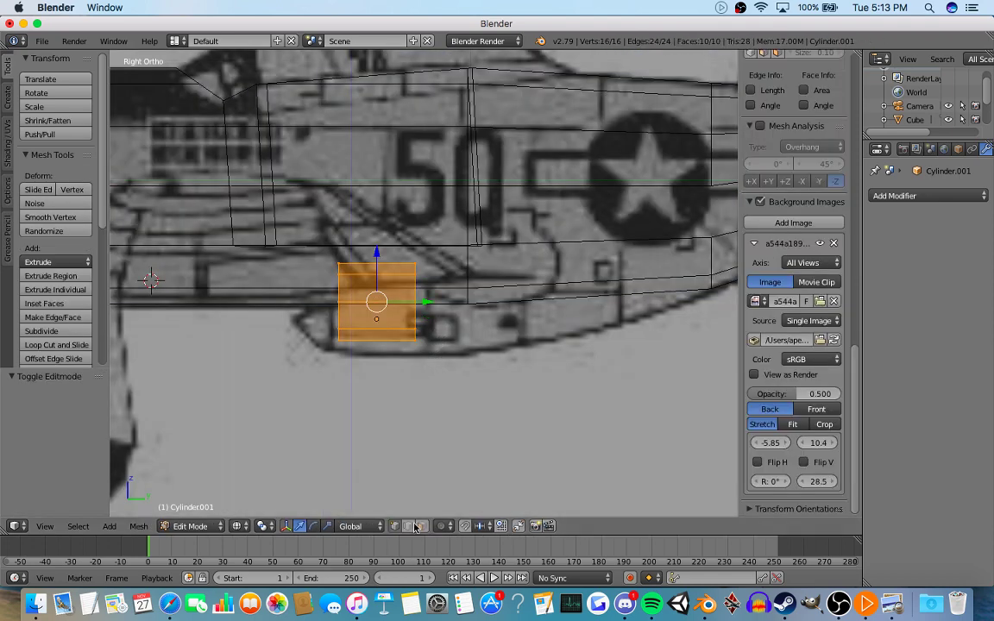
Extrude the cylinder's rear face backward by about 0.92, raise it slightly and scale it to about 0.89 along the scoop's outline.
right_click(415, 302)
key("e")
left_click(524, 296)
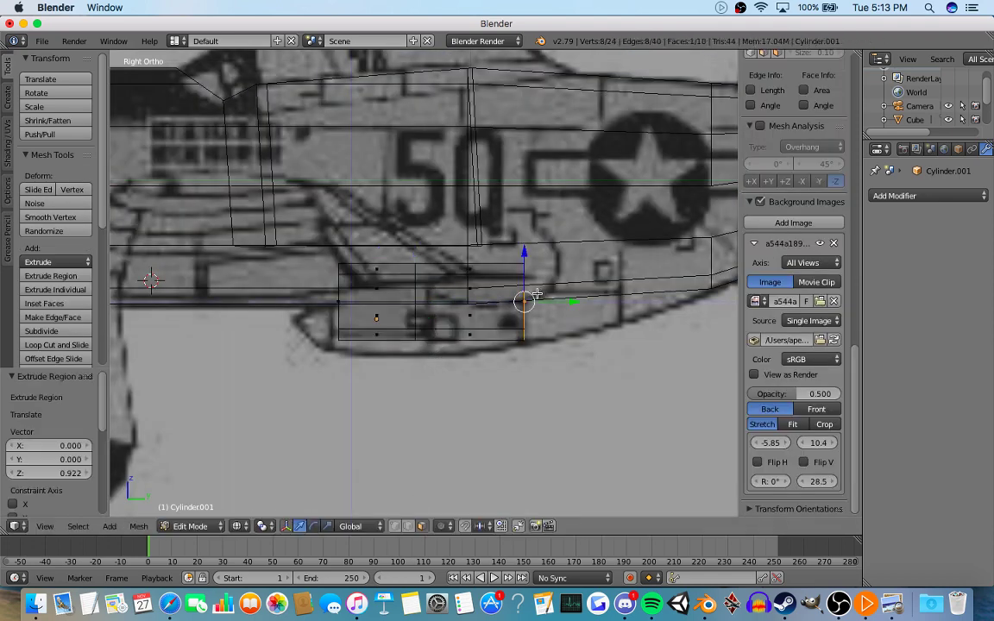
middle_click_drag(523, 296, 442, 319, "shift")
key("s")
left_click(454, 269)
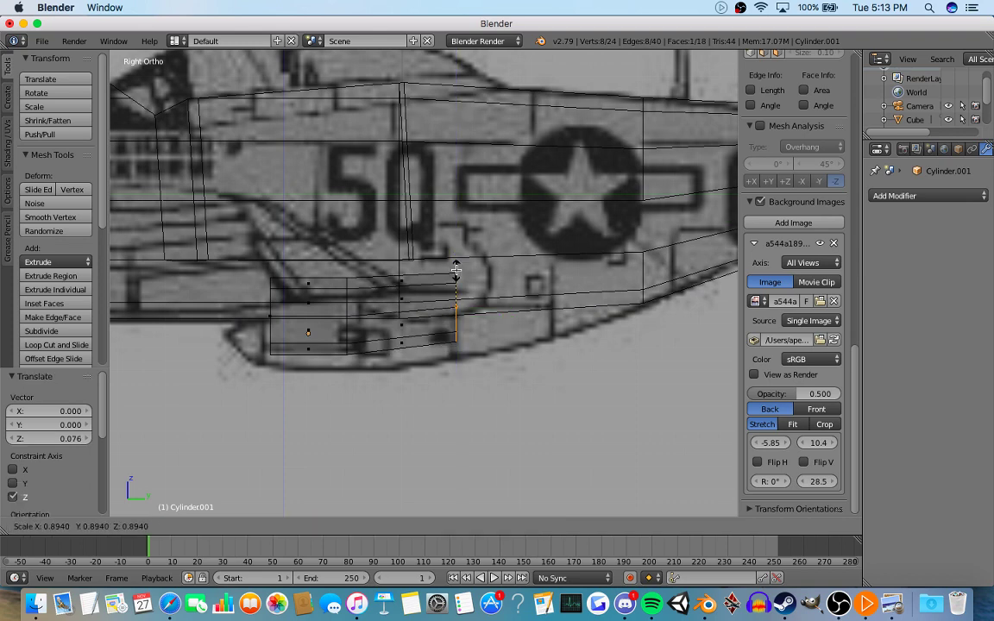
Extrude the scoop's rear end through two more sections, shrinking and raising it to follow the belly up into the fuselage.
key("e")
left_click(535, 246)
key("s")
left_click(538, 249)
key("g")
key("z")
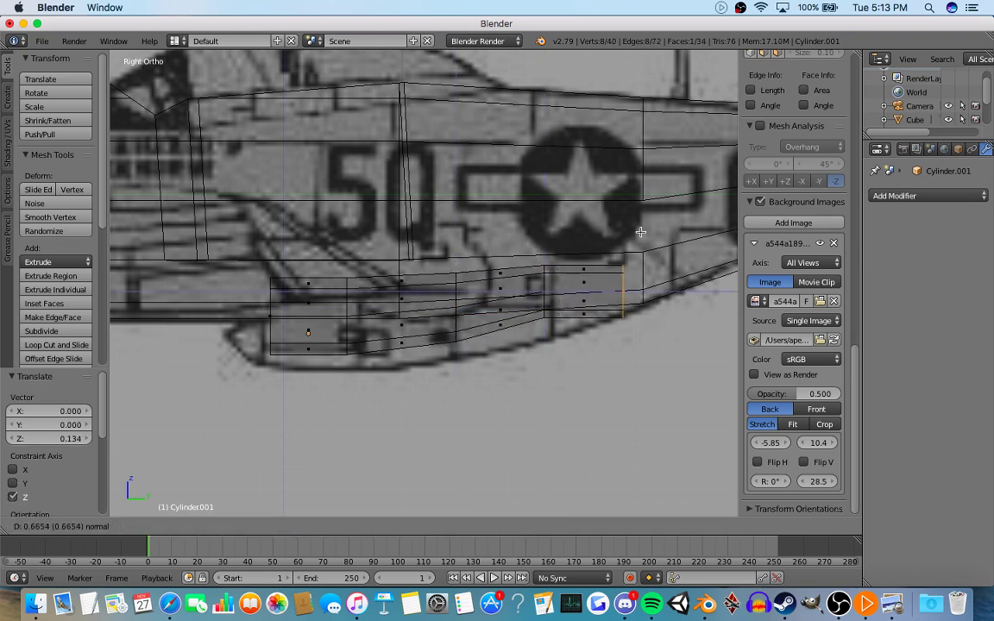
left_click(573, 210)
key("e")
left_click(633, 217)
key("Tab")
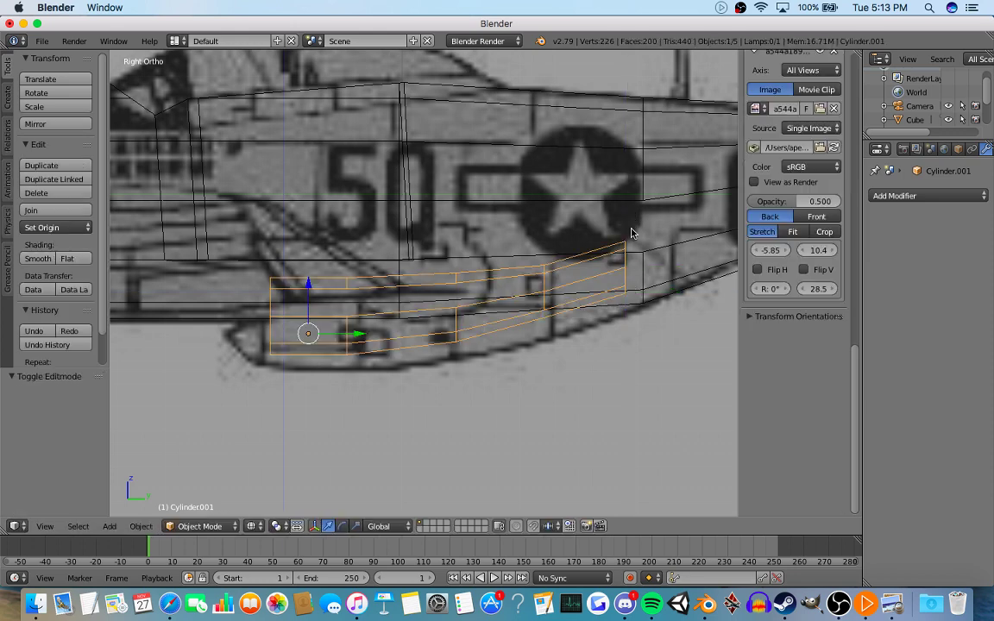
Return to solid display and stretch the scoop object along Z so that it becomes deeper.
key("z")
scroll(589, 331, "down", 5)
mouse_move(588, 333)
middle_mouse_down()
mouse_move(475, 300)
mouse_move(580, 327)
mouse_move(616, 354)
middle_mouse_up()
key("a")
key("s")
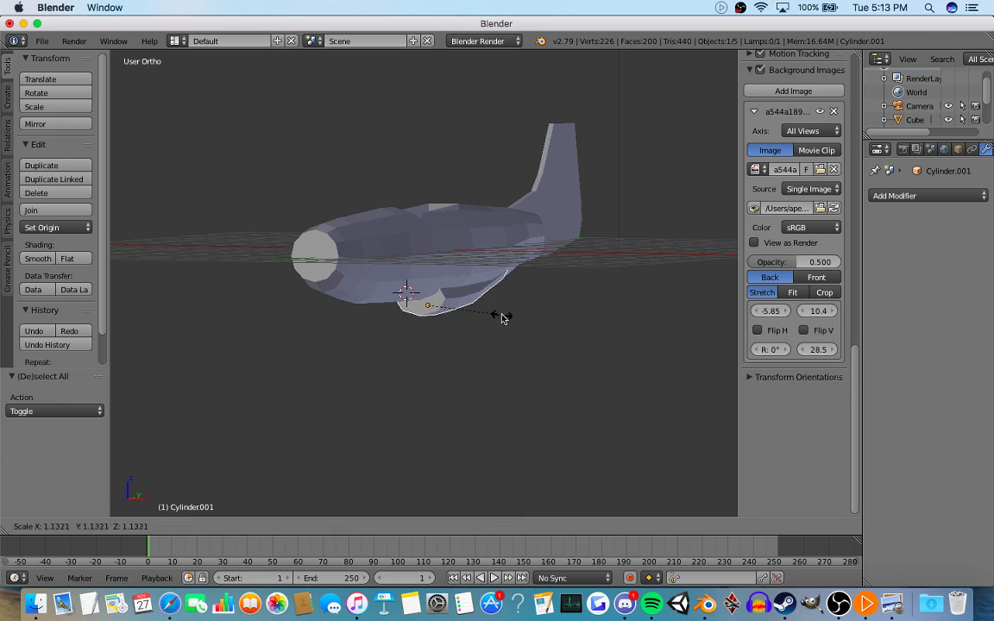
left_click(506, 319)
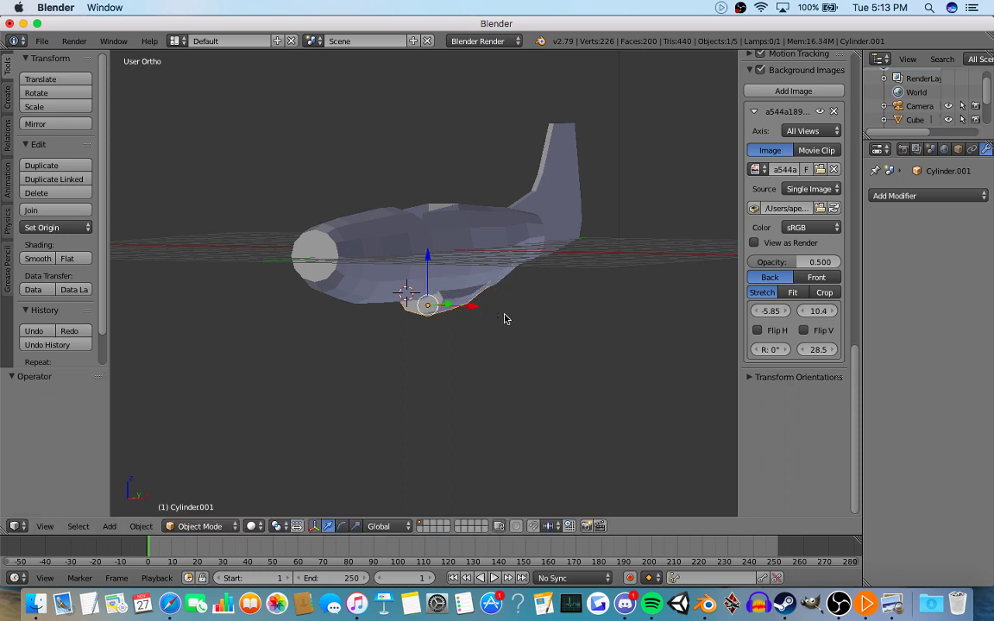
key("s")
key("x")
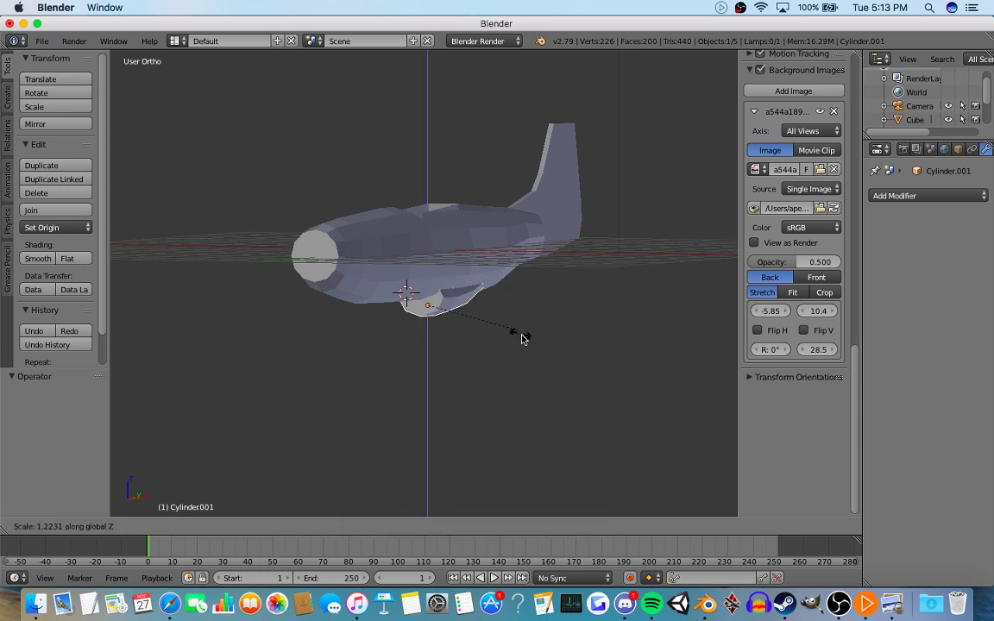
left_click(528, 354)
Edit the scoop's vertices in wireframe side view and lower the first cross-section behind its straight part onto the blueprint outline.
key("KP_3")
left_click_drag(376, 255, 377, 257)
scroll(449, 291, "up", 3)
key("Tab")
key("z")
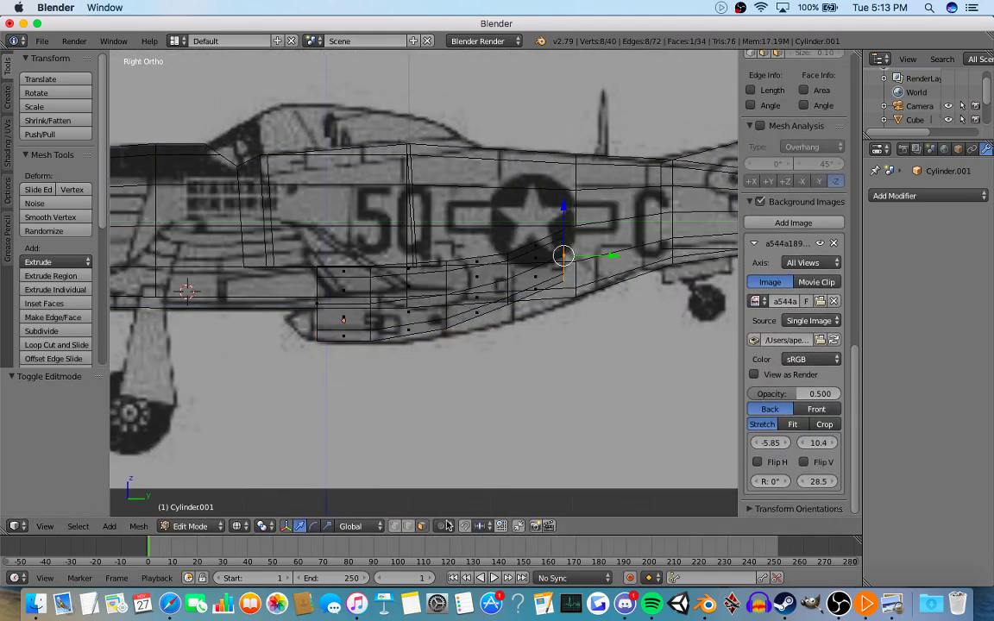
left_click(397, 524)
key("a")
key("c")
left_click_drag(445, 262, 447, 336)
mouse_move(446, 245)
left_mouse_down()
mouse_move(448, 259)
mouse_move(513, 295)
mouse_move(509, 313)
left_mouse_up()
Lower the scoop's second-to-last cross-section onto the blueprint's belly outline.
key("a")
key("c")
key("Escape")
left_click_drag(512, 255, 512, 266)
Shift the scoop's rearmost vertex ring down and slightly back to the blueprint's belly line and leave edit mode.
key("a")
right_click(561, 235)
key("ctrl+z")
key("a")
key("a")
key("c")
right_click(563, 269, "alt")
left_click_drag(563, 213, 570, 227)
left_click_drag(595, 270, 619, 266)
key("Tab")
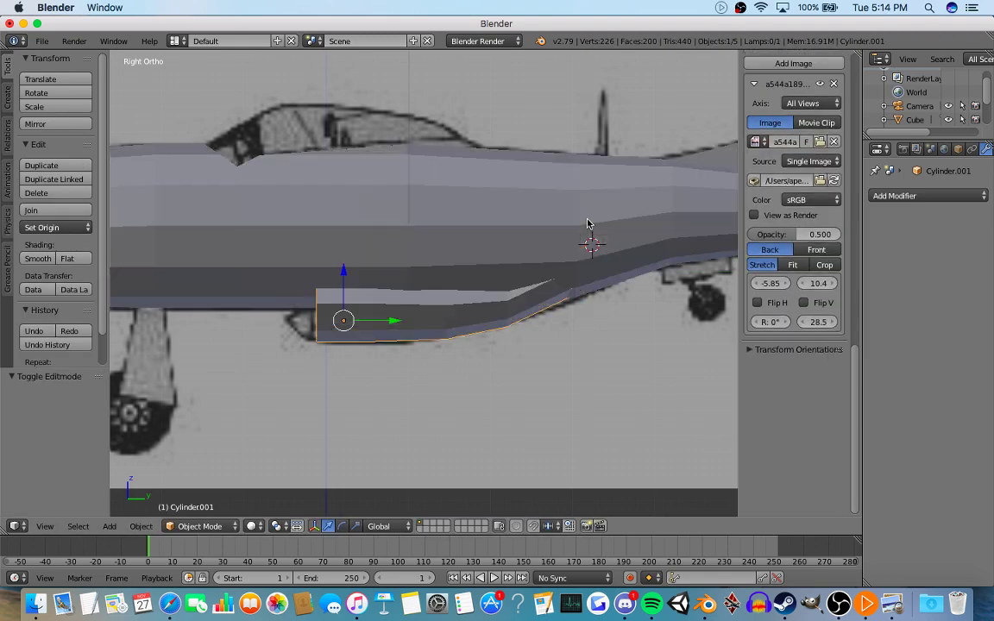
Open the scoop for face editing, inspect its front end from below and deselect all faces.
middle_click_drag(590, 224, 448, 313)
key("Tab")
left_click(423, 527)
scroll(448, 299, "up", 5)
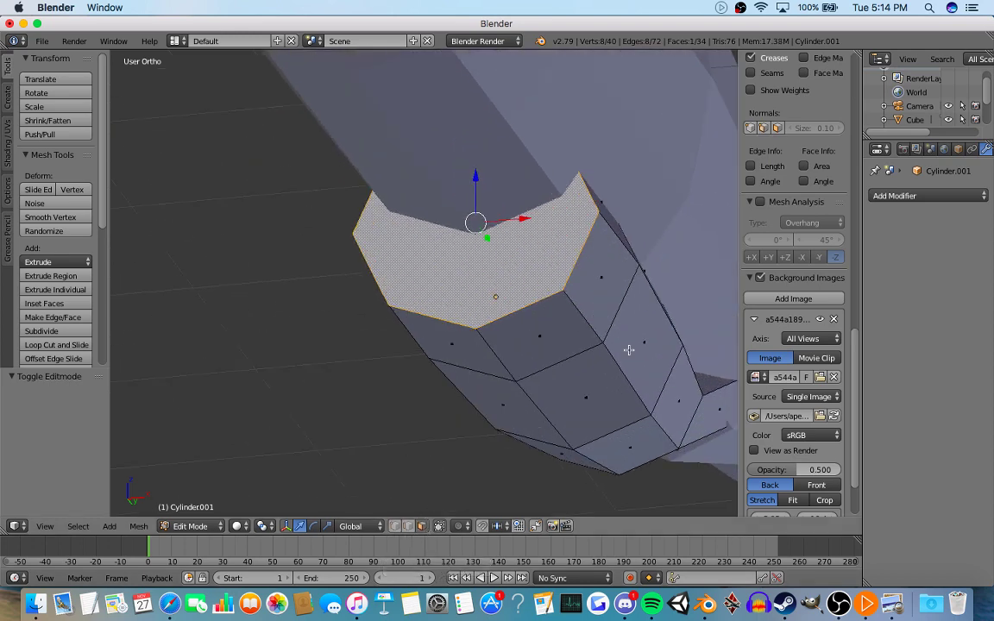
scroll(612, 325, "down", 2)
middle_click_drag(582, 288, 543, 328)
key("a")
Extrude the scoop's front face forward in wireframe side view and scale it uniformly to about 0.71.
key("KP_3")
key("Tab")
scroll(431, 345, "down", 4)
middle_click_drag(350, 357, 435, 341, "shift")
scroll(435, 341, "up", 1)
key("Tab")
scroll(435, 341, "up", 3)
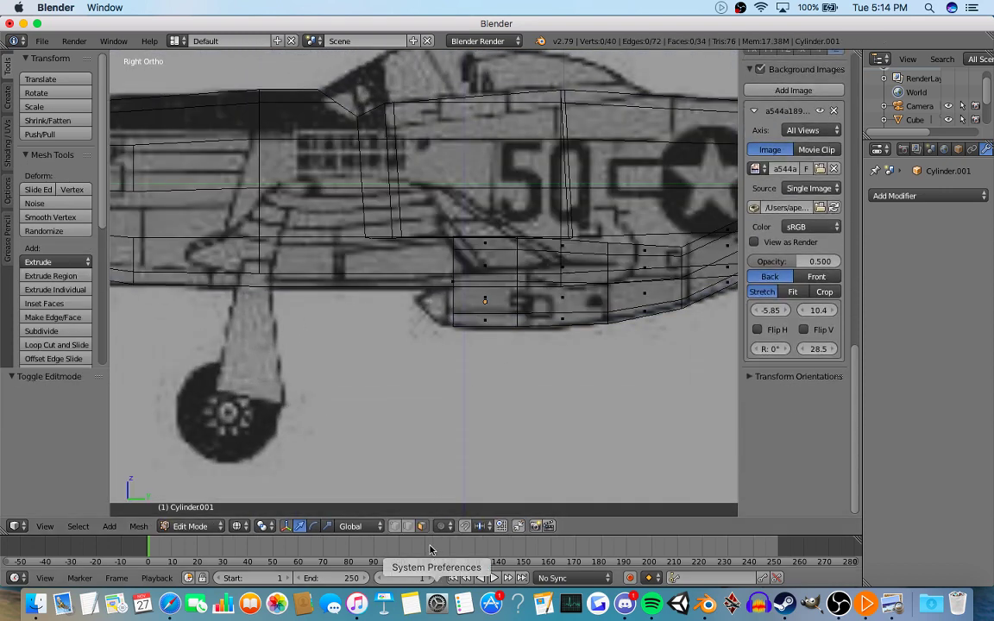
right_click(444, 294)
scroll(467, 304, "up", 4)
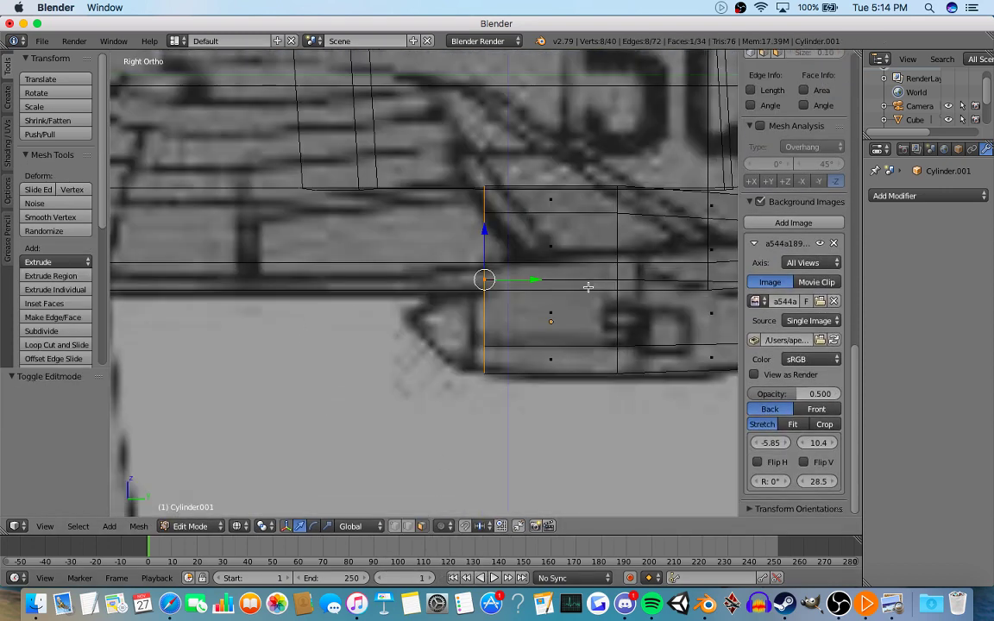
key("e")
left_click(540, 295)
key("s")
left_click(510, 293)
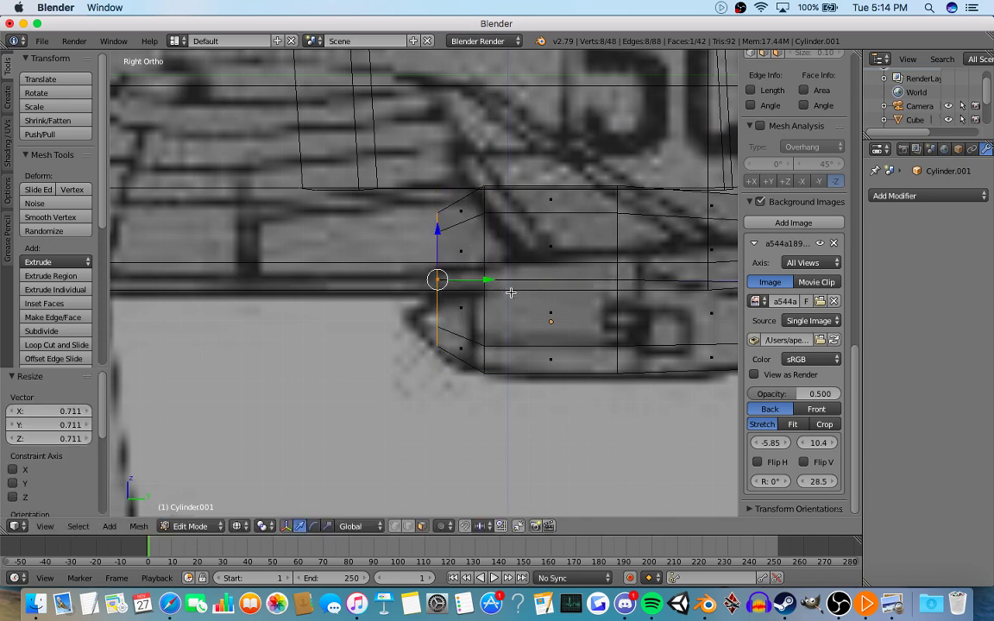
Reduce the scoop's front face along Z only, keeping its full width, and return to object mode in side view.
scroll(437, 229, "down", 2)
key("Tab")
middle_click_drag(452, 262, 610, 284)
key("Tab")
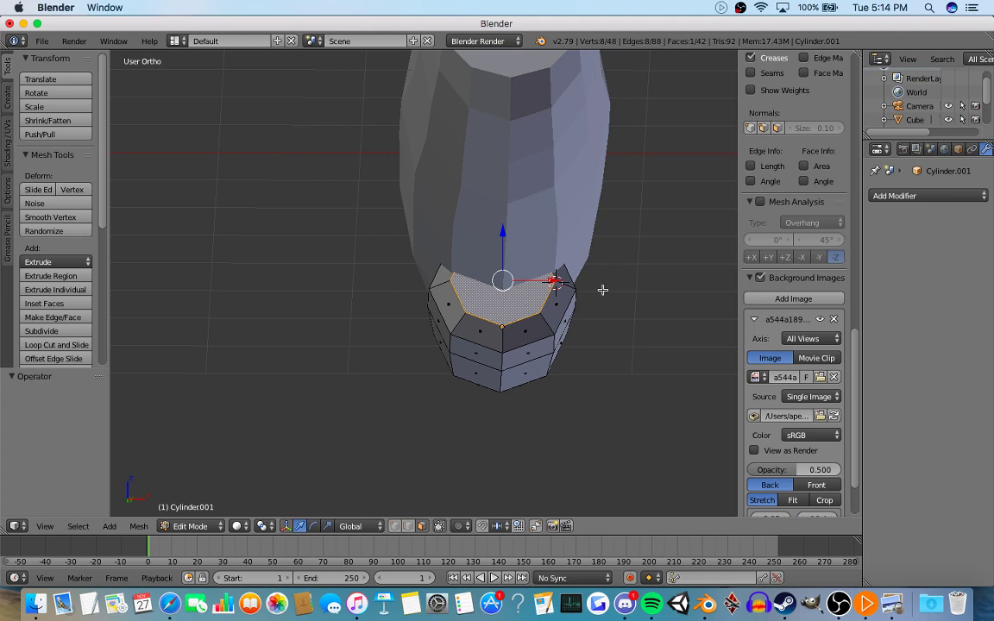
key("s")
key("z")
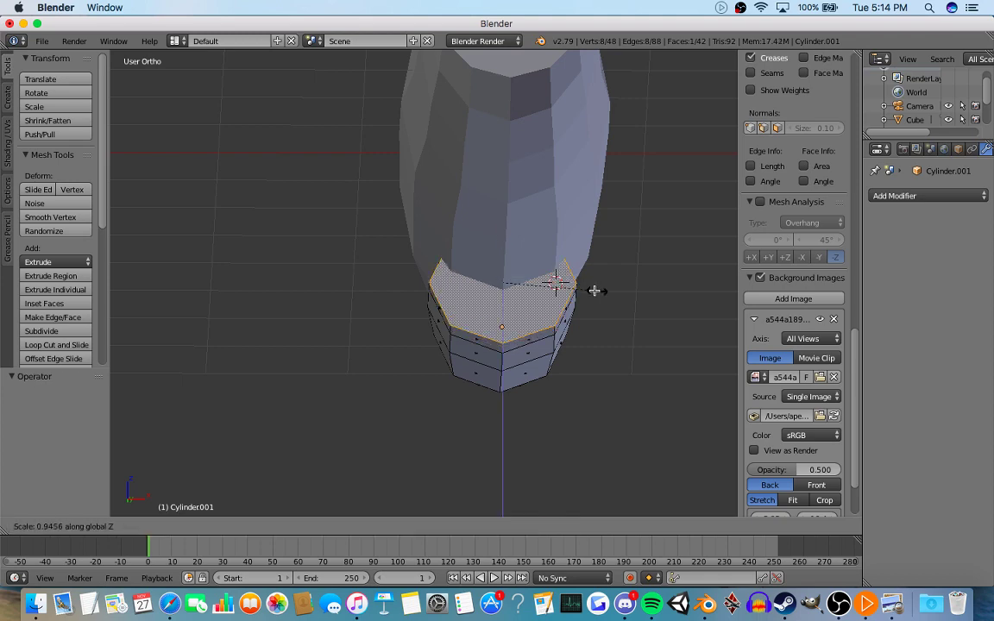
left_click(570, 291)
middle_click_drag(569, 291, 674, 279)
key("KP_3")
scroll(506, 322, "down", 5)
key("Tab")
key("KP_3")
Deselect everything and add an 8-vertex cylinder as a separate object for the propeller spinner.
key("a")
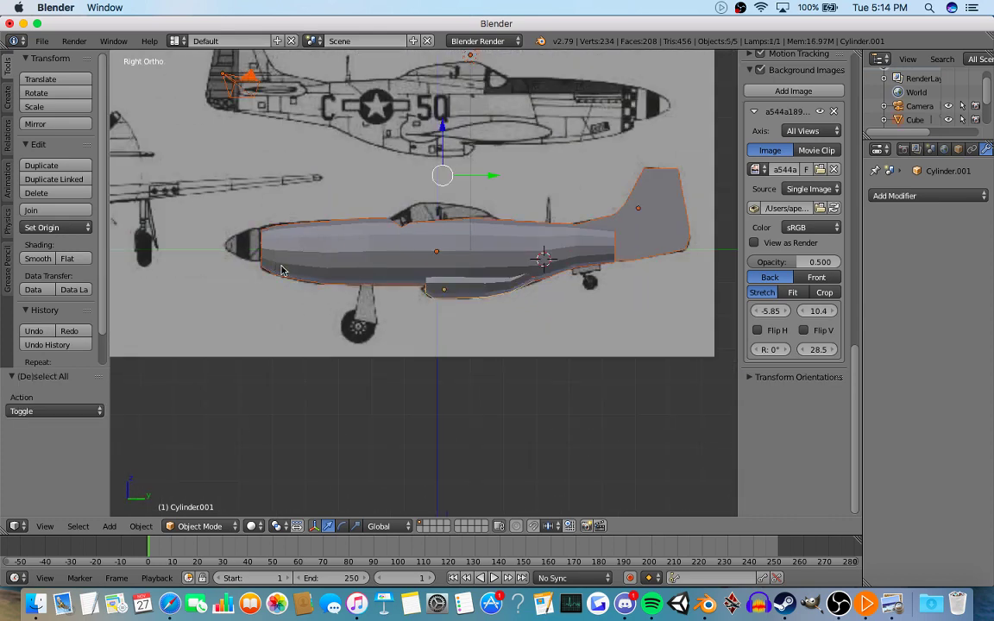
key("a")
scroll(311, 278, "up", 8)
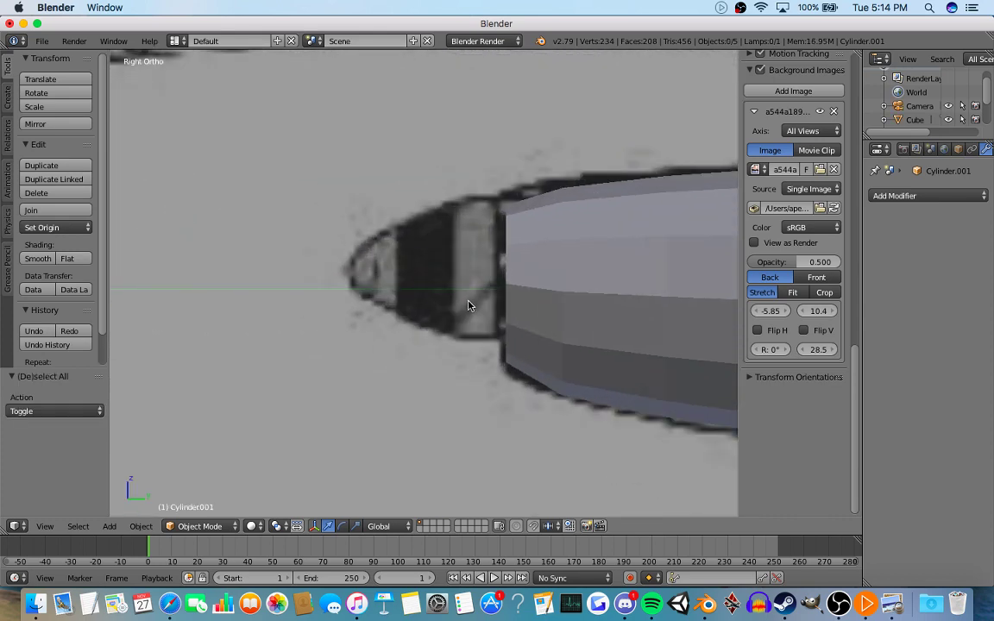
key("Tab")
key("Tab")
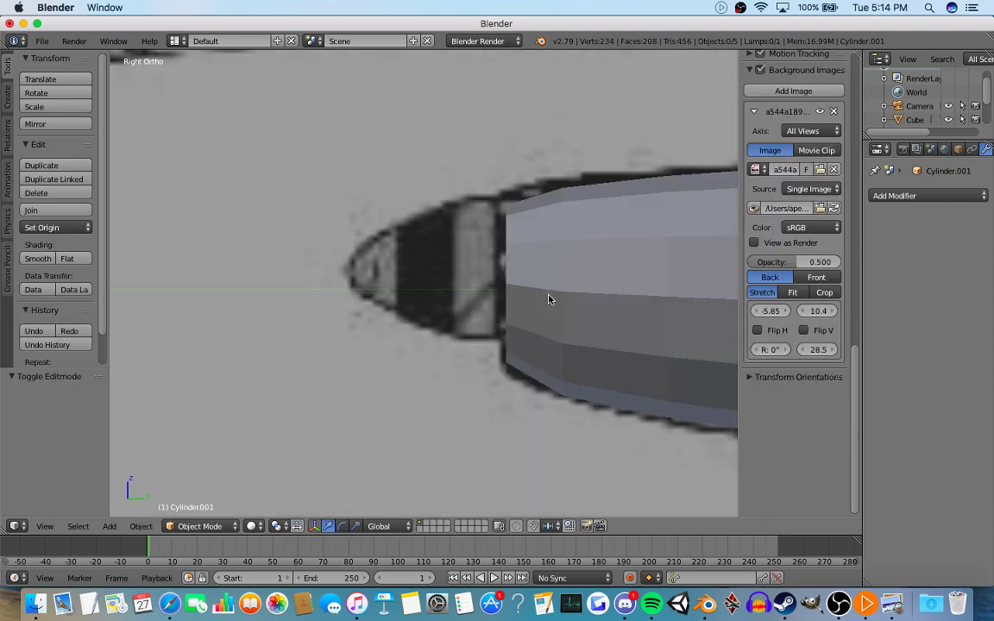
key("a")
key("a")
middle_click_drag(459, 312, 389, 309, "shift")
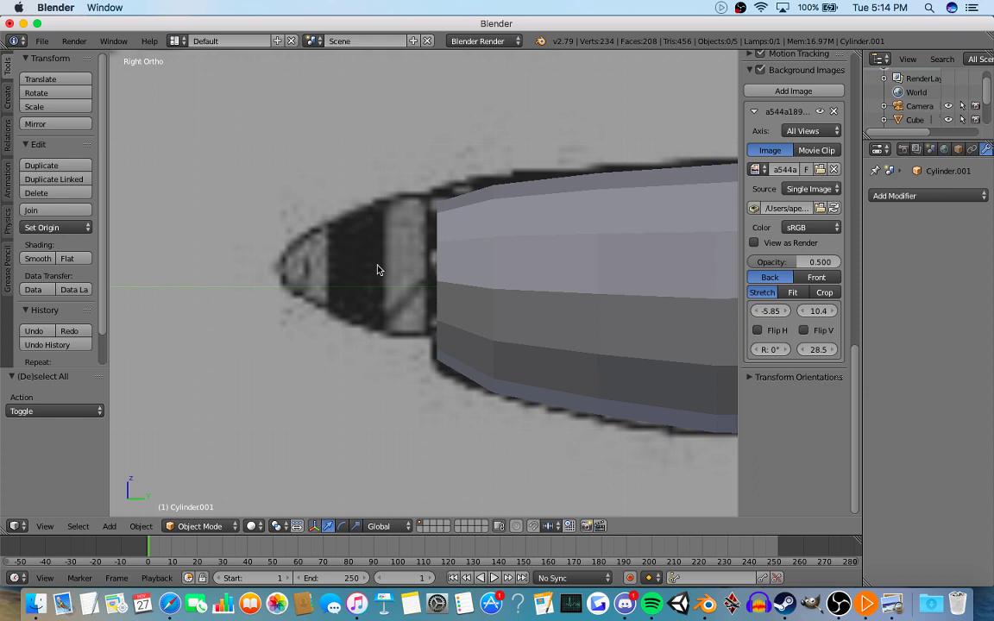
key("shift+a")
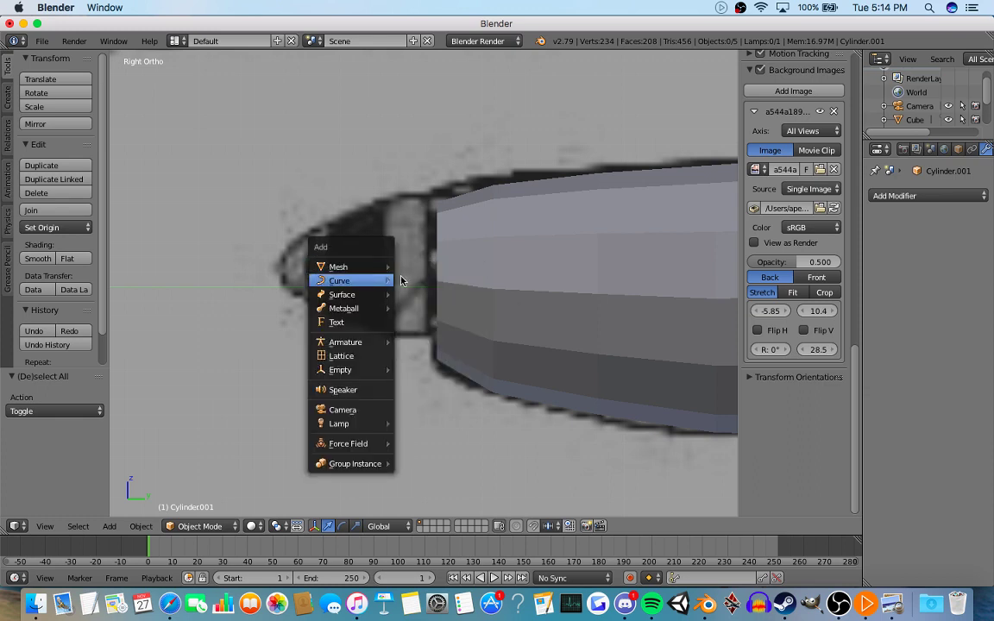
mouse_move(372, 273)
left_click(429, 334)
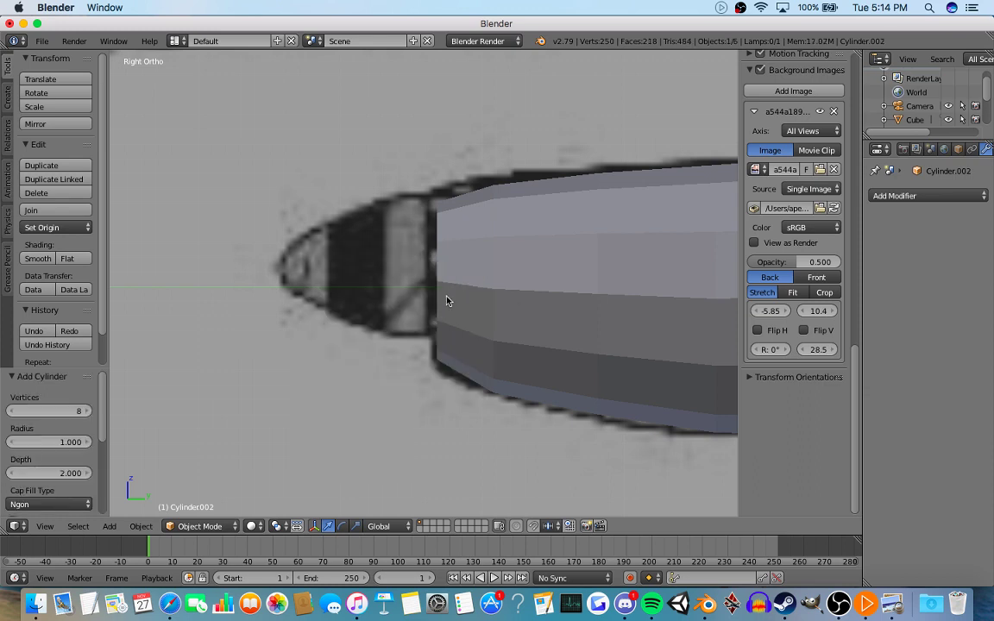
Move the new cylinder by about -9.43 along Y and 0.72 along Z to the nose and display its transform values.
scroll(422, 337, "down", 5)
scroll(487, 348, "down", 1)
key("g")
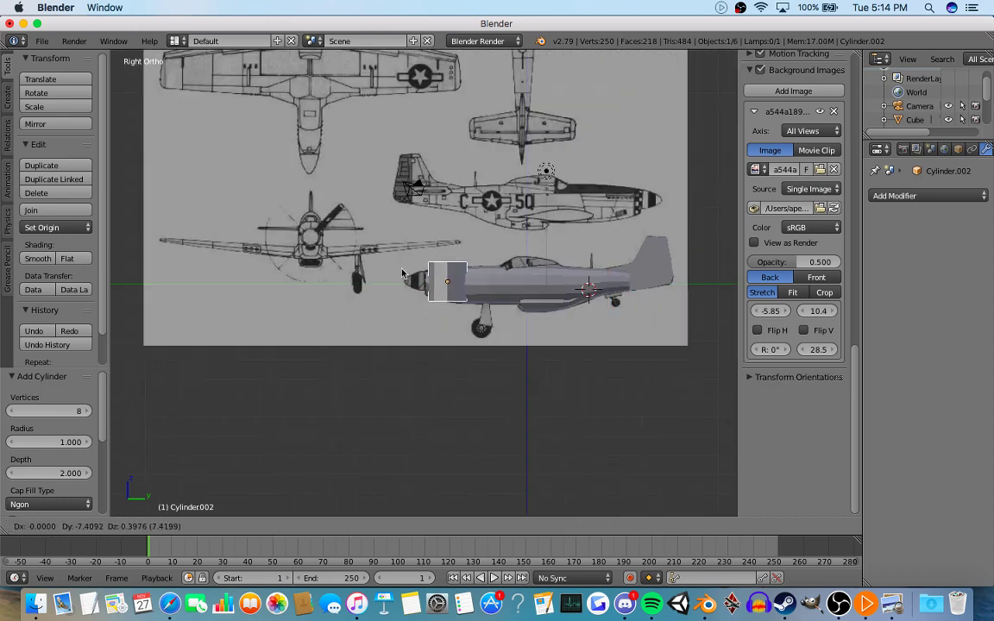
left_click(585, 265)
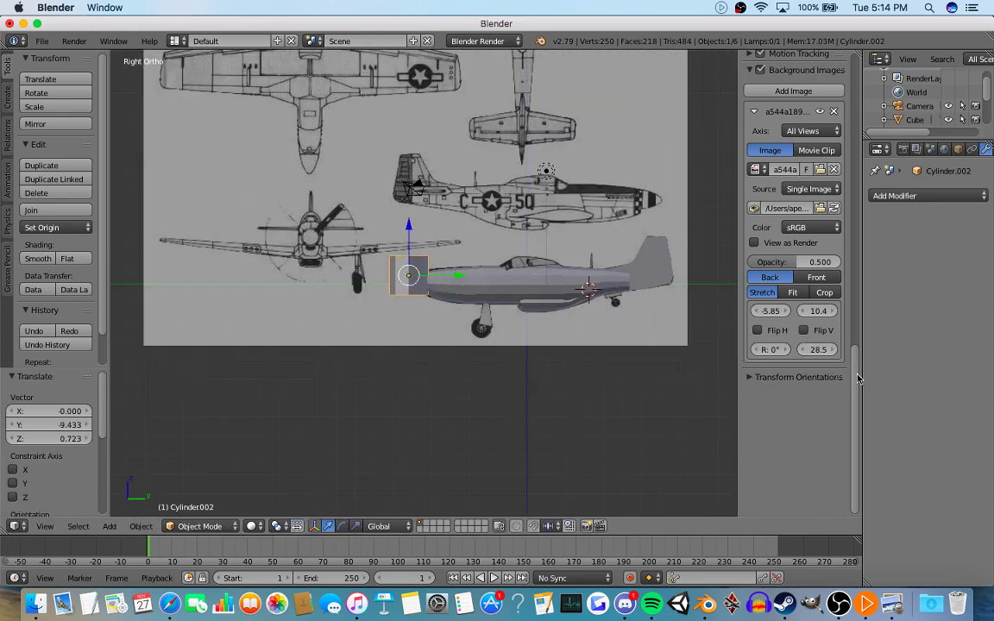
left_click_drag(858, 378, 878, 32)
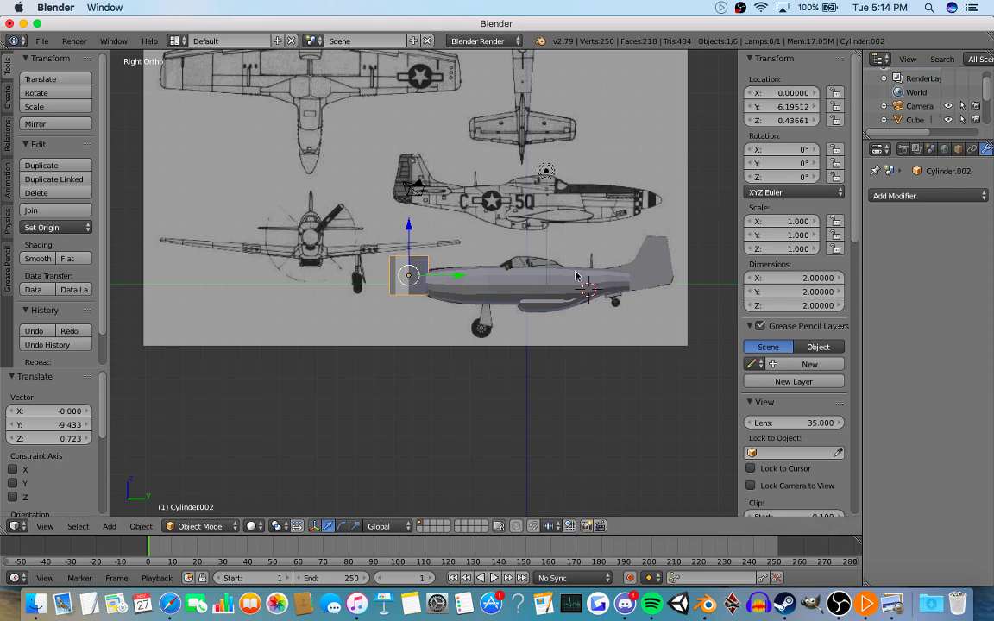
Rotate the spinner cylinder 90° about X and scale it uniformly to about 0.56.
key("r")
key("x")
key("9")
key("0")
key("Return")
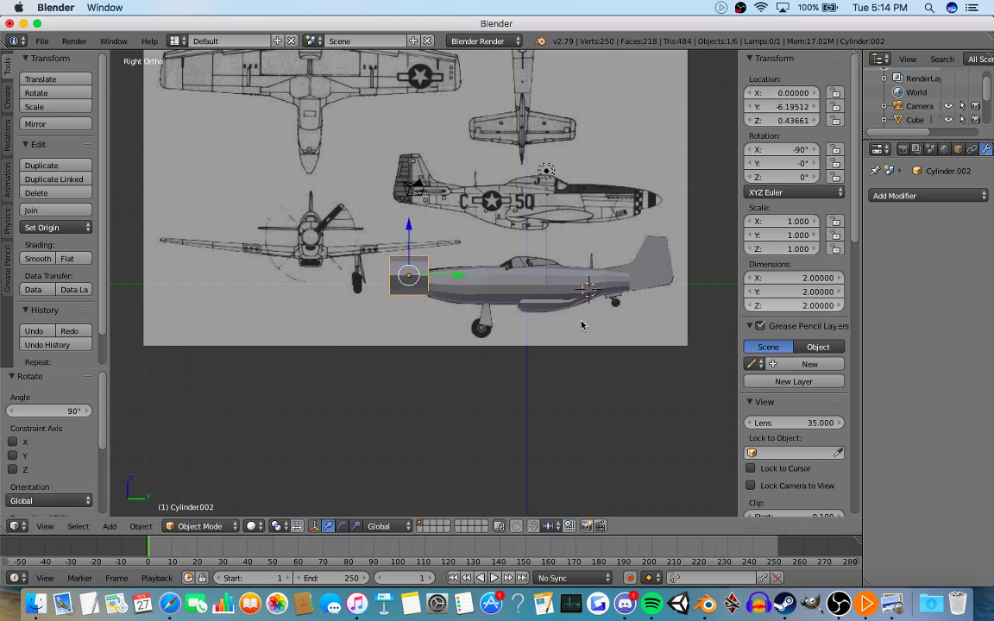
scroll(551, 313, "up", 5)
key("s")
left_click(472, 298)
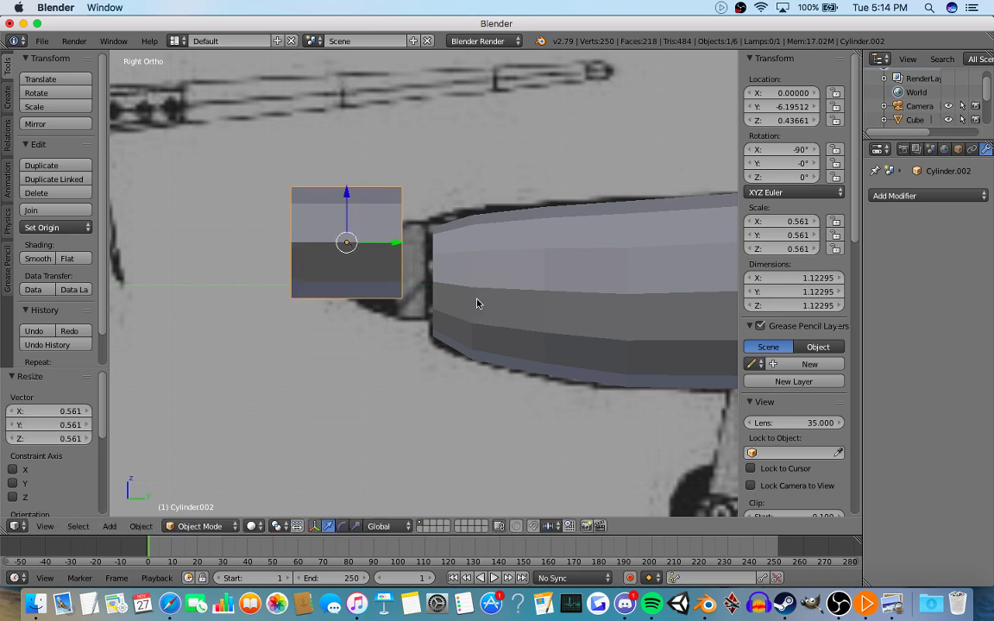
Position the spinner cylinder against the fuselage's front and scale it by a further 0.82 to match the blueprint spinner's height.
key("g")
left_click(513, 335)
key("s")
left_click(490, 329)
key("g")
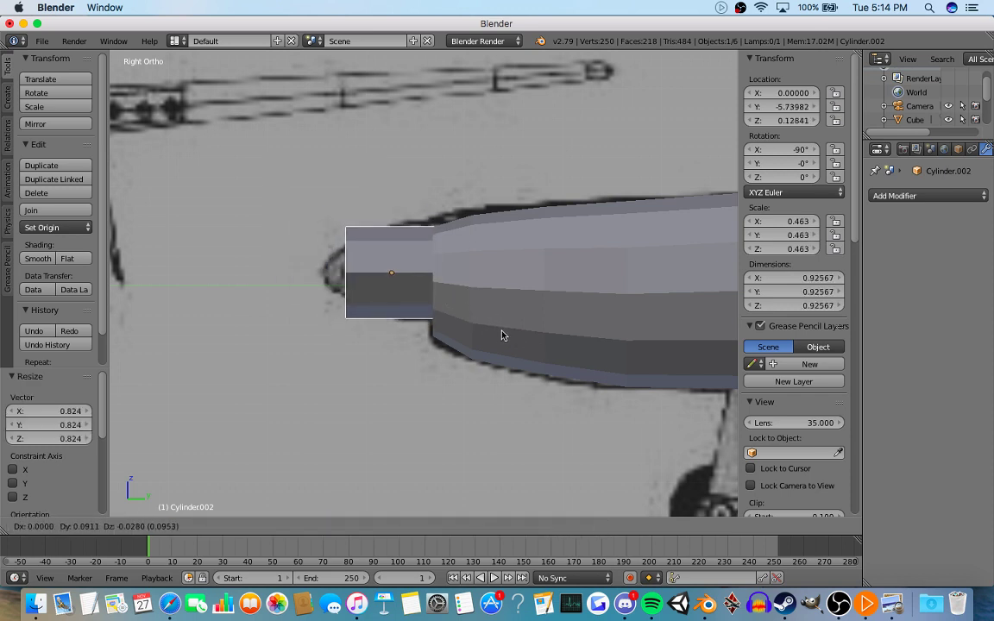
left_click(502, 333)
Edit the spinner in wireframe and move its front face back to the rear edge of the blueprint's black band.
key("Tab")
key("z")
right_click(349, 273)
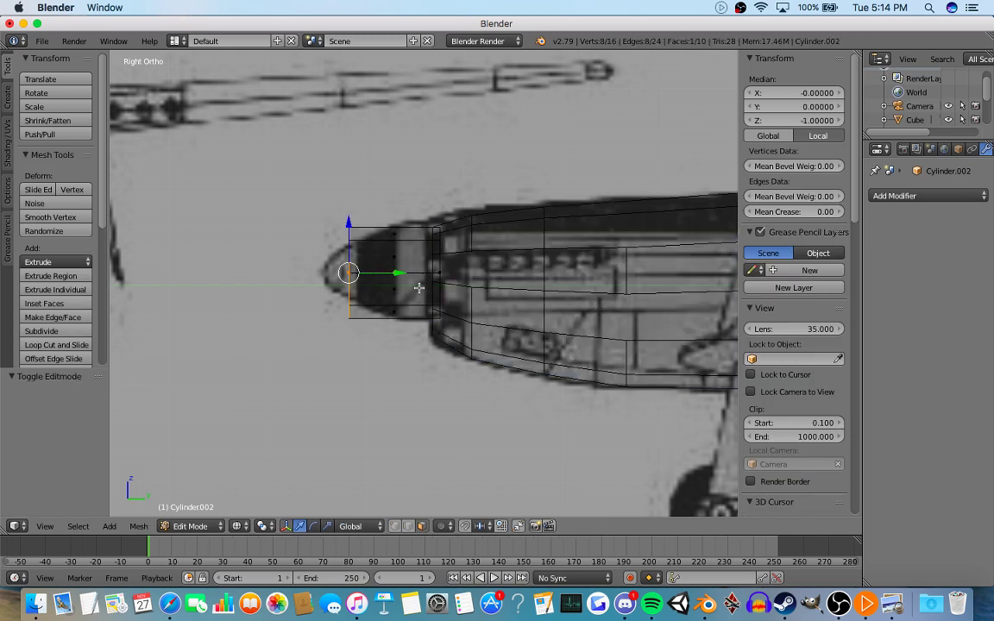
left_click_drag(390, 274, 442, 273)
Extrude the spinner's front face forward by about 0.43 and scale it to about 0.75.
key("e")
left_click(395, 273)
key("s")
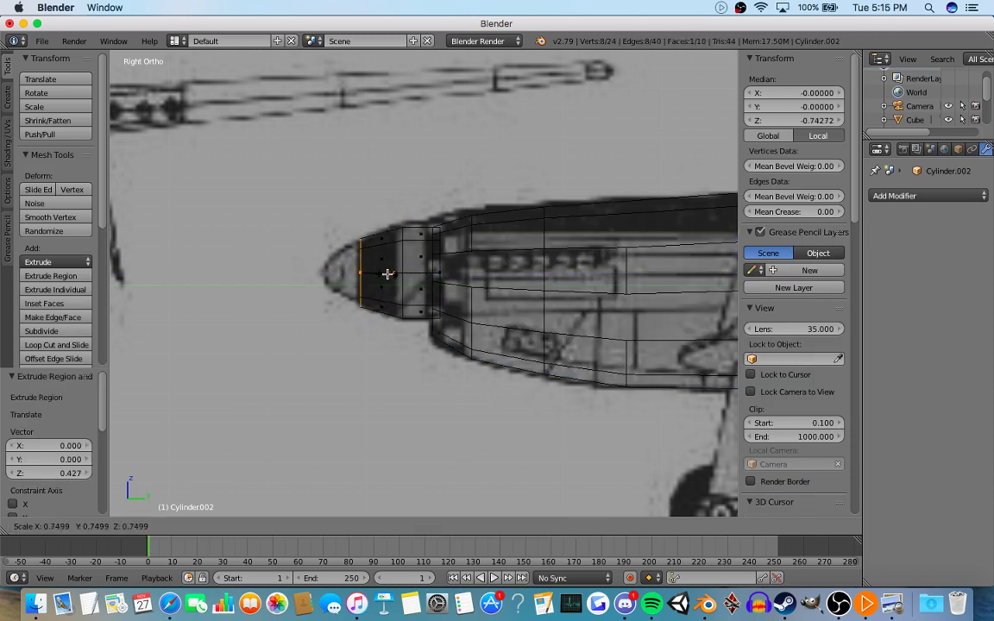
left_click(387, 274)
Extrude the spinner forward by about 0.25 and 0.08, shrinking each new front face to form the rounded tip, and leave edit mode.
key("e")
left_click(355, 274)
key("s")
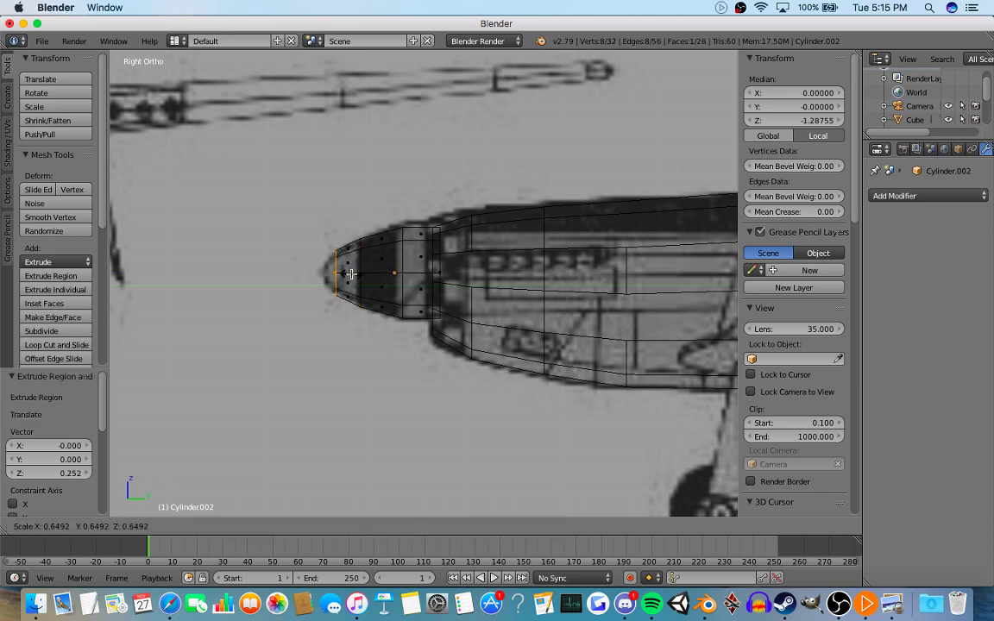
left_click(348, 273)
key("e")
left_click(343, 274)
key("s")
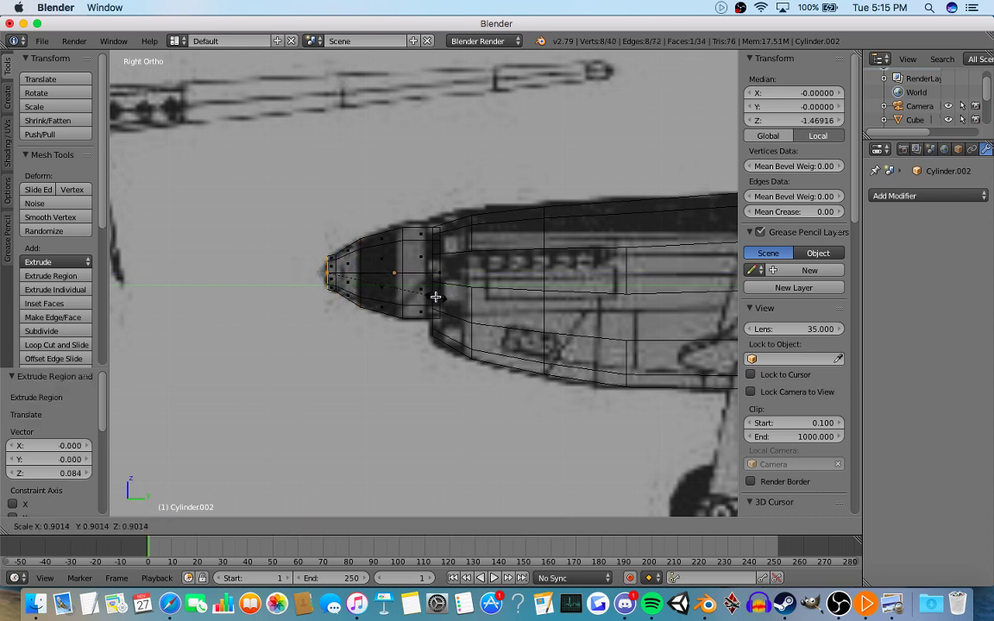
left_click(379, 278)
key("Tab")
Select the fuselage, open it for editing and adjust its front face's width along X around the spinner.
scroll(399, 303, "down", 5)
middle_click_drag(400, 304, 571, 270)
scroll(458, 346, "up", 5)
key("a")
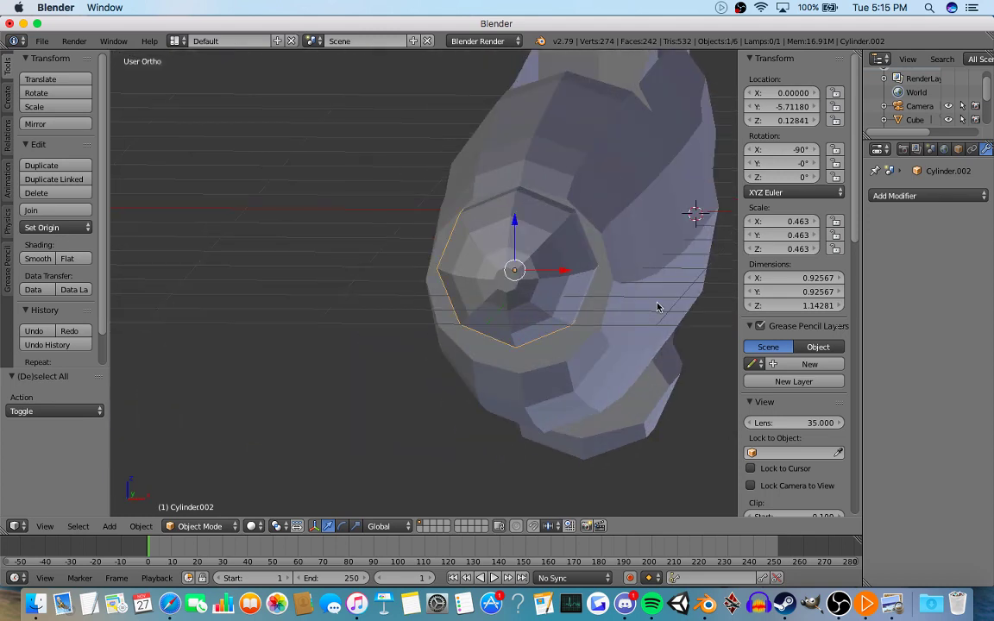
mouse_move(655, 308)
middle_mouse_down()
mouse_move(574, 295)
mouse_move(650, 330)
mouse_move(645, 308)
middle_mouse_up()
right_click(599, 295)
key("Tab")
key("s")
key("x")
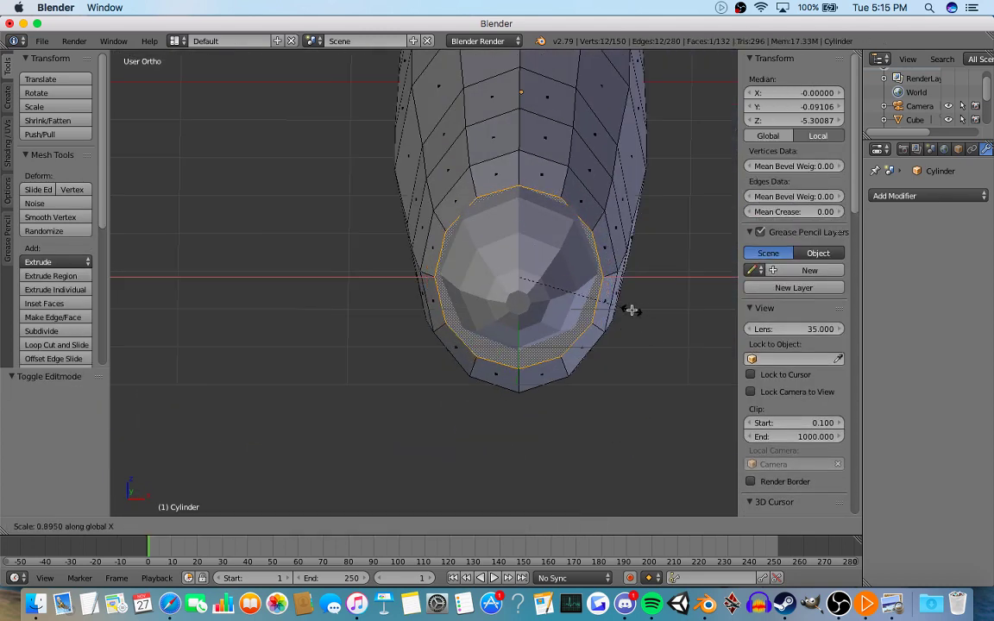
left_click(633, 308)
Extrude the fuselage's front face slightly forward, scale it down, raise it a little to meet the spinner, and leave edit mode.
key("KP_3")
key("x")
key("Escape")
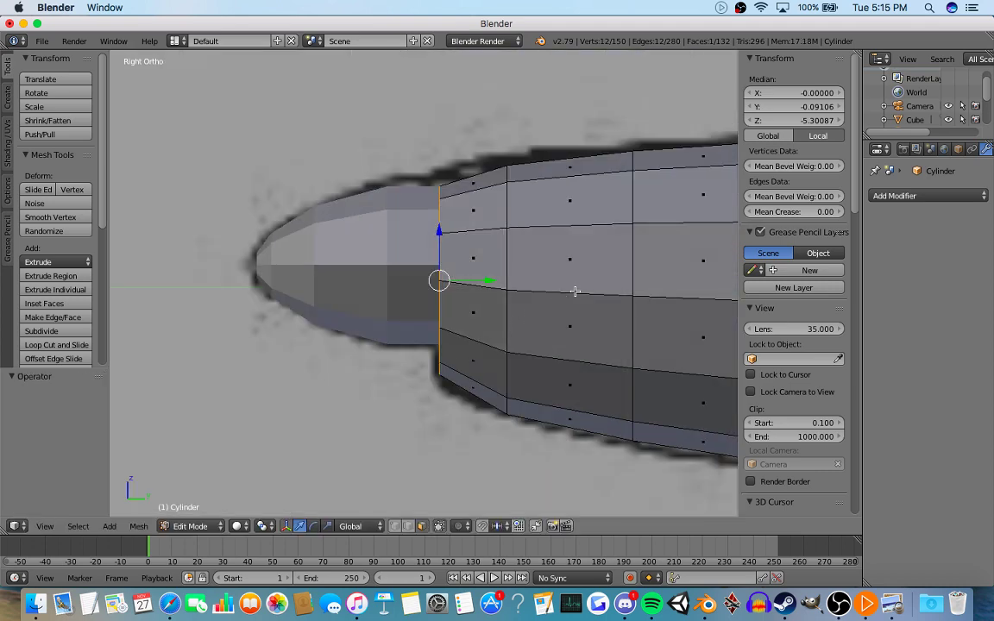
key("e")
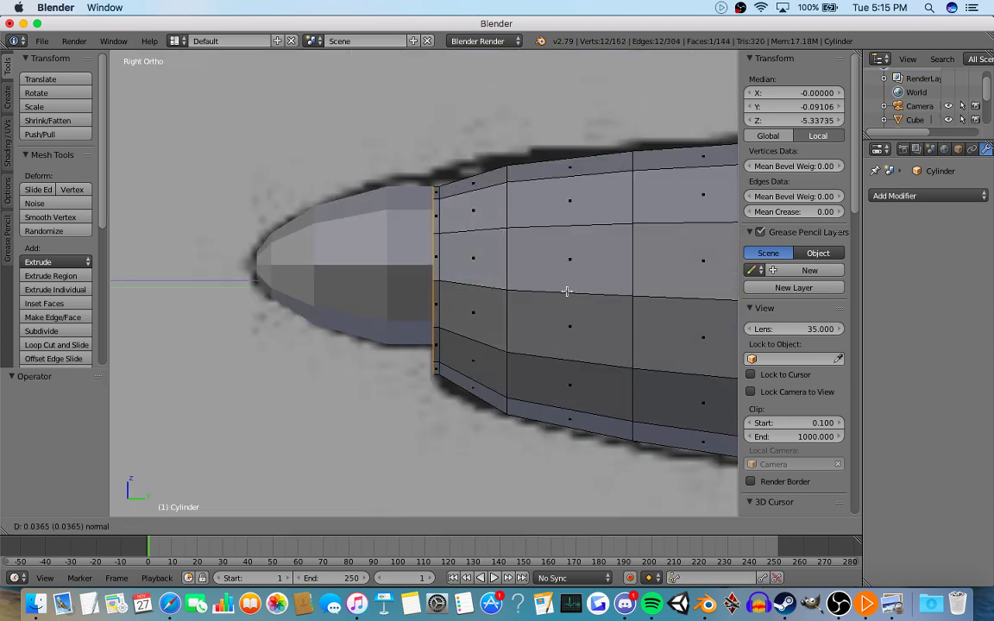
left_click(562, 291)
key("s")
left_click(527, 297)
left_click_drag(433, 233, 433, 222)
middle_click_drag(449, 222, 519, 251)
key("Tab")
key("KP_3")
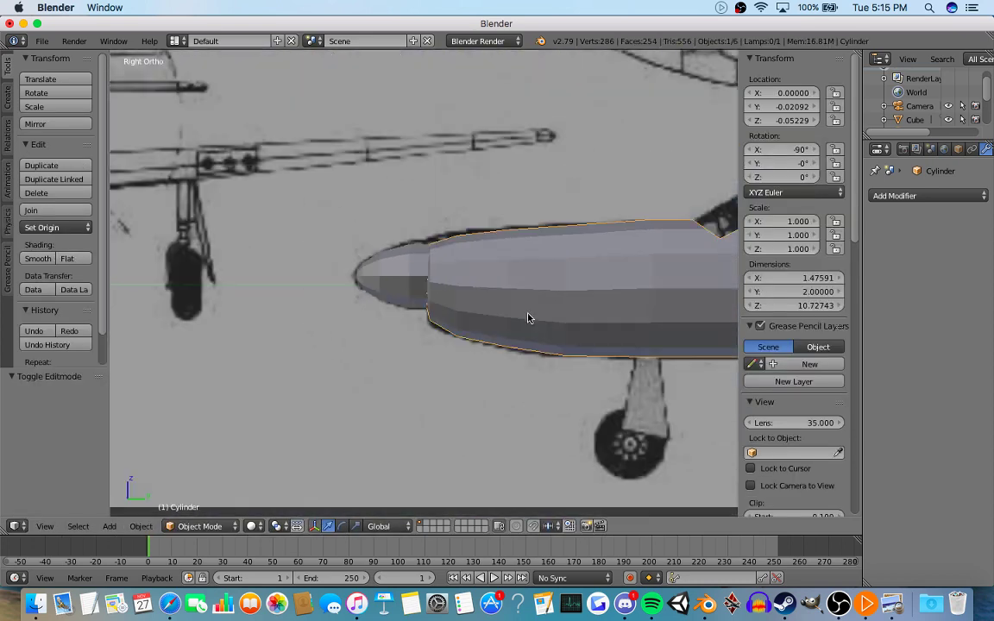
Clear the selection and compare the nose and fuselage outline with the side-view blueprint.
key("a")
scroll(532, 349, "down", 4)
middle_click_drag(459, 352, 273, 379, "shift")
scroll(469, 357, "up", 4)
scroll(469, 358, "up", 1)
middle_click_drag(434, 318, 306, 339, "shift")
scroll(363, 336, "down", 4)
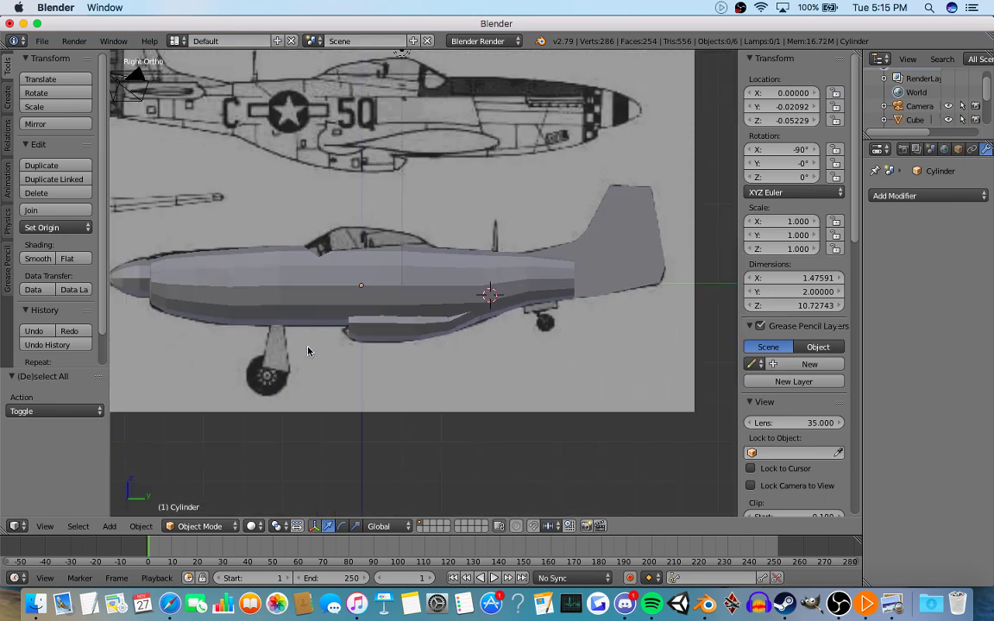
scroll(389, 332, "up", 5)
Edit the fuselage, select two opposite parts of its nose, adjust their width along X, and leave edit mode.
key("Tab")
middle_click_drag(470, 280, 479, 410)
scroll(345, 328, "up", 2)
right_click(279, 226)
right_click(439, 302, "shift")
middle_click_drag(439, 302, 479, 328)
key("s")
key("x")
left_click(506, 335)
key("Tab")
Inspect the whole fuselage from several angles, comparing perspective and orthographic side views against the blueprint.
scroll(510, 339, "down", 3)
middle_click_drag(510, 339, 330, 233)
key("KP_3")
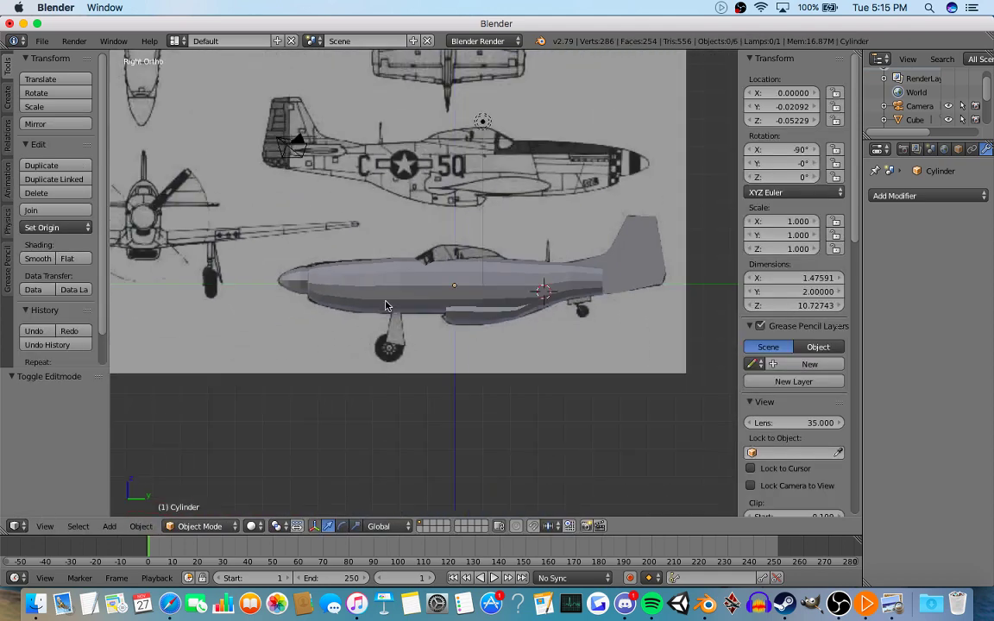
scroll(432, 374, "up", 5)
scroll(398, 331, "down", 3, "shift")
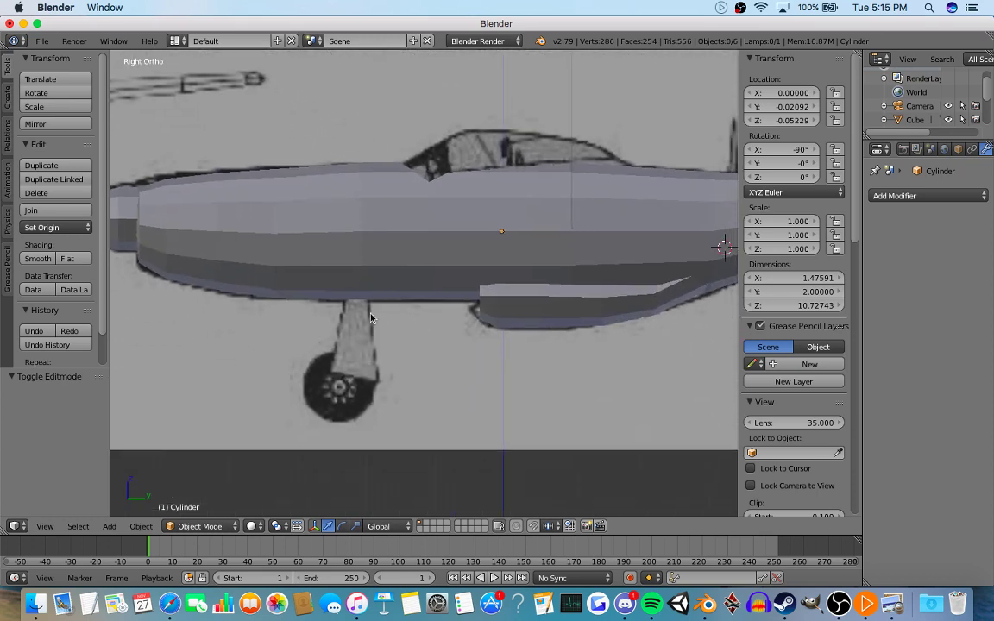
scroll(370, 313, "down", 3)
middle_click_drag(367, 316, 268, 363)
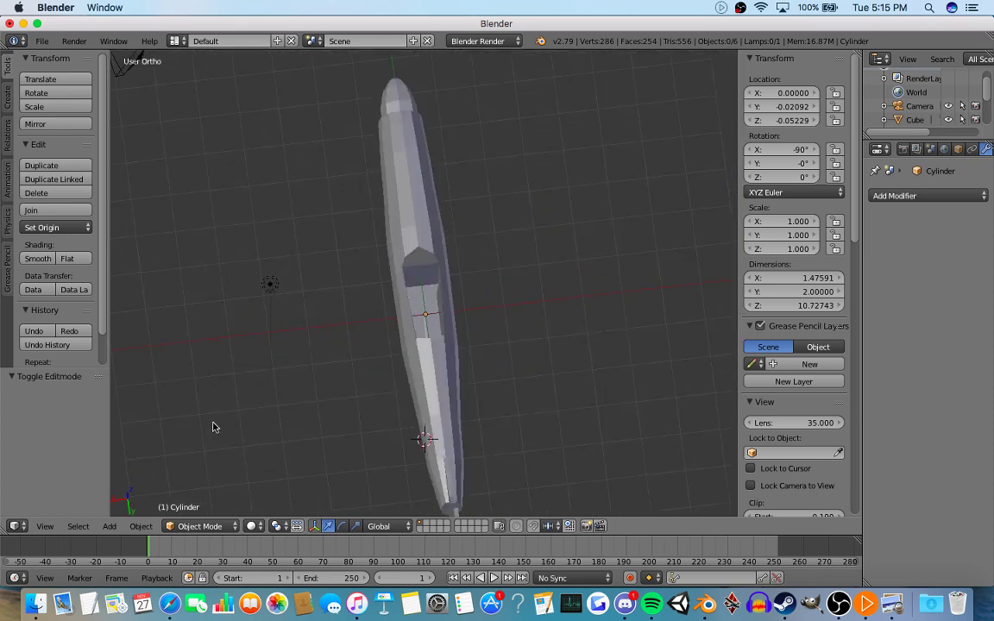
scroll(802, 345, "down", 12)
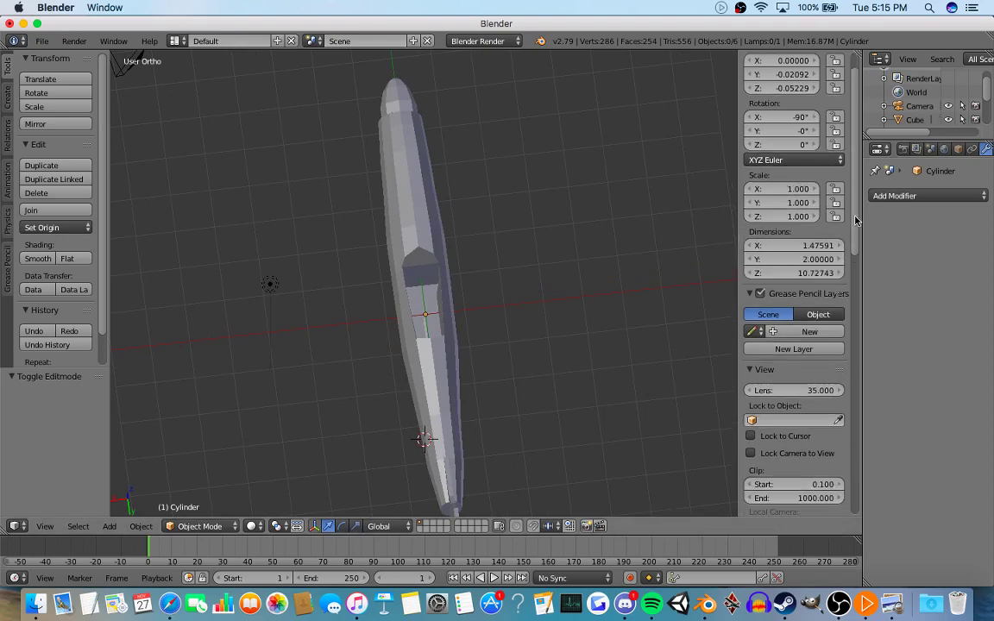
left_click_drag(894, 580, 772, 497)
key("KP_3")
key("KP_5")
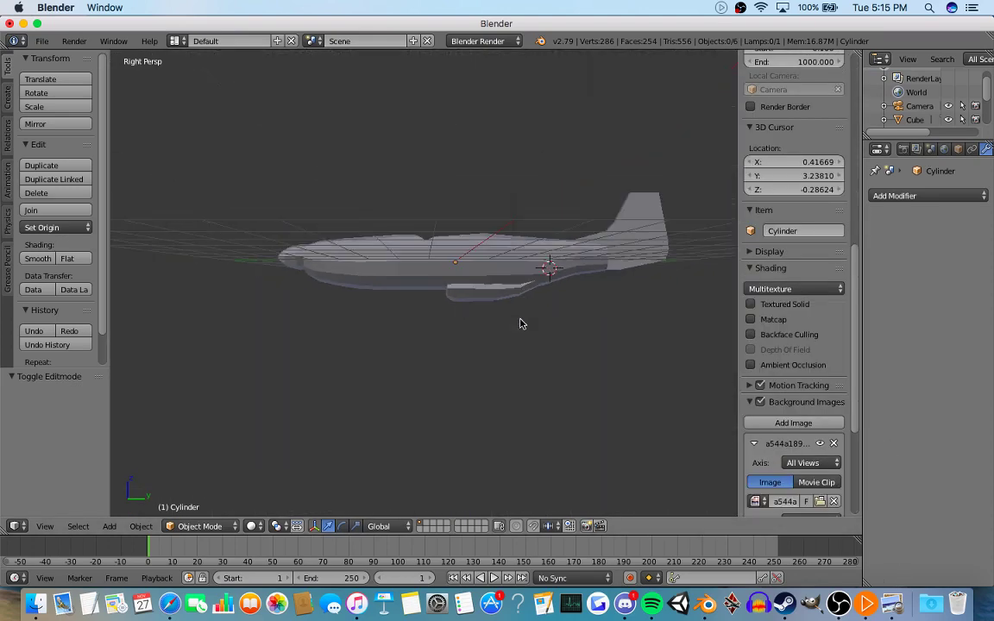
middle_click_drag(521, 324, 522, 297)
scroll(498, 287, "up", 3)
key("KP_5")
key("KP_3")
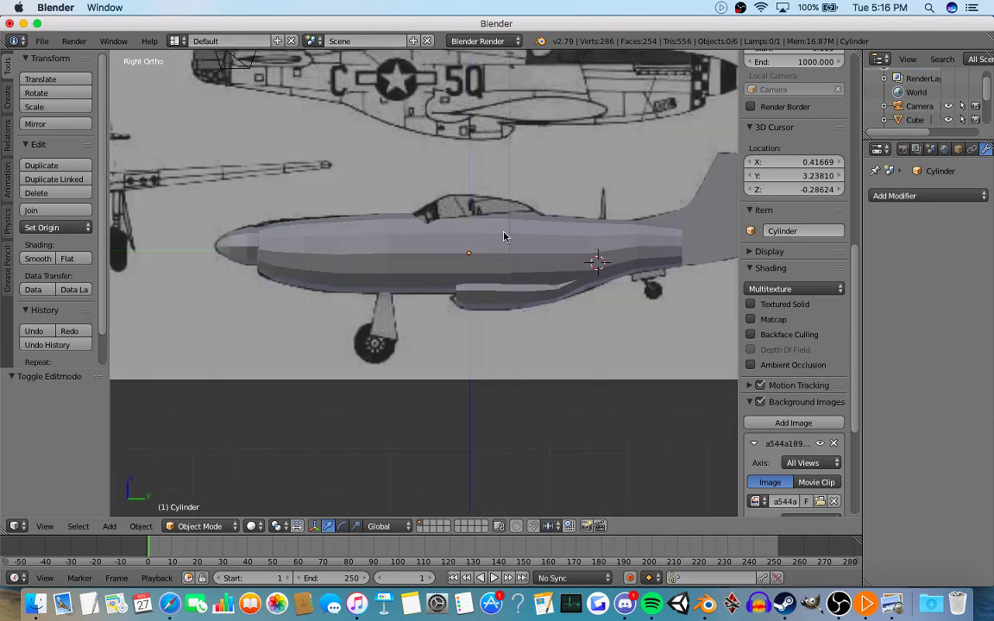
key("KP_5")
middle_click_drag(506, 237, 496, 261)
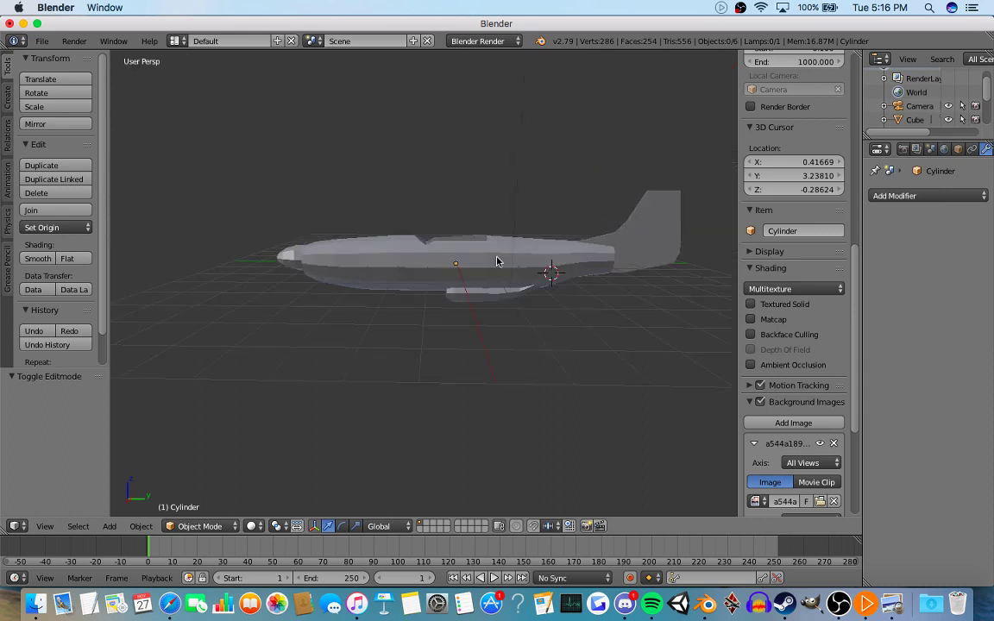
key("KP_3")
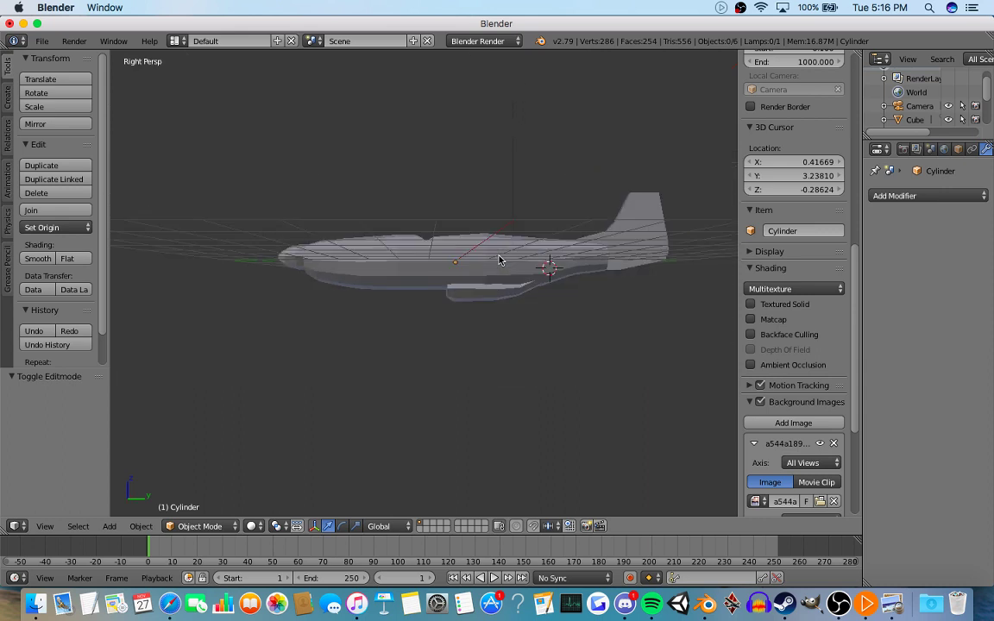
key("KP_5")
key("KP_5")
key("KP_5")
key("KP_5")
key("KP_5")
scroll(563, 259, "up", 2)
middle_click_drag(621, 260, 477, 288, "shift")
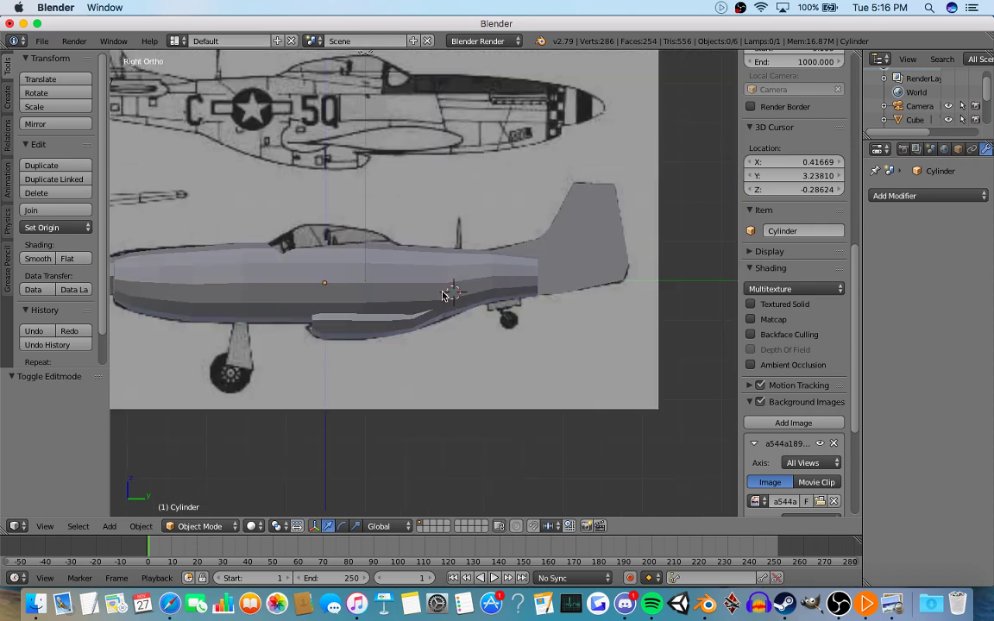
In wireframe, place the 3D cursor on the blueprint's wing root and add a cube scaled to about 0.153.
key("a")
scroll(541, 271, "up", 4)
key("a")
middle_click_drag(453, 246, 452, 261, "shift")
scroll(452, 262, "down", 3)
middle_click_drag(277, 318, 442, 293, "shift")
key("z")
left_click(402, 306)
key("shift+a")
mouse_move(405, 307)
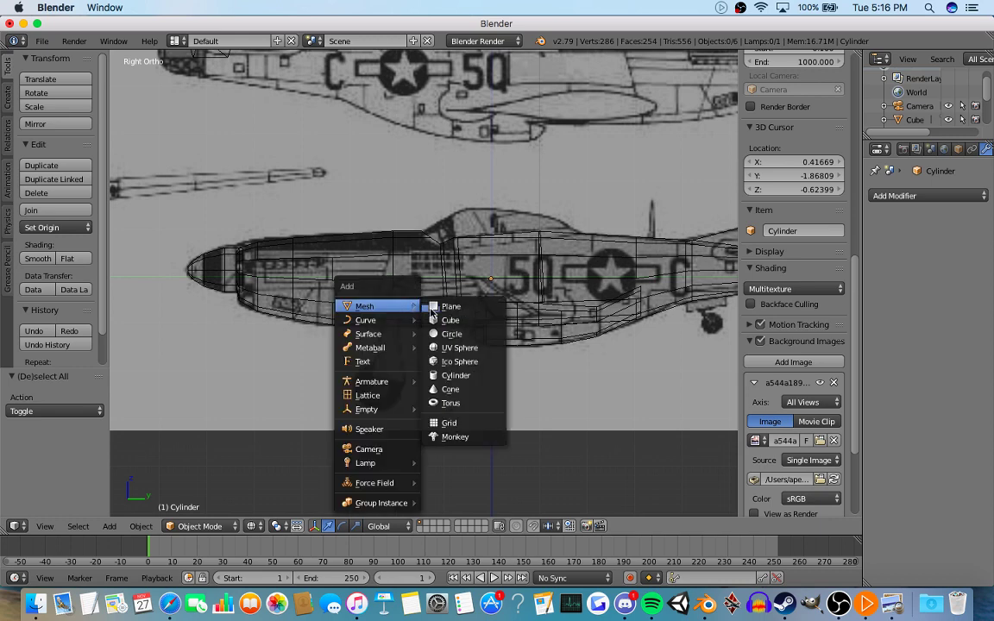
left_click(445, 319)
key("s")
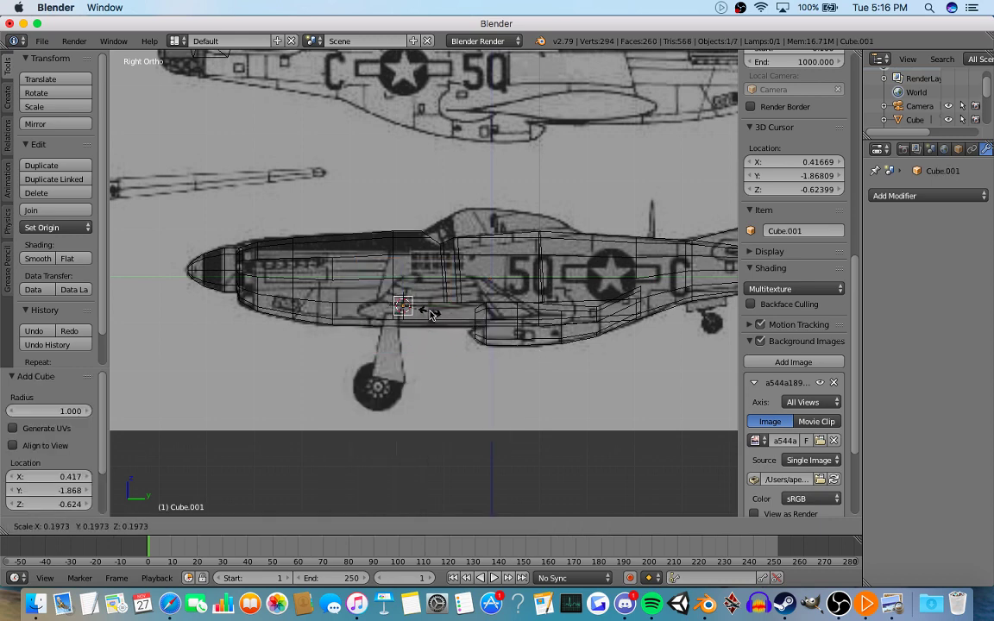
left_click(424, 314)
Set the new cube's X location to 0 to centre it on the fuselage.
scroll(787, 98, "up", 8)
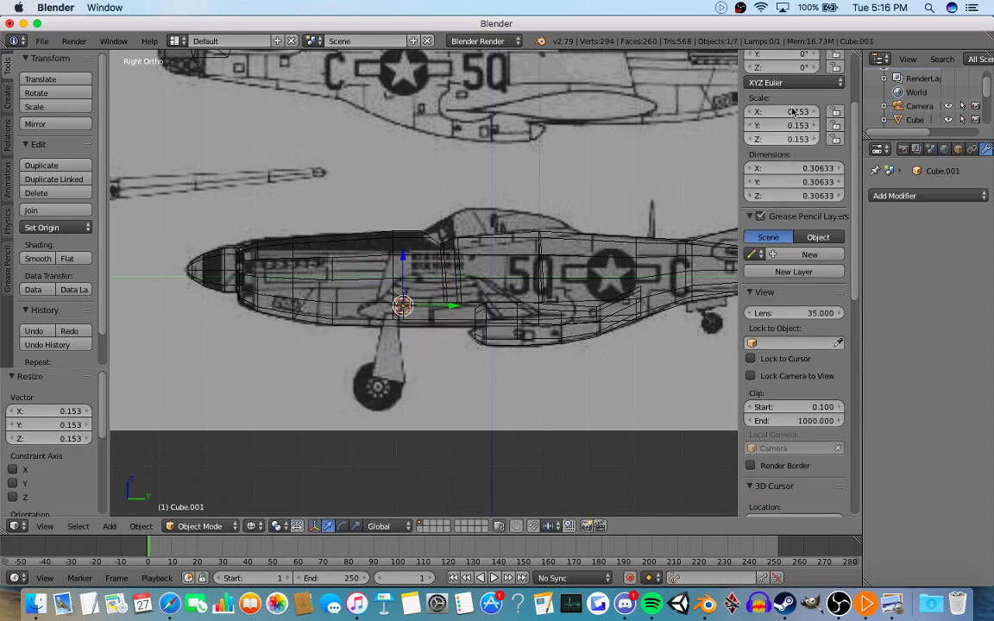
left_click(785, 93)
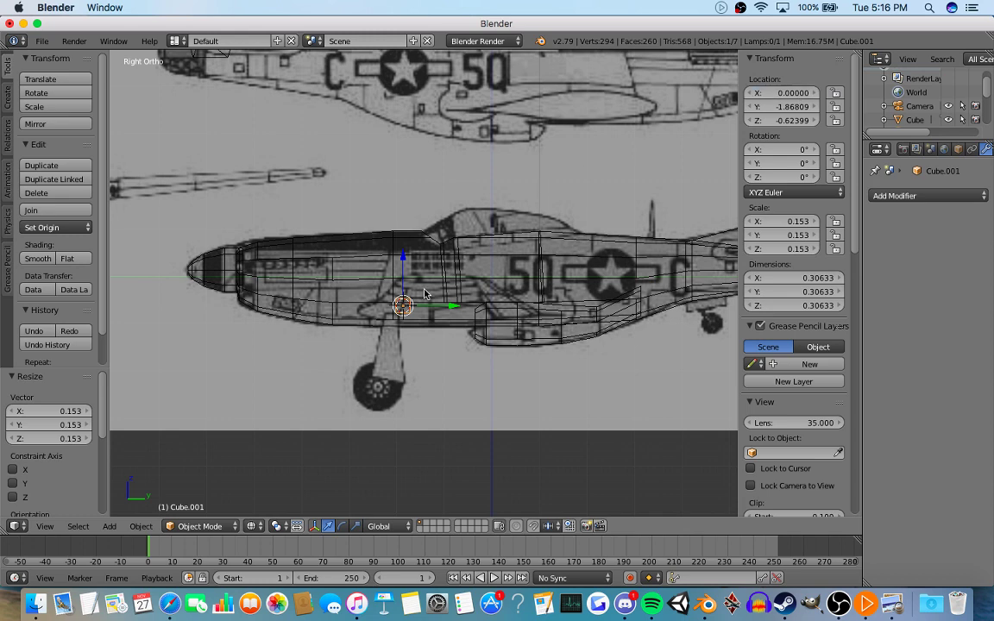
type("0")
key("Return")
Edit the cube, moving its rear face back and its front face forward to span the blueprint's wing root.
scroll(427, 293, "up", 6)
key("Tab")
key("z")
key("z")
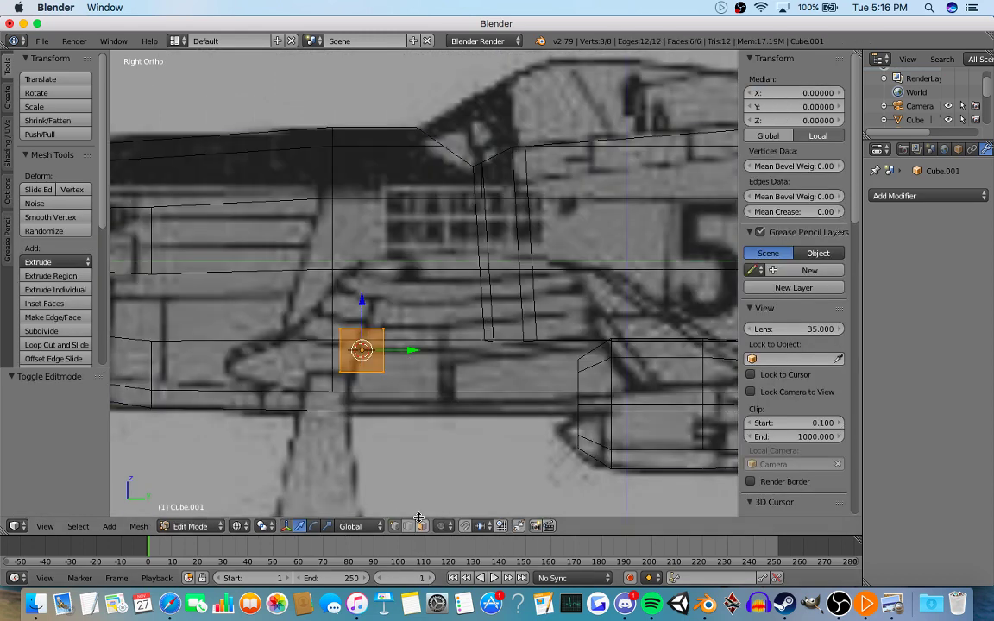
right_click(385, 359)
scroll(414, 361, "down", 4)
middle_click_drag(452, 364, 422, 362, "shift")
scroll(417, 313, "up", 3)
left_click_drag(401, 336, 614, 300)
right_click(299, 328)
left_click_drag(348, 337, 302, 341)
Extrude the wing block's front face forward by about 0.30, scale it along Z to about 0.73, and leave edit mode.
key("e")
left_click(265, 335)
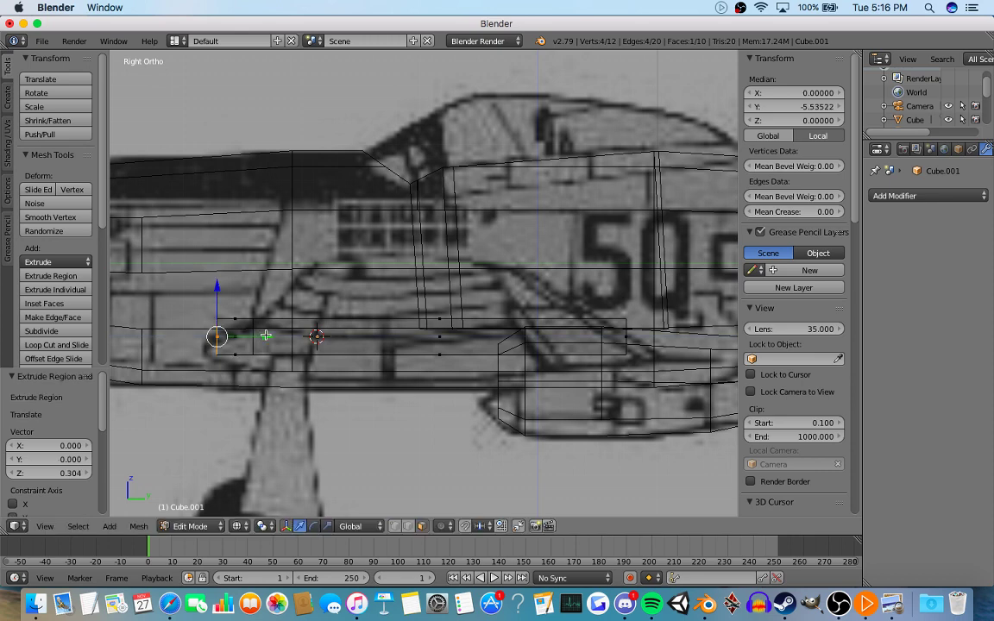
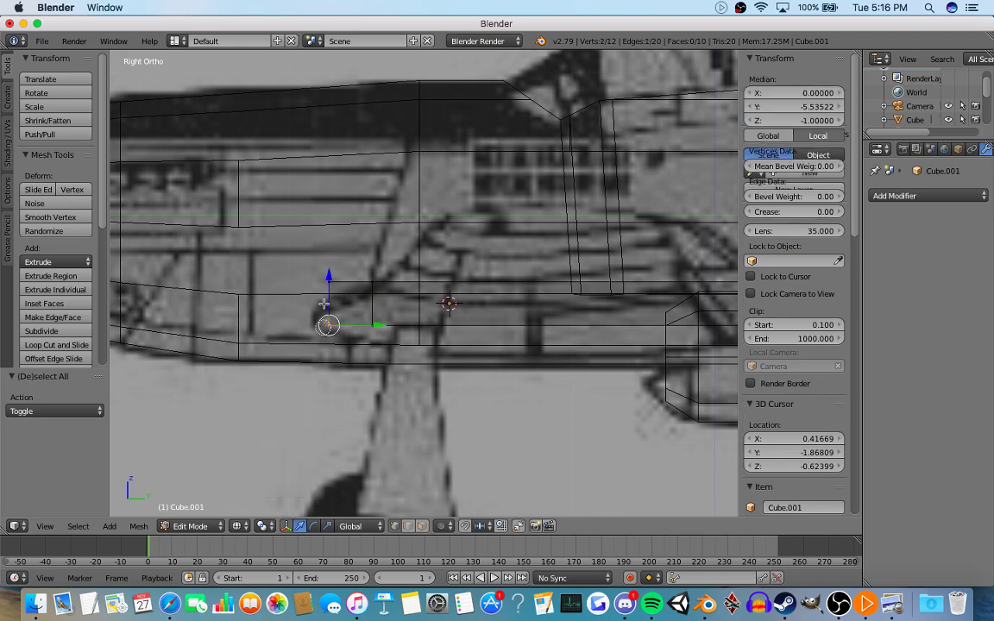
left_click(327, 277)
right_click(327, 275)
key("s")
key("z")
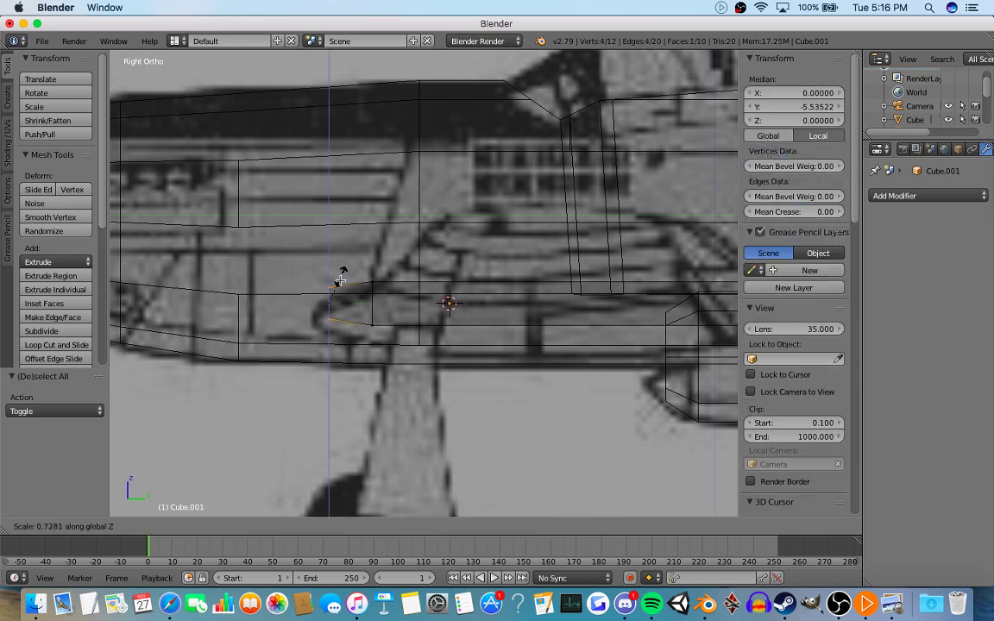
left_click(341, 282)
key("Tab")
Select the wing block's upper rear edge, lower it along Z to thin the trailing edge, and leave edit mode.
scroll(480, 320, "down", 3)
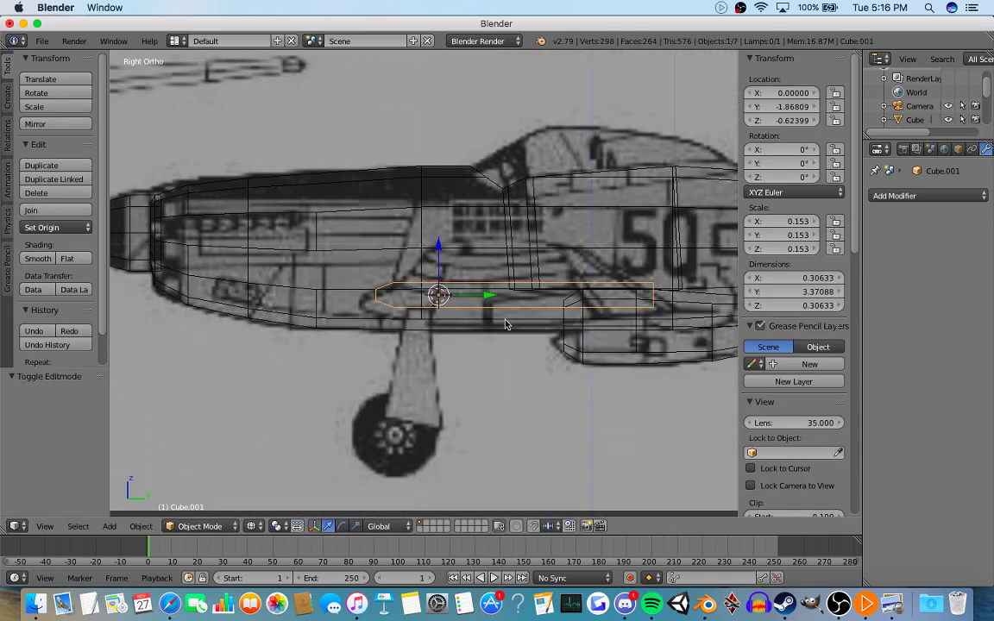
middle_click_drag(480, 320, 365, 315, "shift")
scroll(636, 276, "up", 5)
key("z")
key("Tab")
key("z")
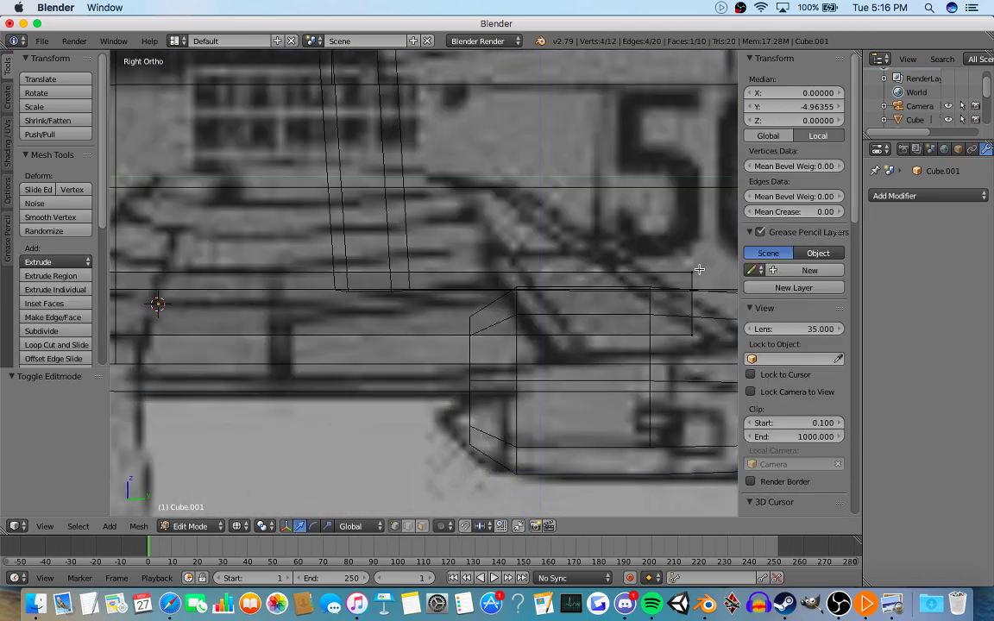
middle_click_drag(696, 272, 606, 281, "shift")
key("c")
left_click(603, 281)
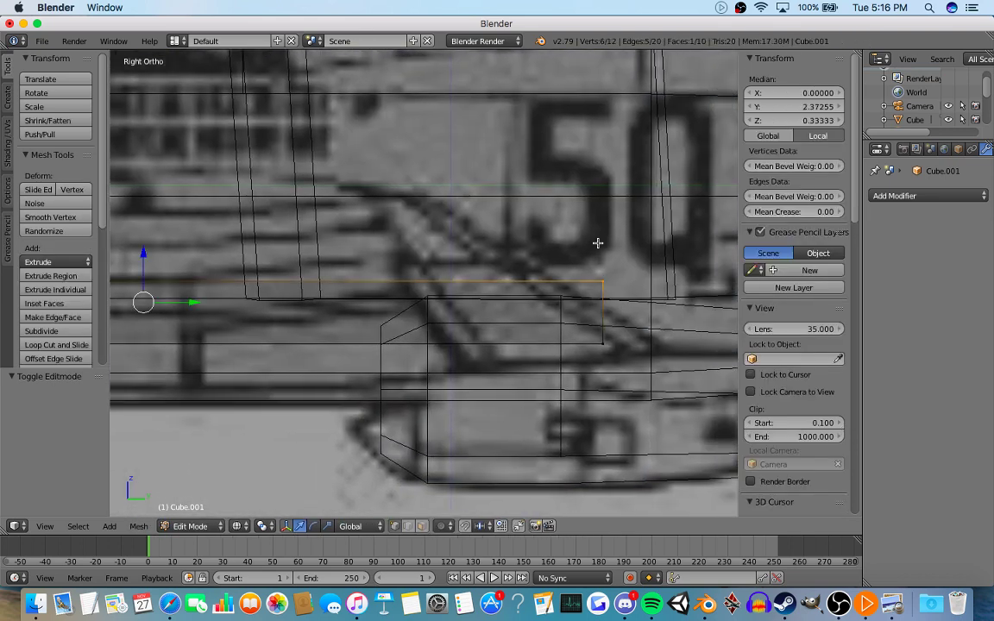
key("a")
left_click(621, 277)
right_click(603, 278)
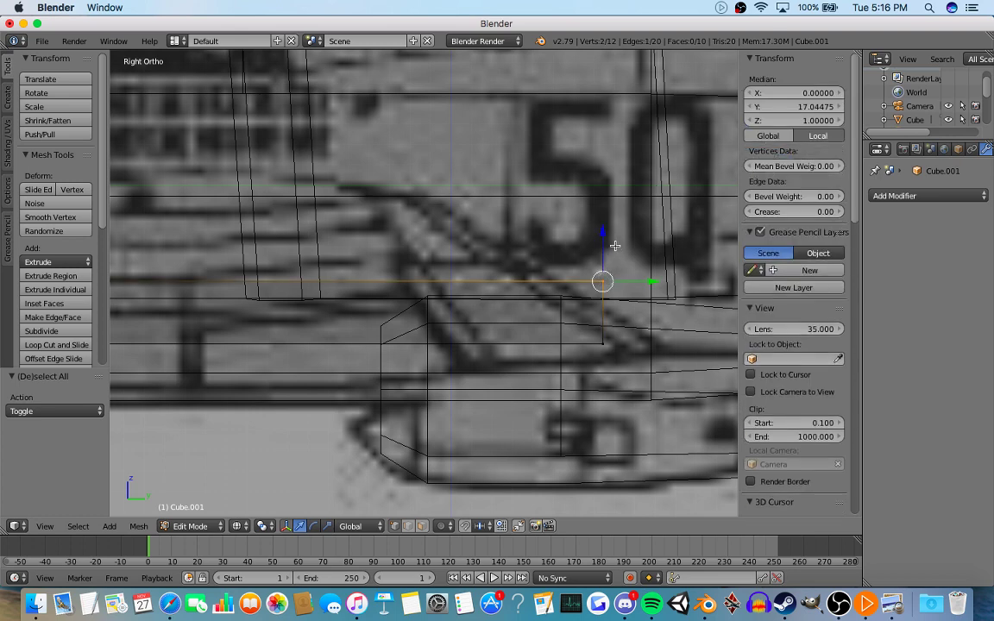
key("g")
key("z")
left_click(608, 300)
key("Tab")
Try to widen the wing block along X in the front view.
scroll(587, 304, "down", 6)
key("z")
mouse_move(243, 305)
middle_mouse_down()
mouse_move(466, 298)
mouse_move(446, 312)
mouse_move(328, 285)
mouse_move(451, 281)
mouse_move(497, 298)
middle_mouse_up()
key("z")
key("1")
key("z")
key("s")
key("x")
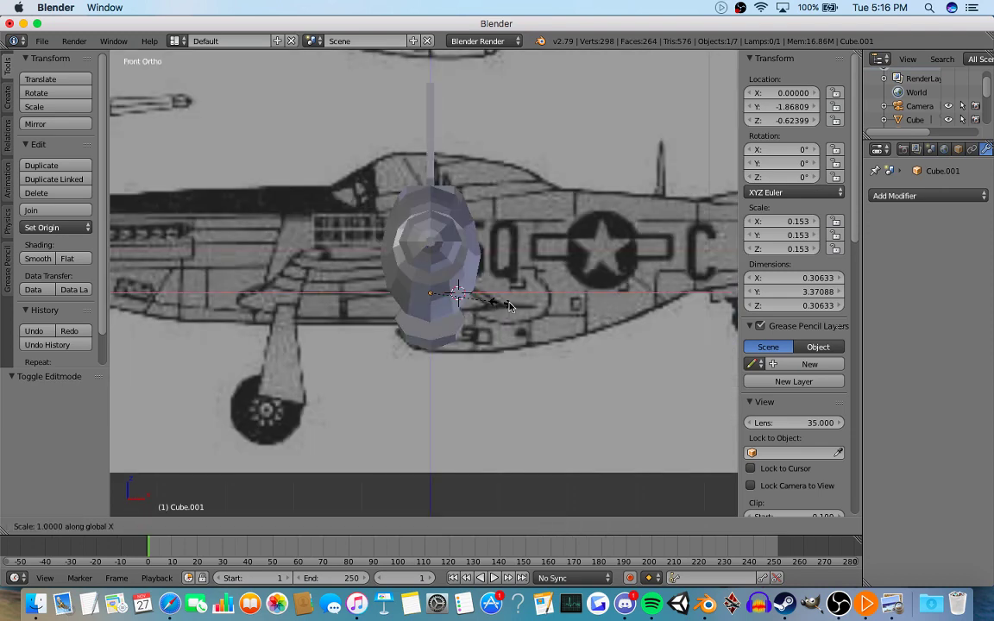
left_click(454, 481)
scroll(526, 380, "down", 4)
scroll(528, 368, "up", 3)
key("ctrl+z")
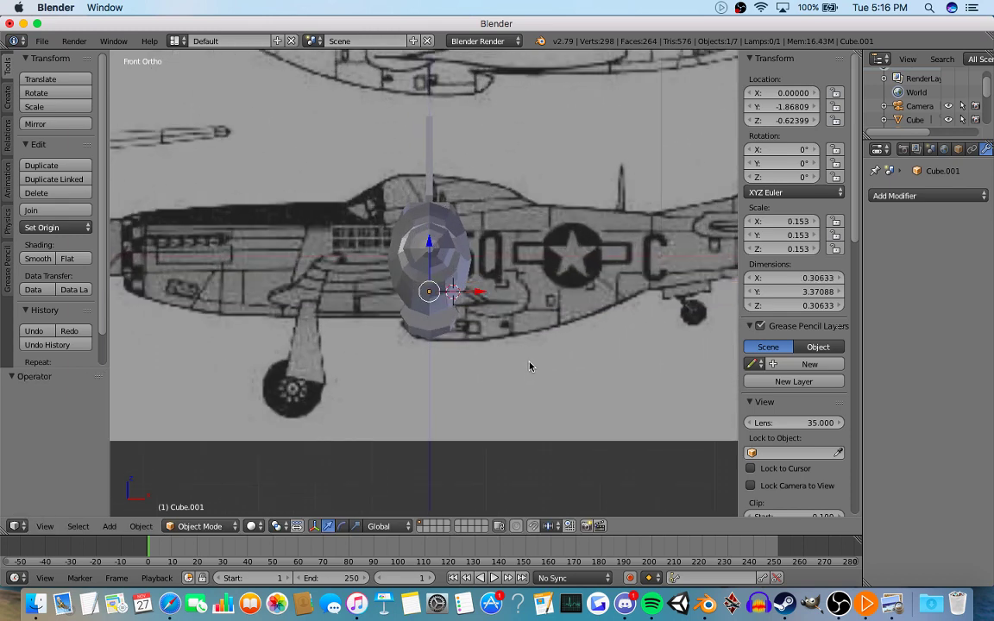
Scale the wing block along X by about 32.3 in the wireframe front view, making it about 9.9 wide.
scroll(526, 371, "down", 3)
scroll(525, 374, "up", 1)
scroll(523, 375, "up", 1)
key("z")
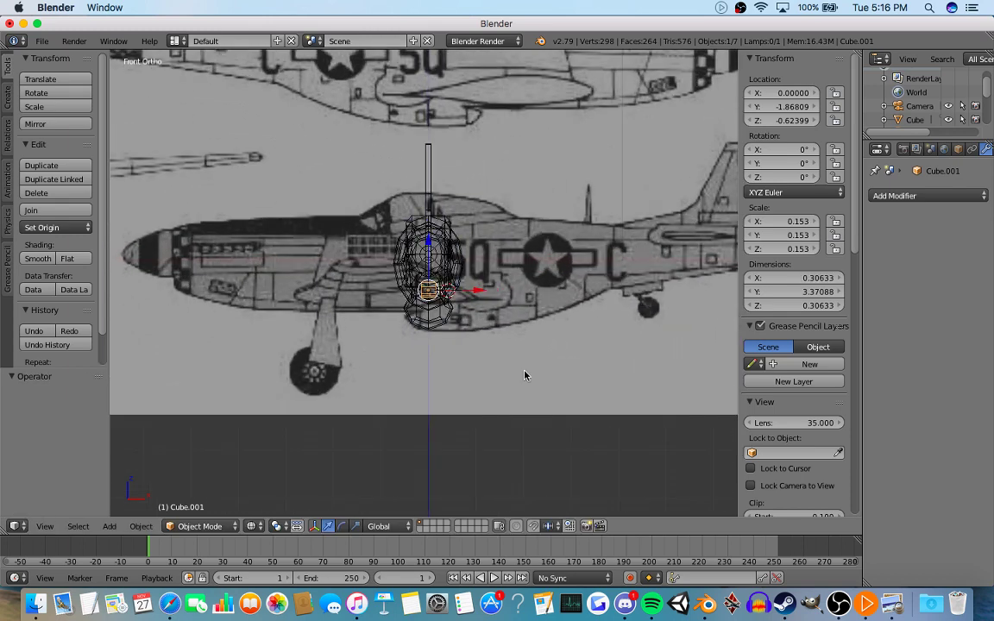
key("s")
key("x")
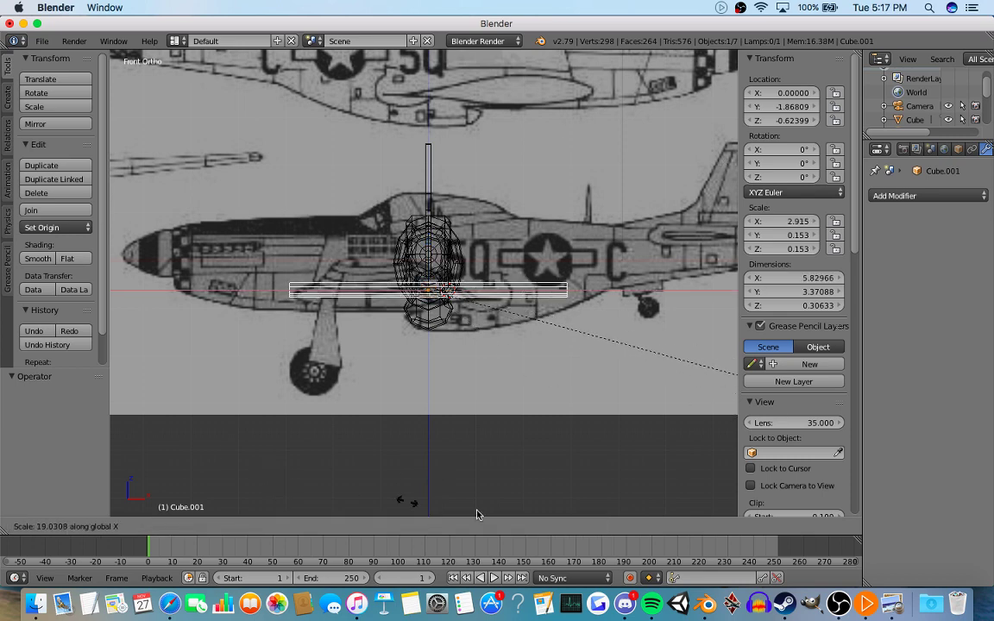
left_click(628, 473)
In the top view, set the background image offset to X 5.55 and Y -4.00, aligning the plan-view blueprint with the fuselage.
scroll(628, 473, "down", 2)
key("KP_7")
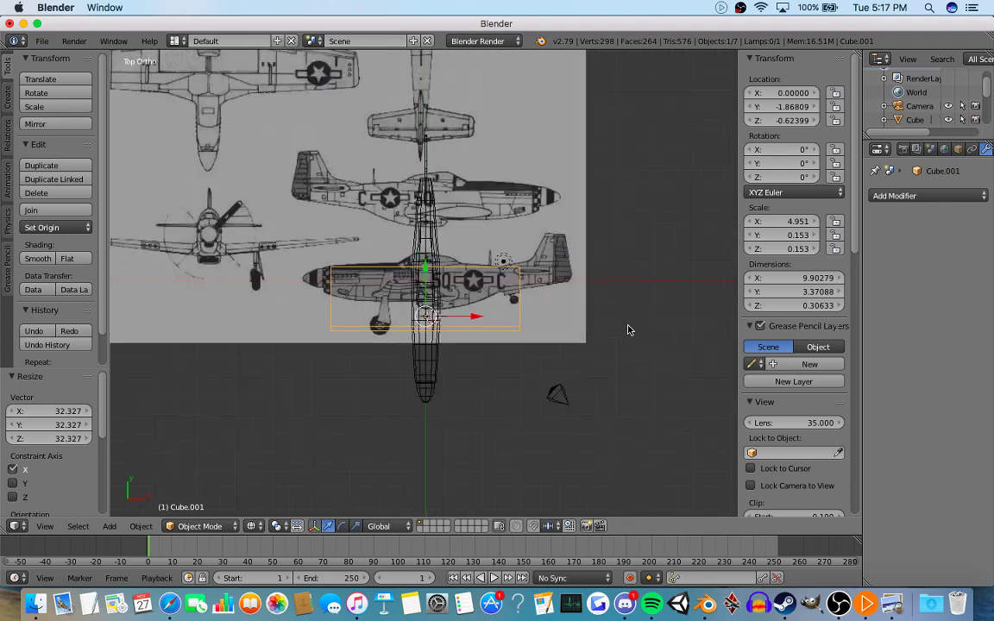
scroll(781, 347, "down", 15)
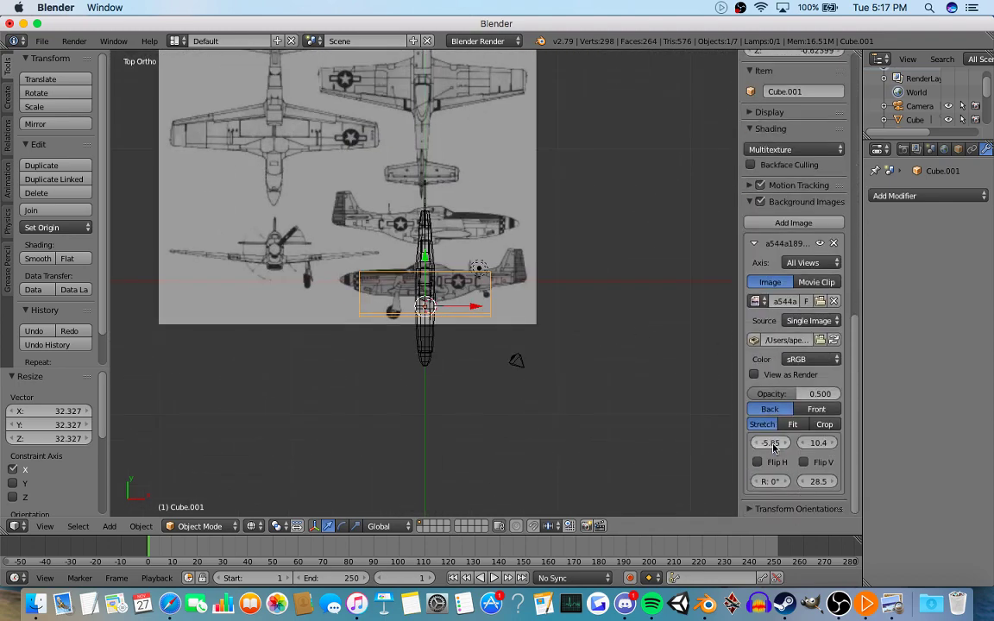
left_click_drag(811, 443, 783, 445)
left_click(756, 444)
scroll(437, 339, "up", 5)
scroll(518, 354, "down", 3)
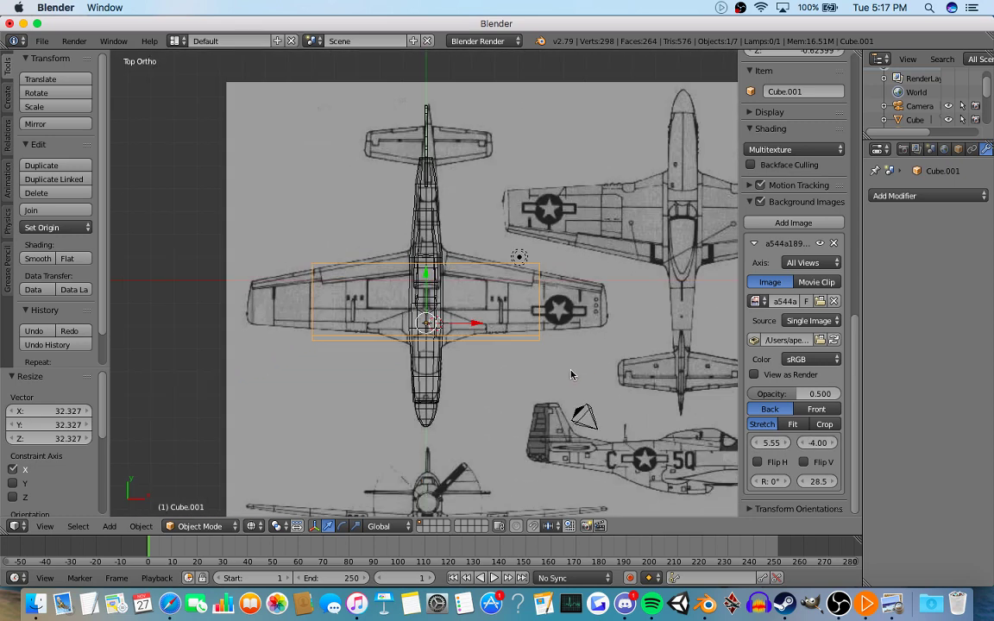
Scale the wing block along X by about 1.53 to match the blueprint's wingspan.
key("s")
key("x")
left_click(656, 373)
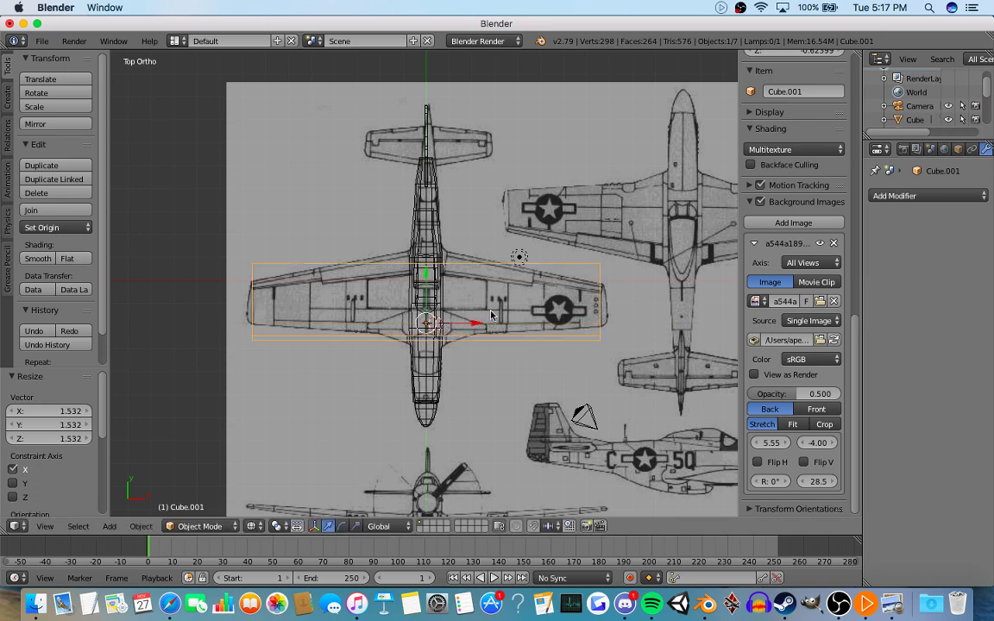
Edit the wing block and add one centred loop cut along the fuselage's centreline.
scroll(488, 337, "up", 2)
key("Tab")
key("z")
key("z")
key("a")
key("ctrl+r")
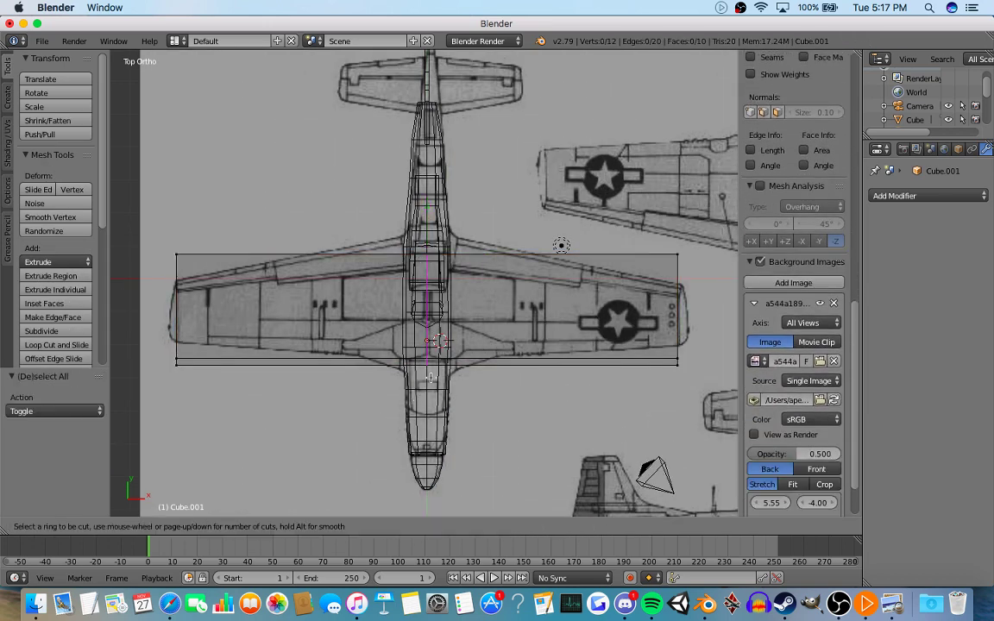
left_click(429, 377)
right_click(430, 377)
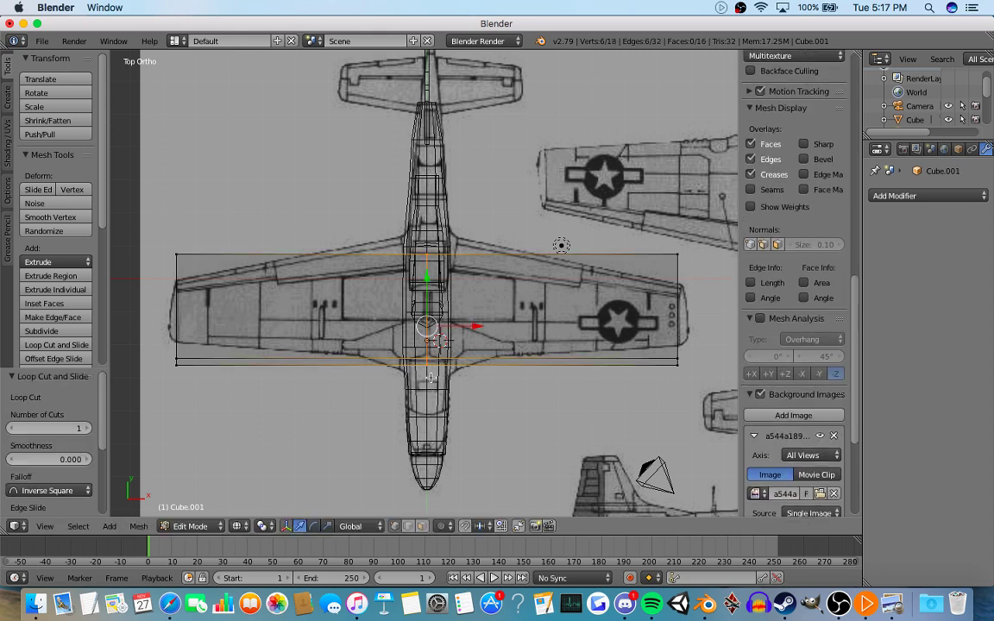
Move the centre vertices of the wing's trailing edge along +Y to meet the blueprint's wing root.
scroll(500, 380, "up", 4)
key("a")
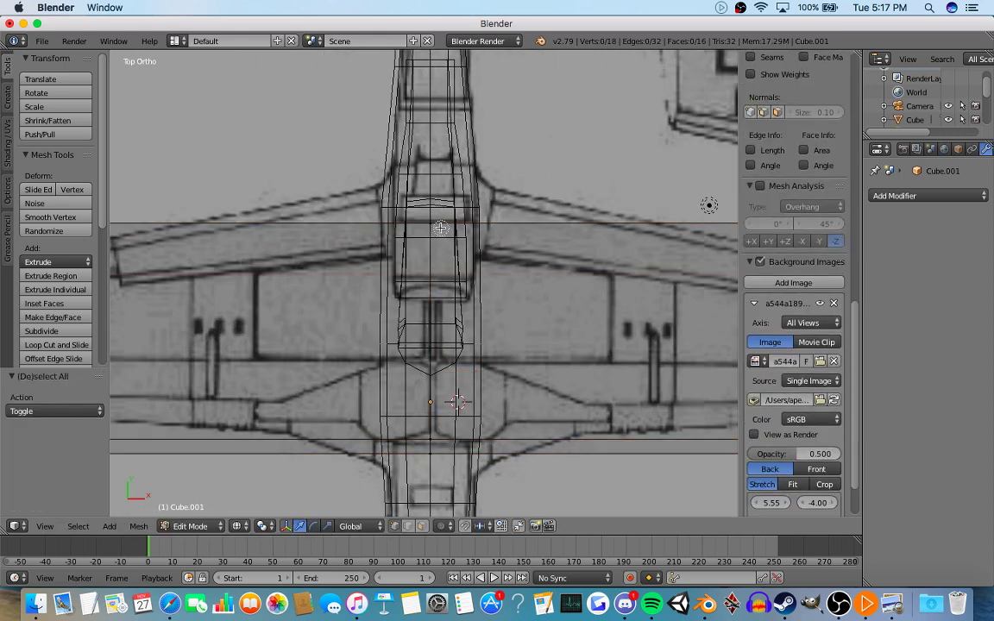
right_click(395, 221)
left_click_drag(432, 184, 447, 138)
scroll(456, 154, "down", 5)
Move both wingtips' trailing-edge corner vertices along -Y to follow the taper in the blueprint.
key("a")
right_click(316, 223)
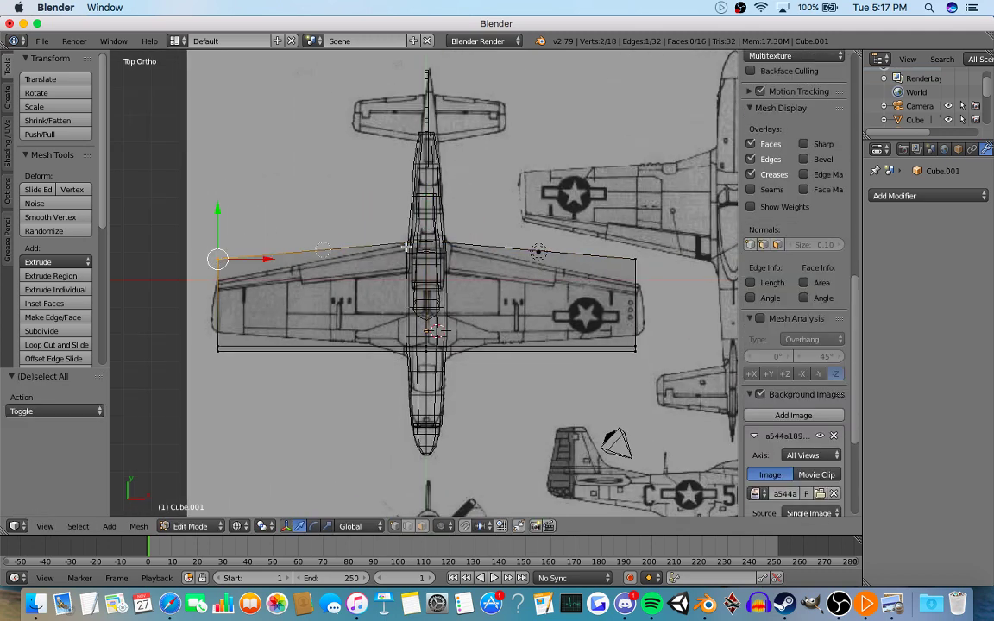
right_click(638, 258, "shift")
left_click_drag(428, 219, 428, 240)
key("a")
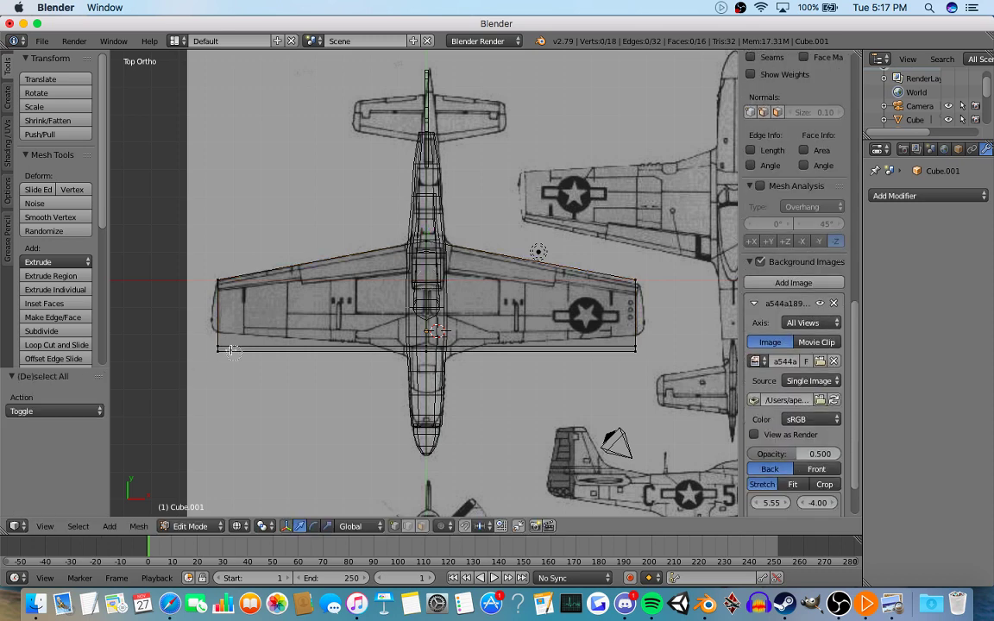
Move both wingtips' leading-edge corner vertices about 0.602 along Y to match the blueprint outline.
key("b")
left_click_drag(229, 342, 212, 355)
left_click_drag(222, 298, 222, 301)
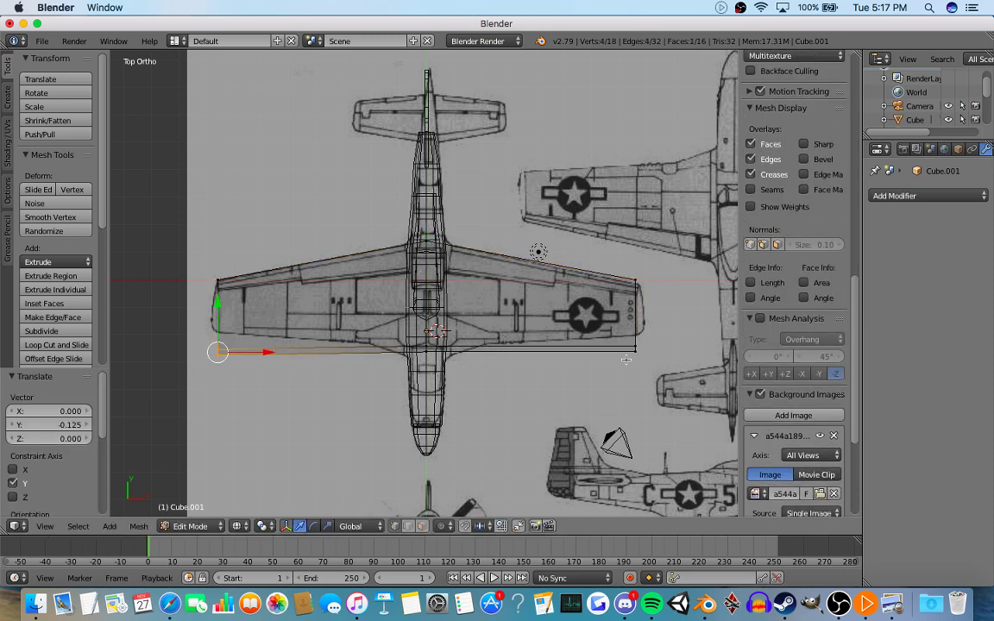
key("ctrl+z")
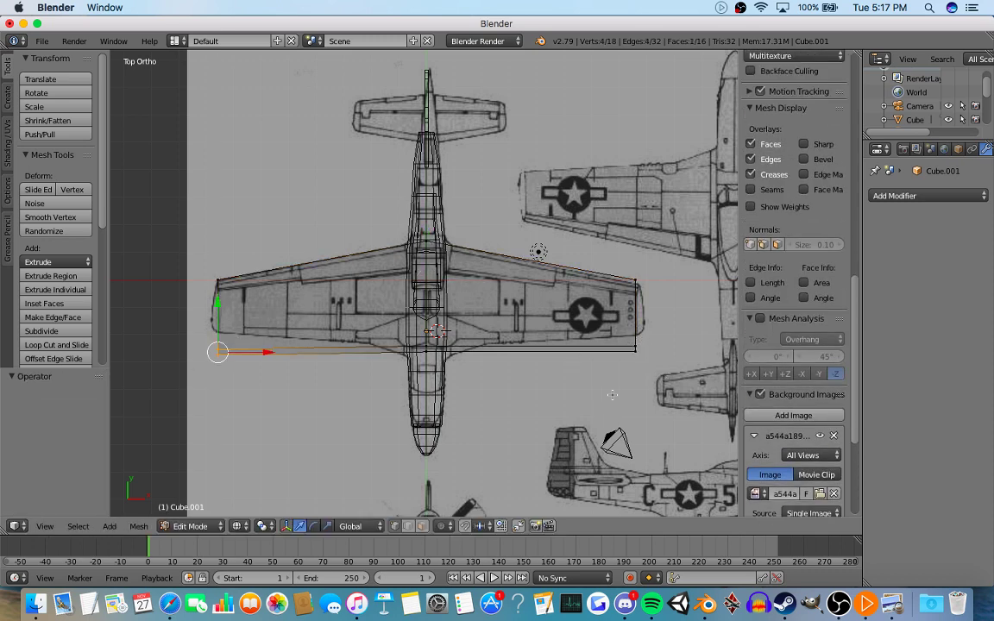
right_click(639, 352, "shift")
left_click_drag(436, 293, 443, 283)
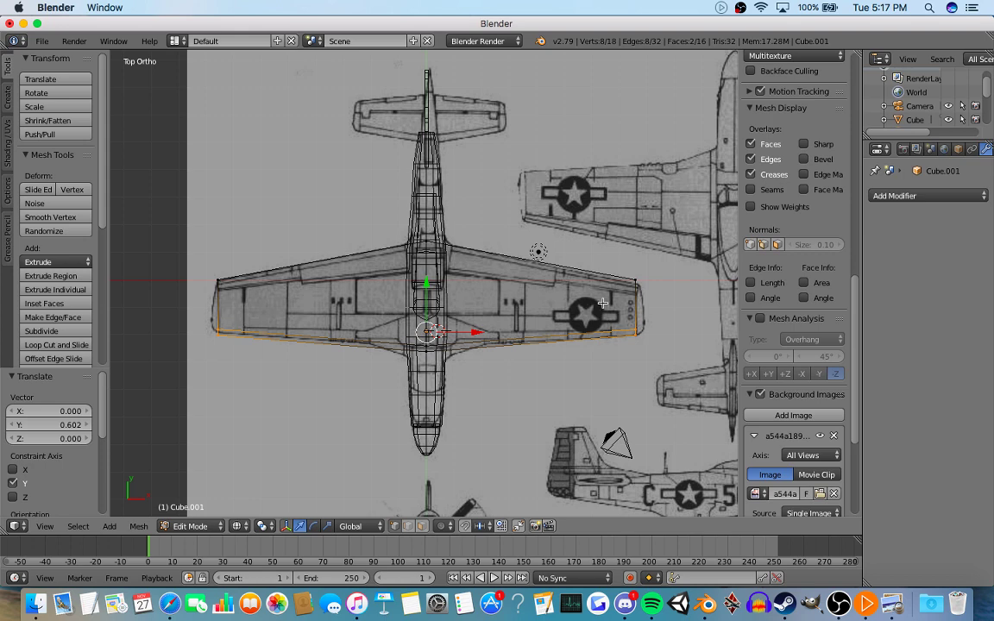
Add three evenly spaced loop cuts across each half of the wing.
scroll(604, 241, "up", 2)
key("a")
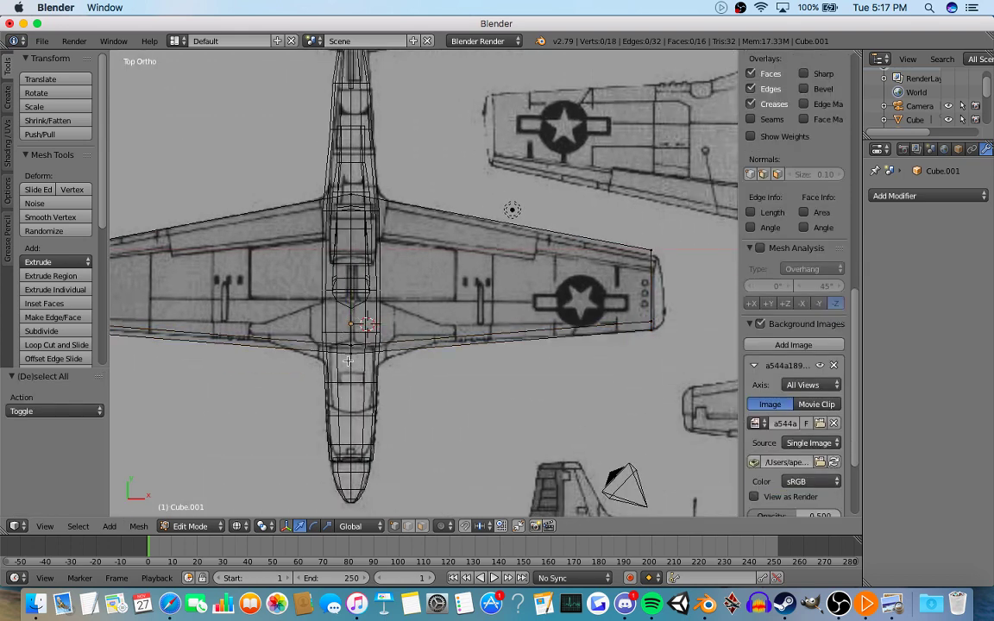
key("ctrl+r")
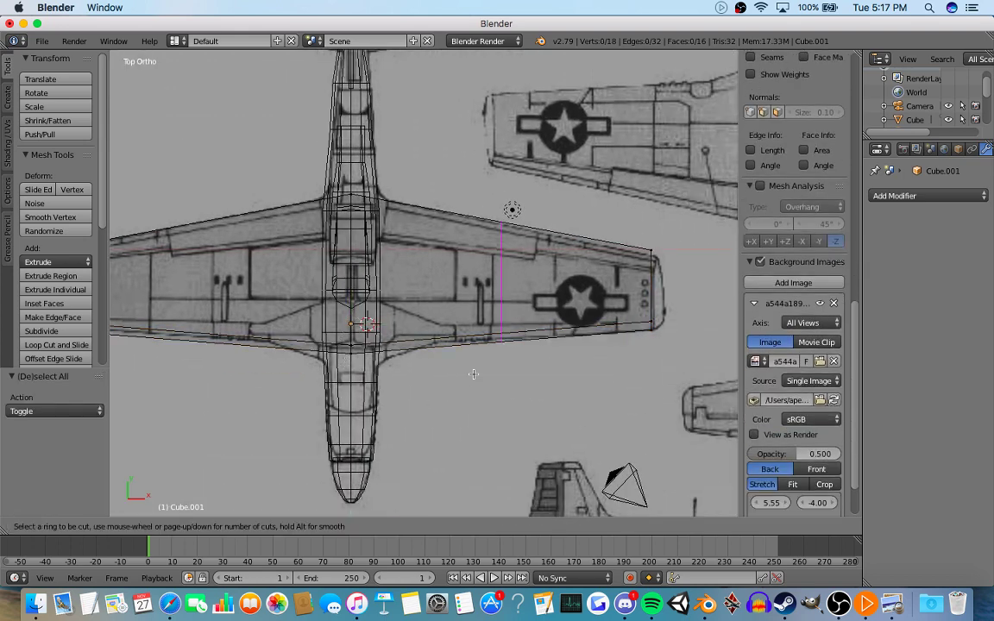
scroll(473, 374, "up", 2)
left_click(473, 373)
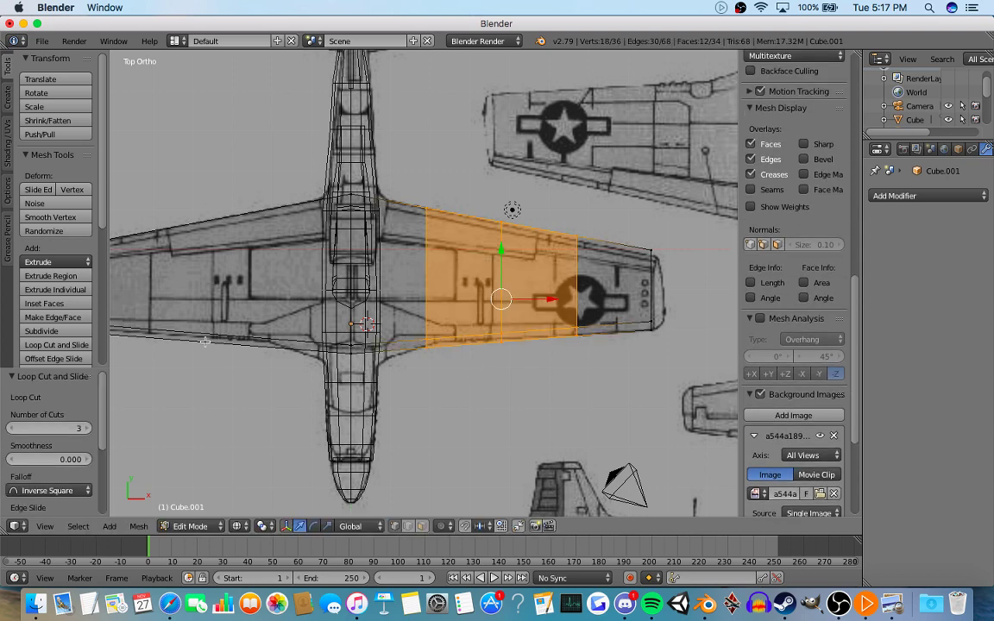
key("ctrl+r")
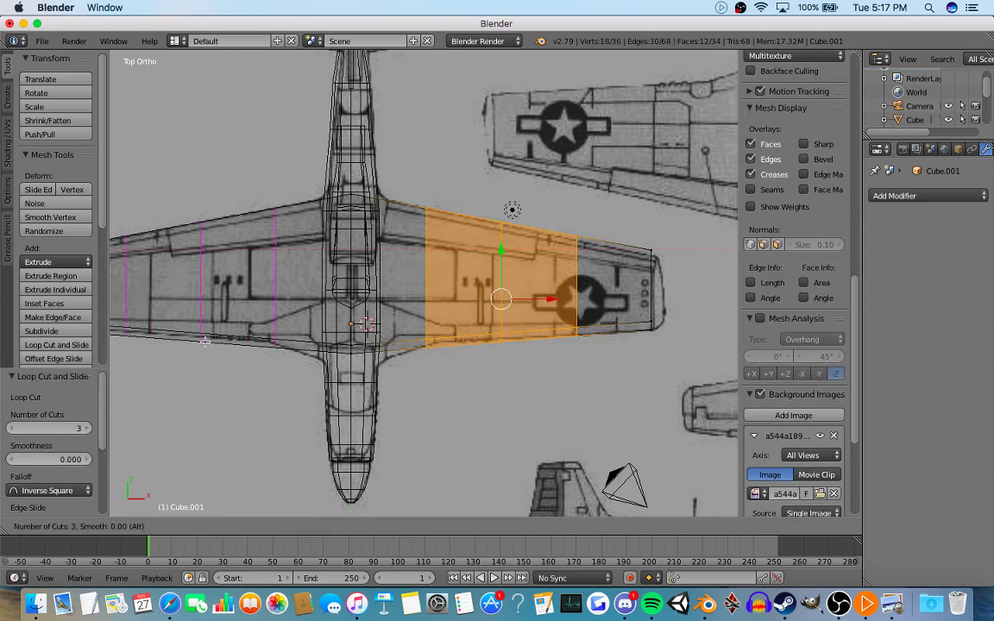
left_click(250, 343)
left_click(257, 345)
middle_click_drag(257, 345, 327, 342, "shift")
key("a")
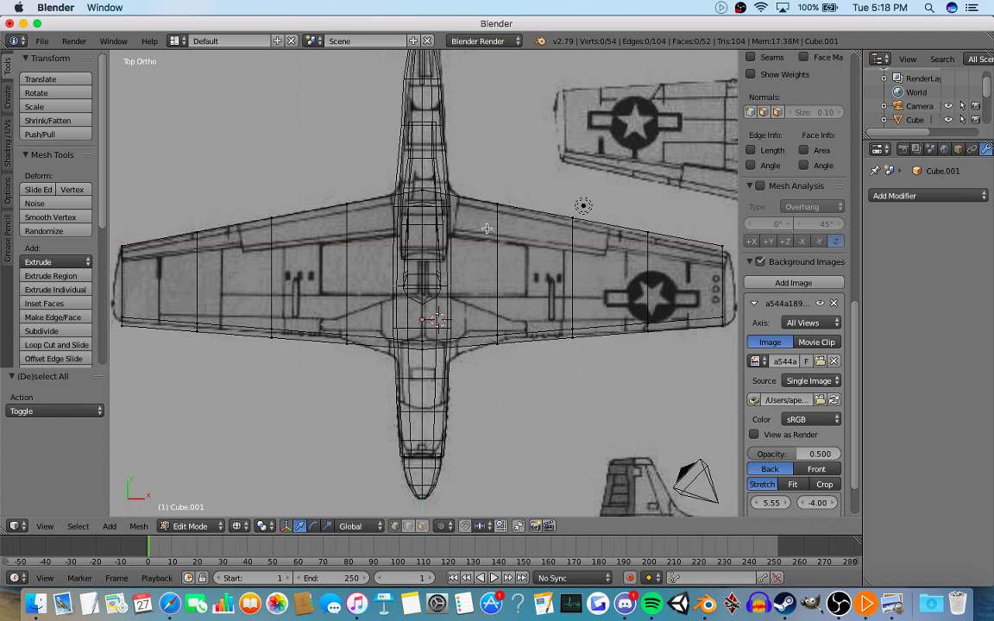
right_click(497, 334)
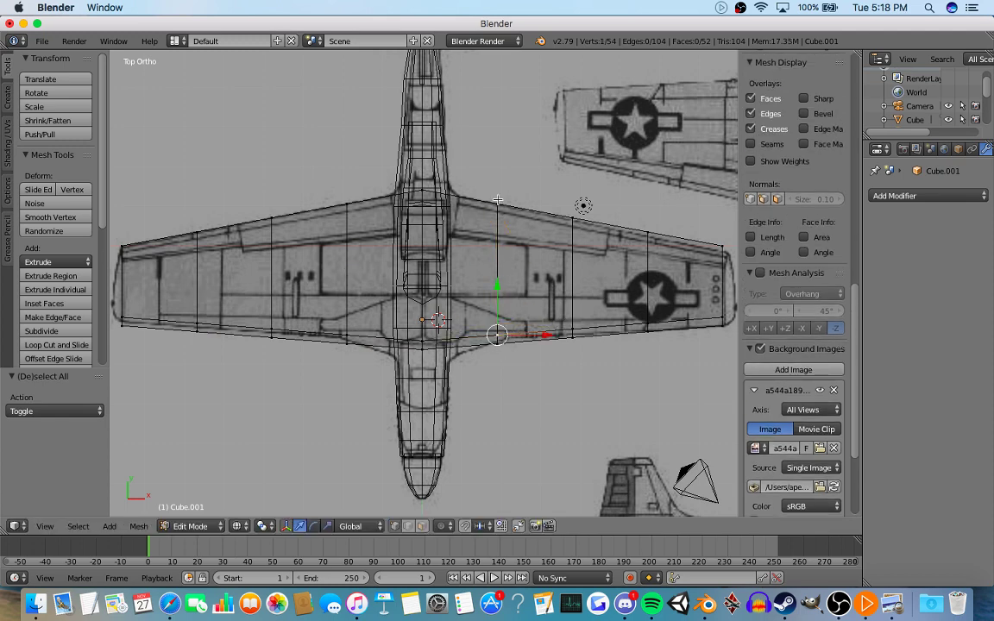
scroll(498, 369, "up", 5)
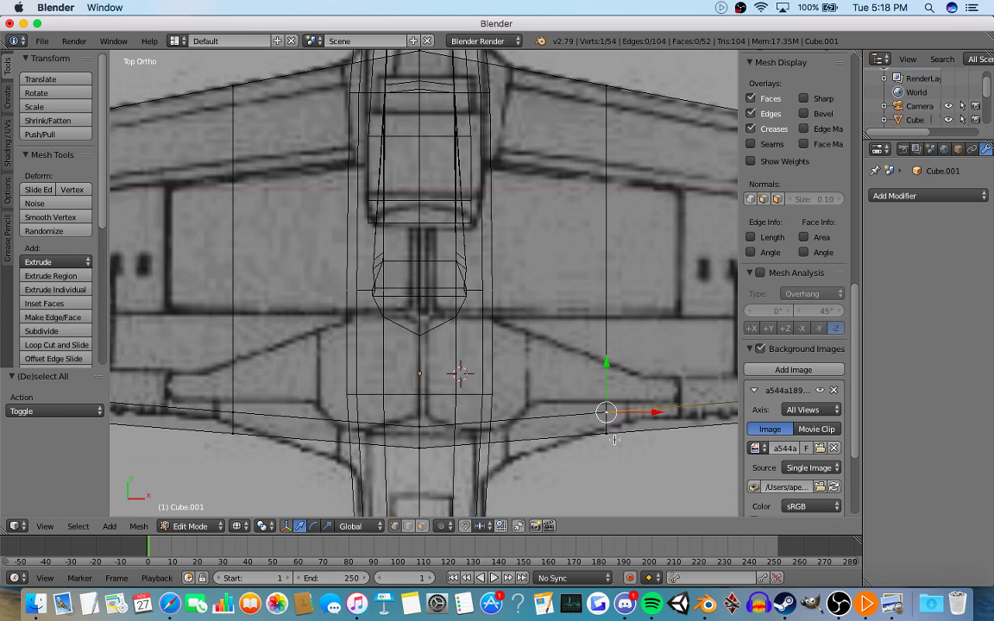
key("space")
type("a")
scroll(441, 431, "down", 3)
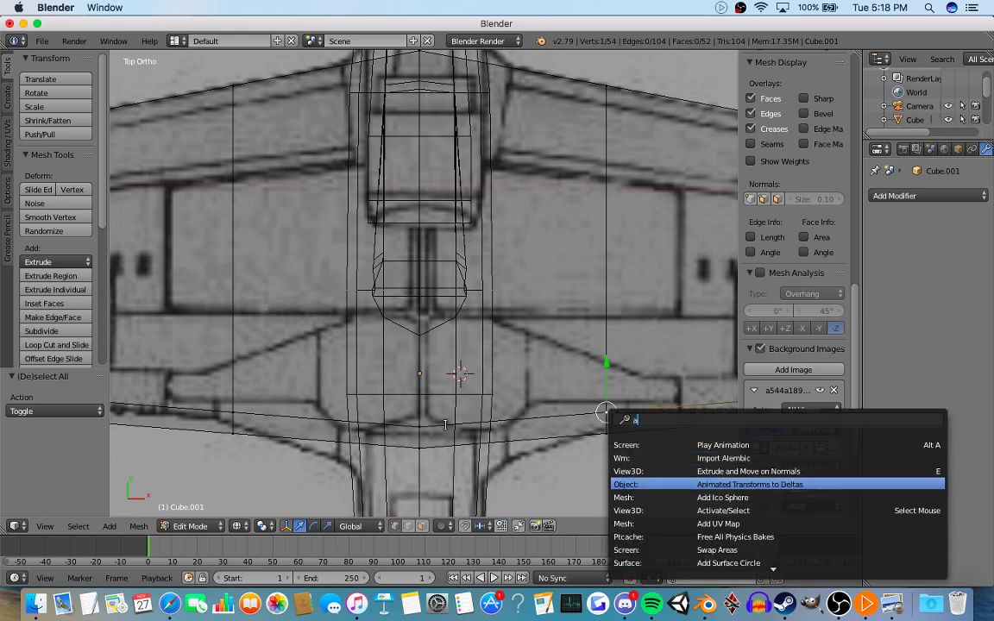
key("Escape")
Move the centre vertices of the wing's leading edge about 0.16 along -Y and leave Edit Mode.
key("a")
key("a")
key("a")
key("b")
left_click_drag(429, 440, 416, 421)
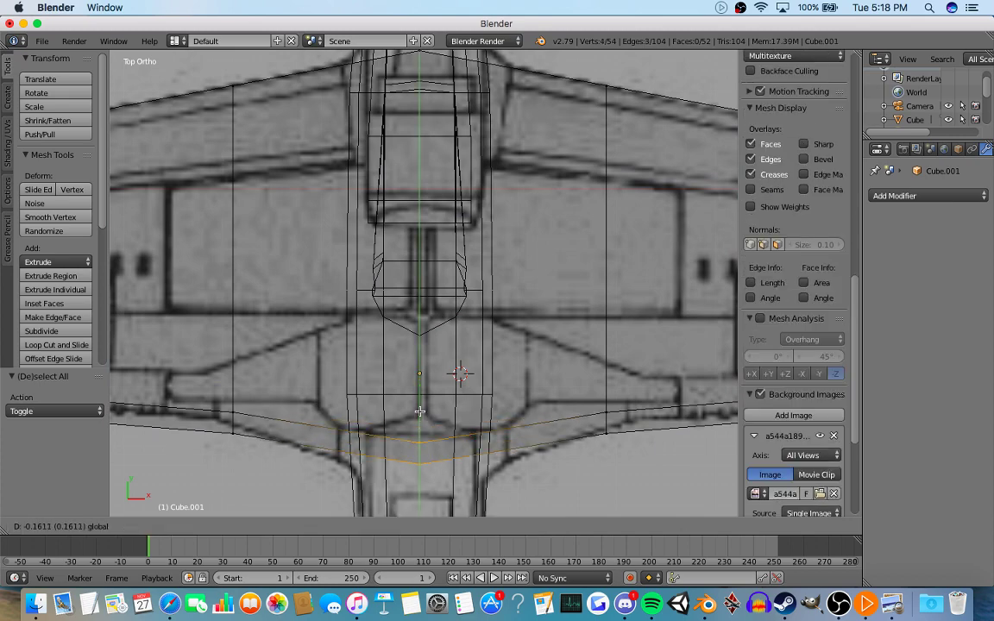
key("Tab")
In the wireframe front view, edit the wing and select the loops nearest the fuselage on both sides.
scroll(414, 431, "down", 2)
scroll(414, 432, "down", 3)
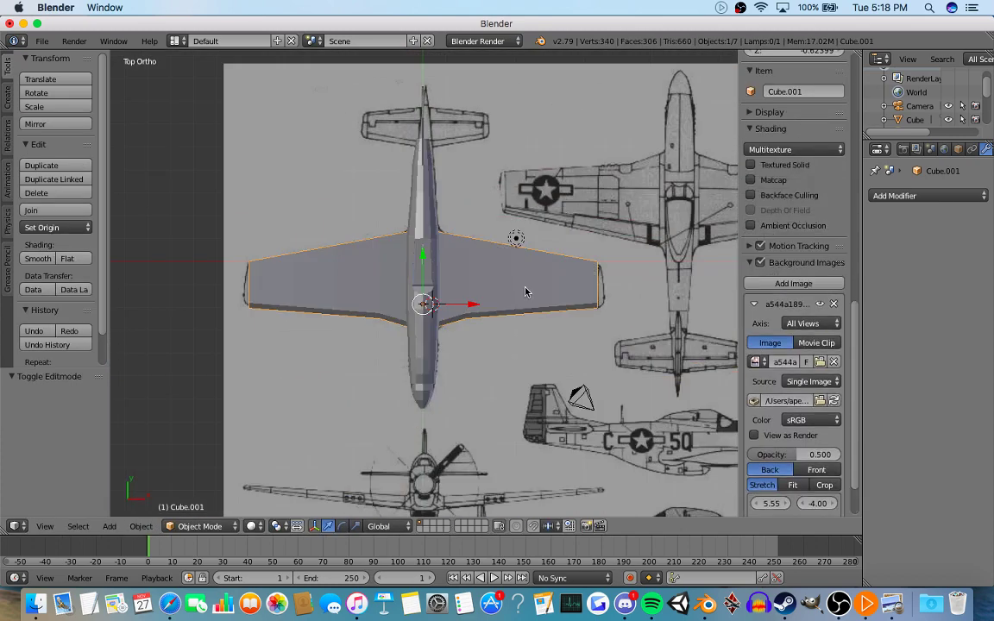
middle_click_drag(472, 258, 446, 178)
key("KP_1")
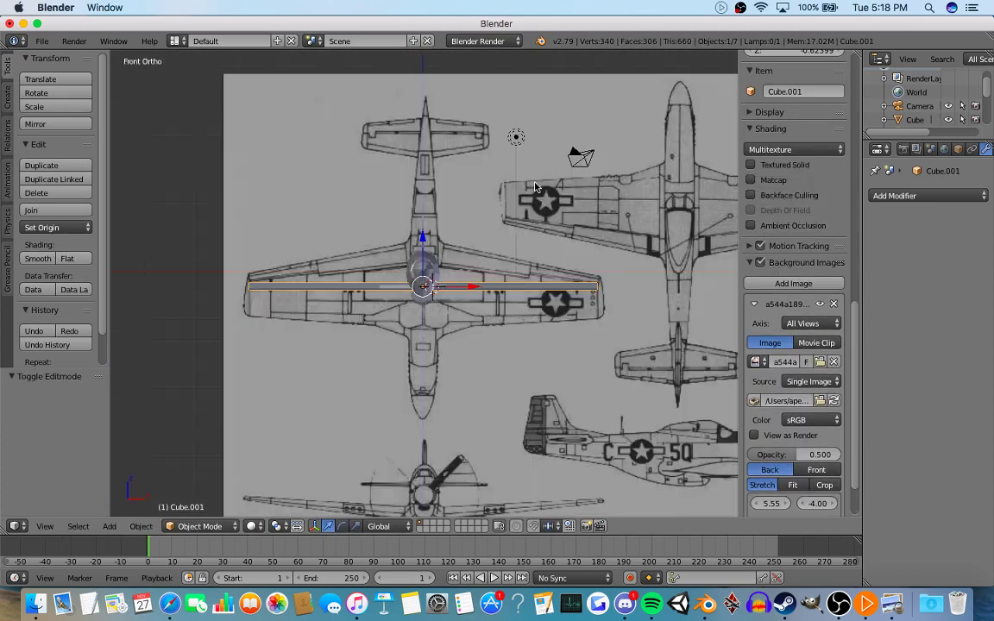
scroll(525, 309, "up", 5)
key("Tab")
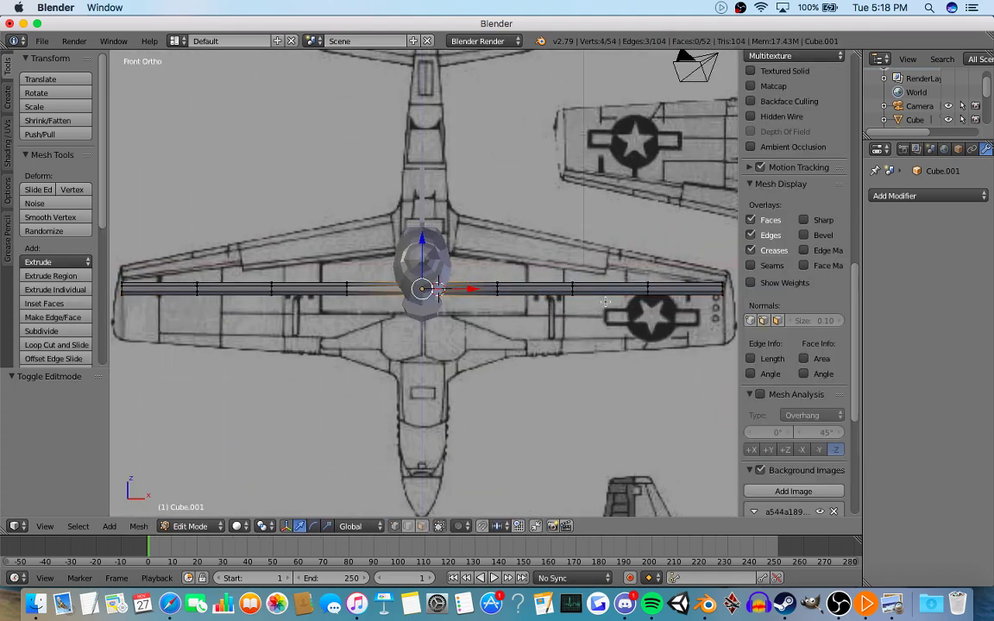
key("a")
key("c")
left_click(495, 289)
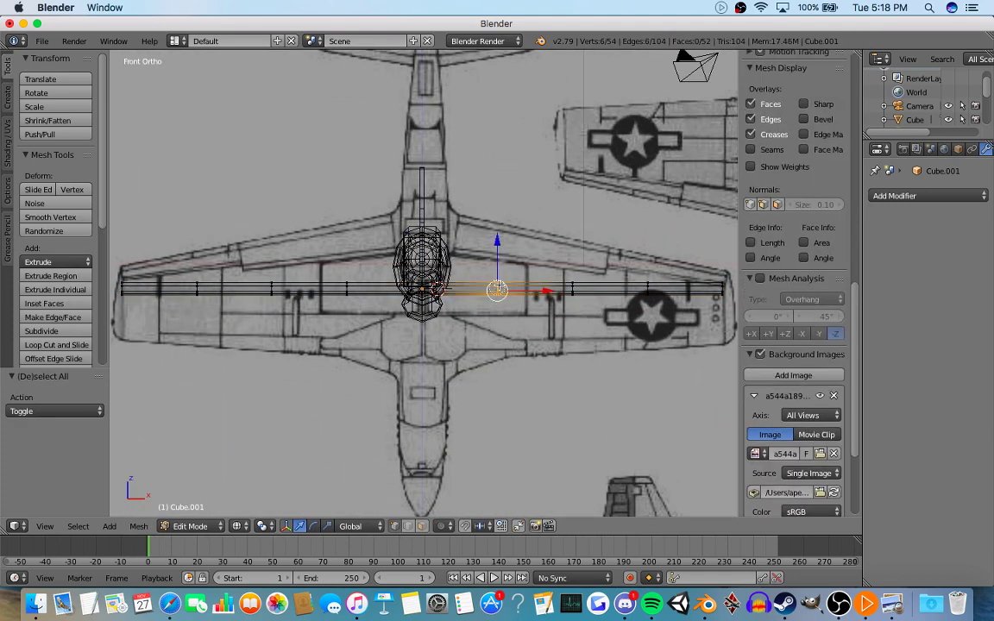
left_click(348, 289)
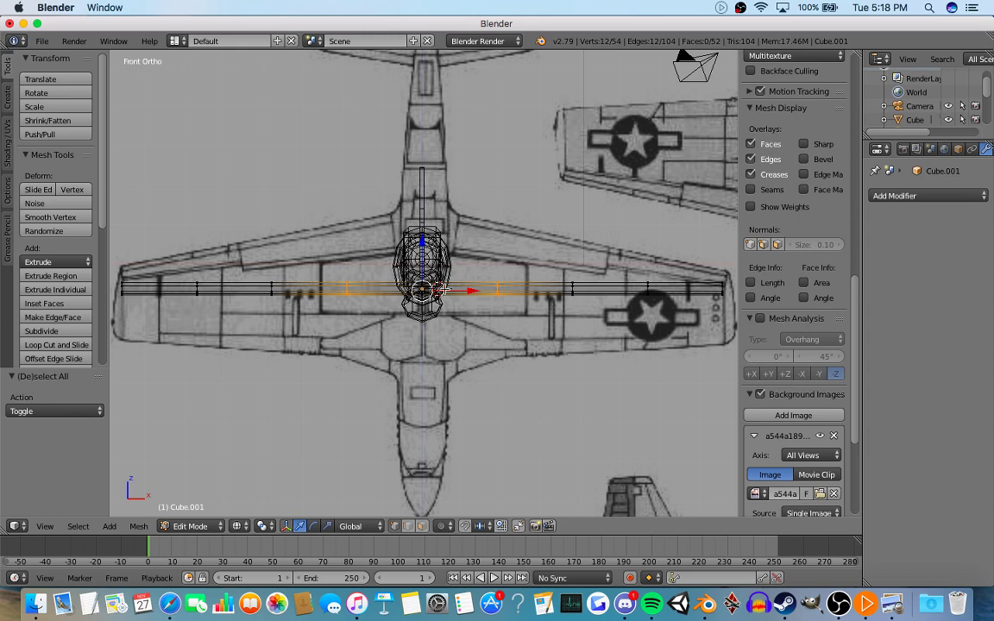
Set the background image's Y offset to 7.60 to align the front-view blueprint, and raise the selected inner wing loops slightly along Z.
scroll(573, 358, "down", 5)
scroll(790, 426, "down", 6)
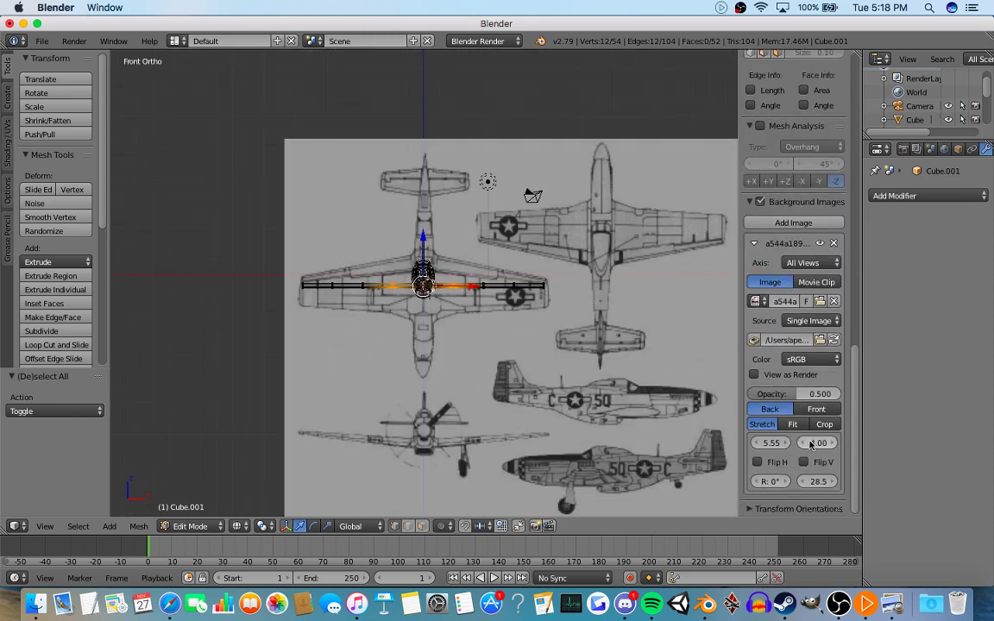
left_click_drag(813, 443, 919, 442)
scroll(573, 383, "up", 4)
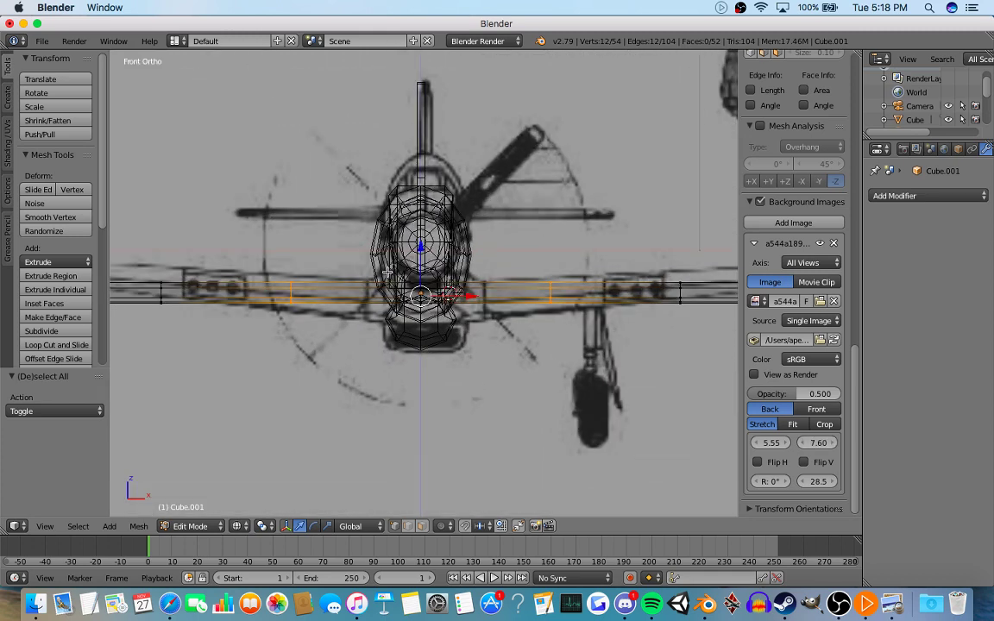
left_click_drag(423, 255, 423, 248)
Raise the middle loop of each wing half about 0.15 along Z to follow the front blueprint's dihedral.
key("a")
key("b")
left_click_drag(149, 294, 175, 314)
key("b")
left_click_drag(155, 278, 169, 296)
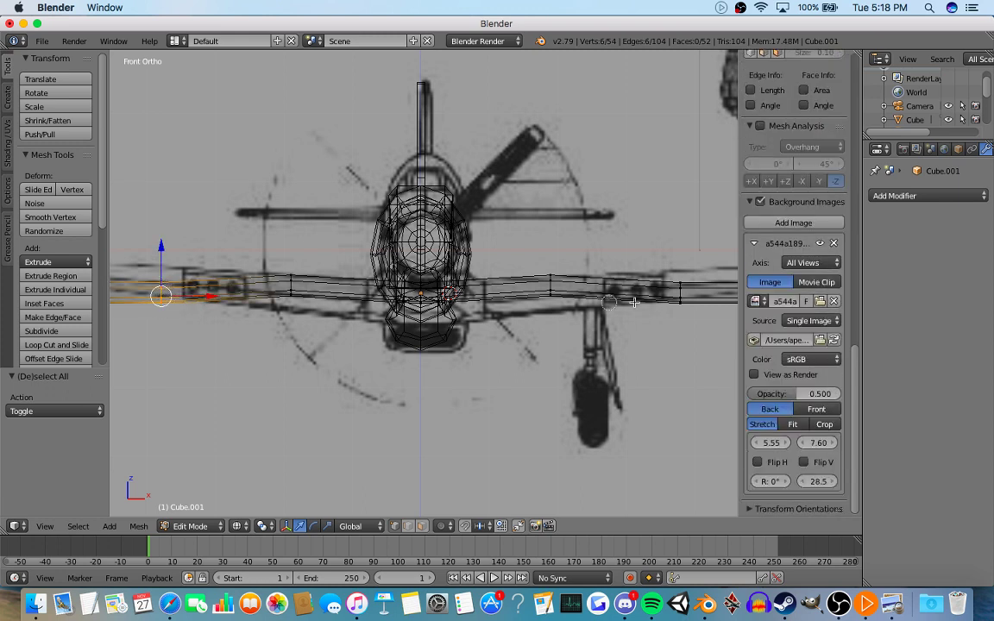
right_click(684, 303, "shift")
right_click(677, 297, "shift")
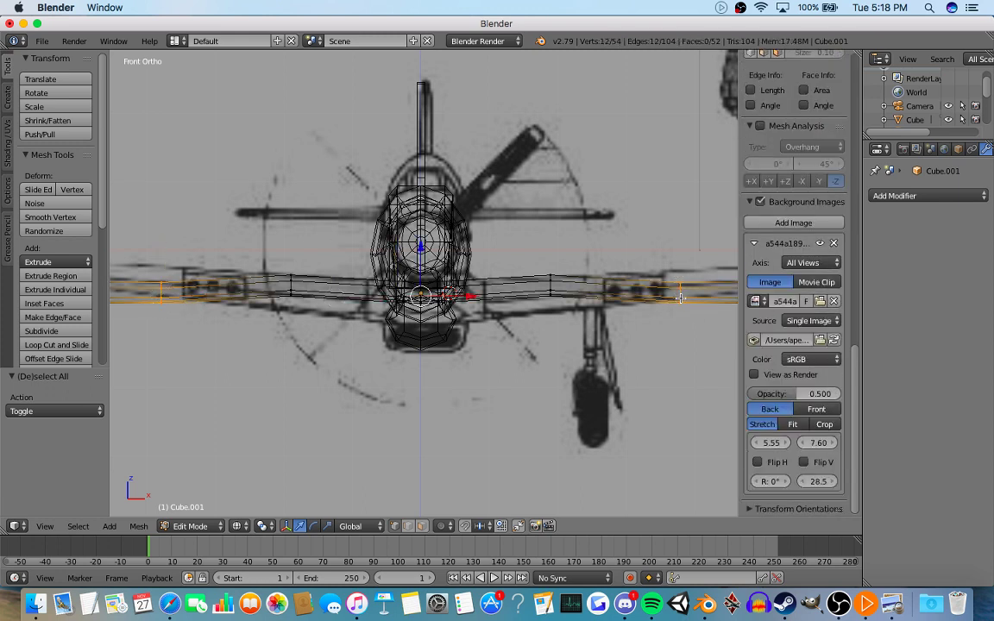
key("g")
key("z")
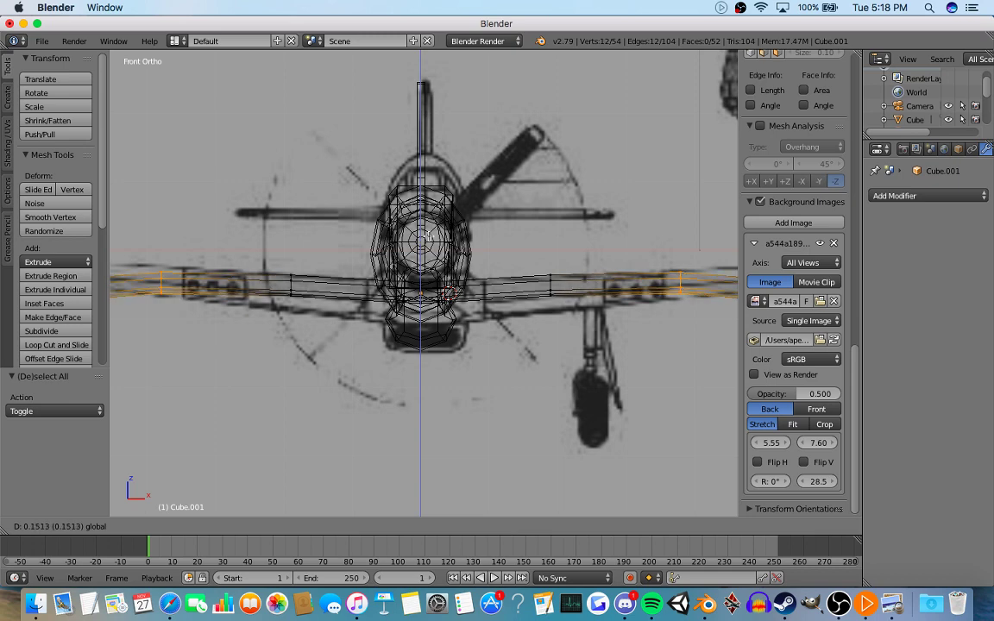
left_click(452, 251)
Raise the outermost loop cut on each wing half about 0.25 along Z to match the blueprint.
scroll(452, 252, "down", 5)
key("a")
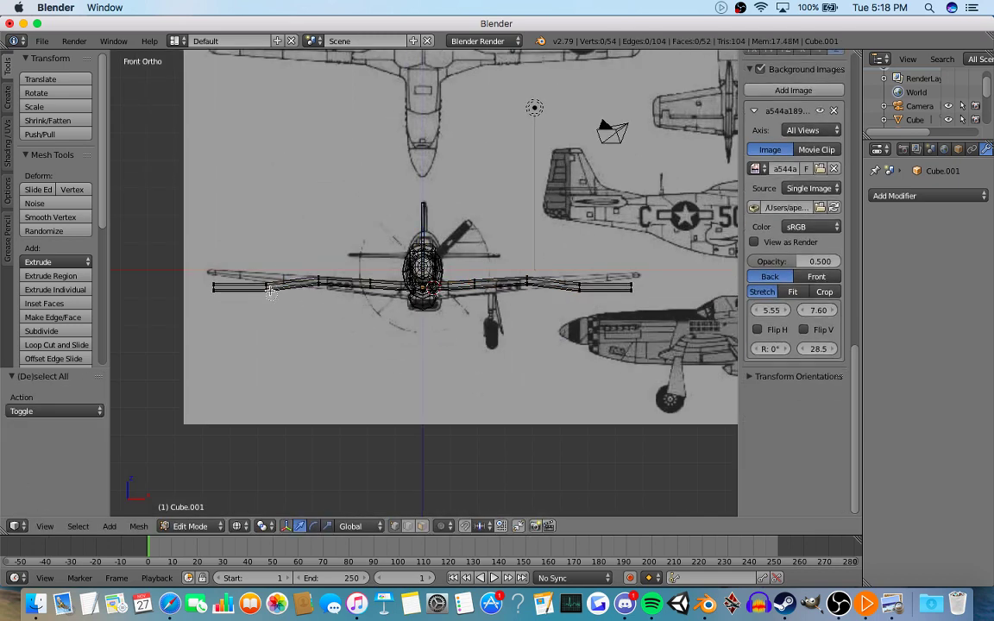
right_click(265, 279, "alt")
right_click(577, 284, "shift")
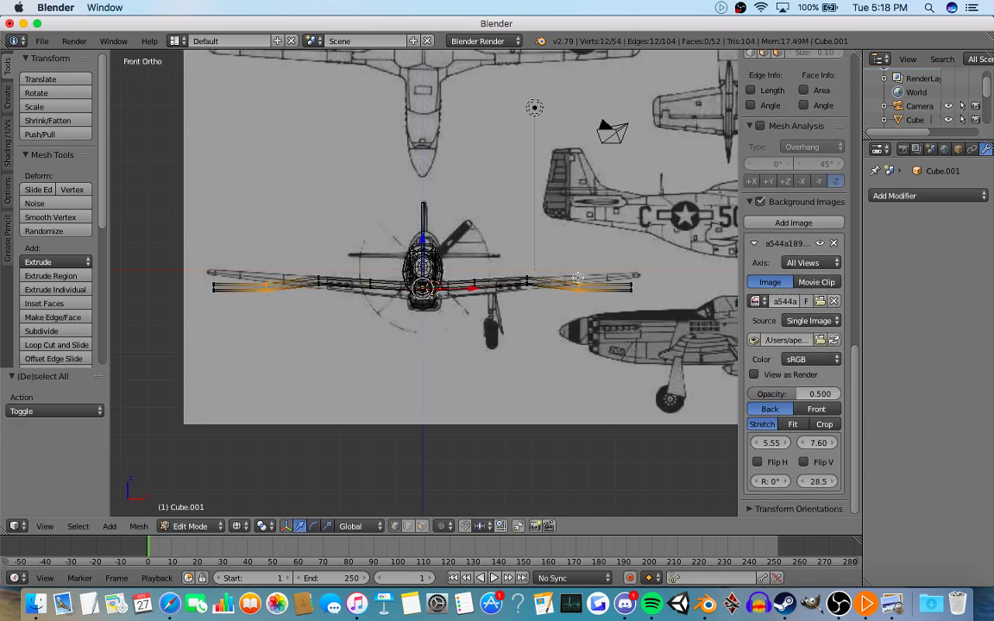
key("g")
key("z")
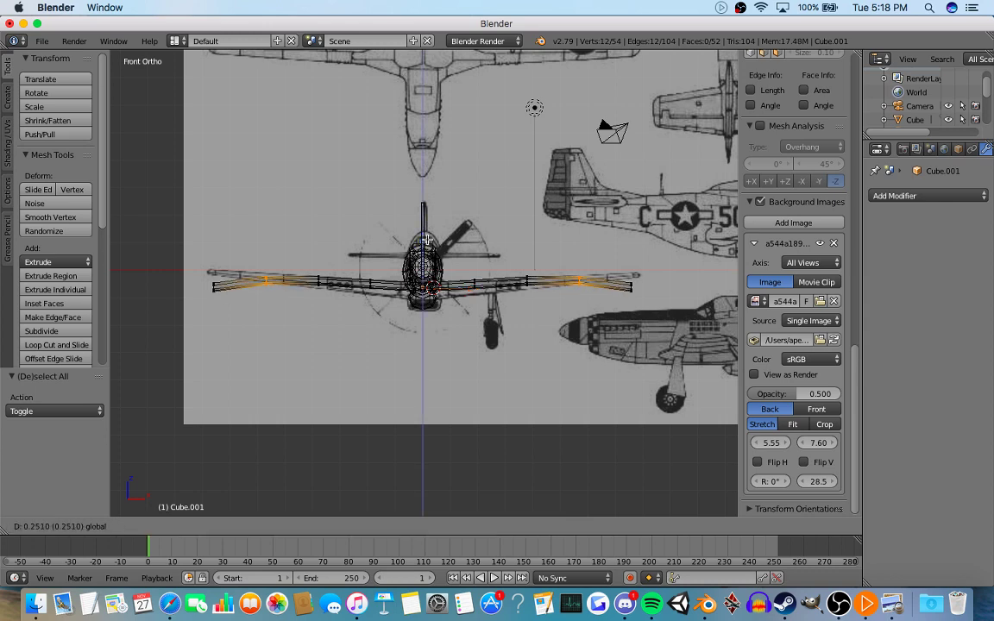
left_click(430, 235)
Scale both wingtip ends to 0.652 along Z, raise them about 0.40 onto the blueprint, and leave Edit Mode.
key("a")
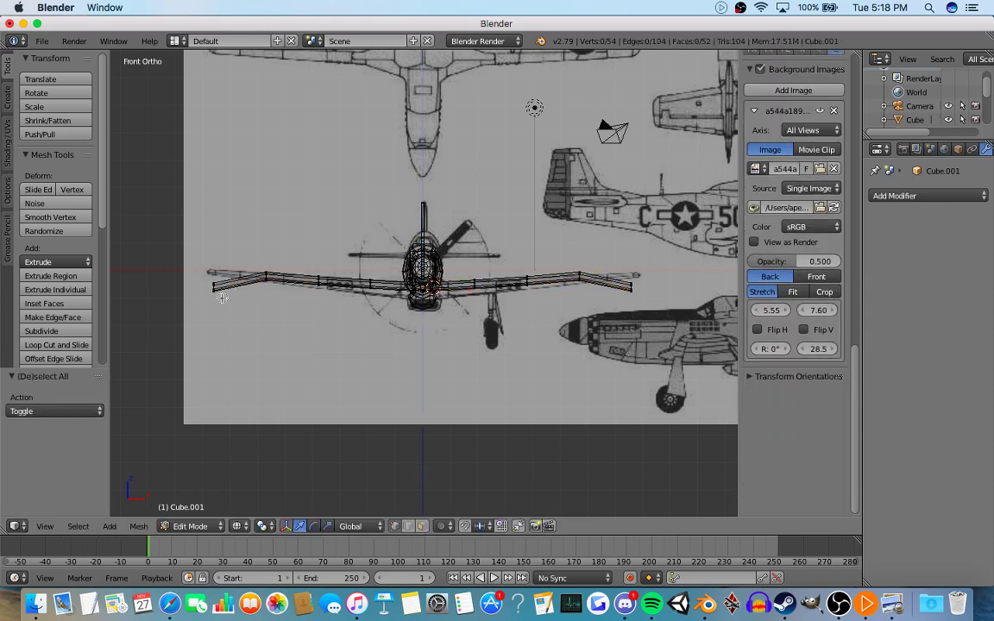
right_click(215, 286)
right_click(630, 282, "shift")
key("s")
key("z")
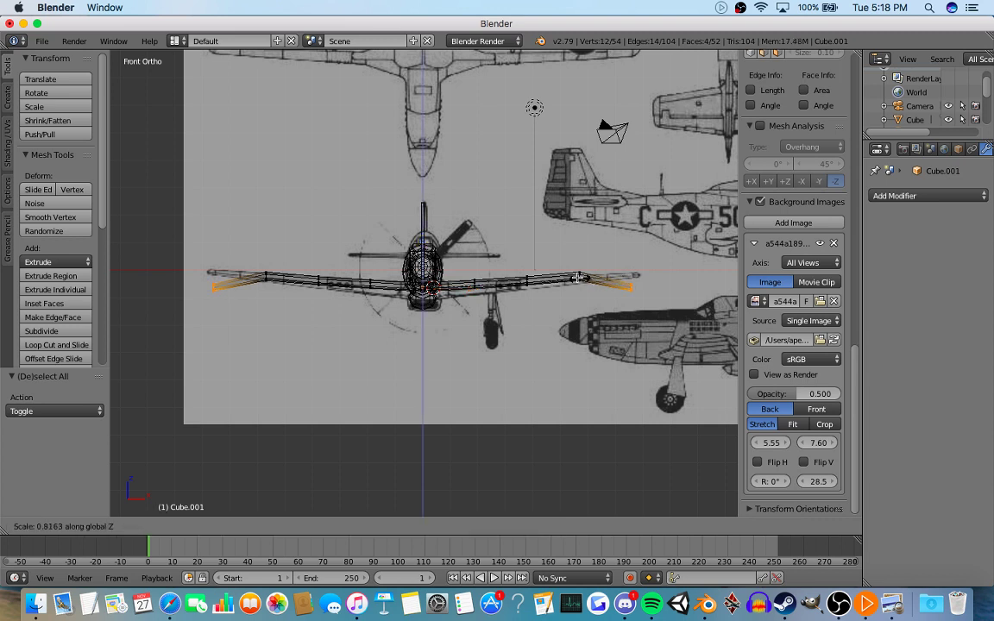
left_click(463, 258)
key("g")
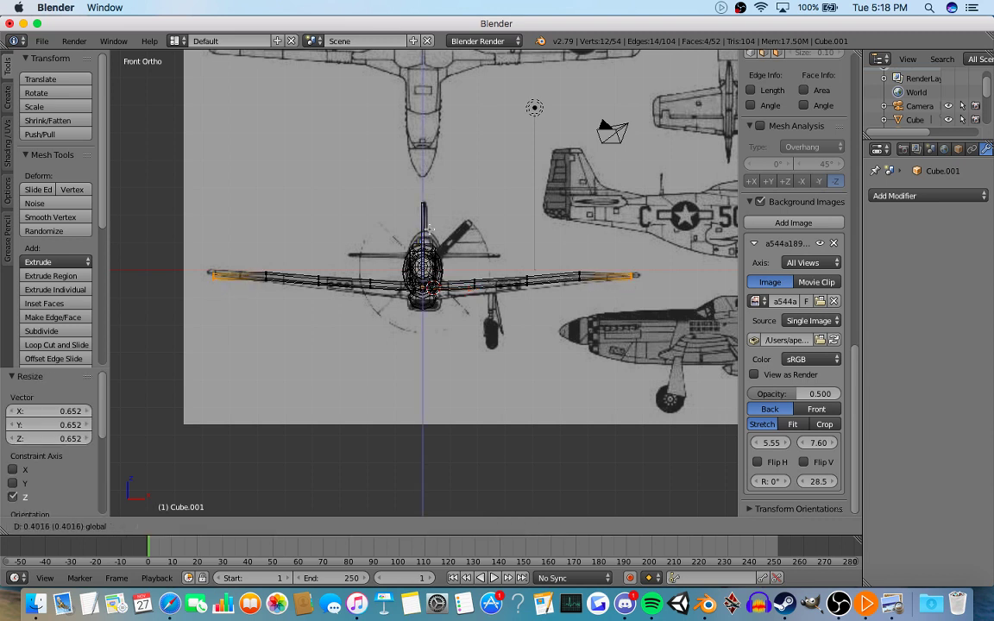
left_click(434, 226)
key("Tab")
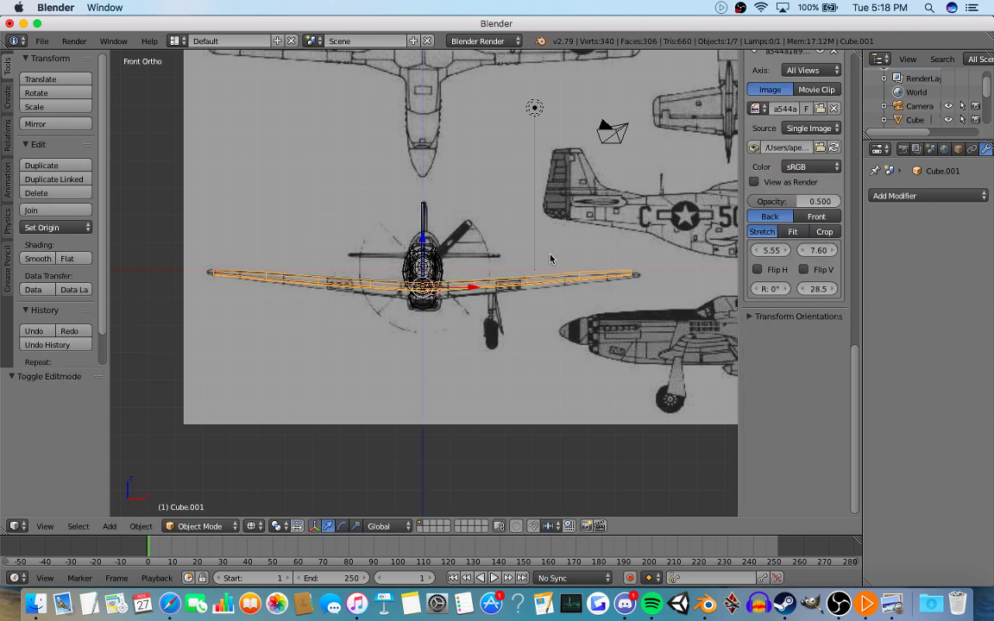
Inspect the shaped wing in solid view, and examine the side-profile blueprints beside the model in the right view.
scroll(496, 228, "up", 5)
middle_click_drag(579, 259, 475, 321)
scroll(476, 320, "down", 3)
middle_click_drag(614, 315, 641, 313)
key("KP_3")
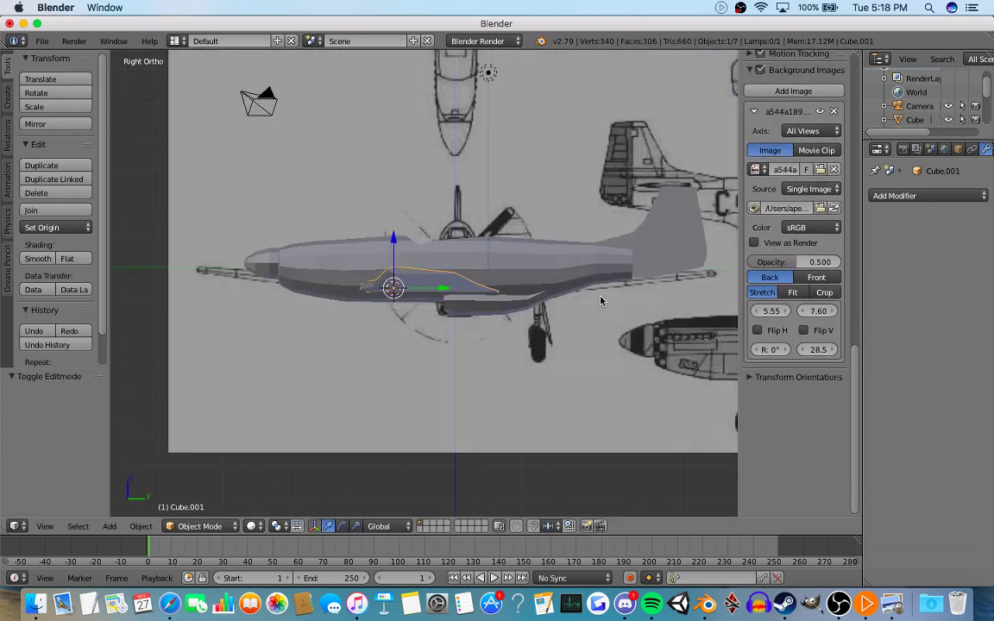
scroll(540, 265, "up", 3)
scroll(381, 288, "down", 5)
key("a")
scroll(521, 284, "up", 8)
middle_click_drag(611, 356, 431, 340, "shift")
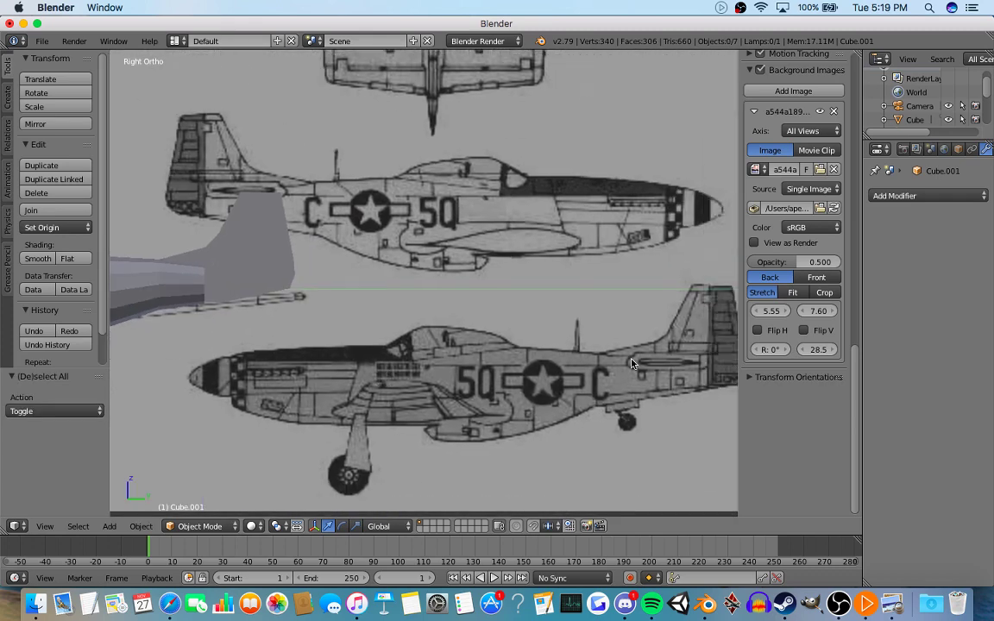
scroll(582, 335, "down", 4)
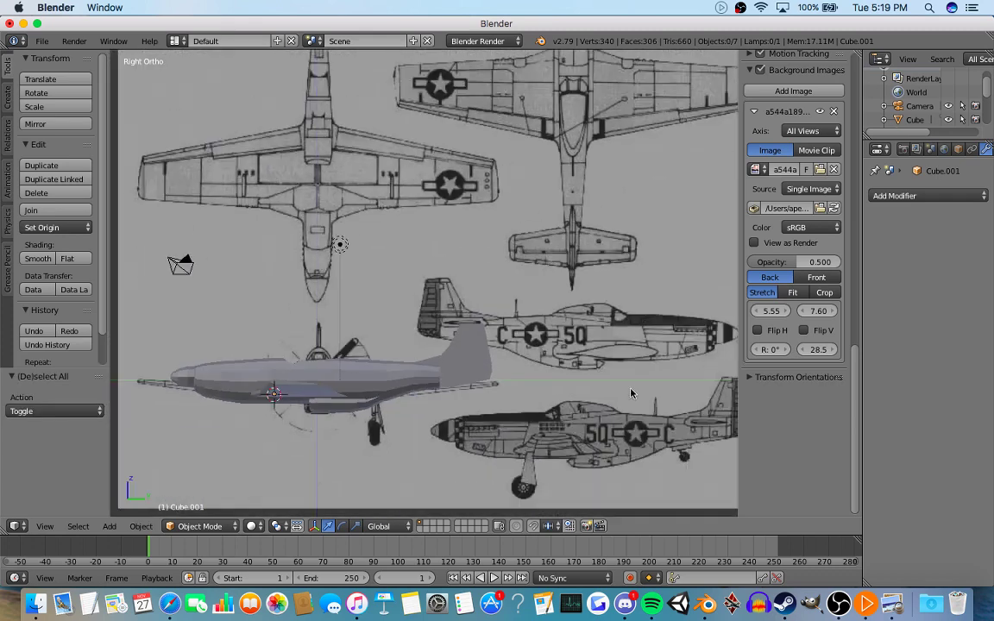
Add a cube above the rear fuselage and set its X location to 0.
scroll(508, 427, "up", 3)
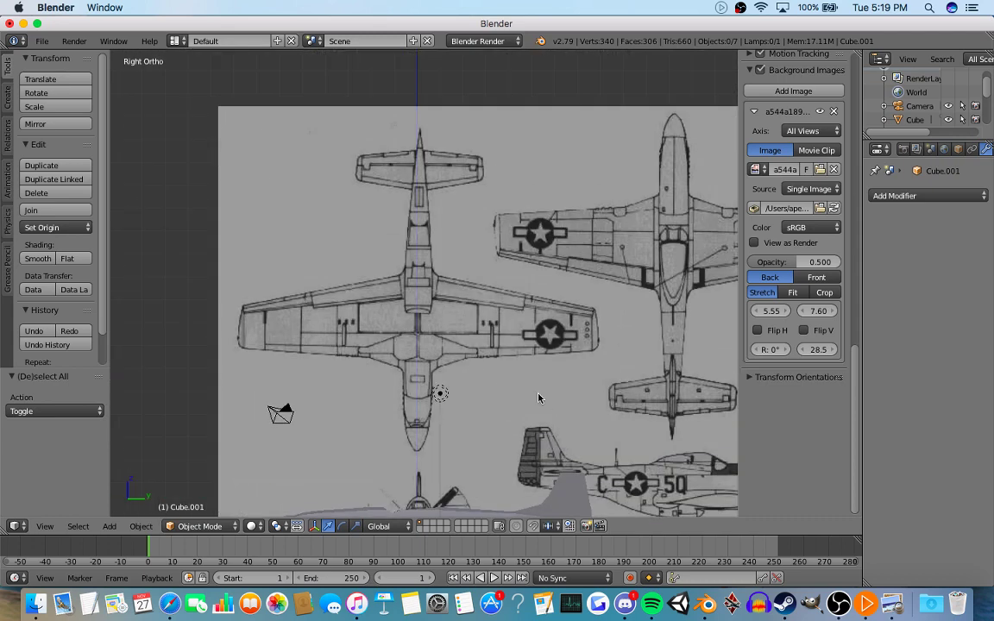
key("c")
scroll(432, 194, "down", 6)
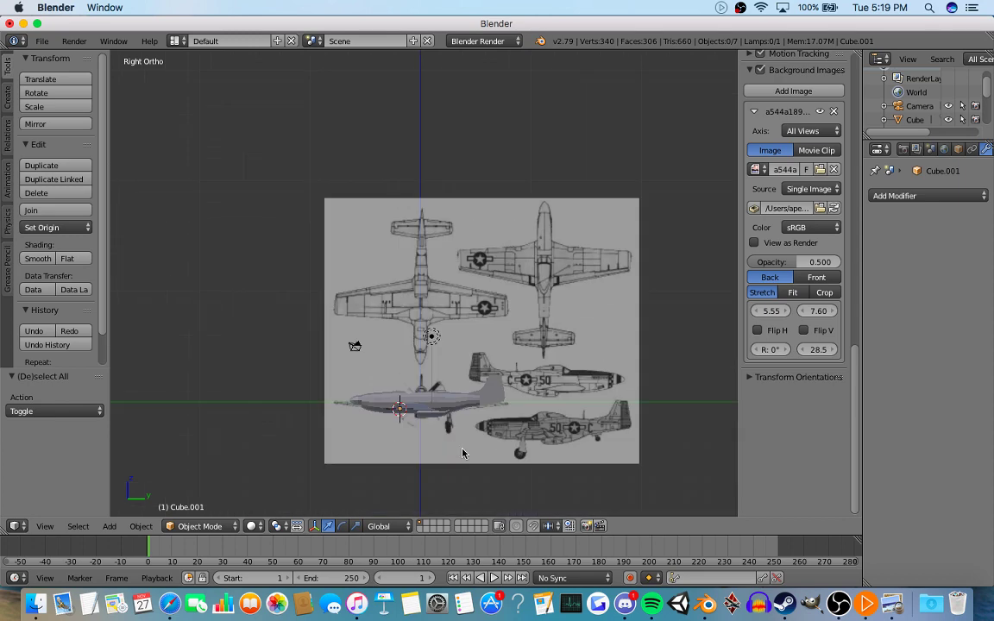
scroll(413, 234, "up", 8)
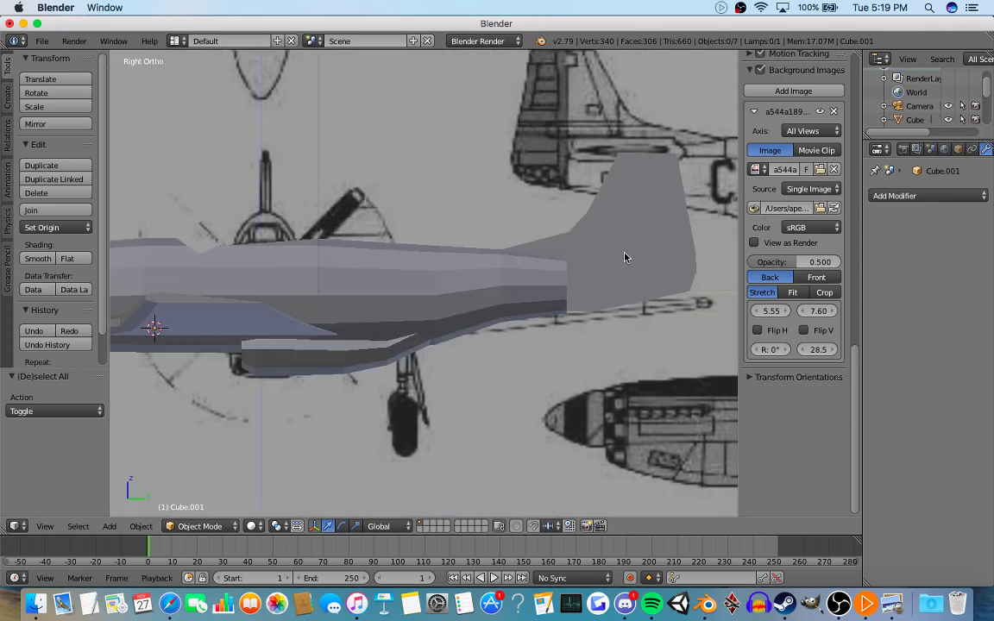
key("shift+a")
left_click(555, 220)
key("shift+s")
scroll(809, 395, "up", 10)
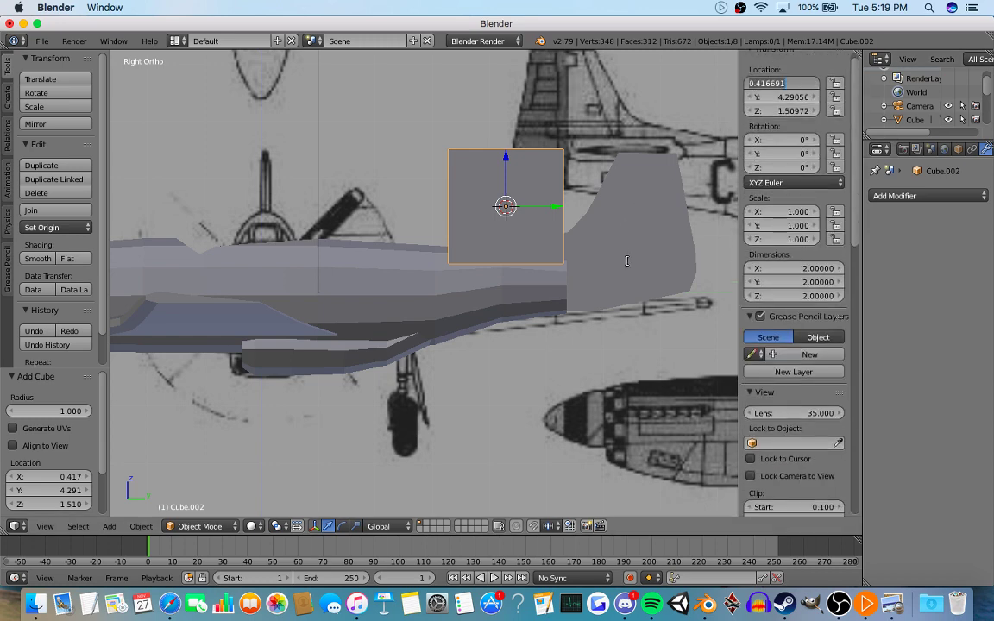
Shrink the new cube uniformly to a scale of about 0.097.
key("s")
left_click(516, 211)
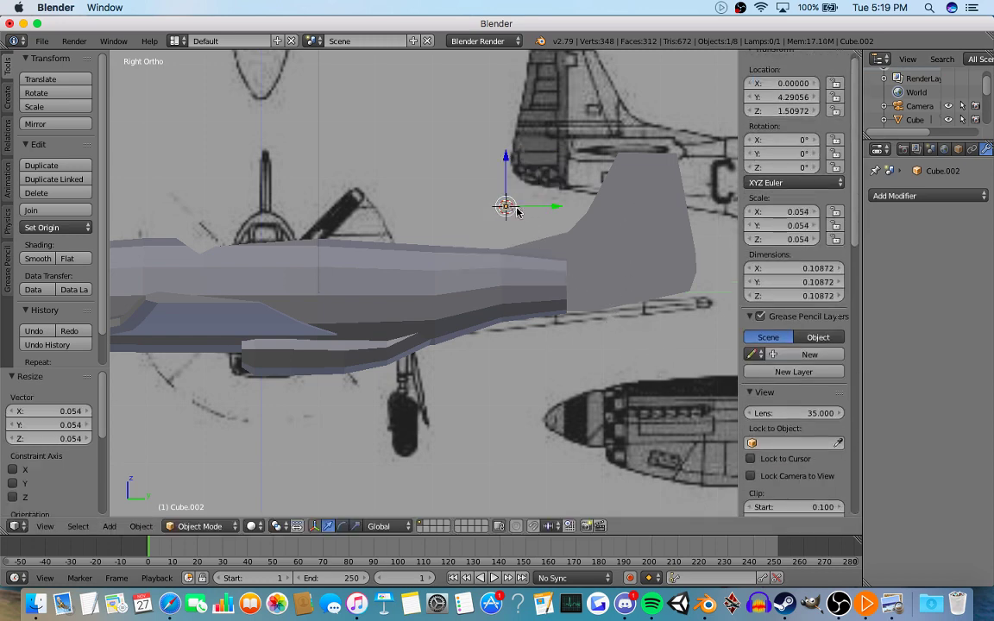
key("s")
left_click(545, 225)
Move the small cube about 0.335 along Y and -0.941 along Z onto the rear fuselage.
scroll(546, 225, "down", 5)
middle_click_drag(589, 268, 387, 244, "shift")
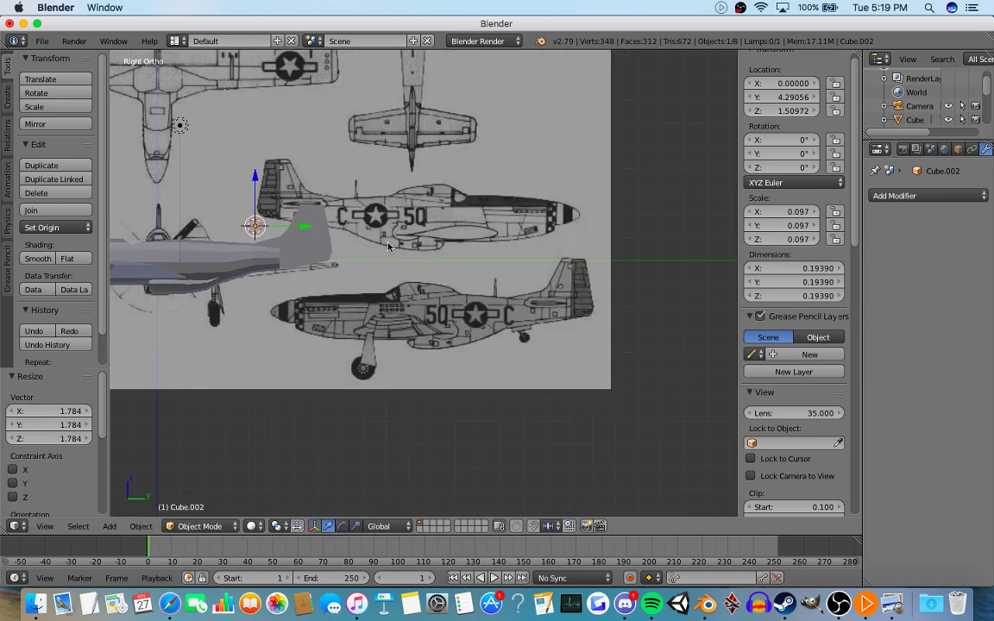
scroll(518, 313, "up", 2)
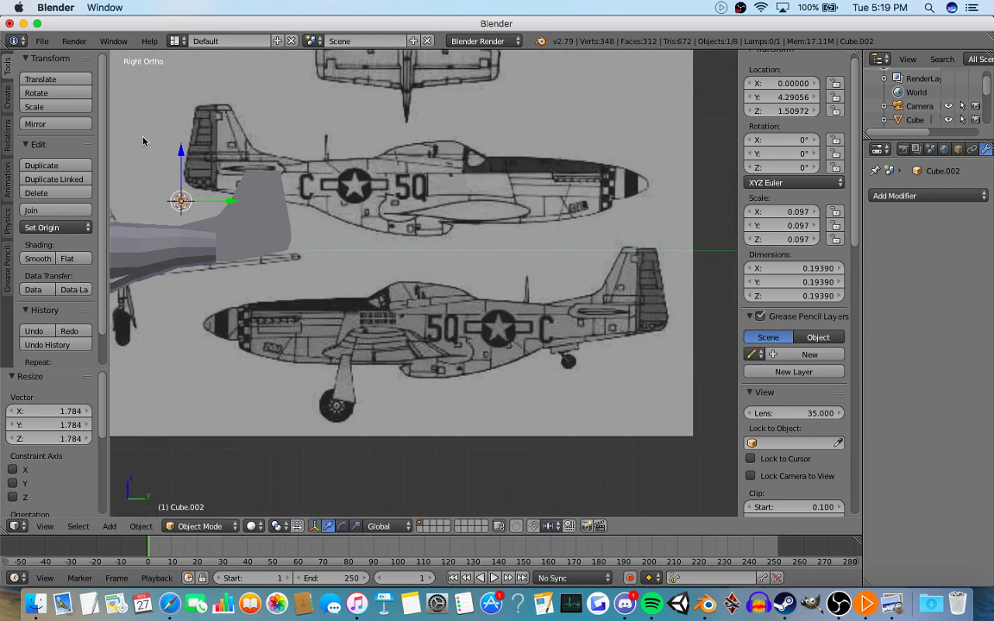
middle_click_drag(162, 156, 277, 212, "shift")
key("g")
left_click(287, 239)
Stretch the cube by about 5.444 along Y in wireframe shading.
key("z")
scroll(341, 269, "up", 4)
key("s")
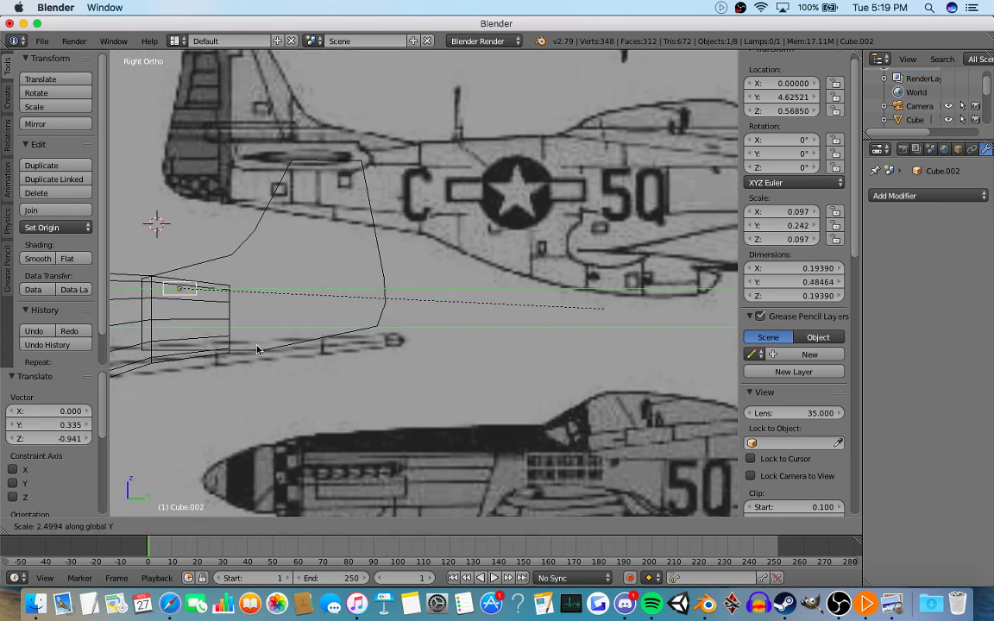
left_click(488, 366)
Shift the background image to a Y offset of -3.80 so the plan view lines up with the model from above.
key("KP_7")
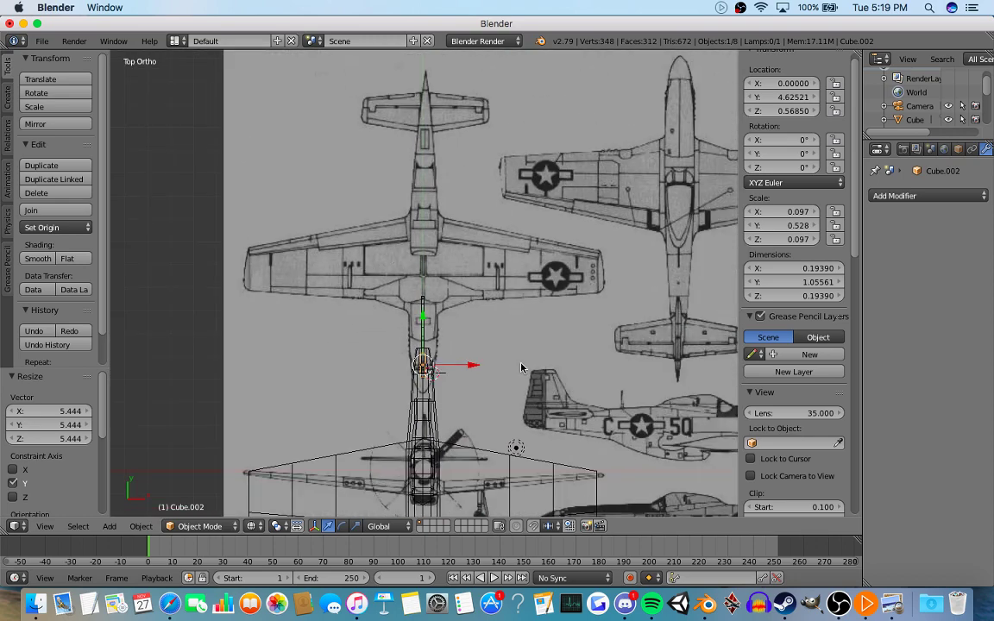
scroll(524, 366, "down", 4)
scroll(788, 465, "down", 15)
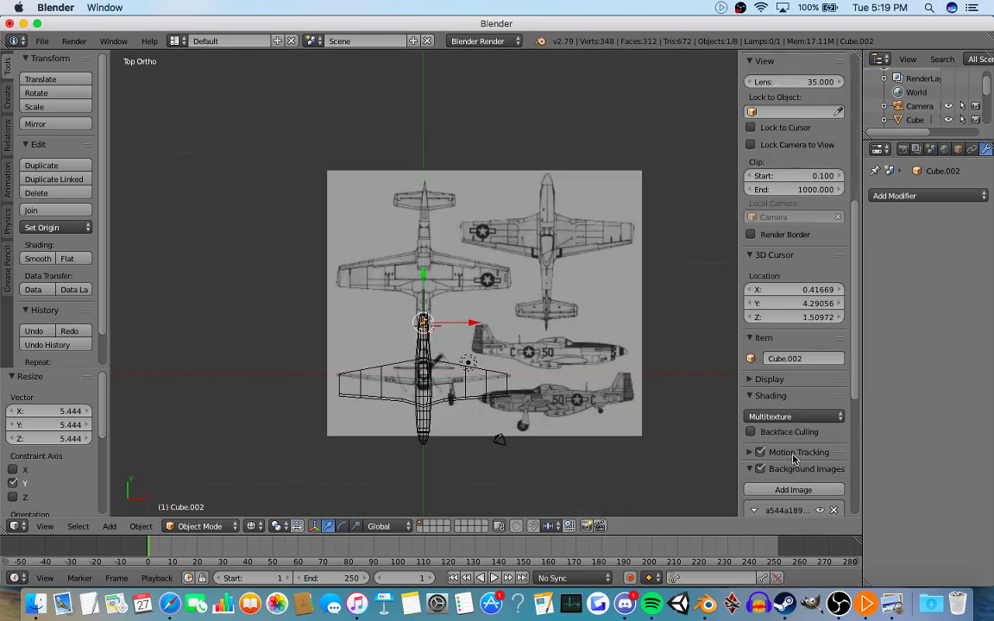
left_click_drag(818, 442, 735, 443)
scroll(439, 345, "up", 6)
middle_click_drag(439, 345, 493, 377)
key("KP_7")
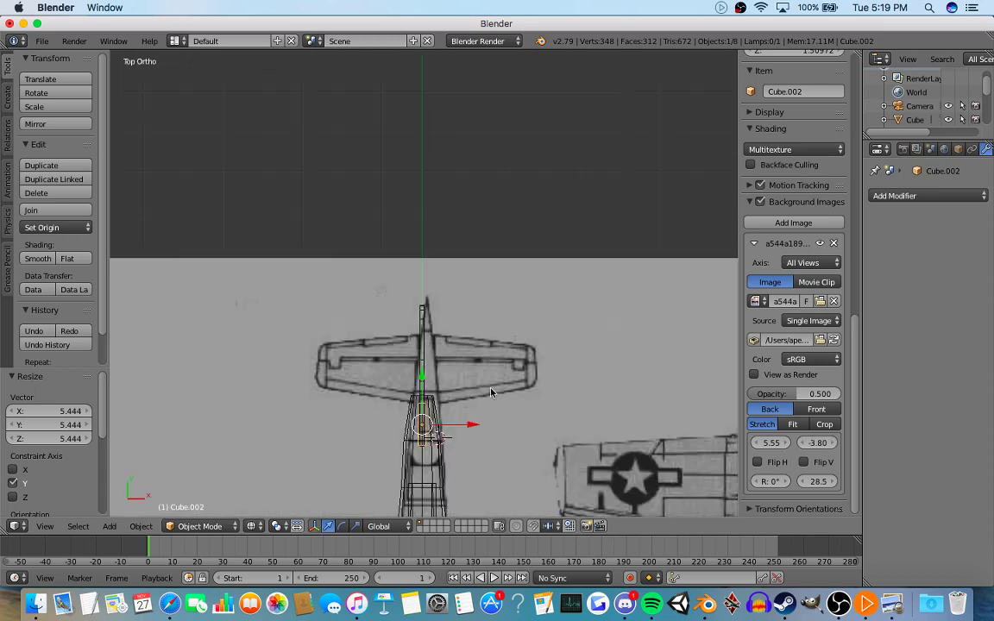
Move the stretched cube about 1.473 along Y onto the blueprint's horizontal stabilizer.
scroll(439, 343, "up", 4)
key("g")
key("y")
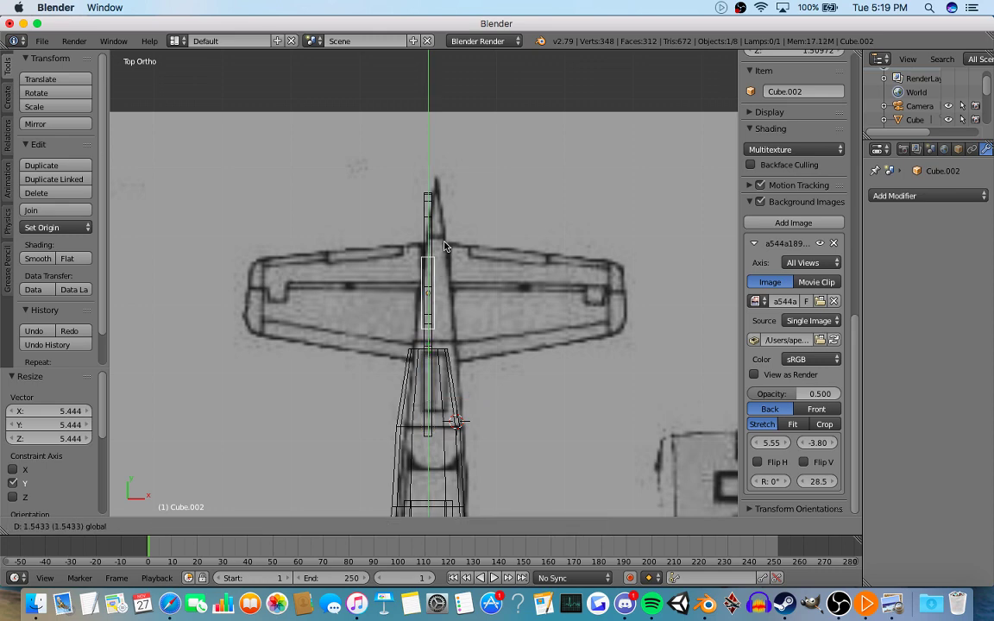
left_click(445, 251)
Set the background image's X offset to 5.45 to center the tail drawing on the fuselage.
scroll(445, 251, "up", 3)
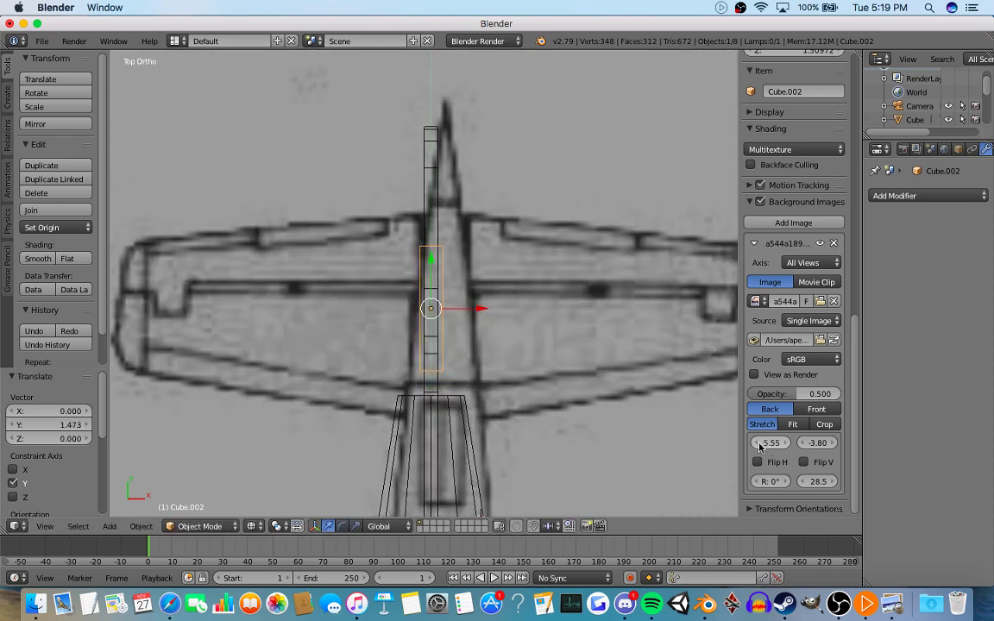
left_click(756, 444)
scroll(458, 297, "down", 3)
In Edit Mode, move the cube's front face about 0.077 toward the nose and extrude it further forward along Y.
key("Tab")
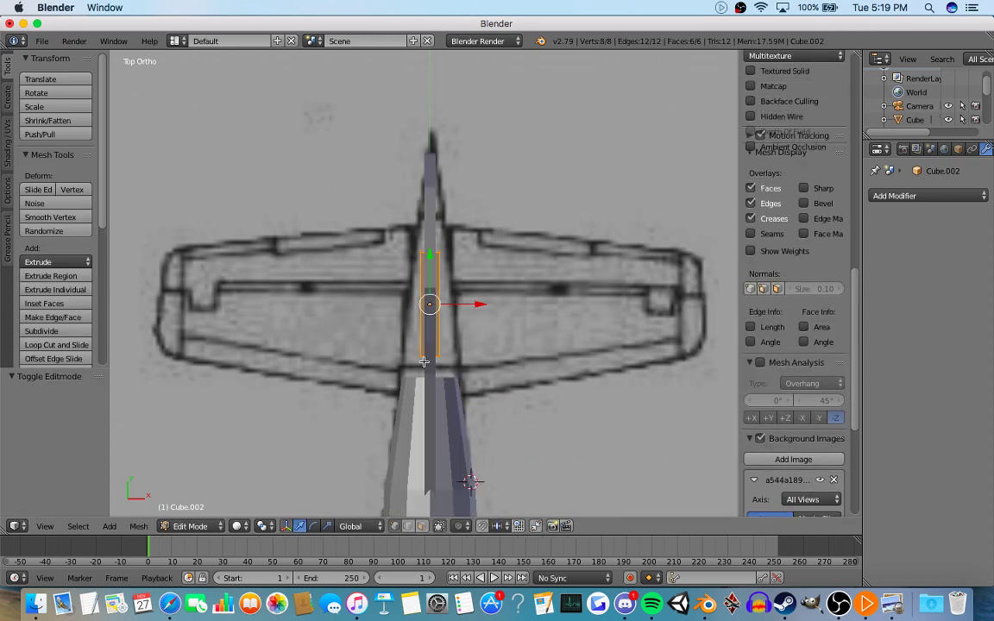
key("a")
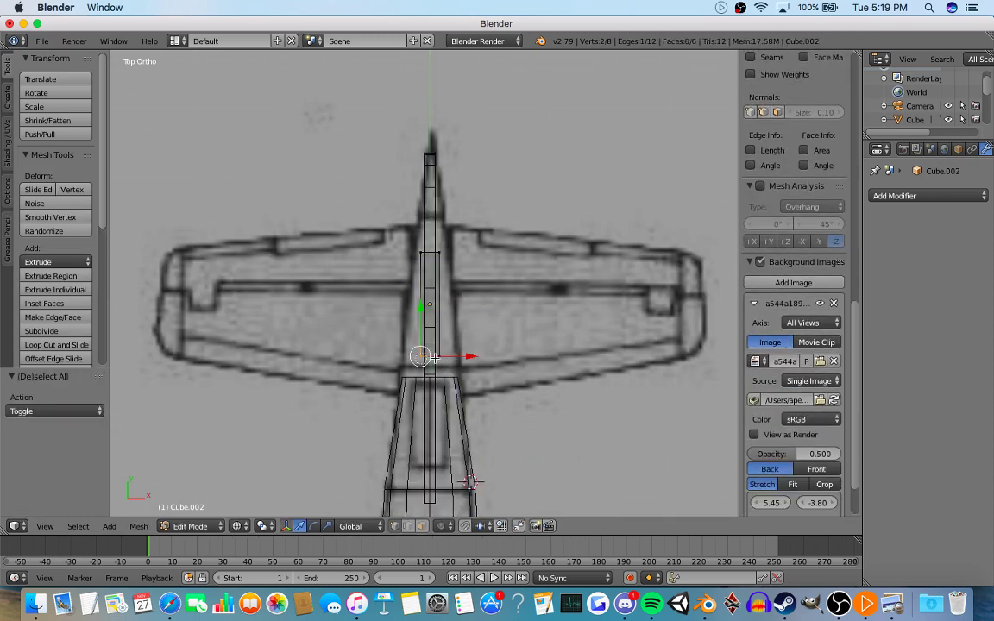
right_click(440, 345)
key("e")
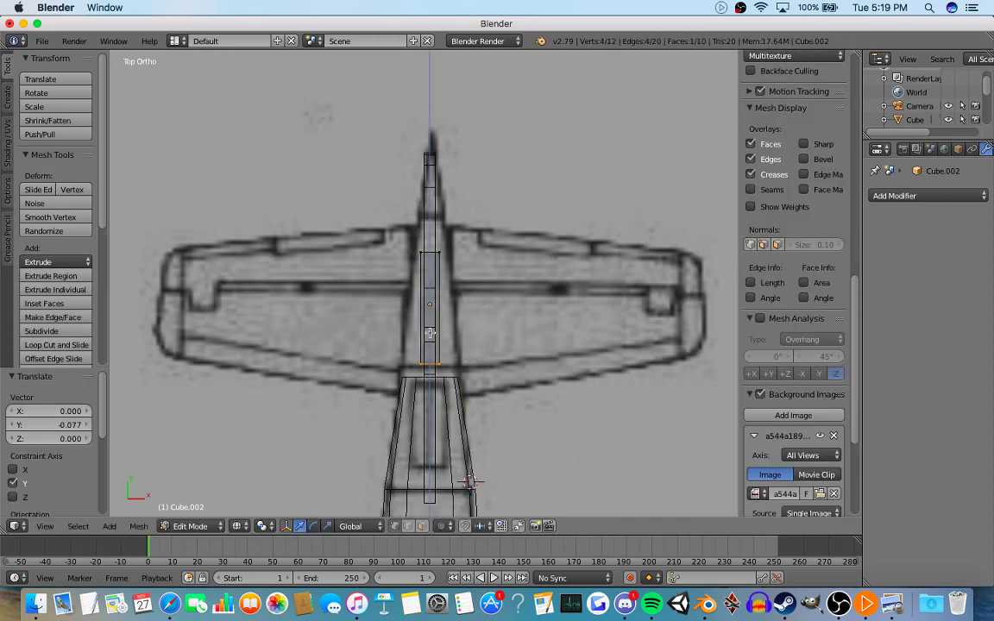
left_click(428, 344)
Move the cube's rear face back along Y to the stabilizer's trailing edge on the plan view.
key("a")
right_click(432, 239)
left_click_drag(428, 211, 442, 188)
Lower the upper front vertices of the stabilizer block in the right view to taper its leading edge.
key("KP_3")
scroll(382, 257, "up", 3)
middle_click_drag(320, 271, 443, 268, "shift")
right_click(363, 273)
left_click_drag(365, 264, 376, 320)
key("a")
key("b")
left_click_drag(368, 270, 370, 263)
key("a")
Lower the upper rear vertices of the stabilizer profile to thin its trailing edge, and leave Edit Mode.
left_click_drag(650, 273, 663, 285)
left_click_drag(654, 235, 653, 254)
key("Tab")
scroll(510, 295, "down", 2)
key("Tab")
key("a")
key("b")
left_click_drag(375, 282, 438, 293)
key("Tab")
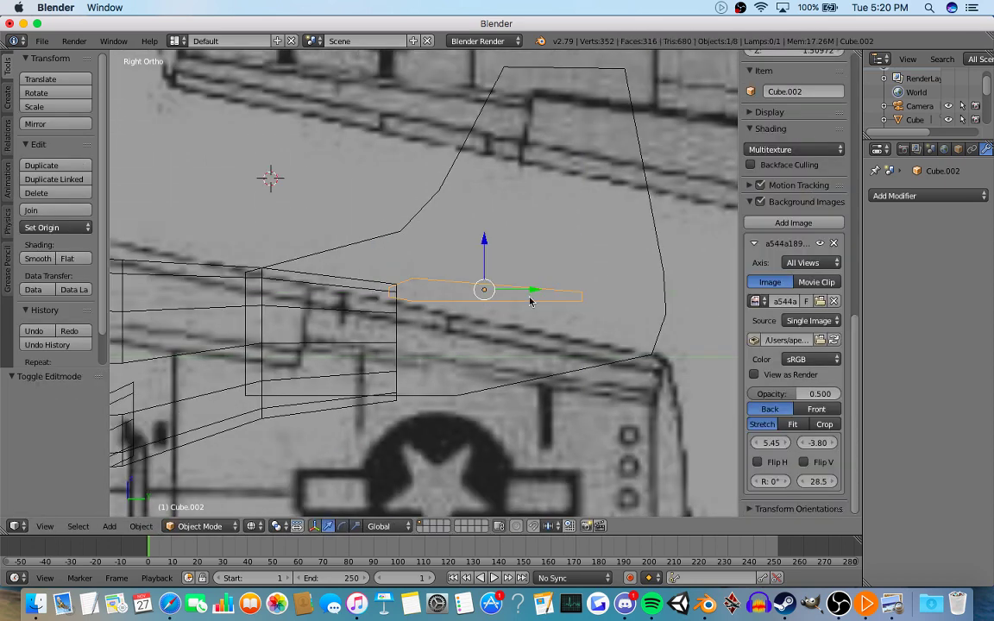
Scale the stabilizer by about 26.63 along X to match the tailplane span in the top view.
key("KP_7")
scroll(535, 311, "up", 2)
key("s")
key("x")
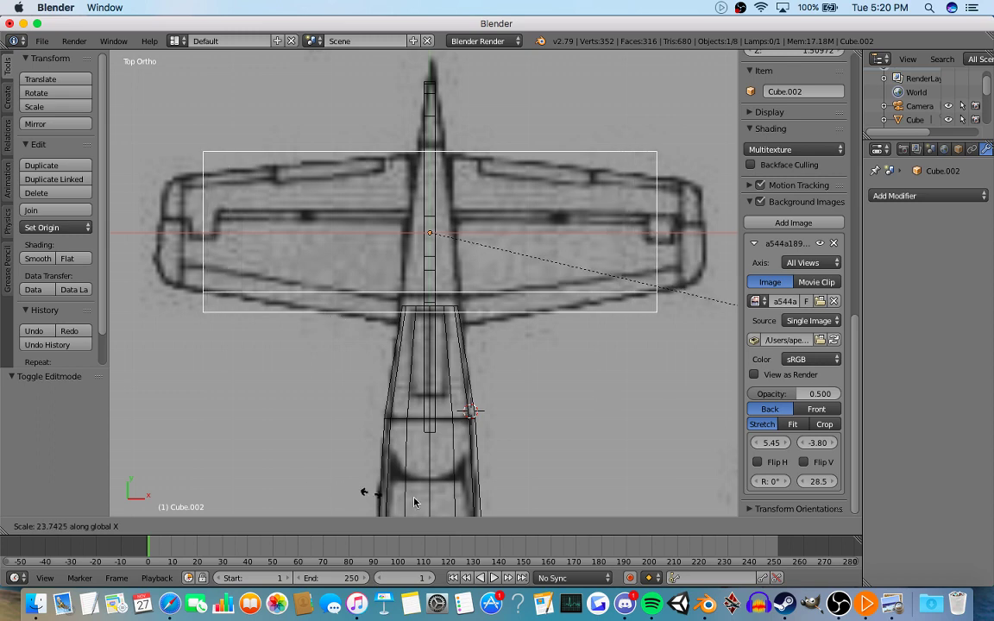
left_click(105, 477)
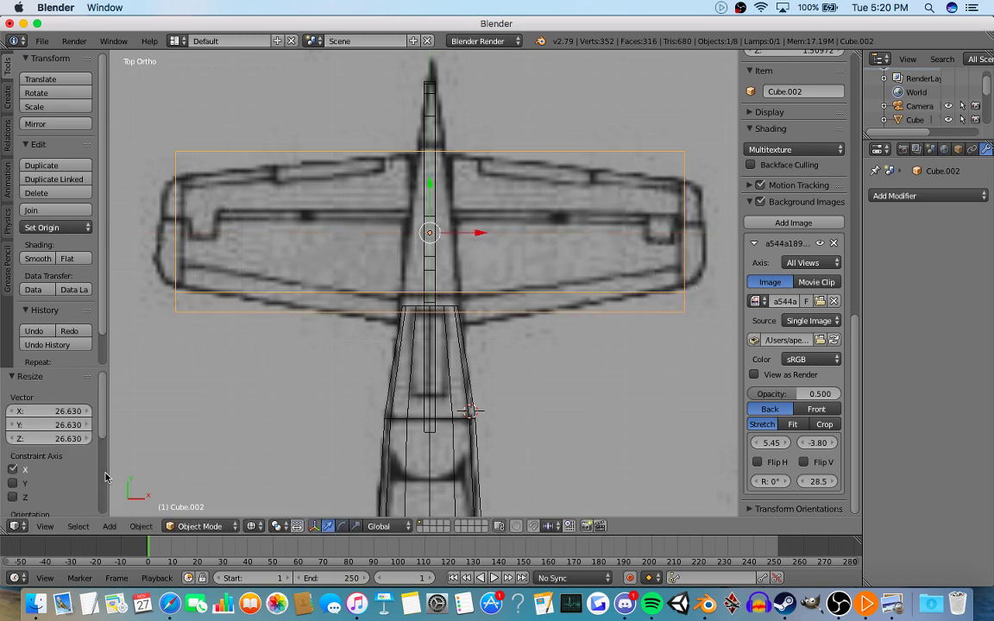
Add one centered loop cut dividing the stabilizer into two halves in Edit Mode.
key("a")
scroll(493, 377, "down", 3)
scroll(488, 377, "up", 2)
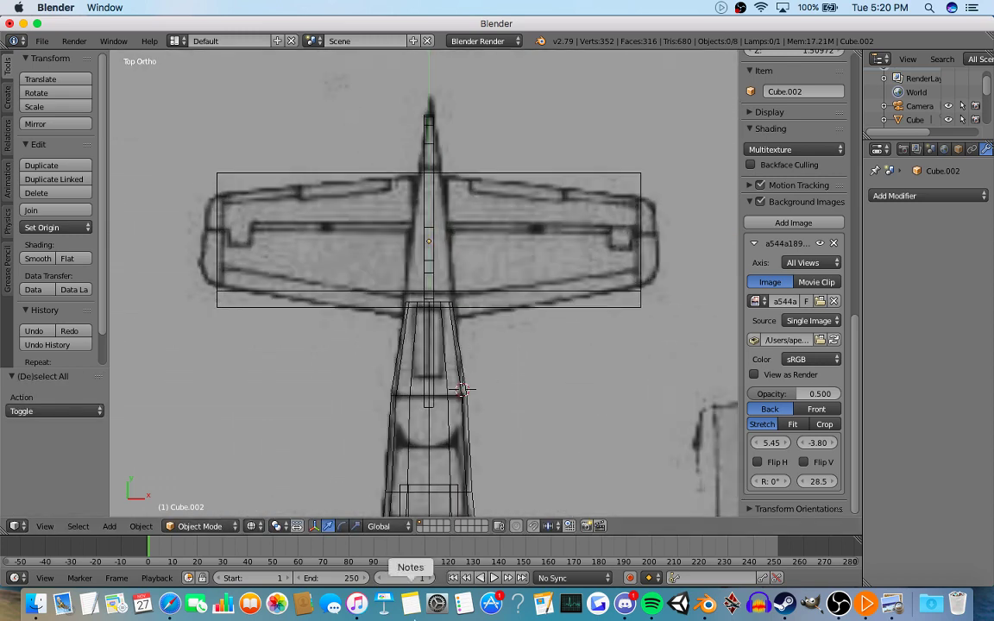
key("Tab")
right_click(483, 306)
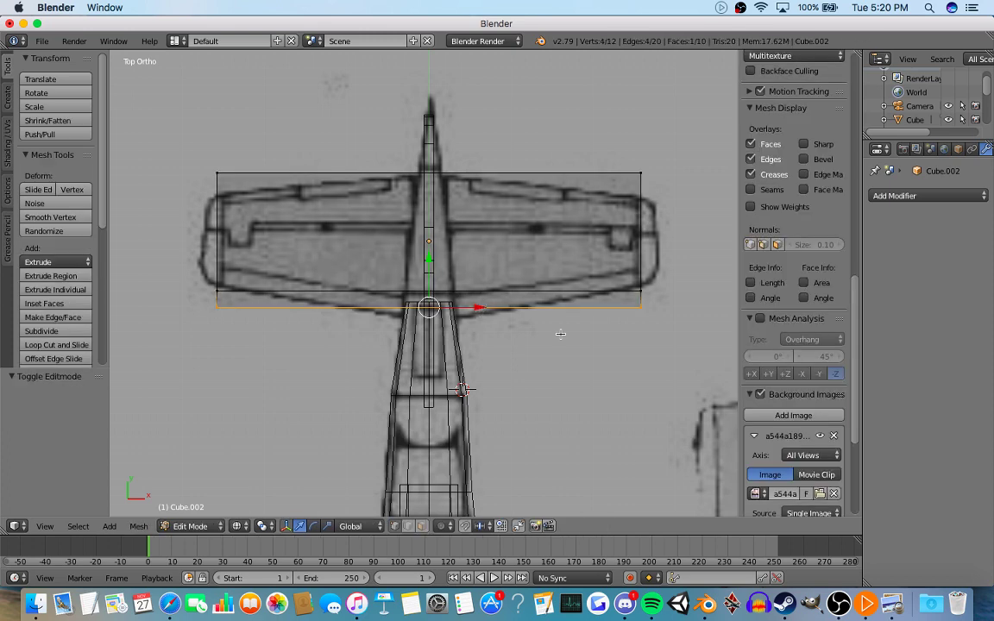
scroll(794, 345, "down", 5)
key("a")
key("ctrl+r")
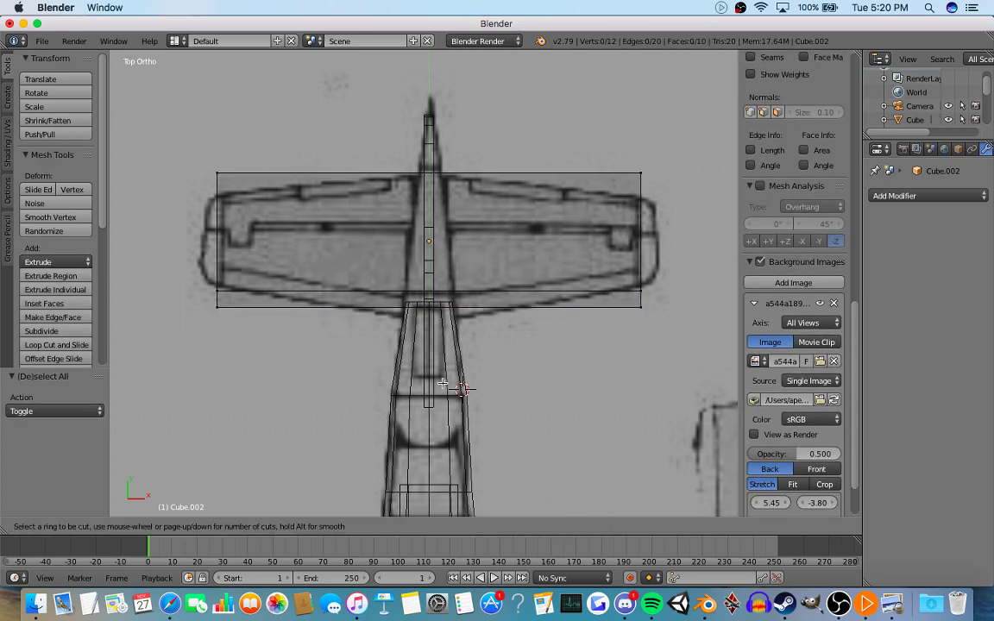
left_click(434, 329)
right_click(460, 369)
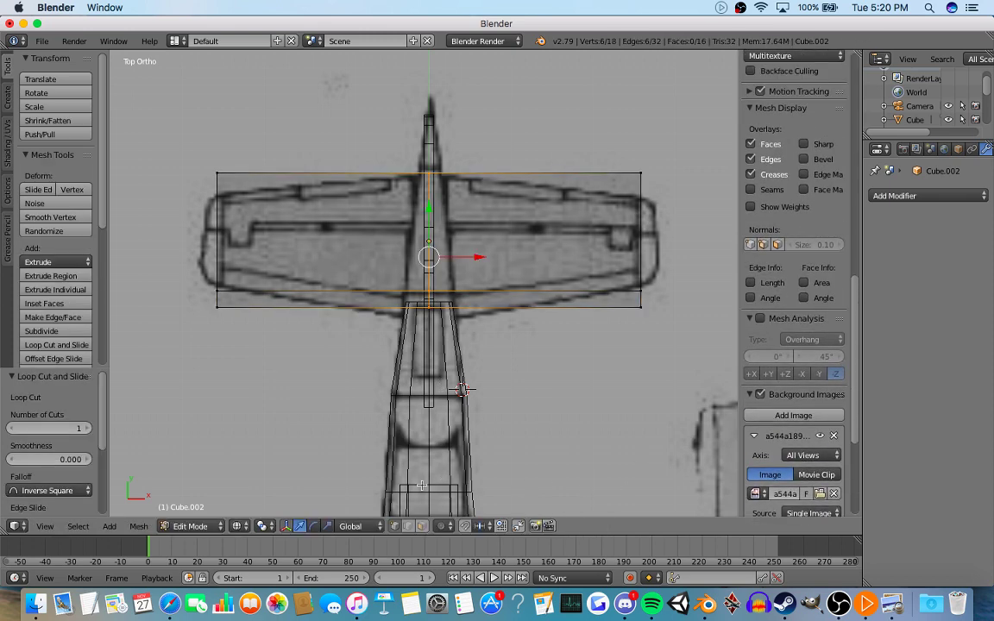
Move the center vertices of the stabilizer's leading edge forward along Y to the blueprint outline.
scroll(794, 345, "down", 3)
key("a")
right_click(429, 302, "alt")
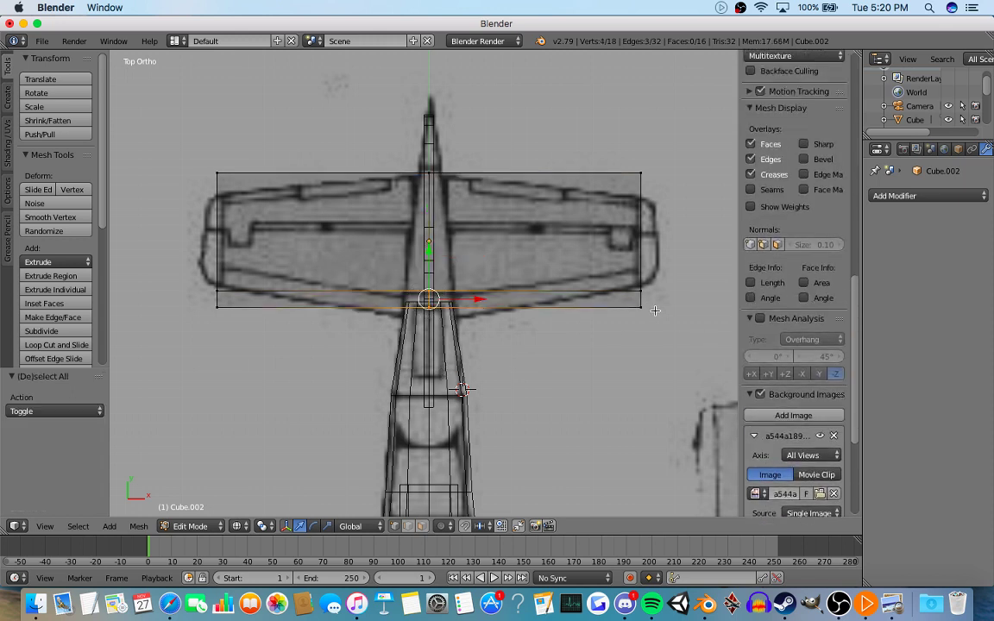
left_click_drag(430, 246, 433, 257)
Move the leading-edge vertices at both stabilizer tips rearward along Y to match the blueprint's sweep.
key("a")
key("c")
right_click(218, 289)
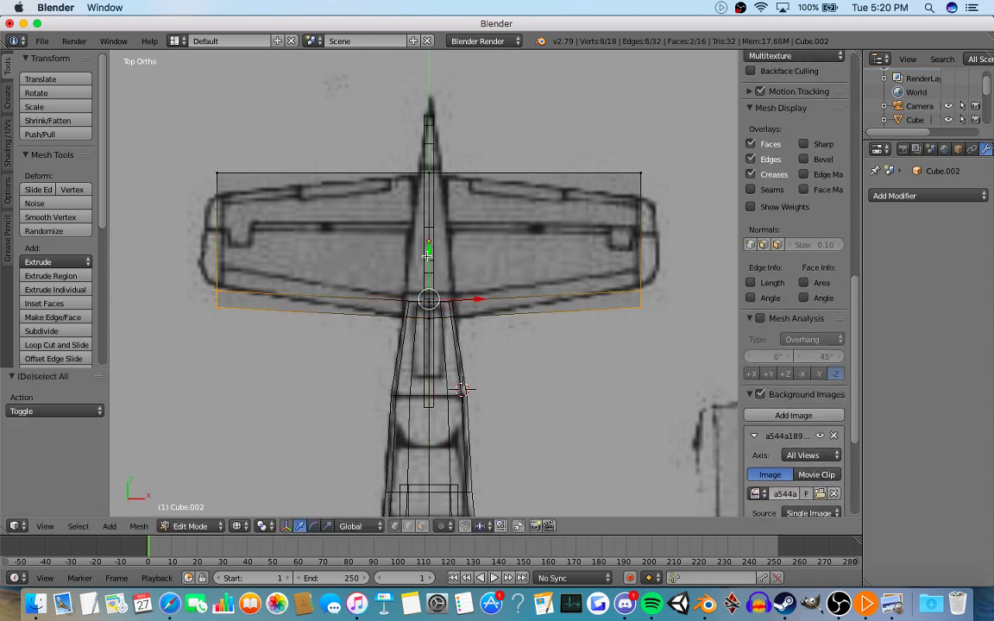
left_click_drag(428, 251, 432, 229)
Move the trailing-edge vertices at both stabilizer tips forward along Y onto the blueprint, and leave Edit Mode.
key("a")
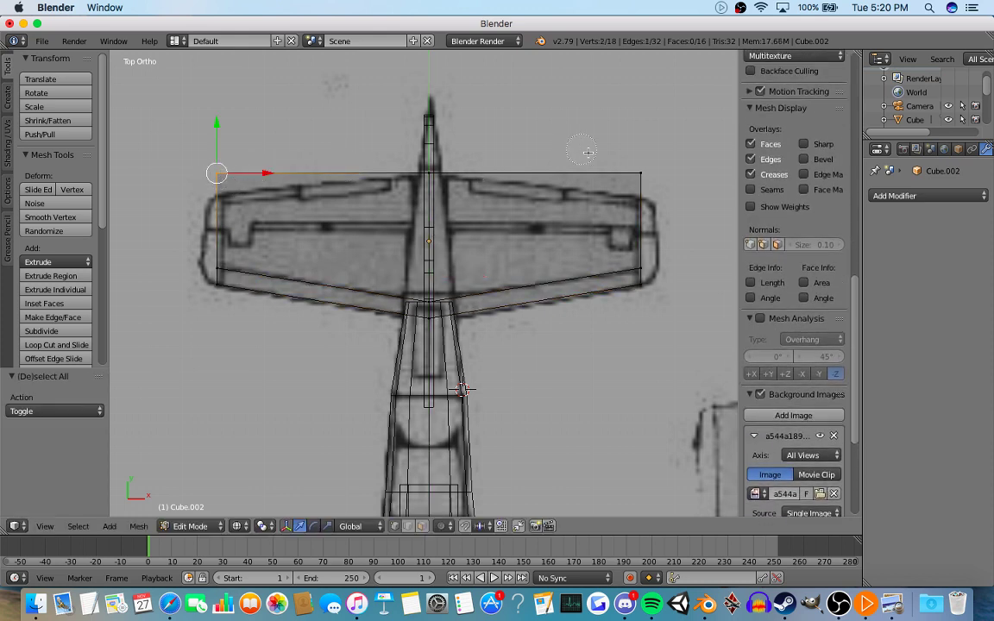
left_click_drag(427, 124, 430, 144)
key("Tab")
Inspect the finished stabilizer on the plane in solid shading from an angle and from the right side.
scroll(513, 204, "down", 5)
key("z")
mouse_move(565, 267)
middle_mouse_down()
mouse_move(519, 213)
mouse_move(282, 173)
mouse_move(291, 299)
middle_mouse_up()
key("KP_3")
scroll(422, 322, "up", 6)
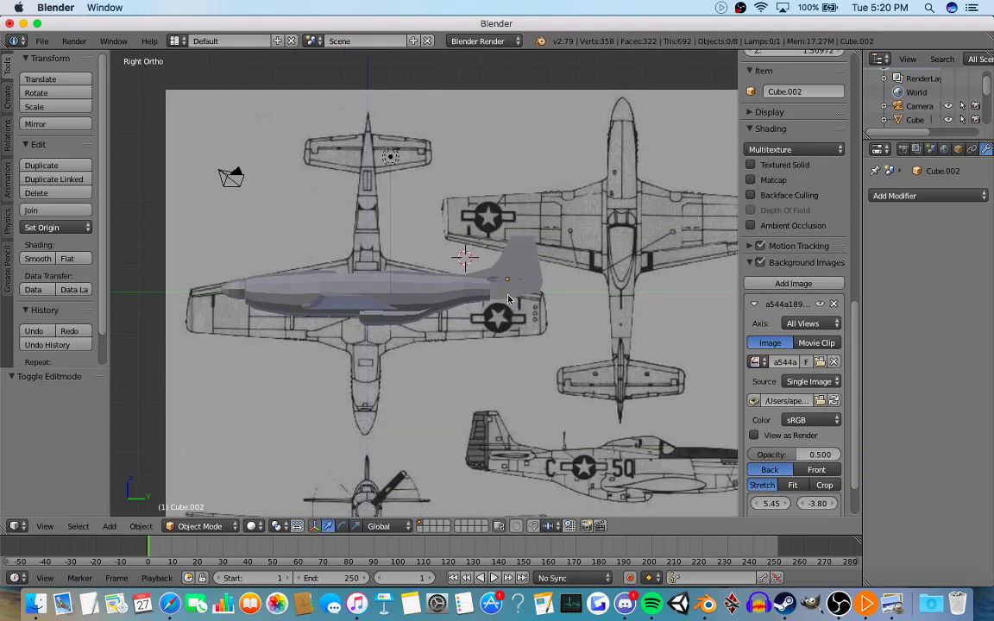
middle_click_drag(423, 322, 462, 377)
Select the air scoop under the fuselage and open it in Edit Mode.
key("Tab")
scroll(462, 383, "up", 3)
key("Tab")
right_click(464, 387)
key("Tab")
scroll(464, 384, "down", 5)
scroll(479, 360, "up", 6)
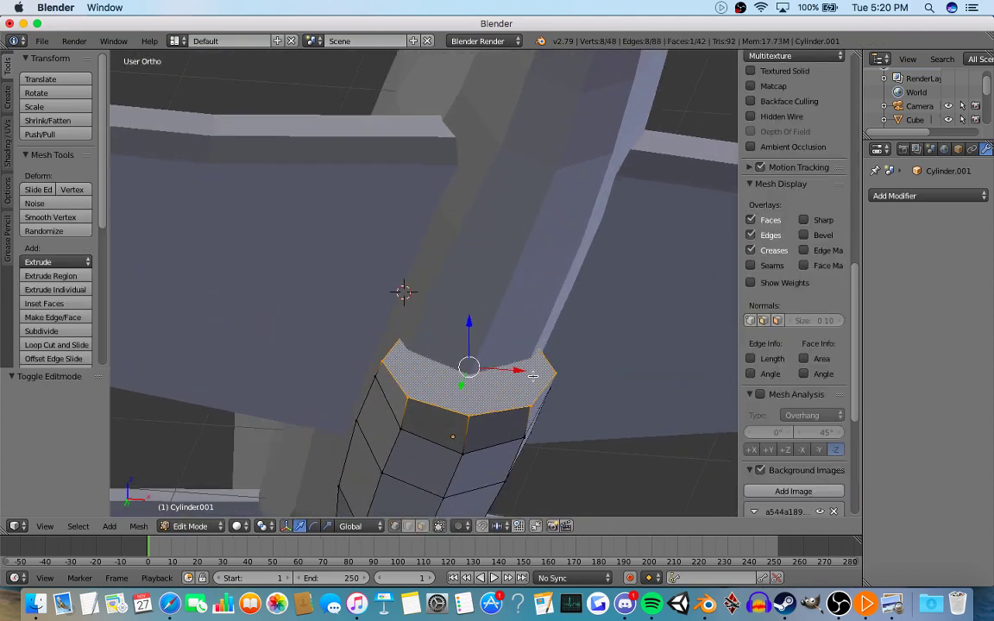
Inset the scoop's front face with a thickness of about 0.0817 in face select mode.
middle_click_drag(545, 373, 539, 280, "shift")
scroll(547, 274, "up", 5)
scroll(498, 237, "down", 3)
middle_click_drag(444, 272, 382, 164)
scroll(437, 179, "up", 4)
scroll(431, 181, "down", 2)
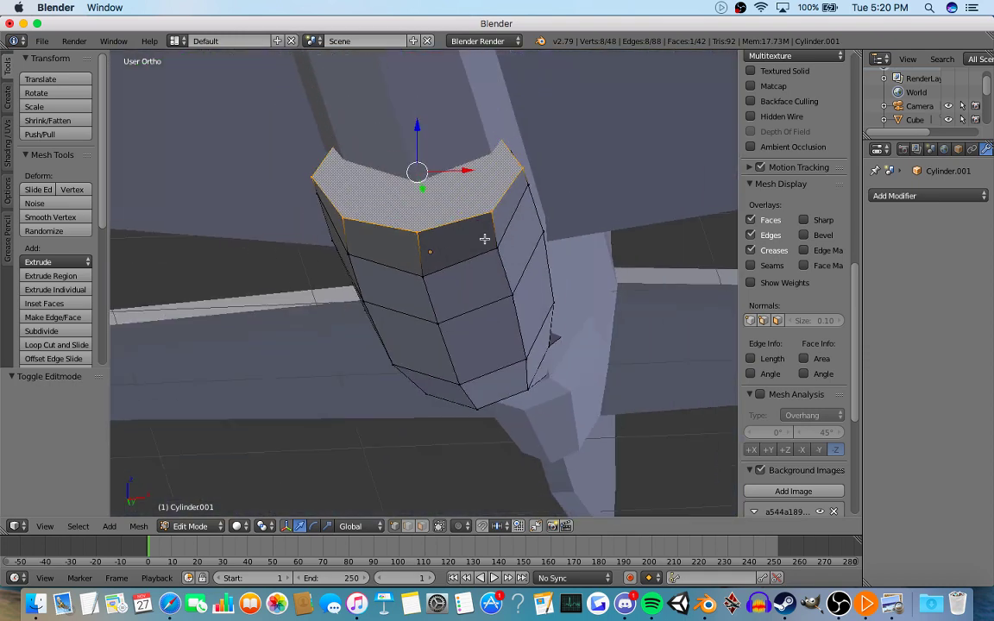
middle_click_drag(489, 297, 461, 232)
middle_click_drag(528, 388, 574, 335)
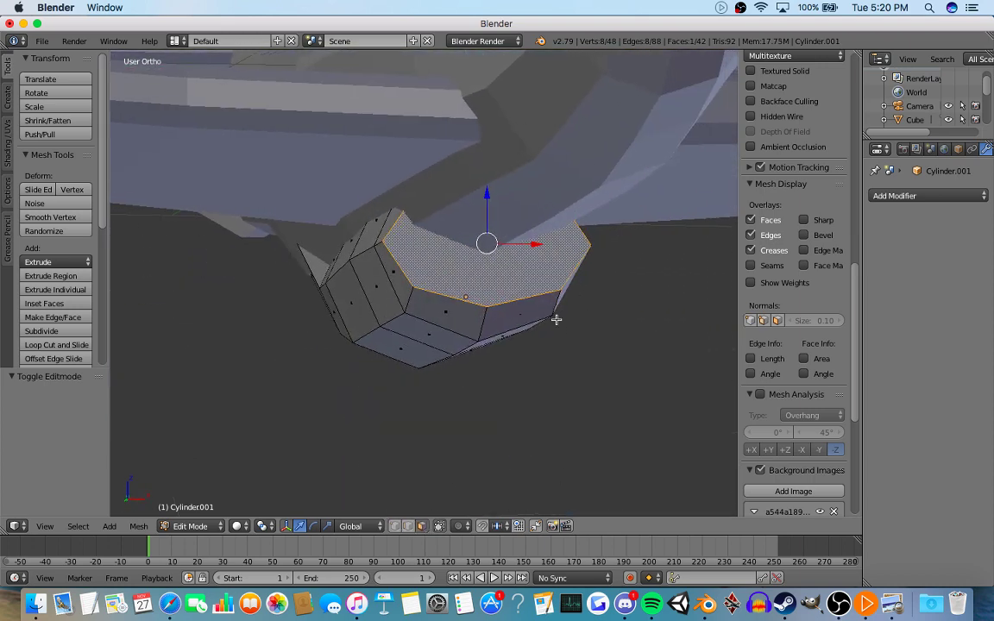
key("i")
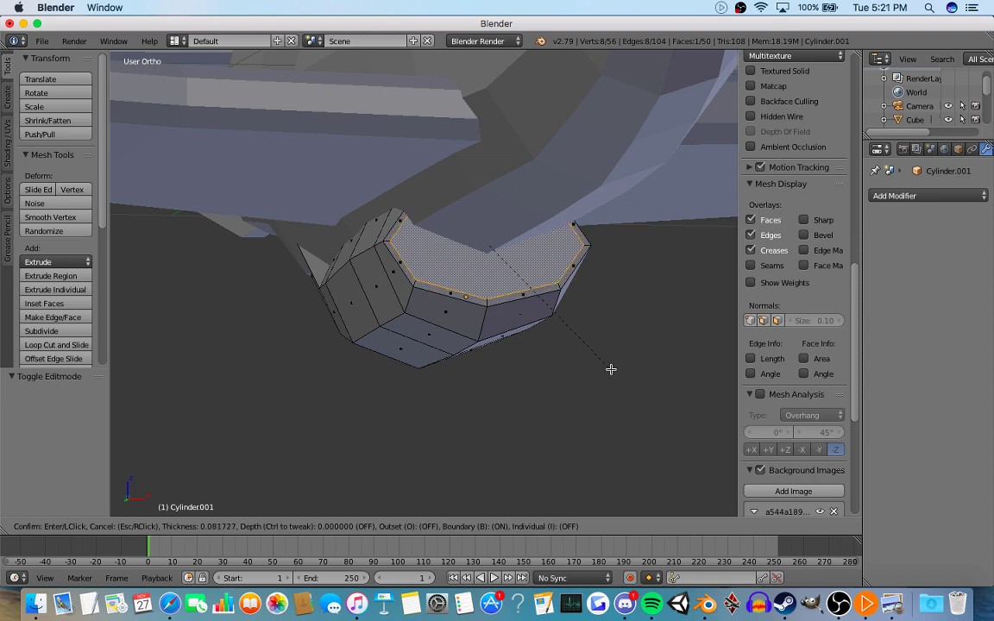
left_click(611, 370)
Extrude the inset face rearward into the scoop to hollow out the intake.
key("KP_3")
key("z")
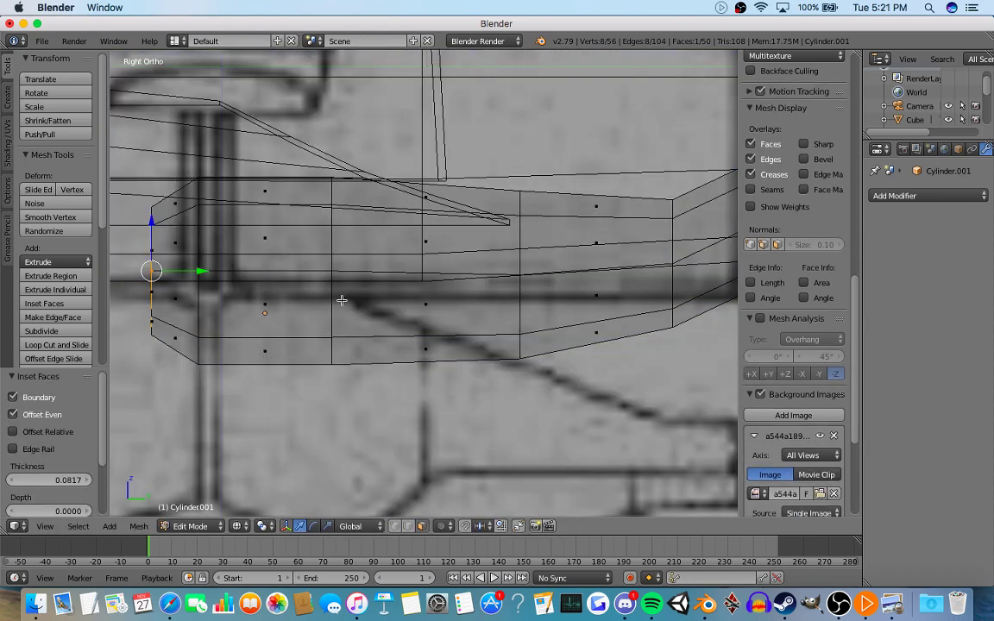
left_click(552, 285)
key("Tab")
key("z")
Scale the recessed face inside the scoop intake and leave Edit Mode.
mouse_move(321, 299)
middle_mouse_down()
mouse_move(405, 289)
mouse_move(559, 318)
mouse_move(473, 311)
mouse_move(522, 327)
mouse_move(555, 322)
mouse_move(432, 322)
mouse_move(267, 361)
middle_mouse_up()
key("Tab")
key("s")
left_click(553, 315)
key("Tab")
Examine the plane and its underside scoop against the blueprint in the right view and from an angle.
scroll(517, 327, "down", 3)
key("KP_3")
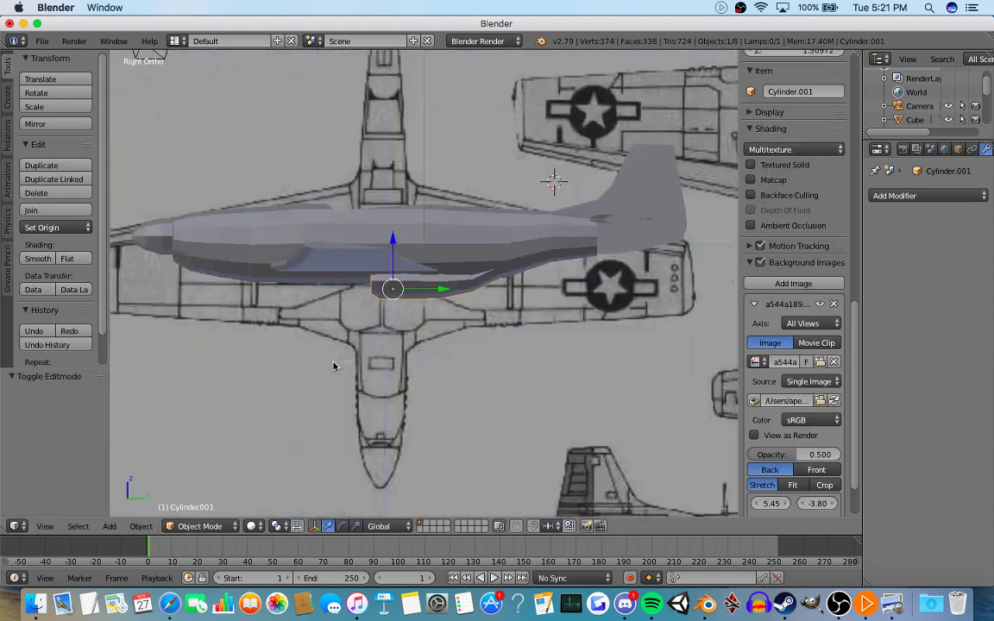
scroll(437, 334, "down", 4)
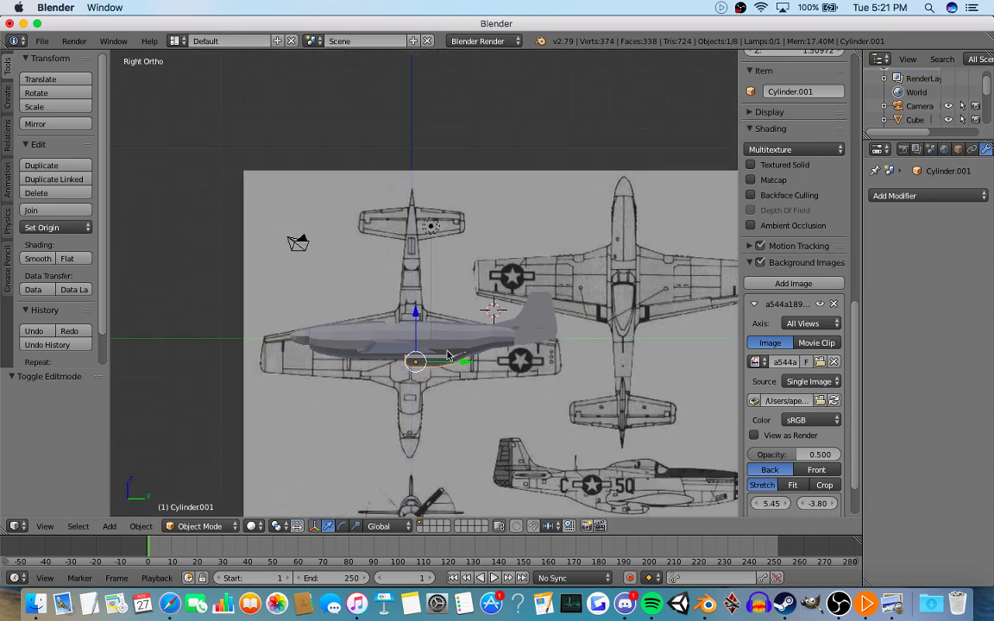
scroll(405, 339, "up", 4)
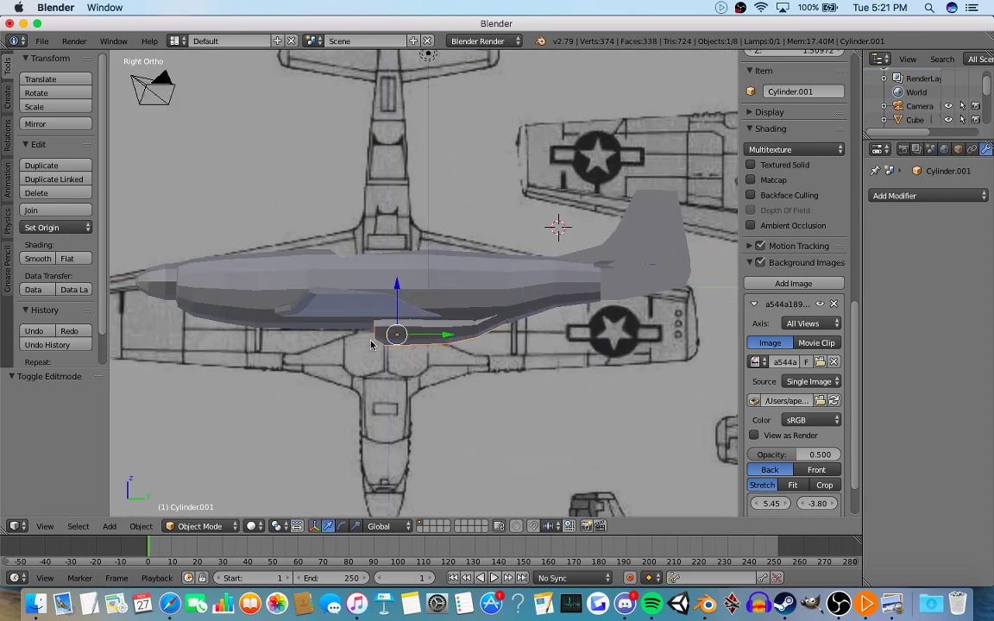
scroll(371, 344, "down", 4)
middle_click_drag(314, 307, 466, 344)
key("KP_3")
scroll(474, 362, "up", 7)
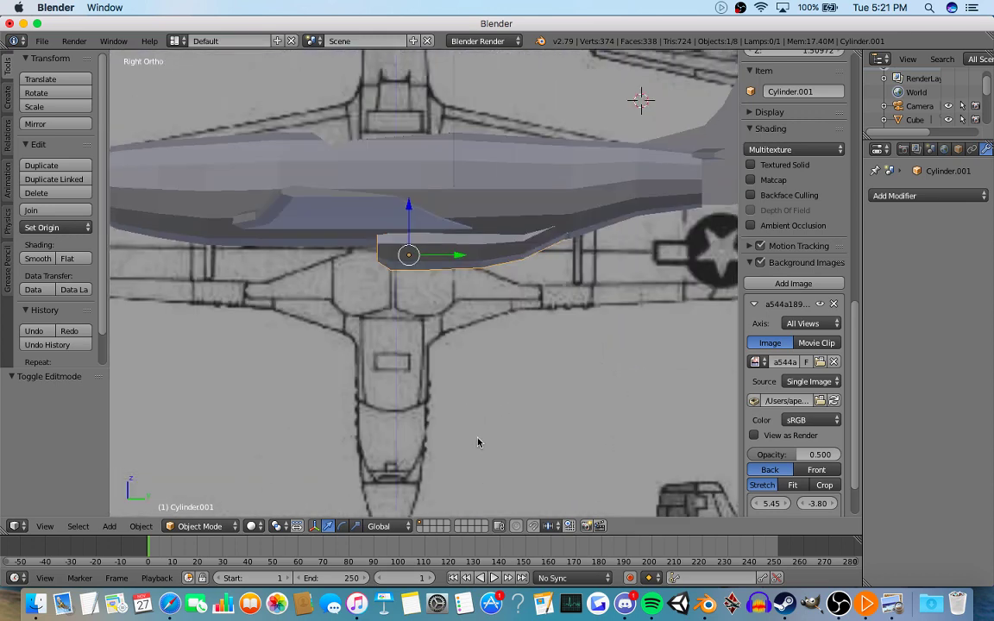
scroll(479, 444, "down", 1)
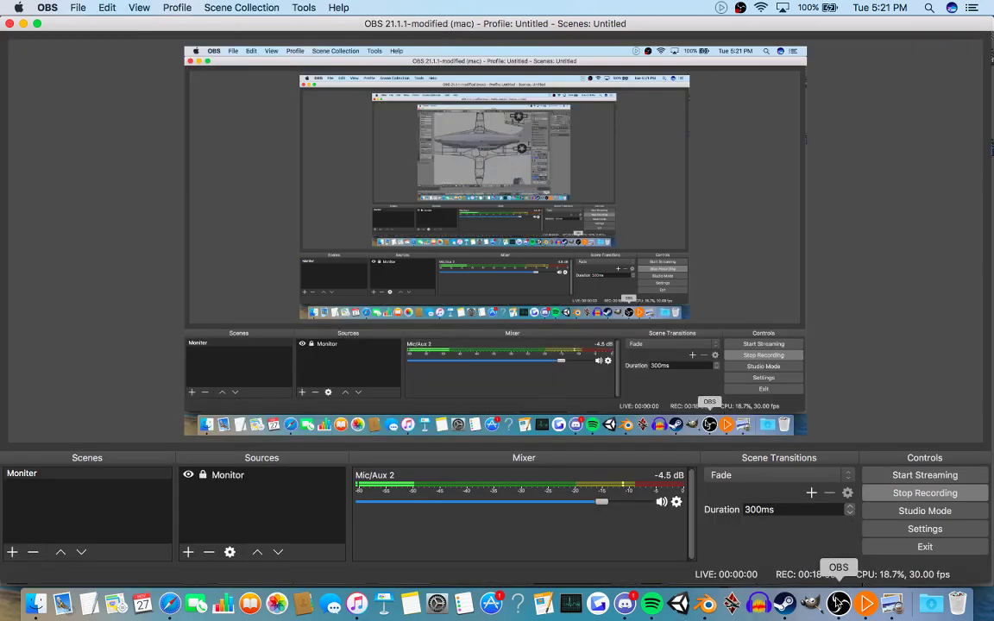